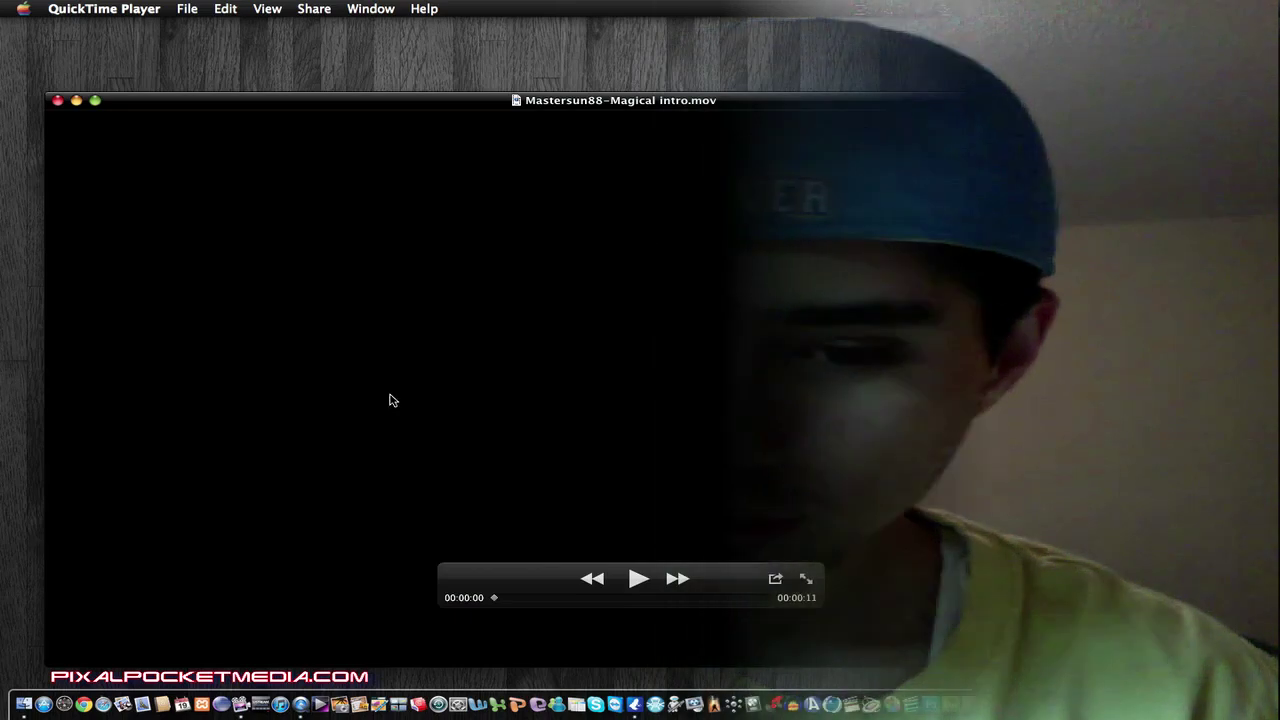
Play the Mastersun88-Magical intro movie, then close its QuickTime window.
{"action": "left_click", "coordinate": [637, 578]}
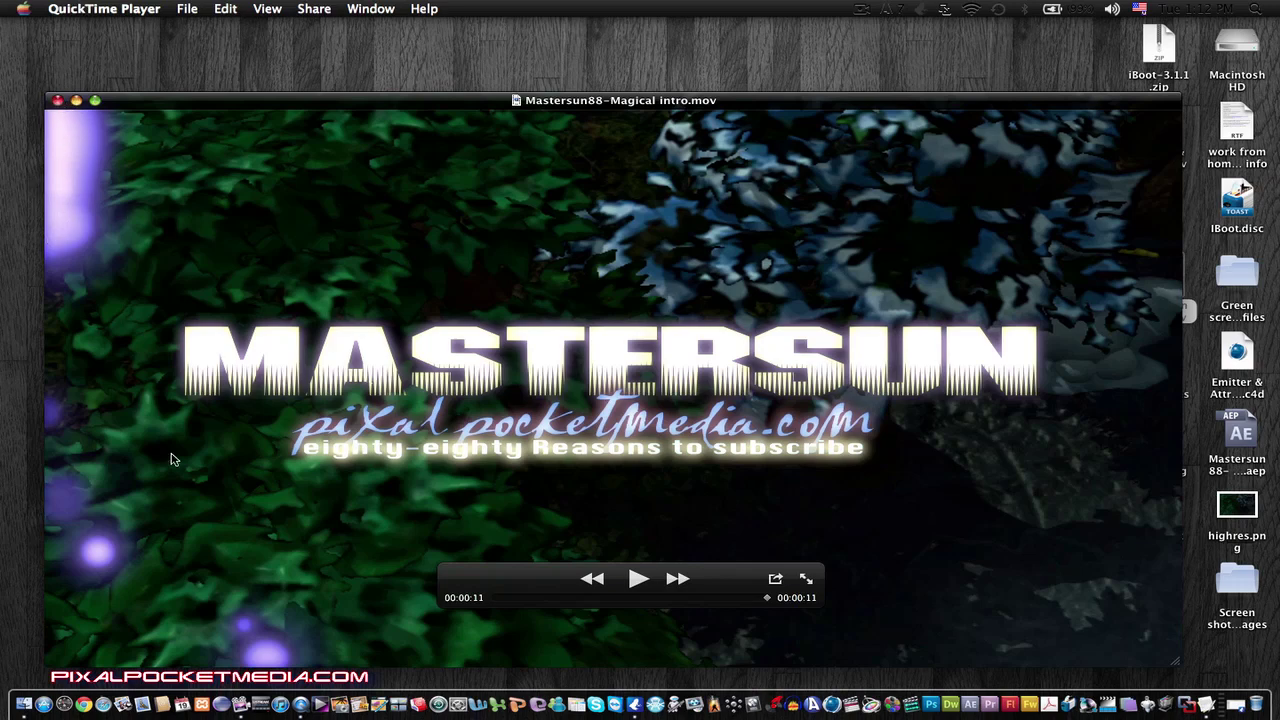
{"action": "left_click", "coordinate": [57, 101]}
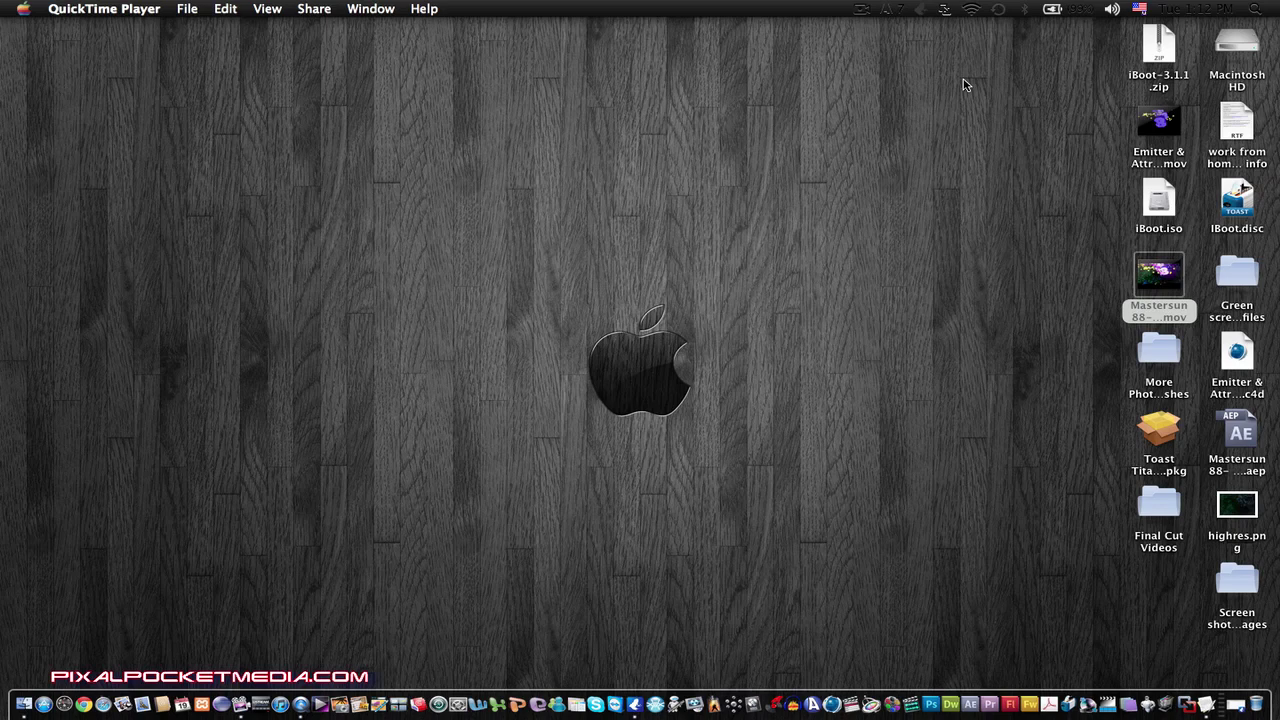
Launch Cinema 4D and open Emitter & Attractor effect.c4d from the Desktop.
{"action": "left_click", "coordinate": [830, 698]}
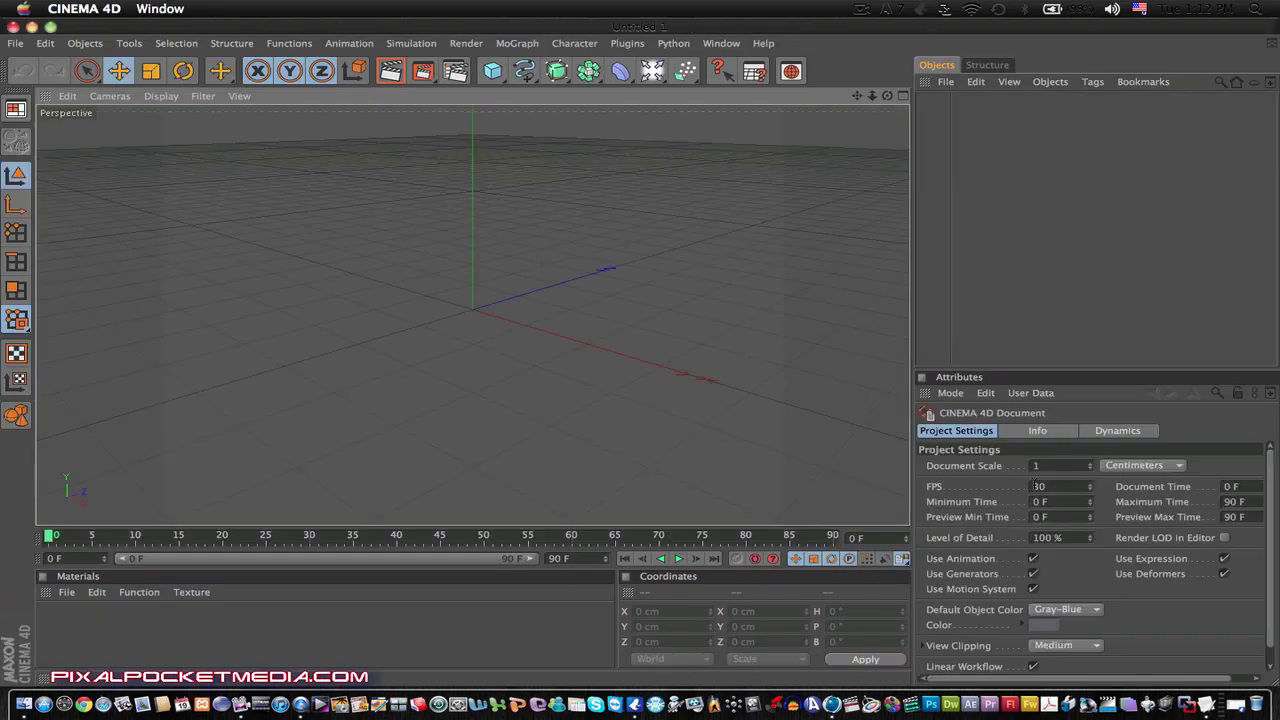
{"action": "left_click", "coordinate": [15, 43]}
{"action": "left_click", "coordinate": [35, 80]}
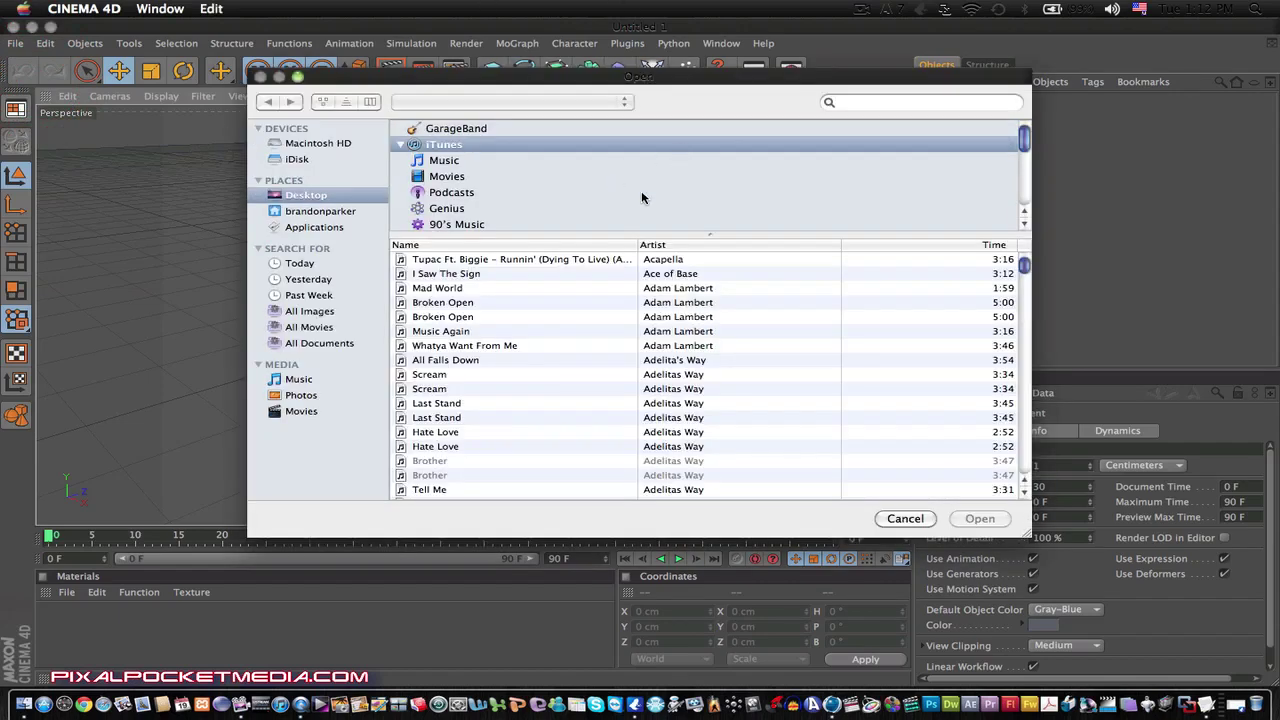
{"action": "left_click", "coordinate": [322, 211]}
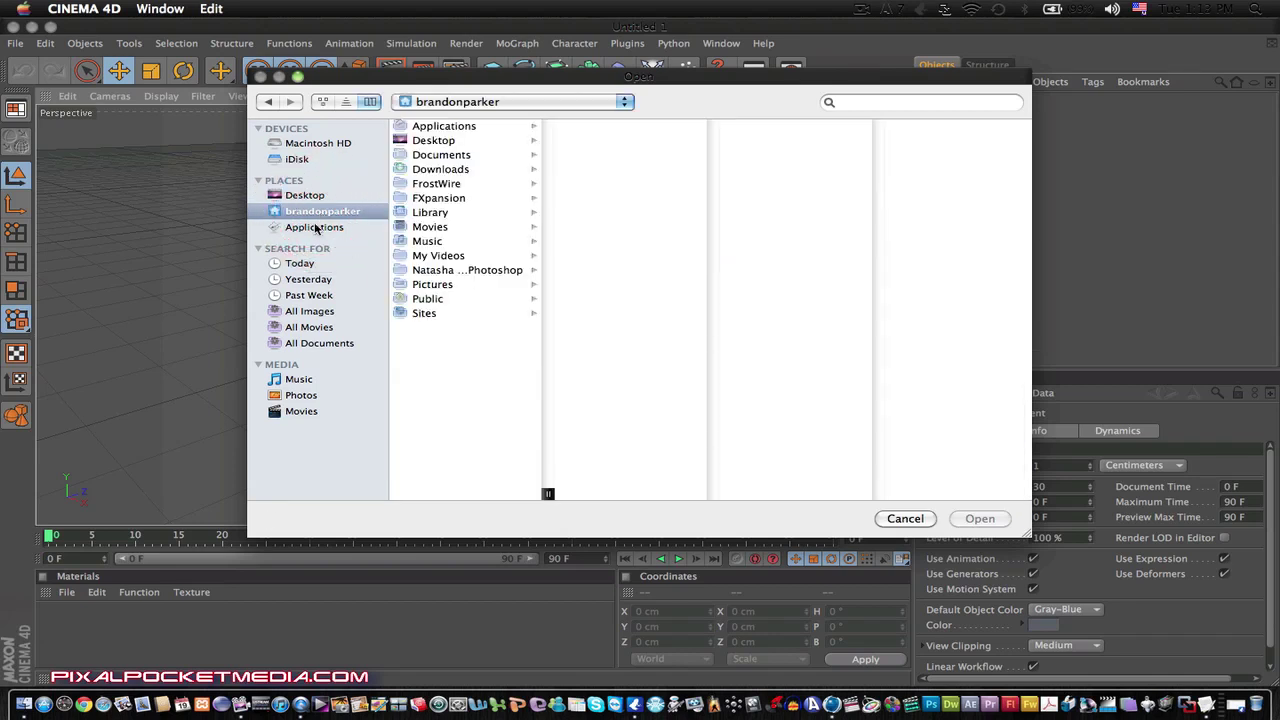
{"action": "left_click", "coordinate": [318, 197]}
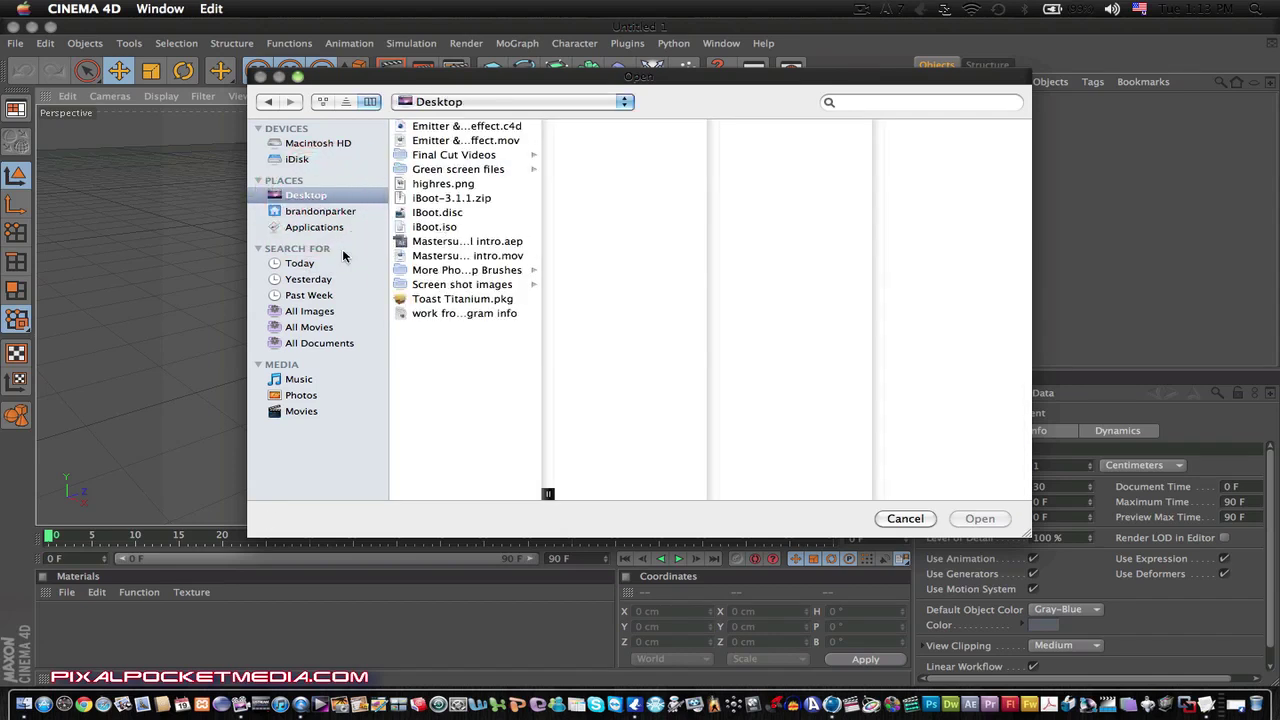
{"action": "left_click", "coordinate": [468, 126]}
{"action": "left_click", "coordinate": [966, 518]}
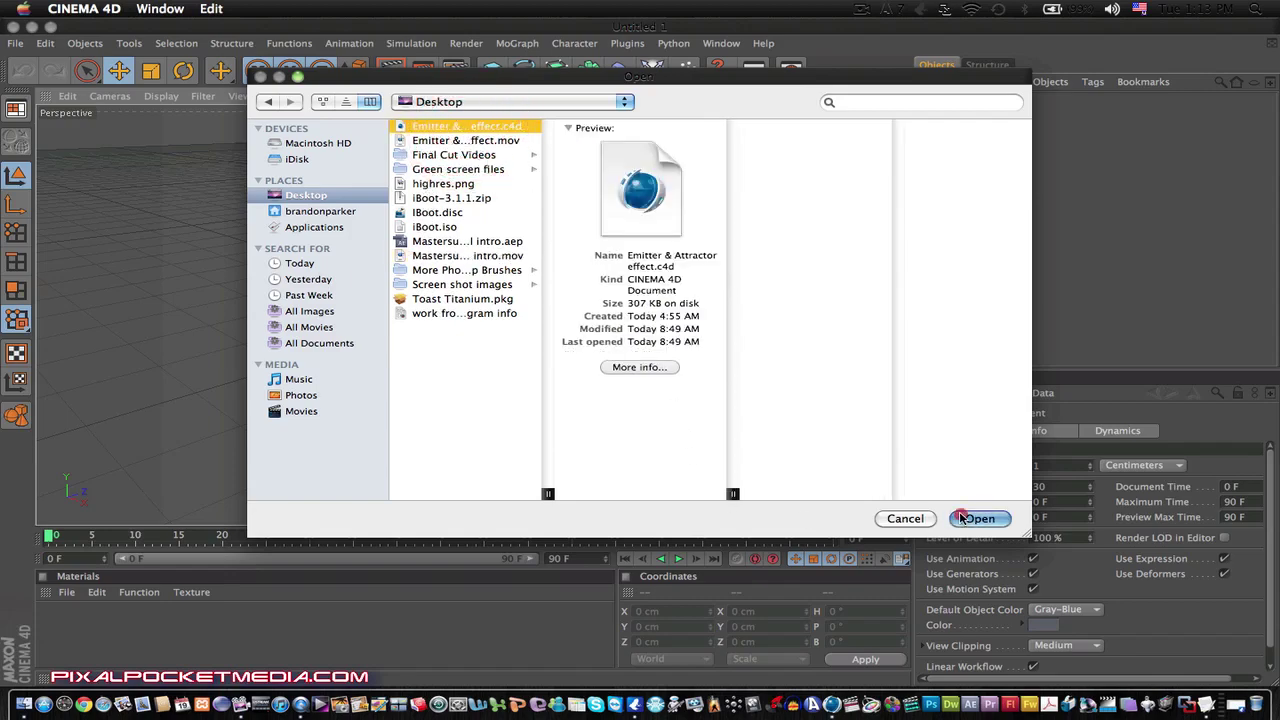
{"action": "scroll", "coordinate": [646, 385], "scroll_direction": "down", "scroll_amount": 6}
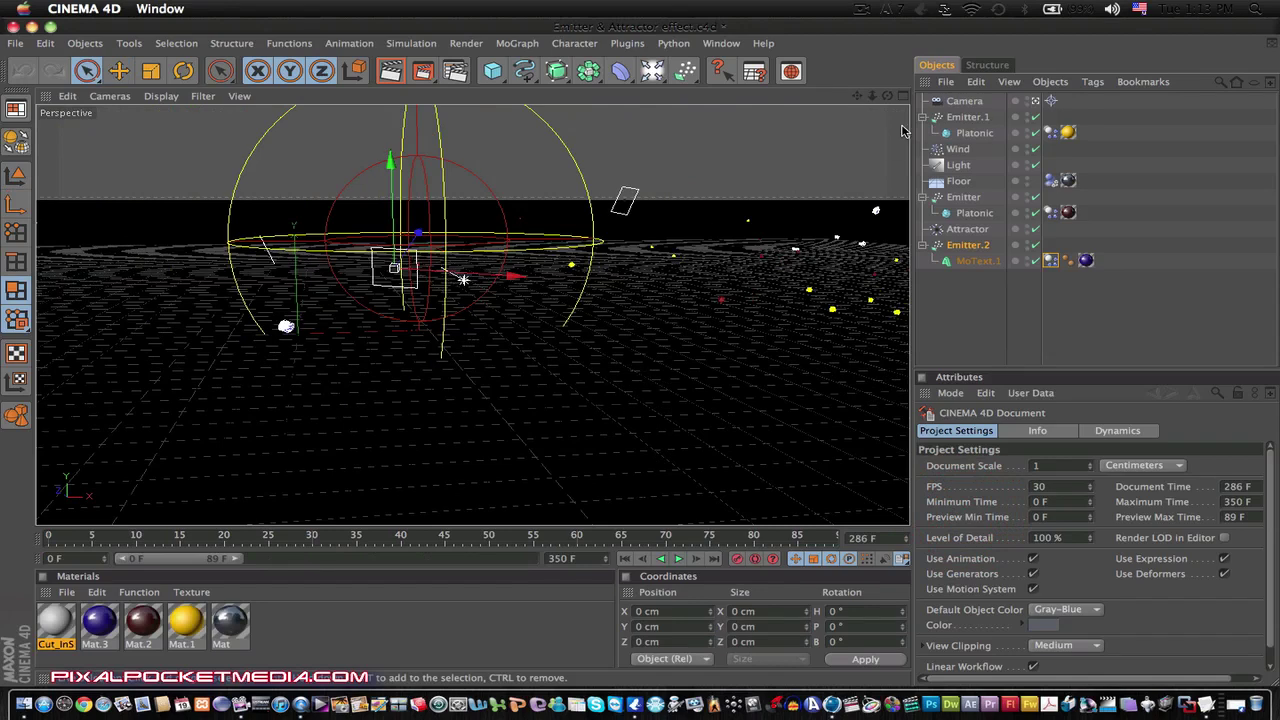
Play the particle animation twice, rewinding to frame 0, then browse the particle modifiers including Attractor.
{"action": "left_click", "coordinate": [676, 560]}
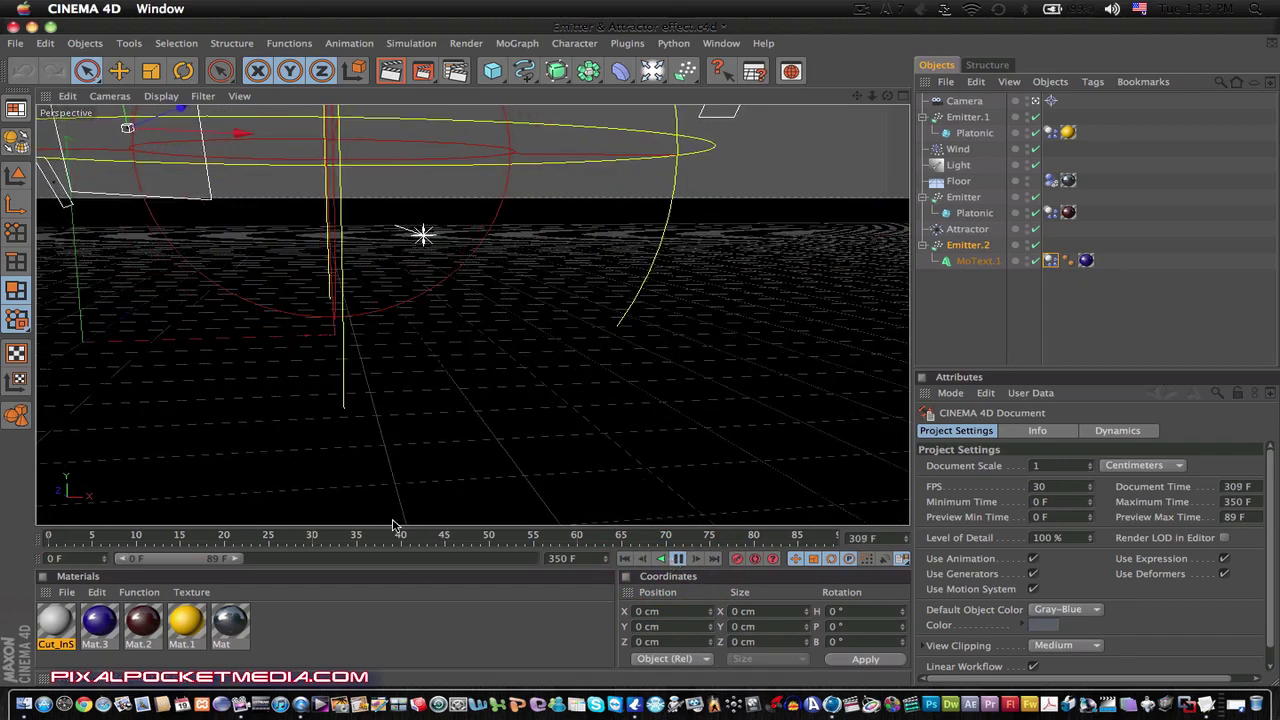
{"action": "left_click", "coordinate": [678, 562]}
{"action": "left_click", "coordinate": [48, 537]}
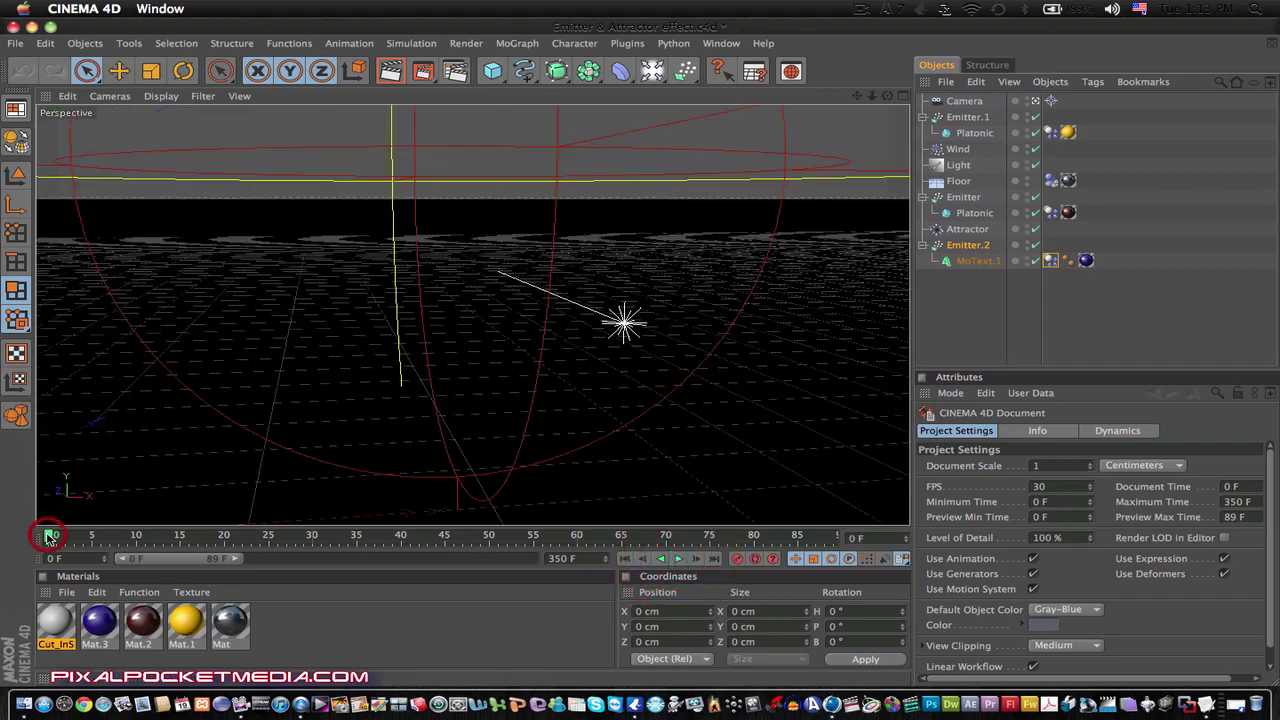
{"action": "left_click", "coordinate": [678, 560]}
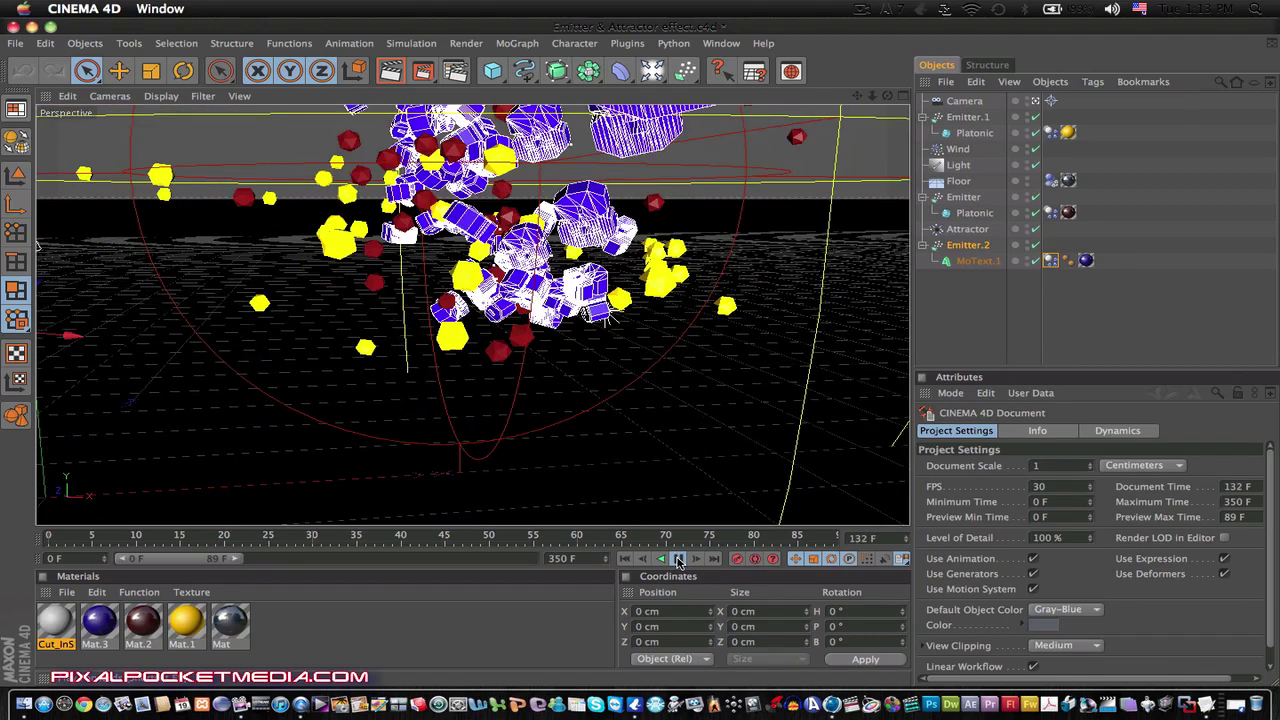
{"action": "left_click", "coordinate": [678, 559]}
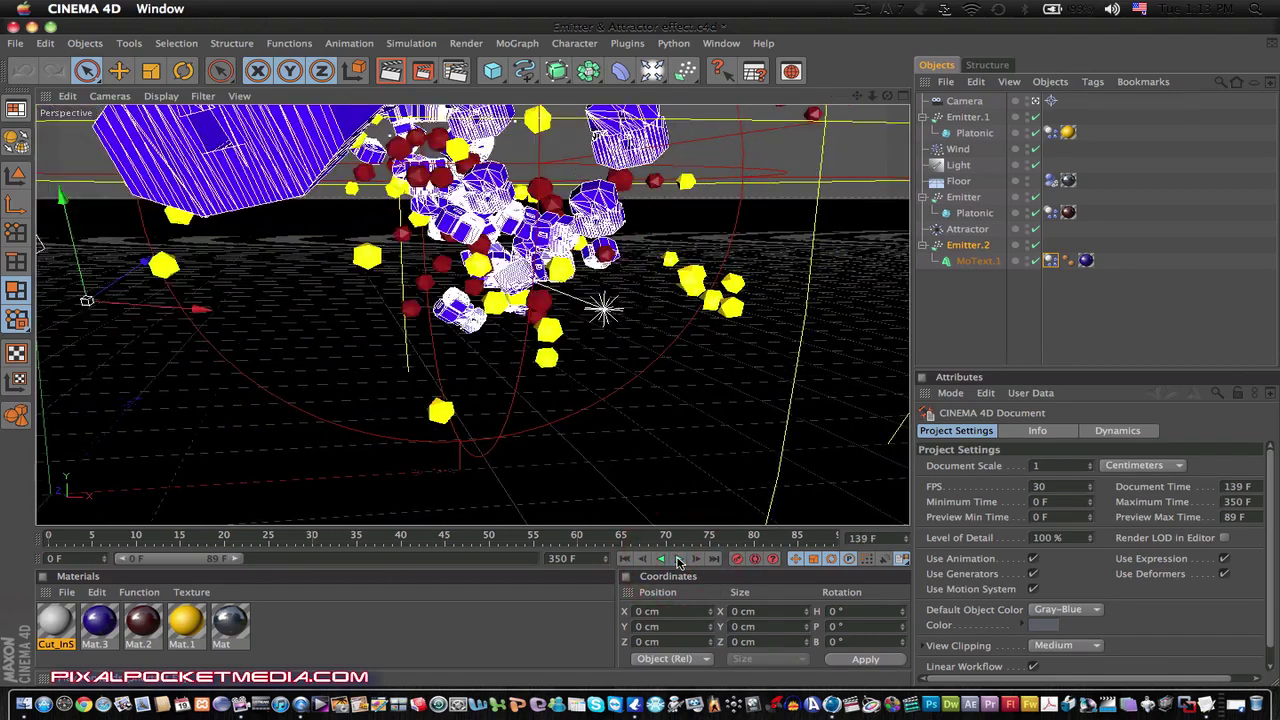
{"action": "left_click", "coordinate": [43, 536]}
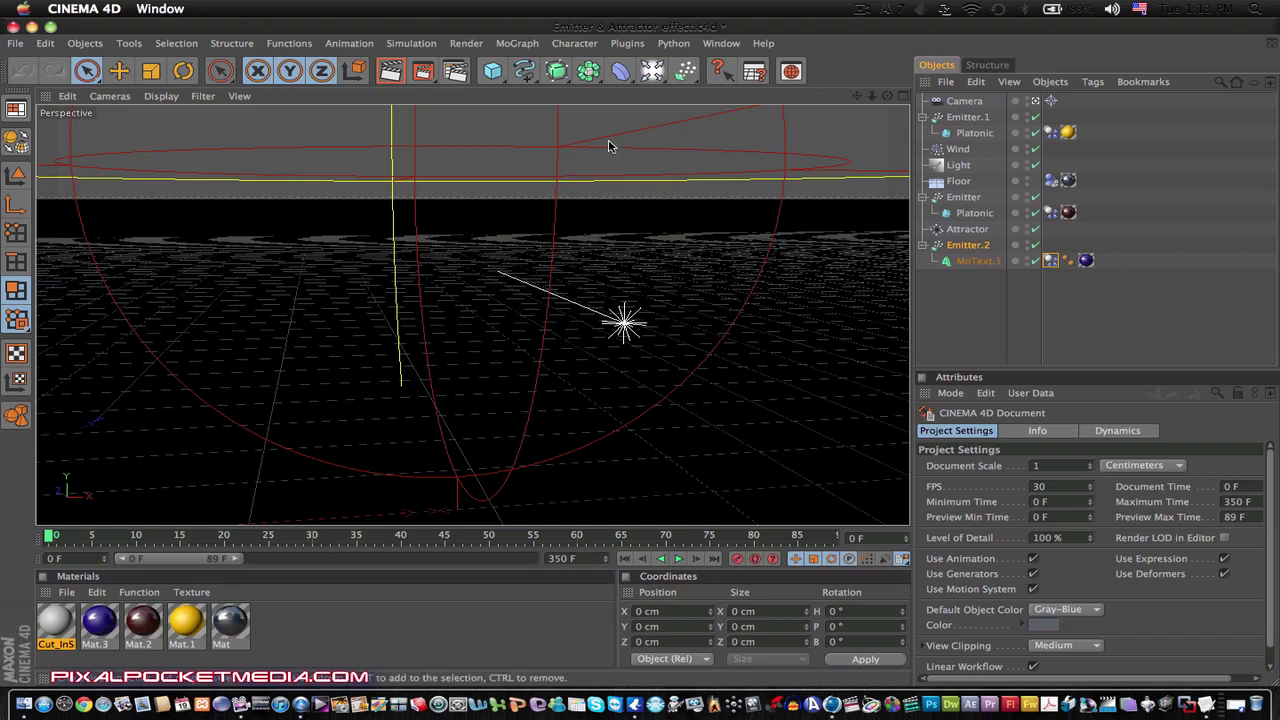
{"action": "left_click_drag", "start_coordinate": [681, 80], "coordinate": [770, 160]}
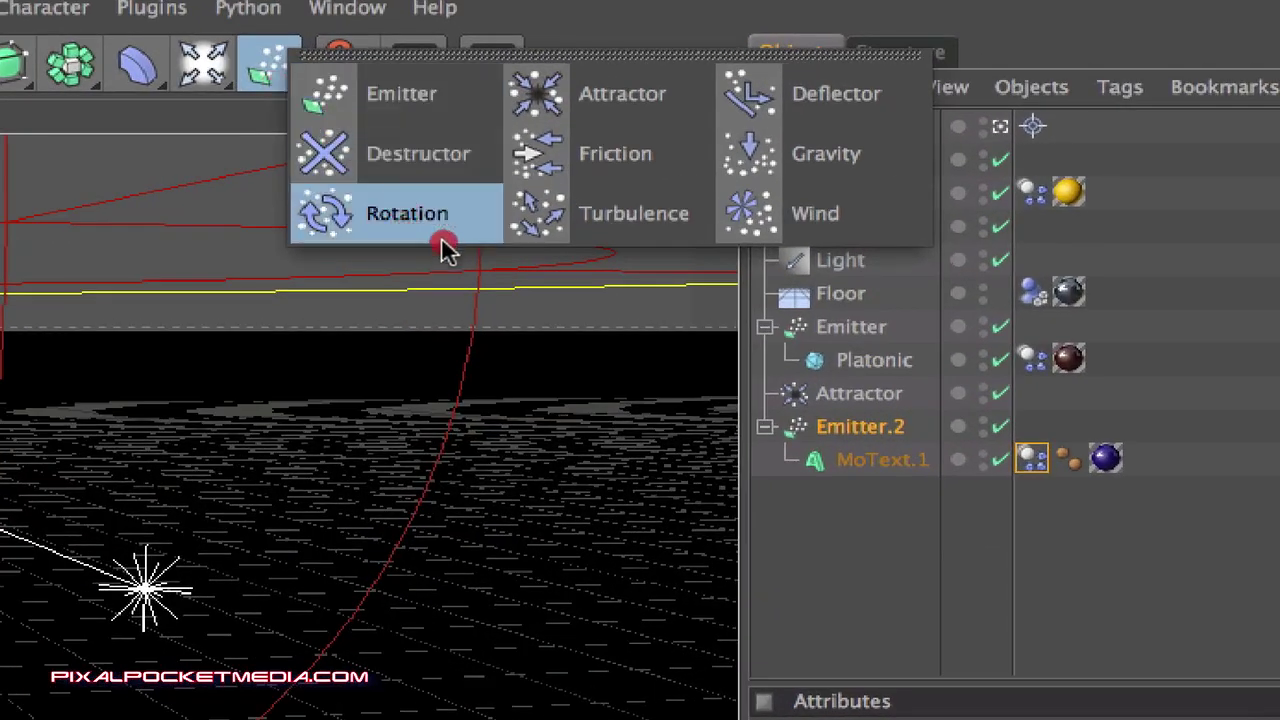
{"action": "left_click_drag", "start_coordinate": [445, 250], "coordinate": [258, 68]}
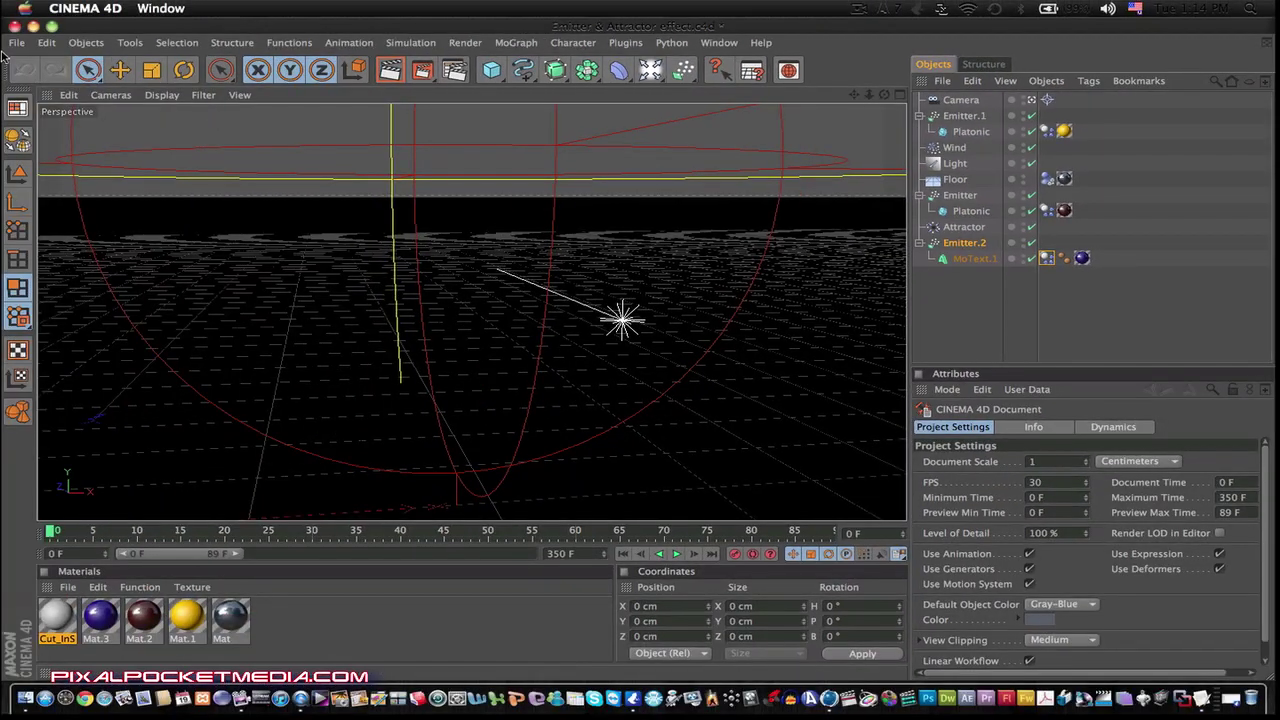
Close the demo project without saving changes.
{"action": "left_click", "coordinate": [17, 42]}
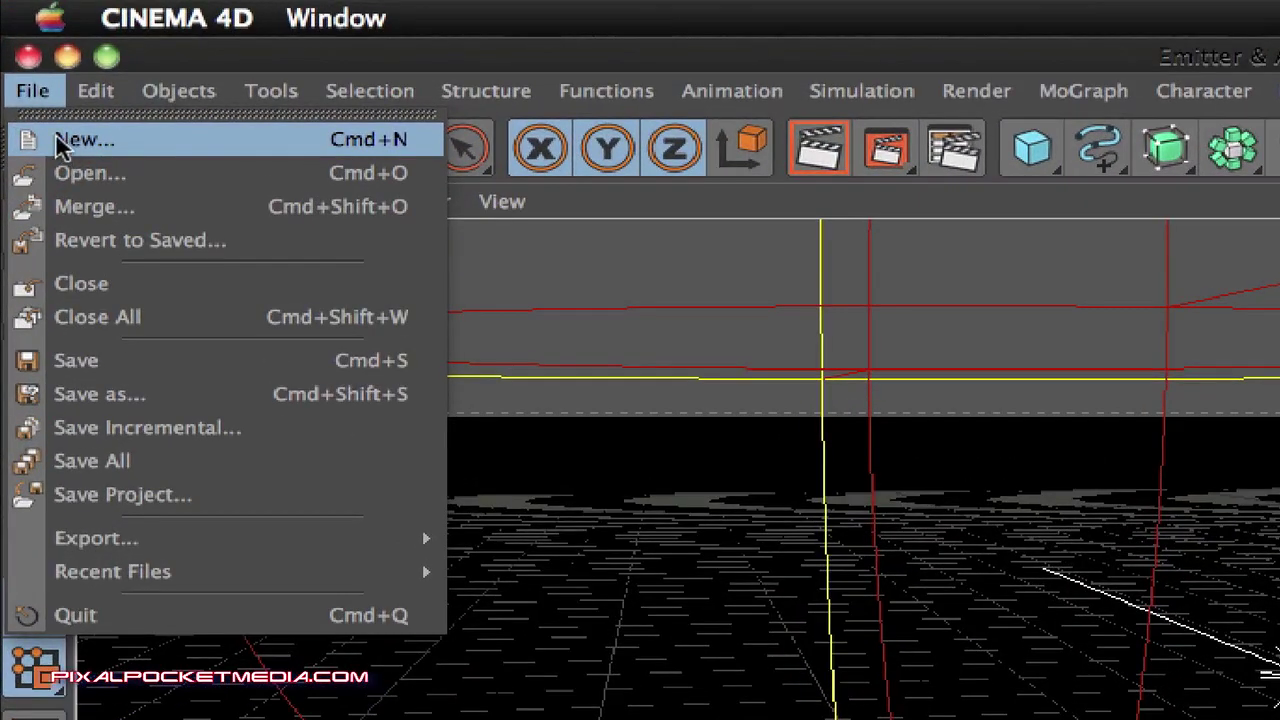
{"action": "left_click", "coordinate": [18, 44]}
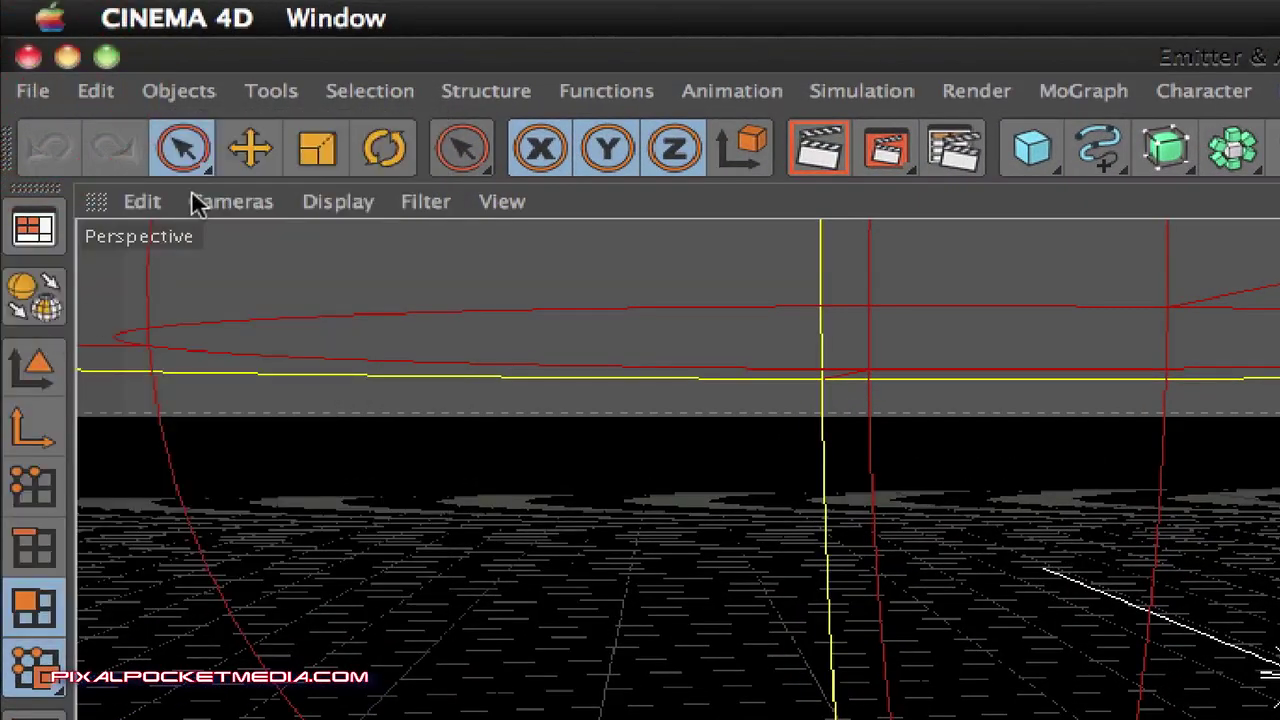
{"action": "left_click", "coordinate": [27, 57]}
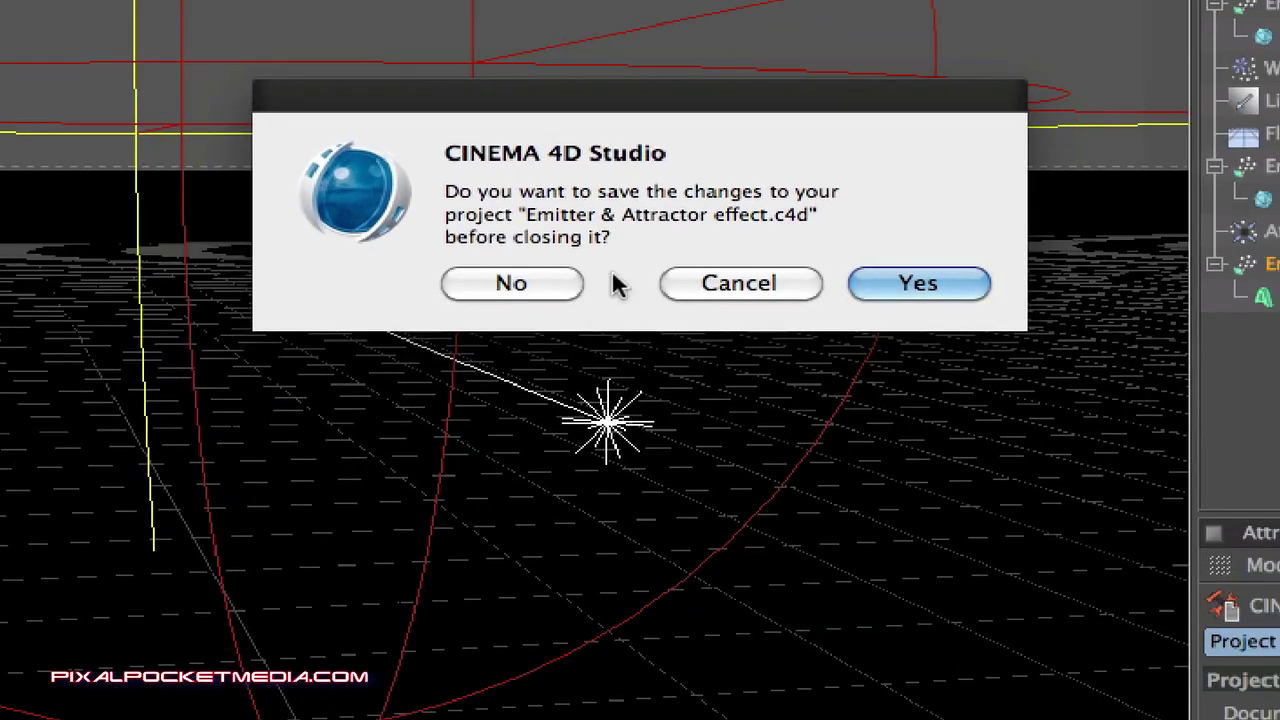
{"action": "left_click", "coordinate": [543, 281]}
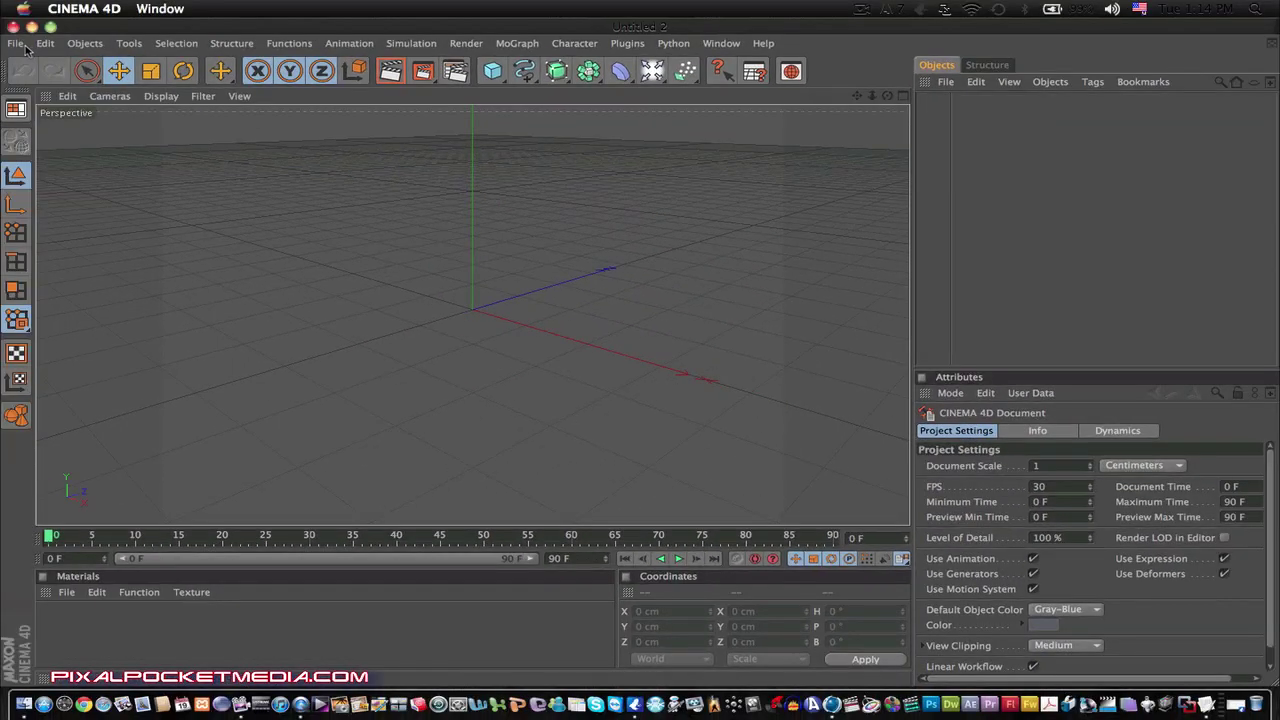
{"action": "left_click", "coordinate": [16, 43]}
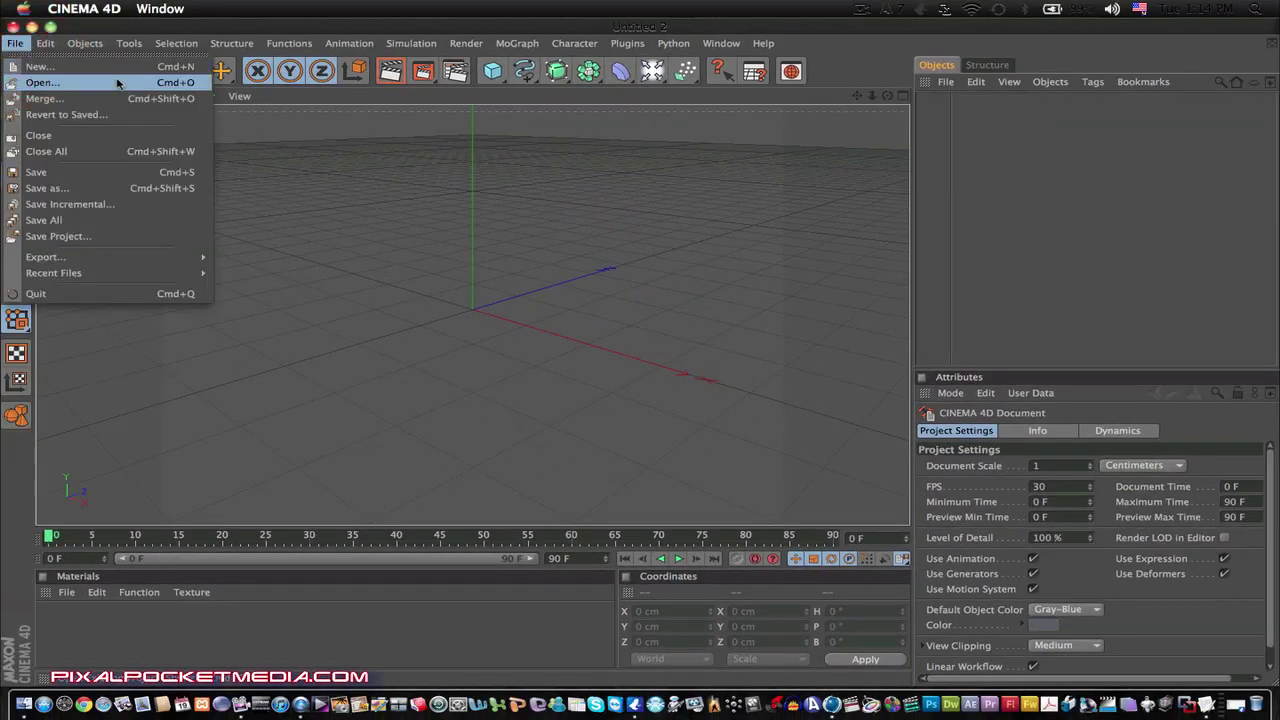
{"action": "left_click", "coordinate": [352, 120]}
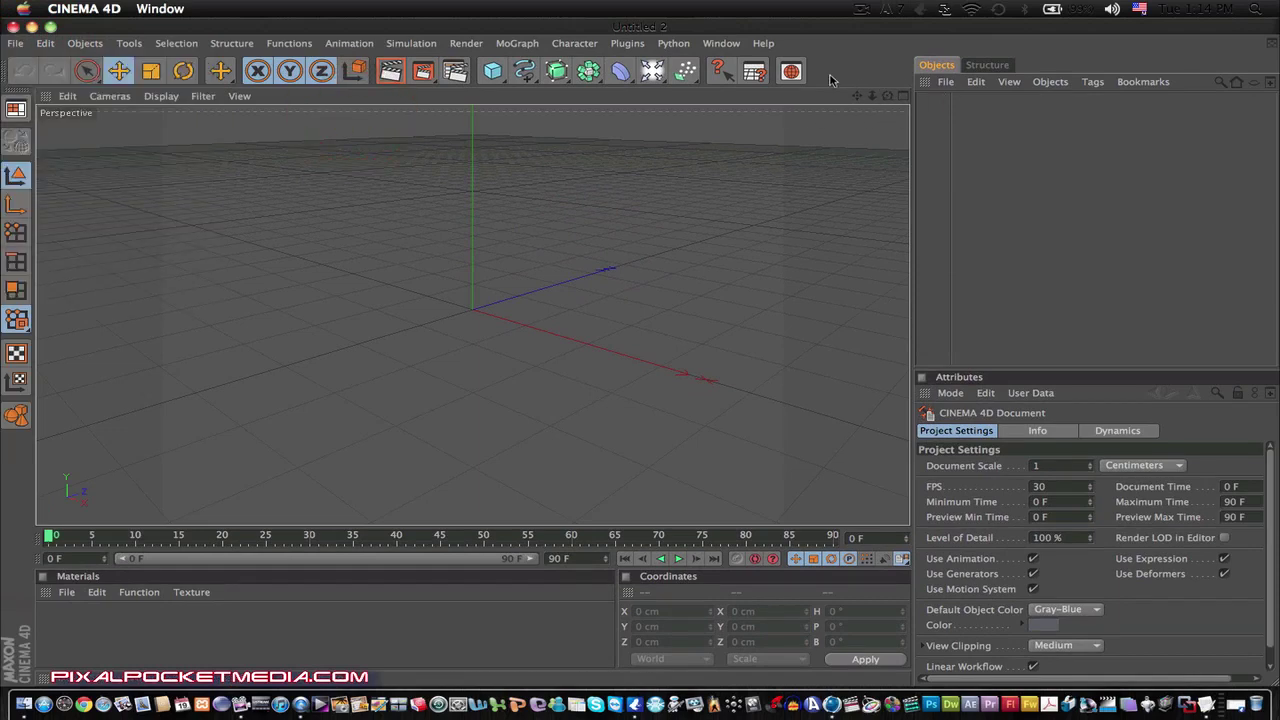
Set the render output size to 1280 x 720 in Render Settings.
{"action": "left_click", "coordinate": [470, 45]}
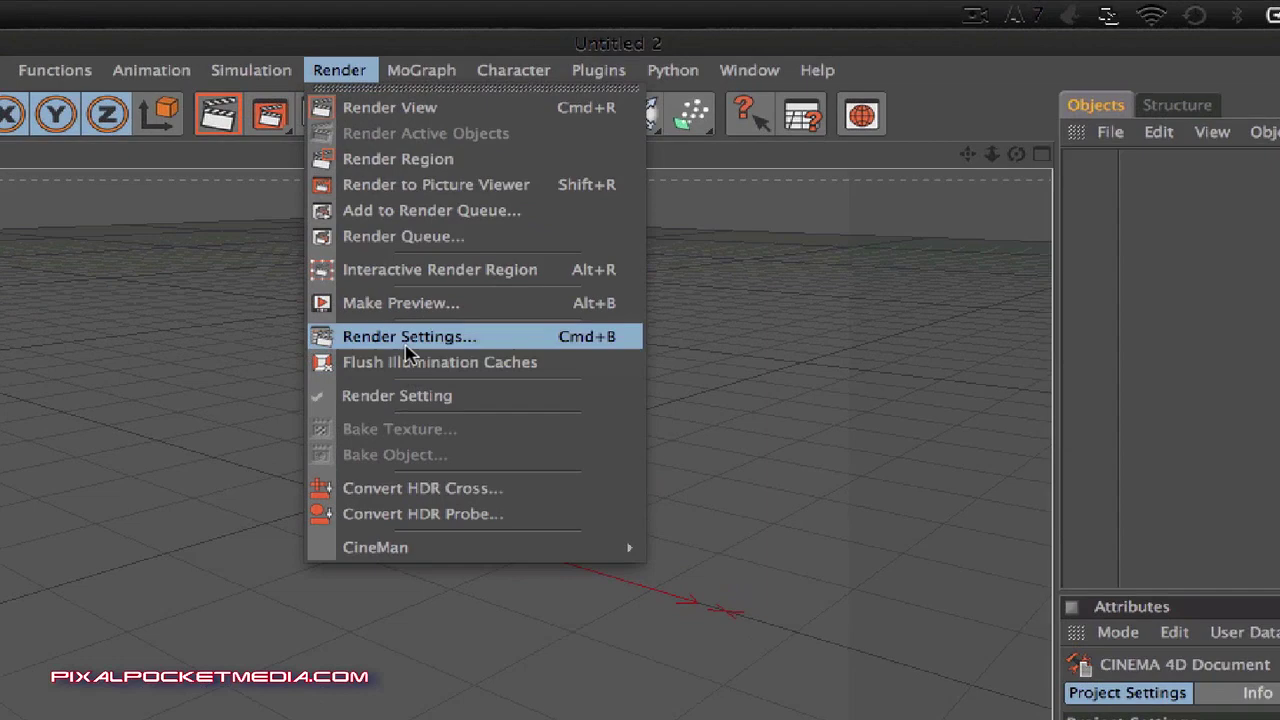
{"action": "left_click", "coordinate": [404, 340]}
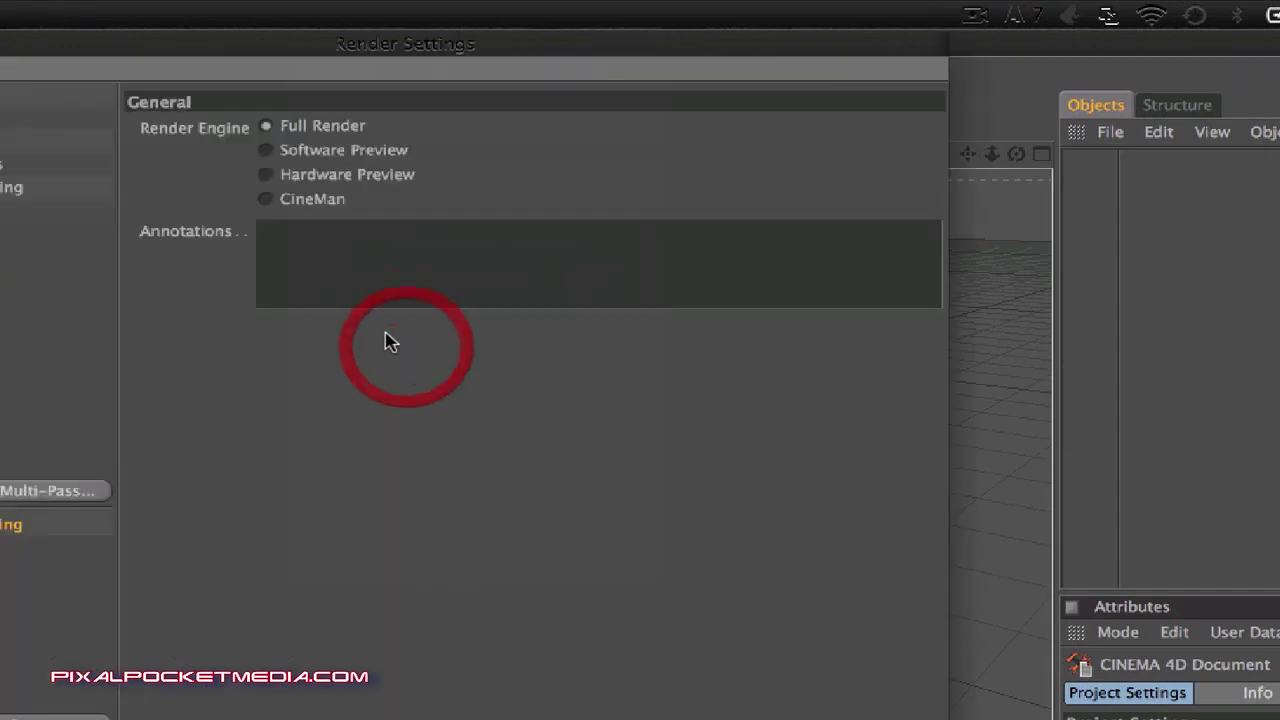
{"action": "left_click", "coordinate": [135, 92]}
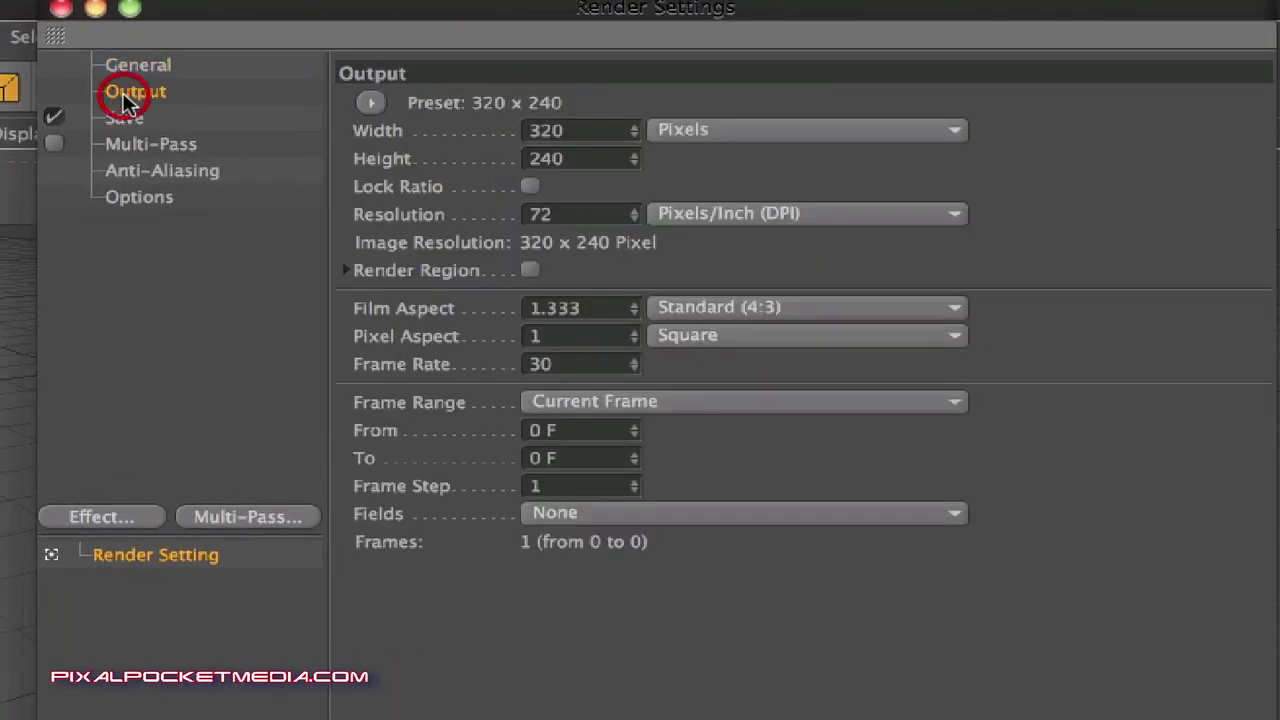
{"action": "left_click", "coordinate": [528, 122]}
{"action": "left_click", "coordinate": [373, 103]}
{"action": "key", "text": "BackSpace"}
{"action": "type", "text": "280"}
{"action": "type", "text": "1"}
{"action": "left_click", "coordinate": [565, 163]}
{"action": "key", "text": "BackSpace"}
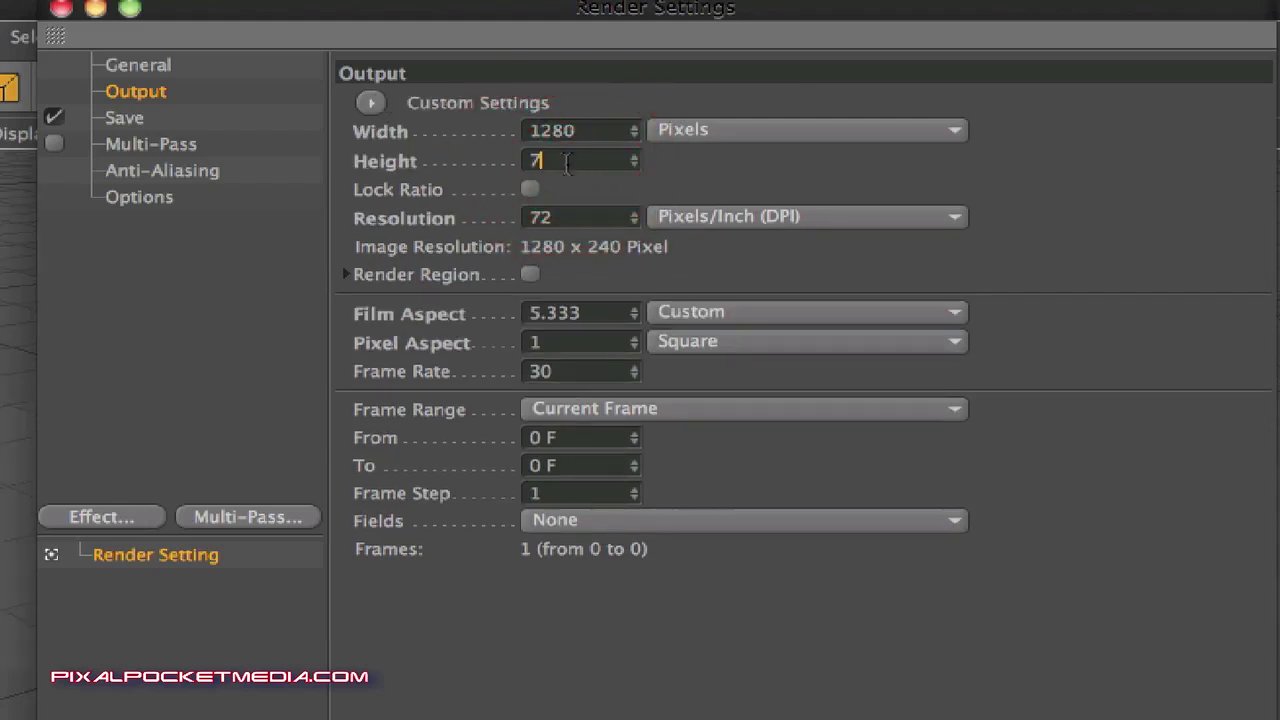
{"action": "key", "text": "Return"}
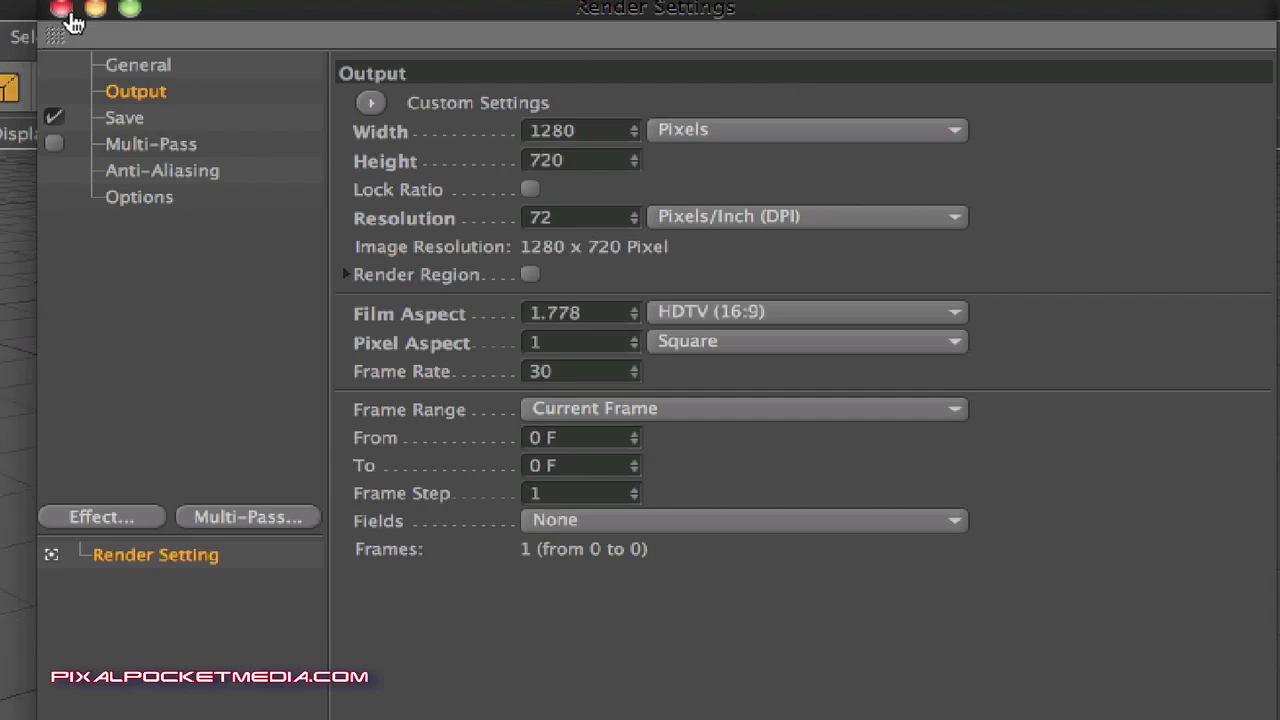
{"action": "left_click", "coordinate": [61, 8]}
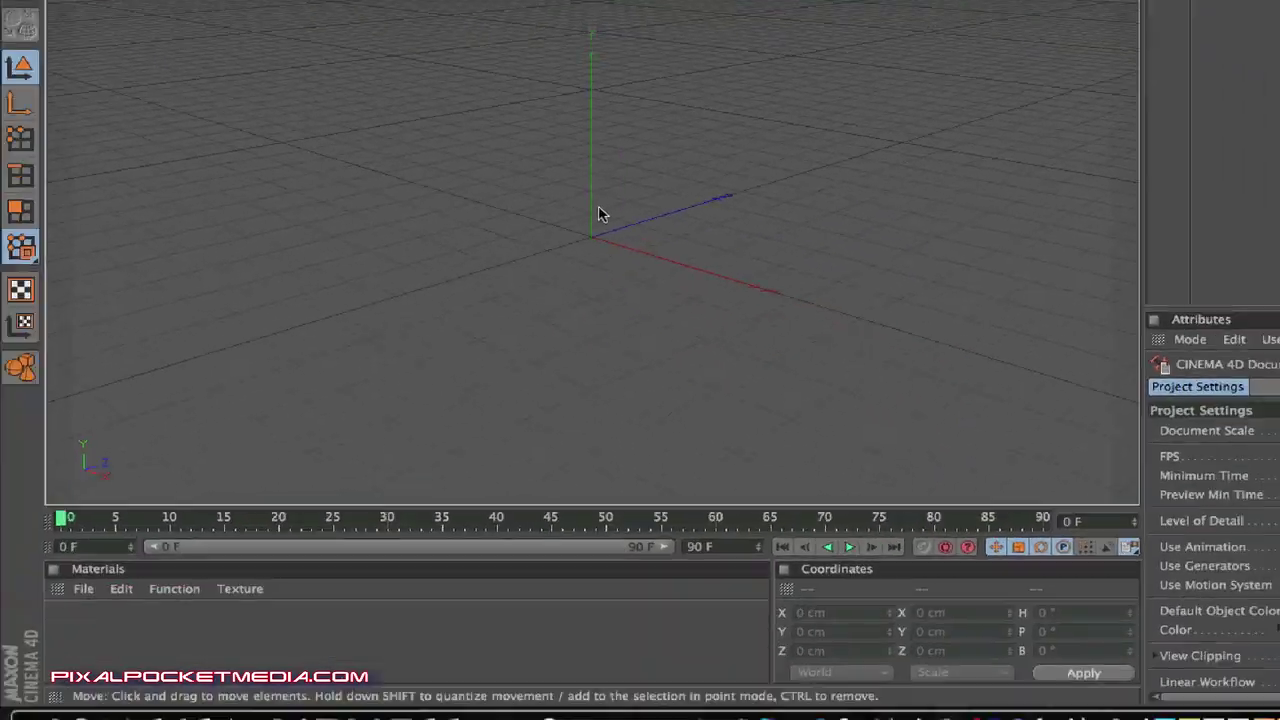
Create a new material Mat with a black colour.
{"action": "scroll", "coordinate": [598, 203], "scroll_direction": "up", "scroll_amount": 1}
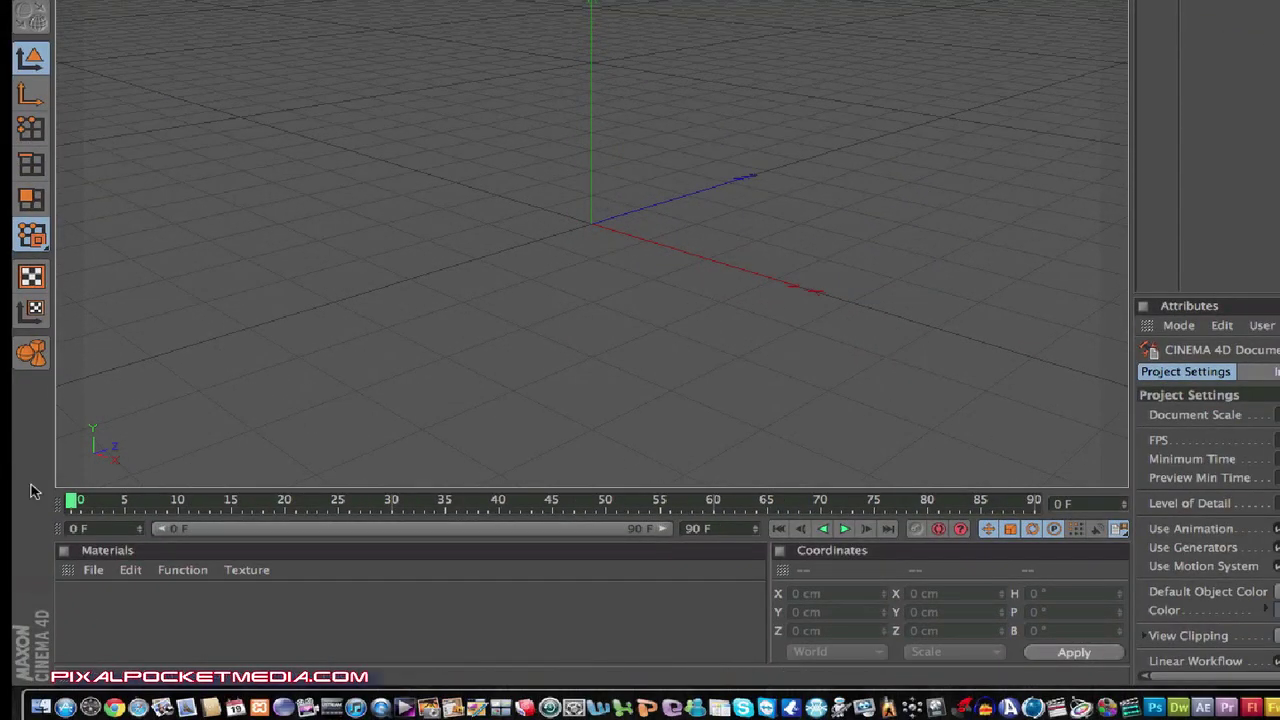
{"action": "double_click", "coordinate": [82, 607]}
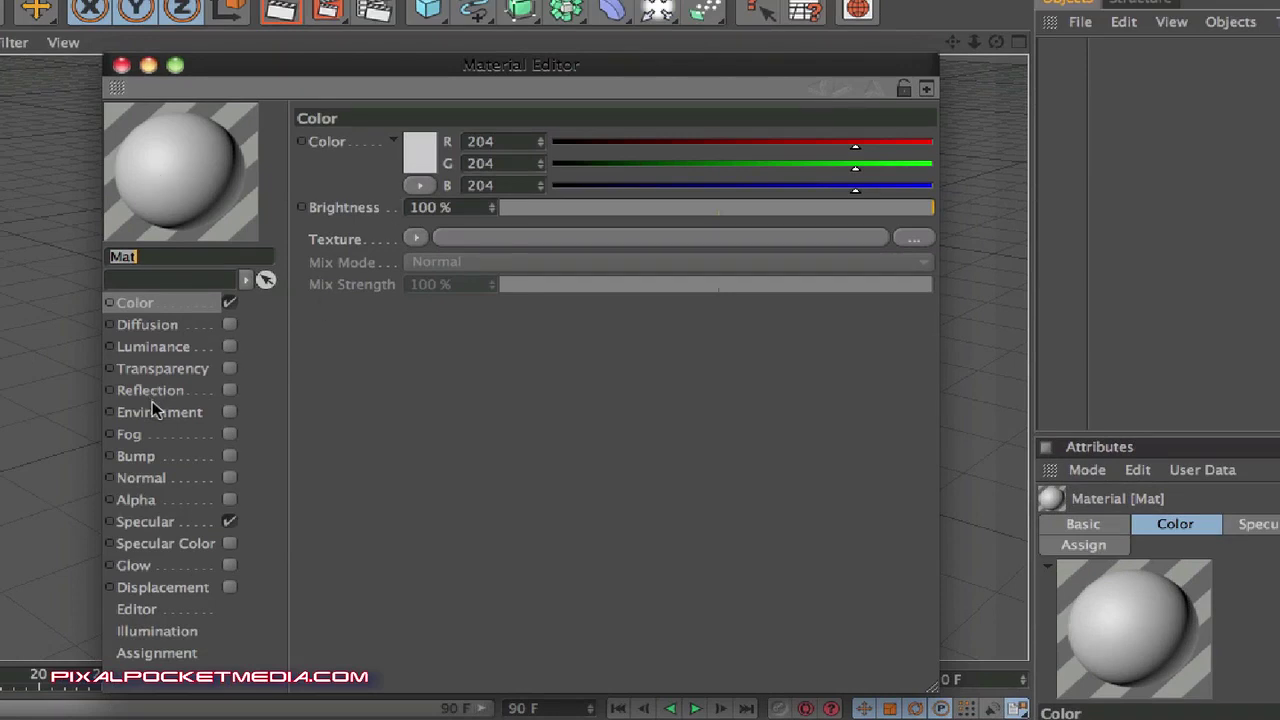
{"action": "left_click", "coordinate": [406, 158]}
{"action": "left_click_drag", "start_coordinate": [313, 159], "coordinate": [190, 201]}
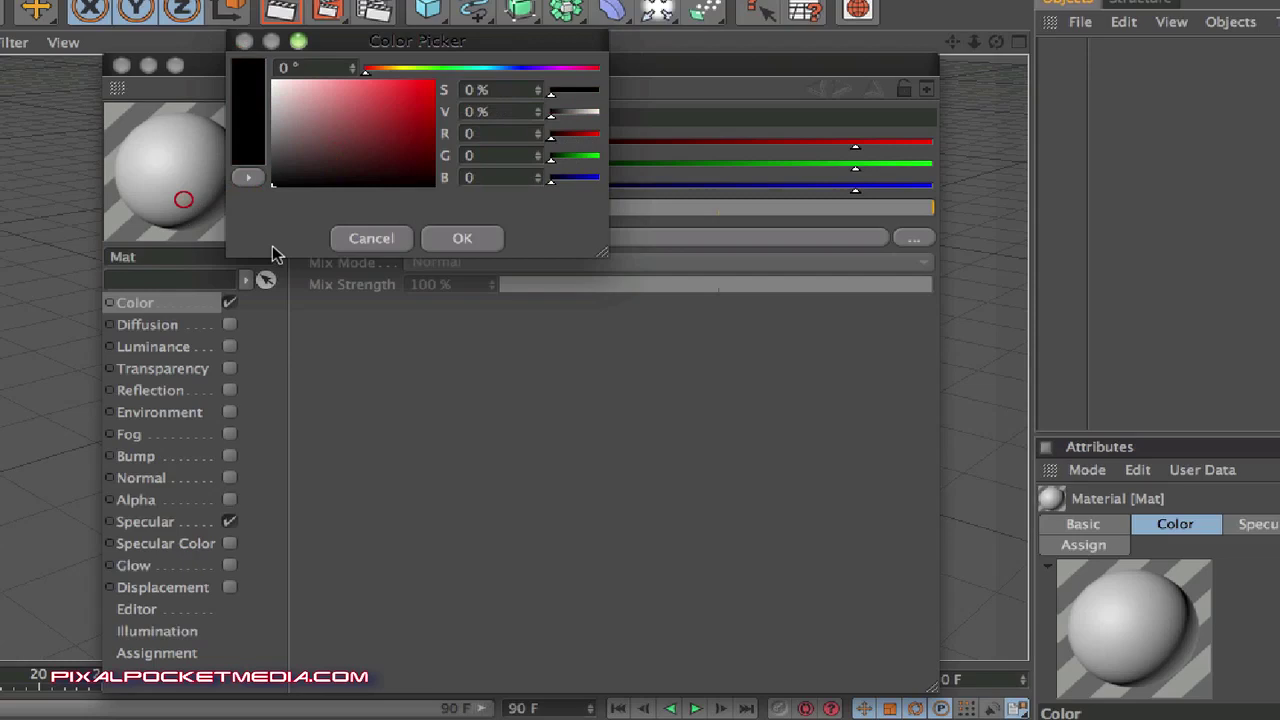
{"action": "left_click", "coordinate": [446, 238]}
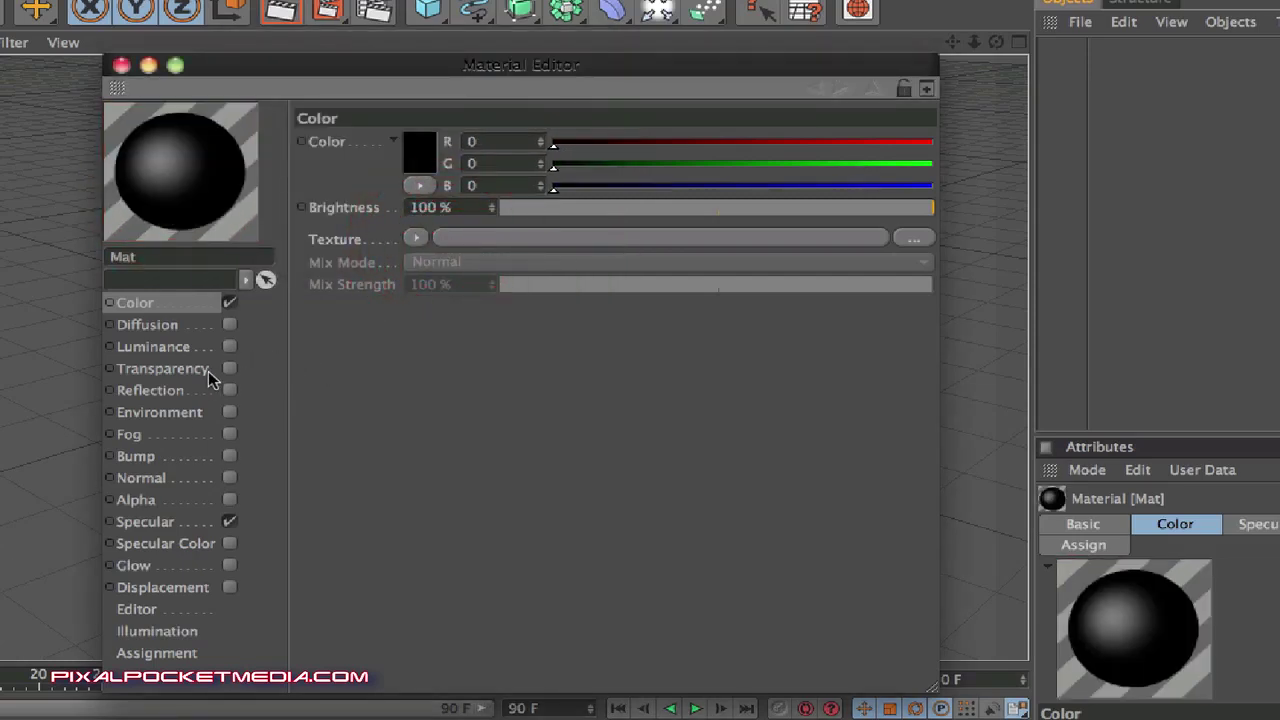
Enable Mat's reflection at 60% brightness and close the Material Editor.
{"action": "left_click", "coordinate": [229, 390]}
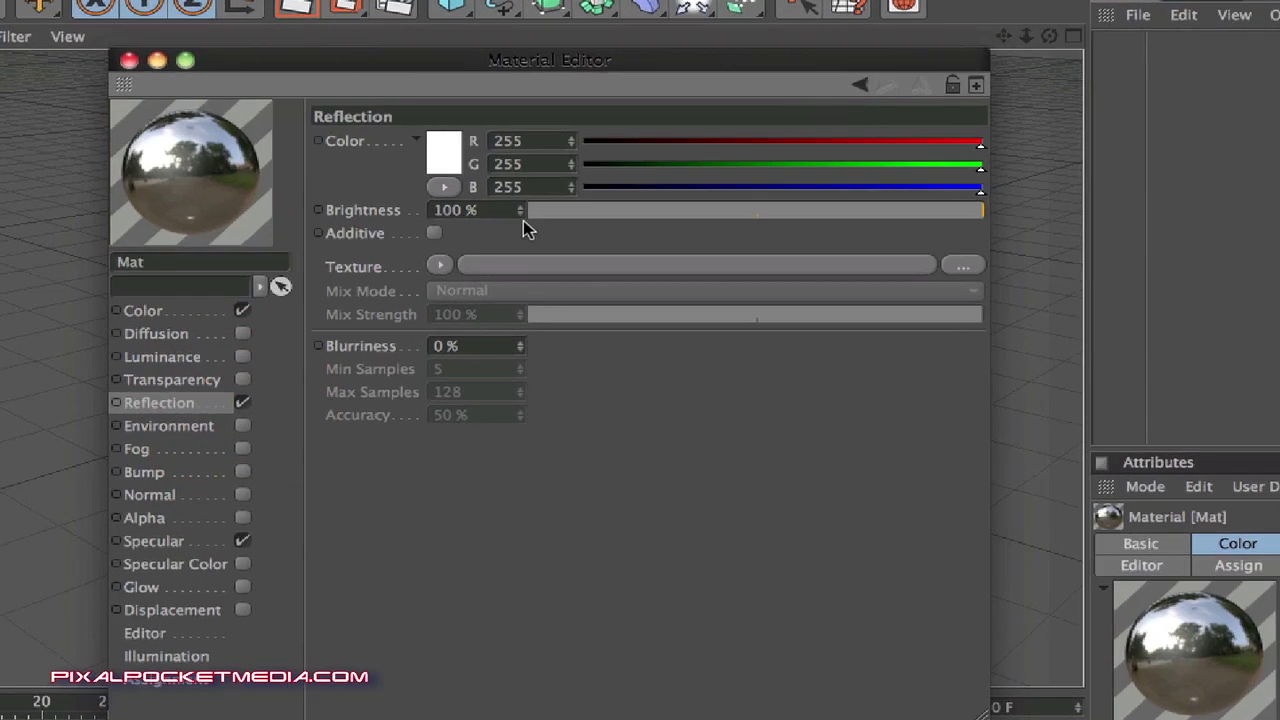
{"action": "left_click_drag", "start_coordinate": [494, 211], "coordinate": [496, 215]}
{"action": "left_click_drag", "start_coordinate": [675, 238], "coordinate": [674, 231]}
{"action": "left_click", "coordinate": [673, 226]}
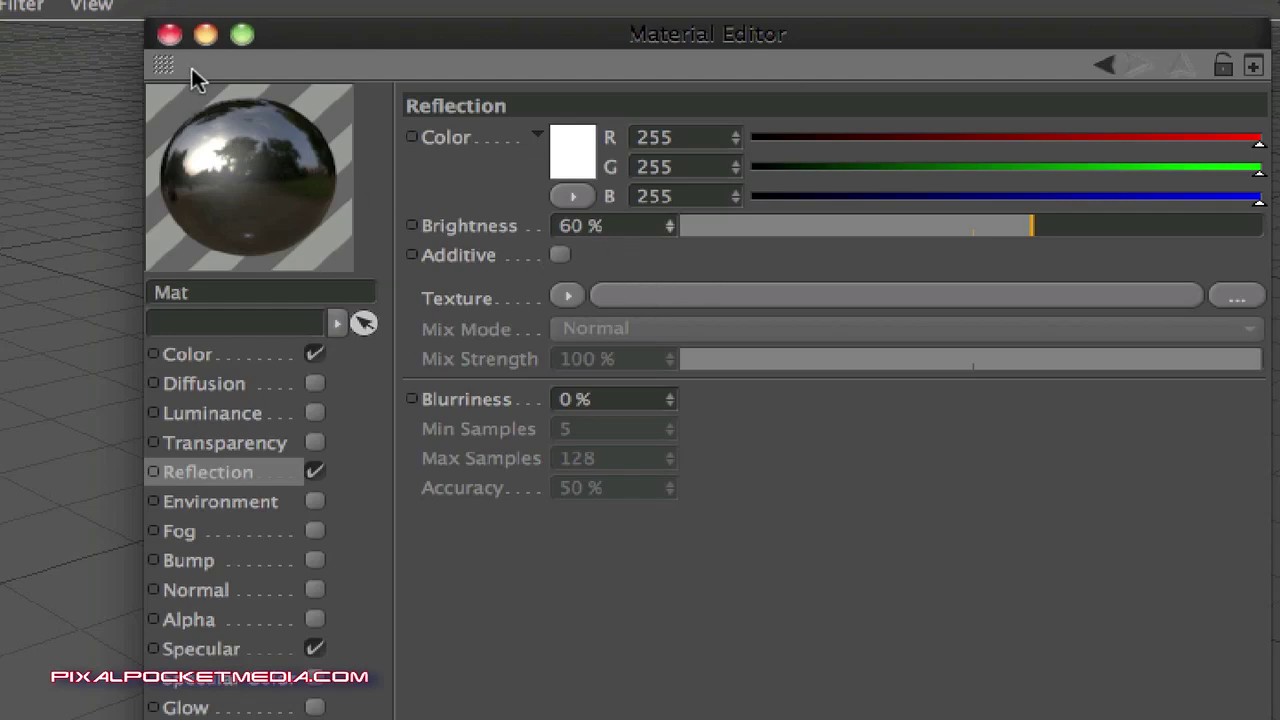
{"action": "left_click", "coordinate": [172, 35]}
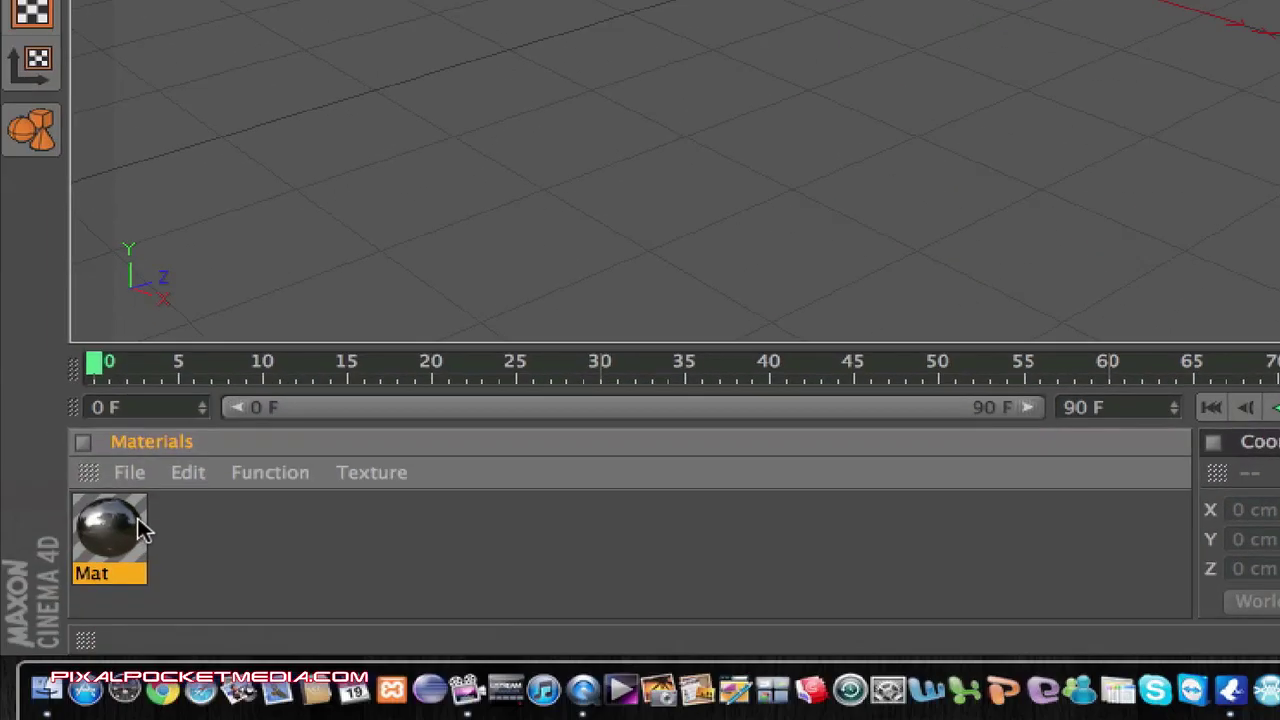
Create Mat.1 coloured dark red (RGB 170, 20, 20), then add a new Mat.2.
{"action": "left_click", "coordinate": [255, 528]}
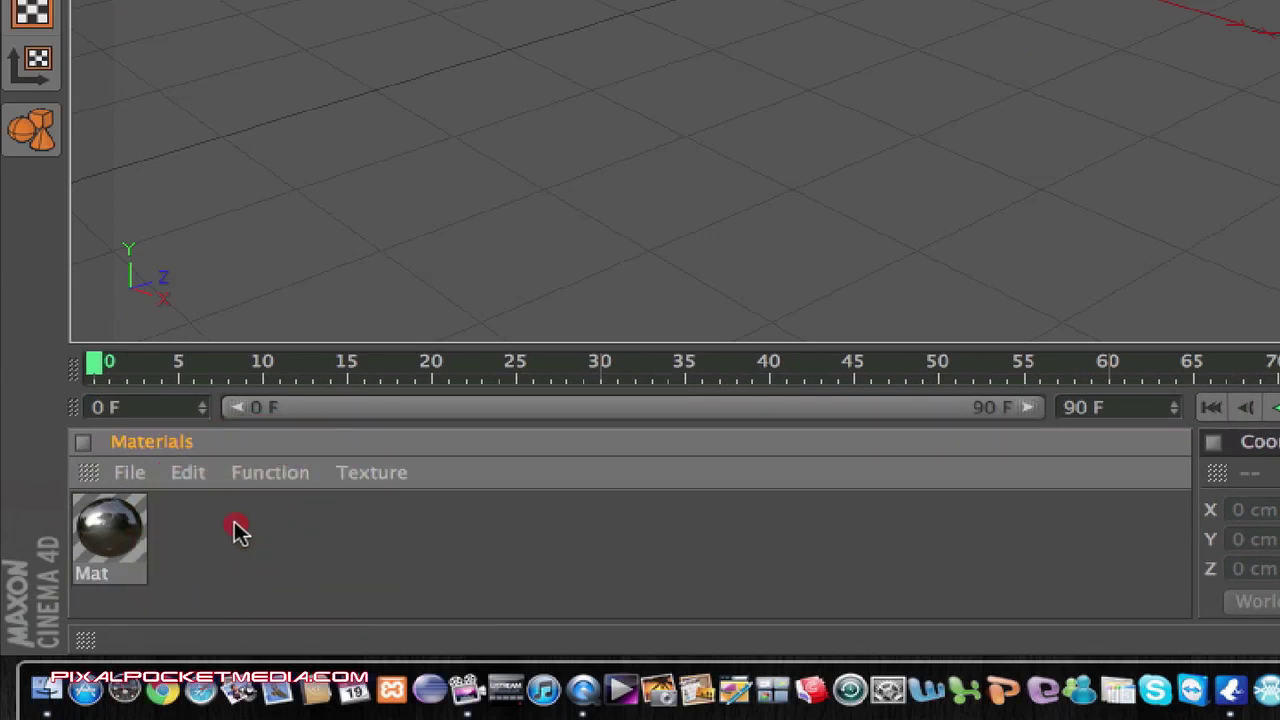
{"action": "double_click", "coordinate": [237, 529]}
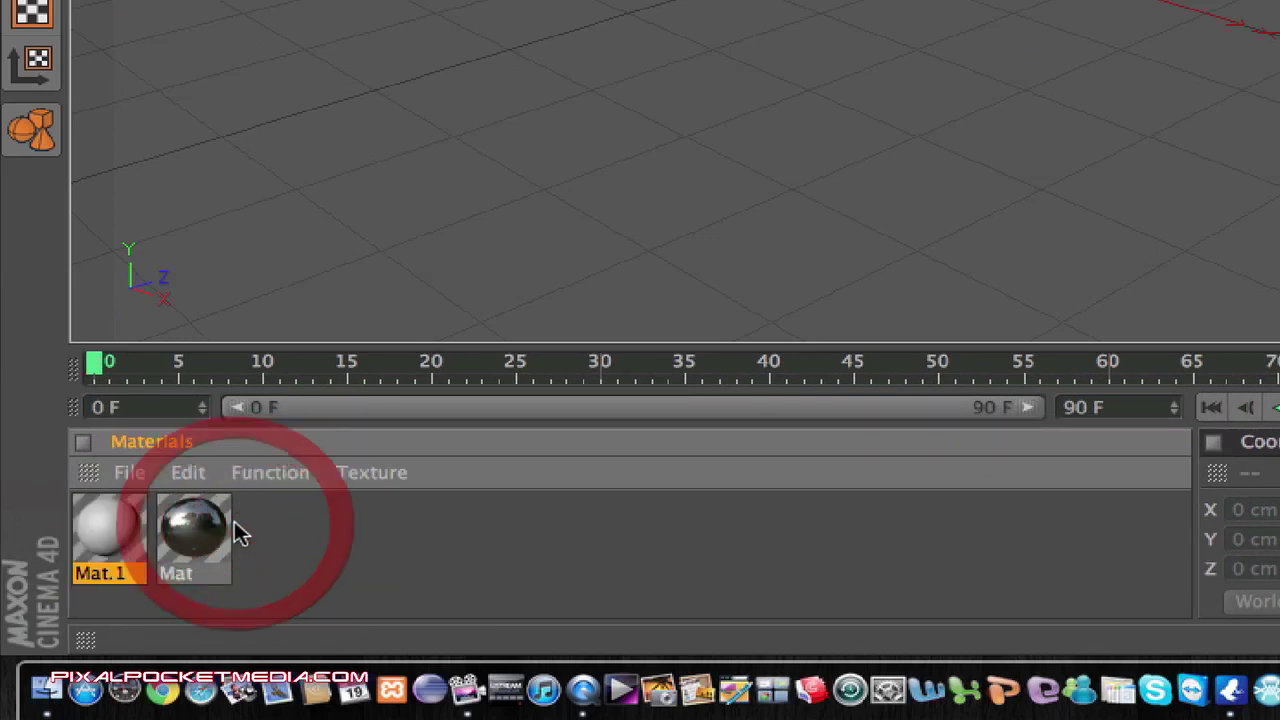
{"action": "double_click", "coordinate": [84, 521]}
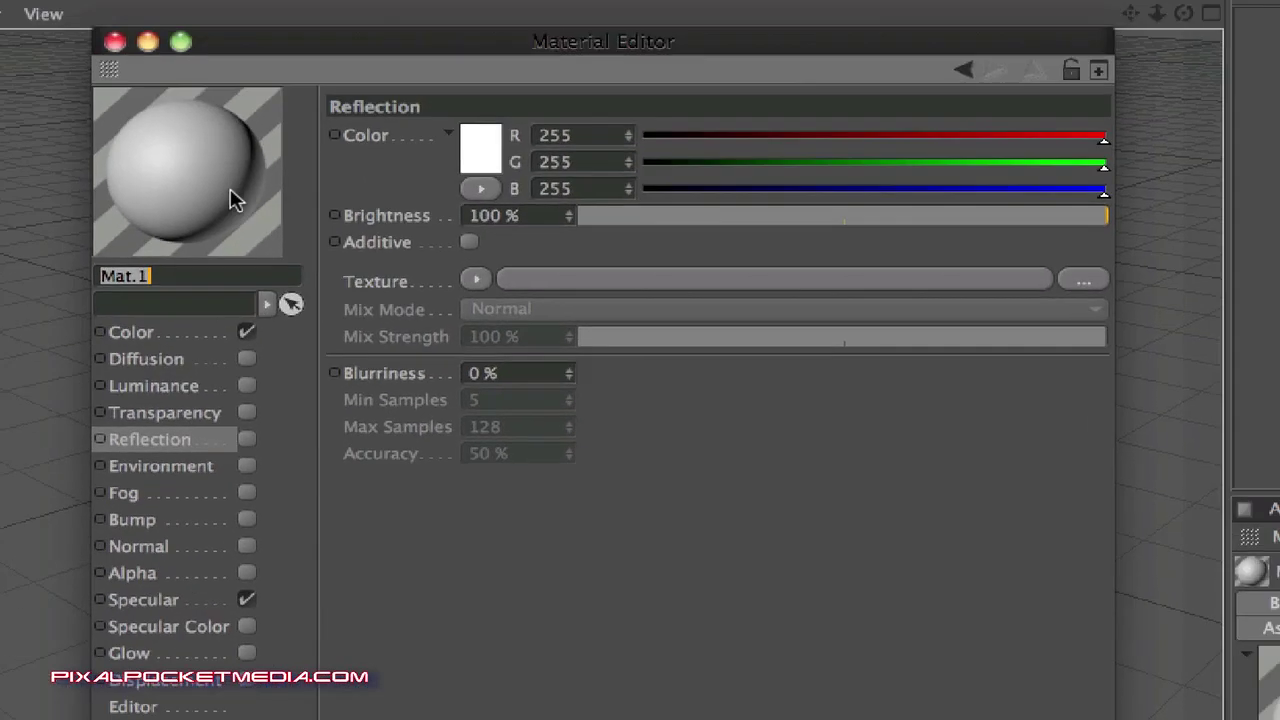
{"action": "left_click", "coordinate": [229, 194]}
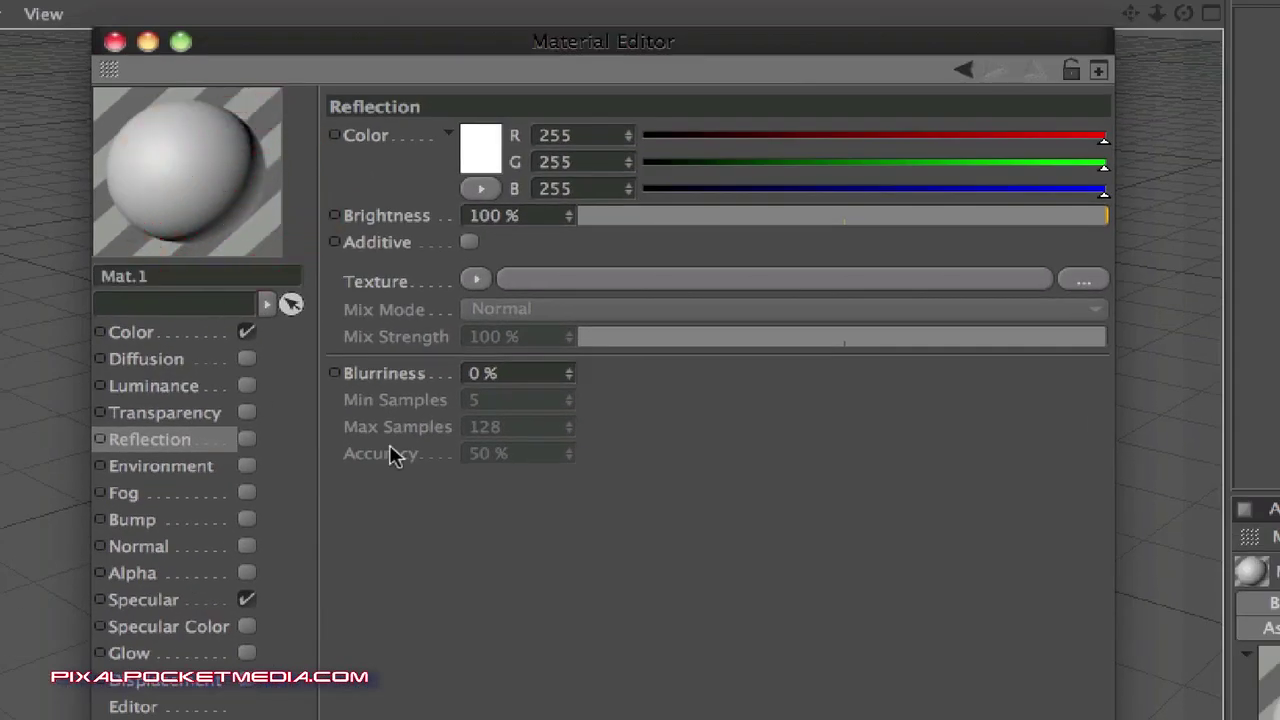
{"action": "left_click", "coordinate": [175, 334]}
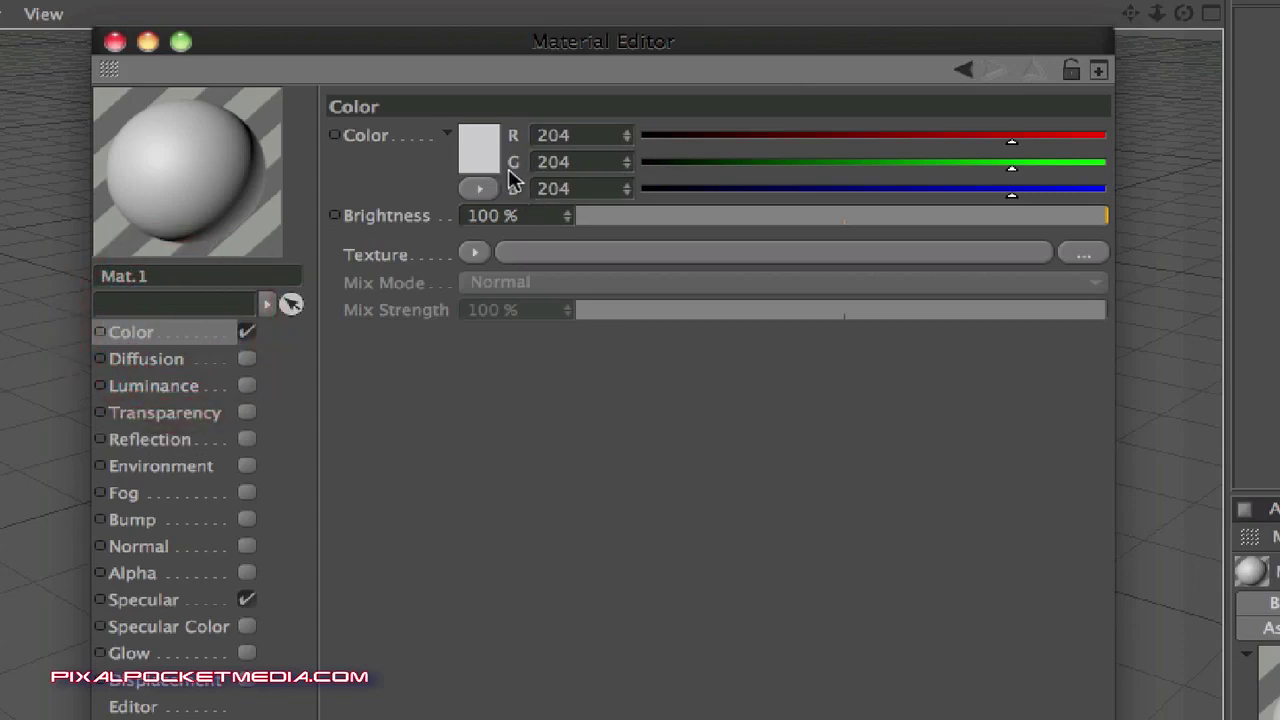
{"action": "left_click", "coordinate": [465, 145]}
{"action": "left_click_drag", "start_coordinate": [458, 137], "coordinate": [463, 103]}
{"action": "left_click", "coordinate": [503, 258]}
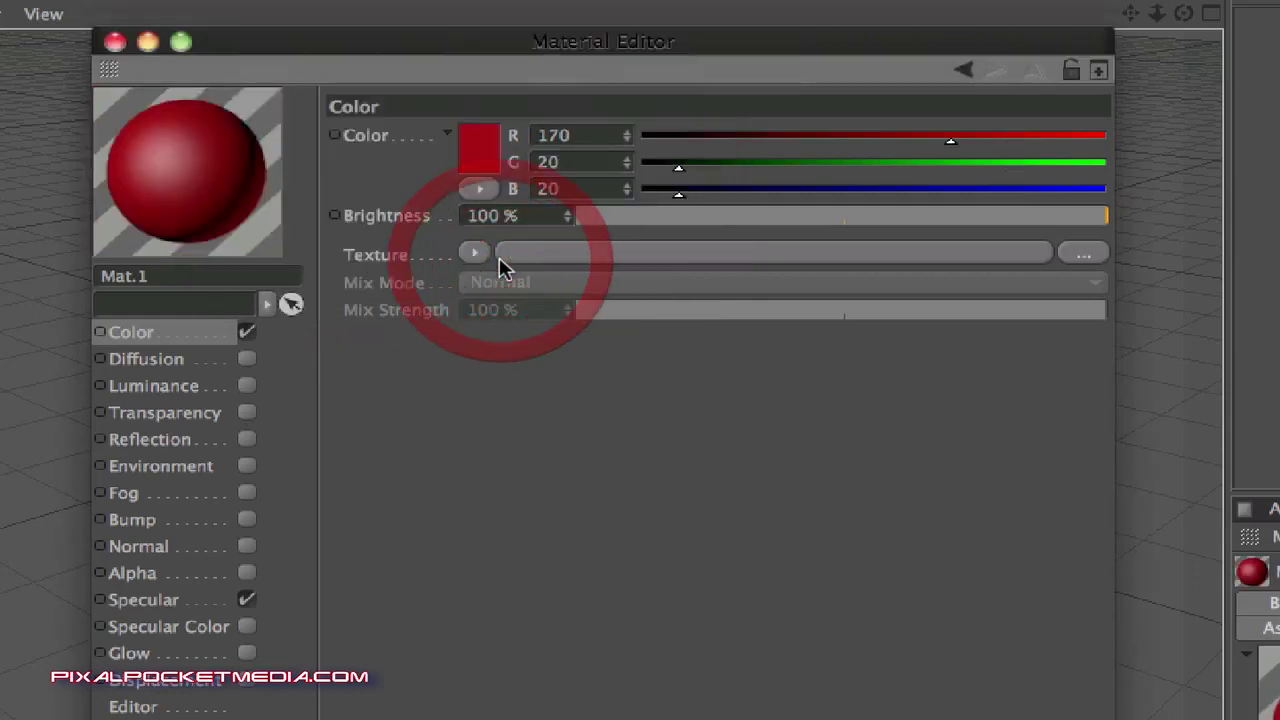
{"action": "left_click", "coordinate": [113, 42]}
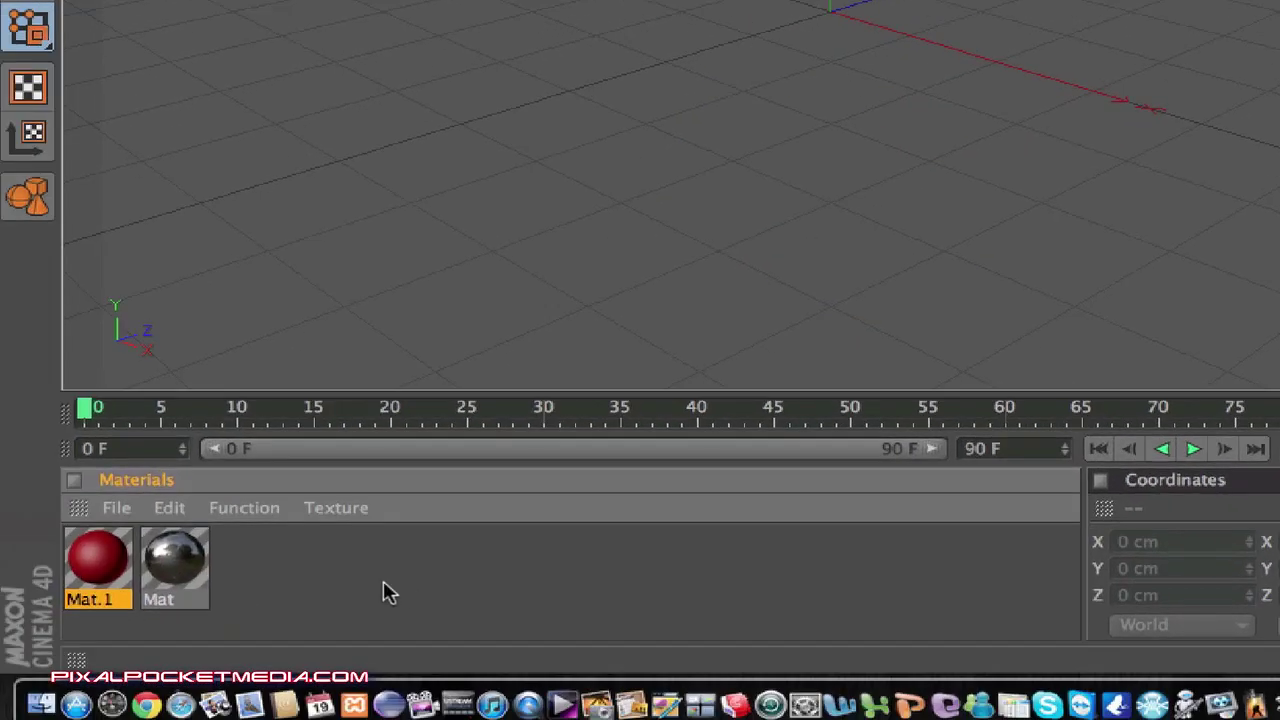
{"action": "double_click", "coordinate": [343, 586]}
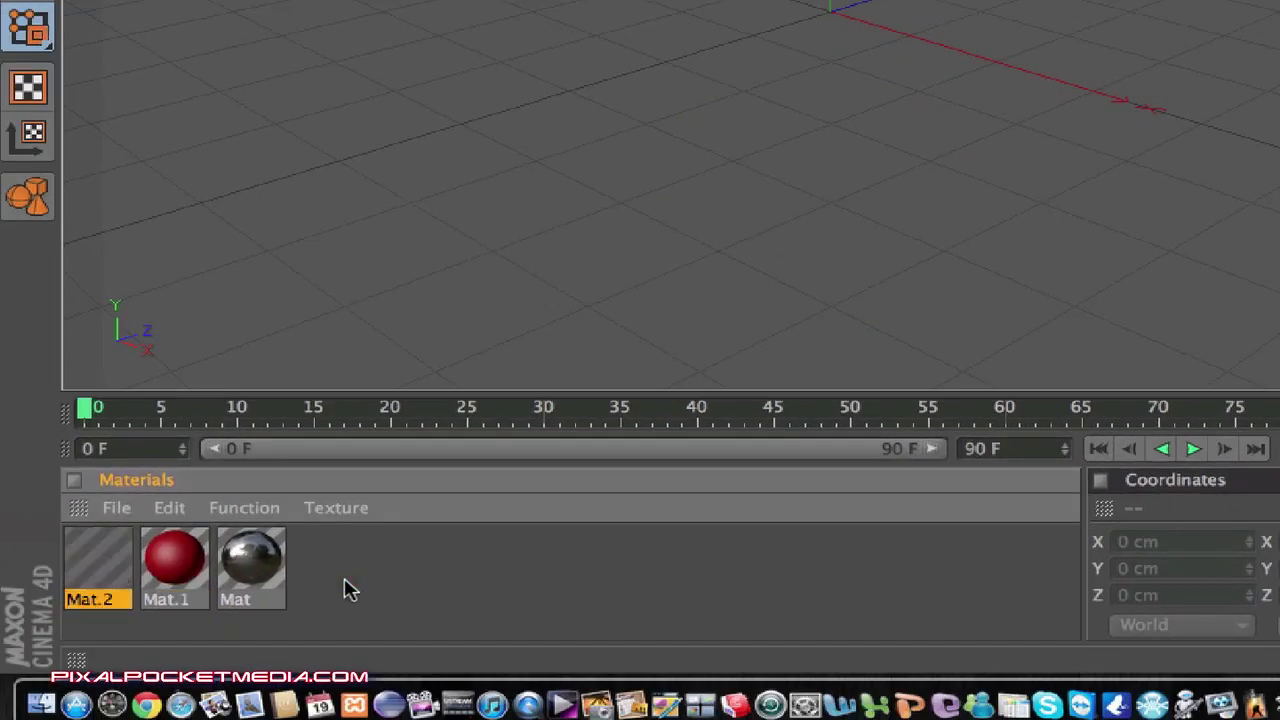
Change Mat.2's colour to a saturated blue, RGB 37, 11, 208.
{"action": "left_click", "coordinate": [114, 560]}
{"action": "double_click", "coordinate": [97, 560]}
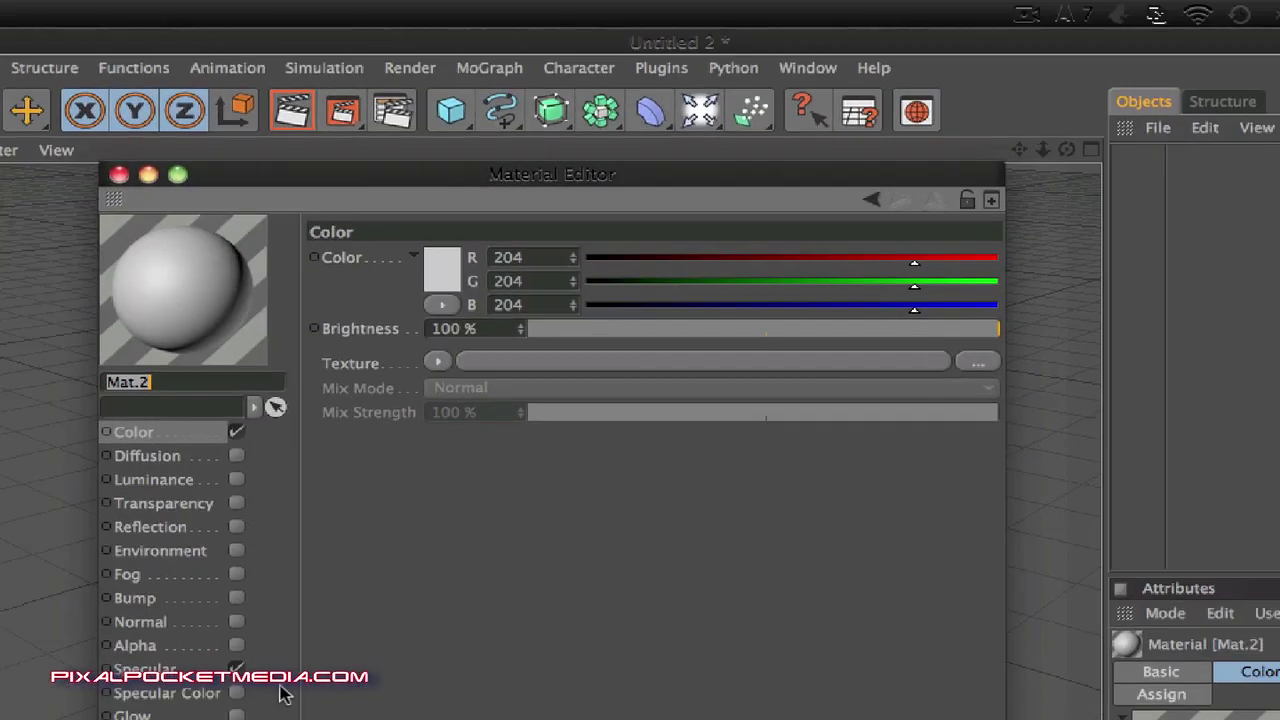
{"action": "left_click", "coordinate": [200, 345]}
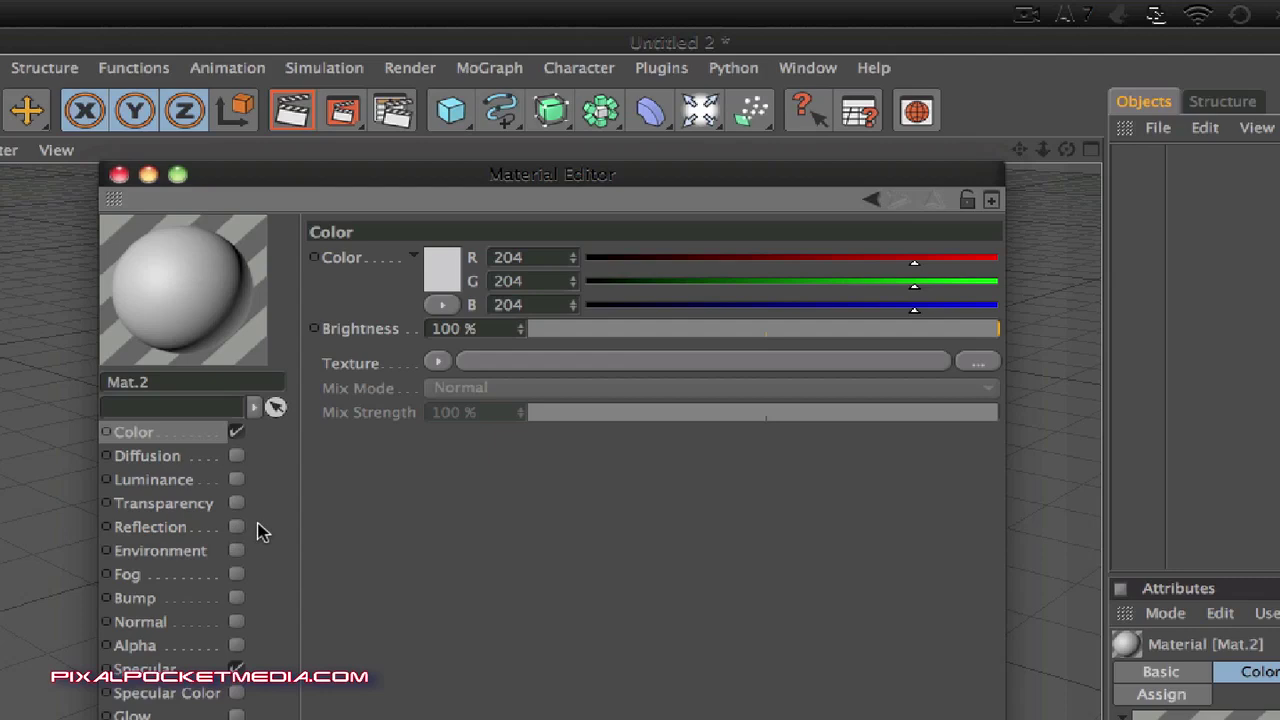
{"action": "left_click", "coordinate": [172, 276]}
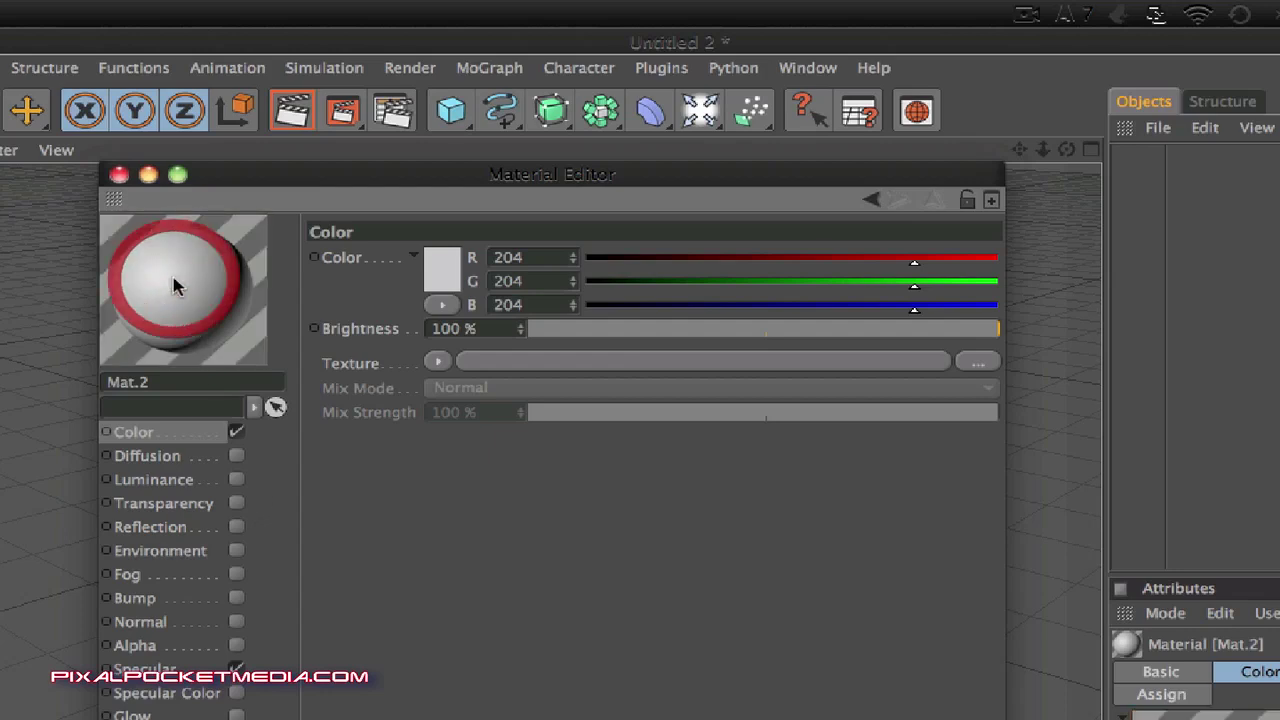
{"action": "left_click", "coordinate": [437, 277]}
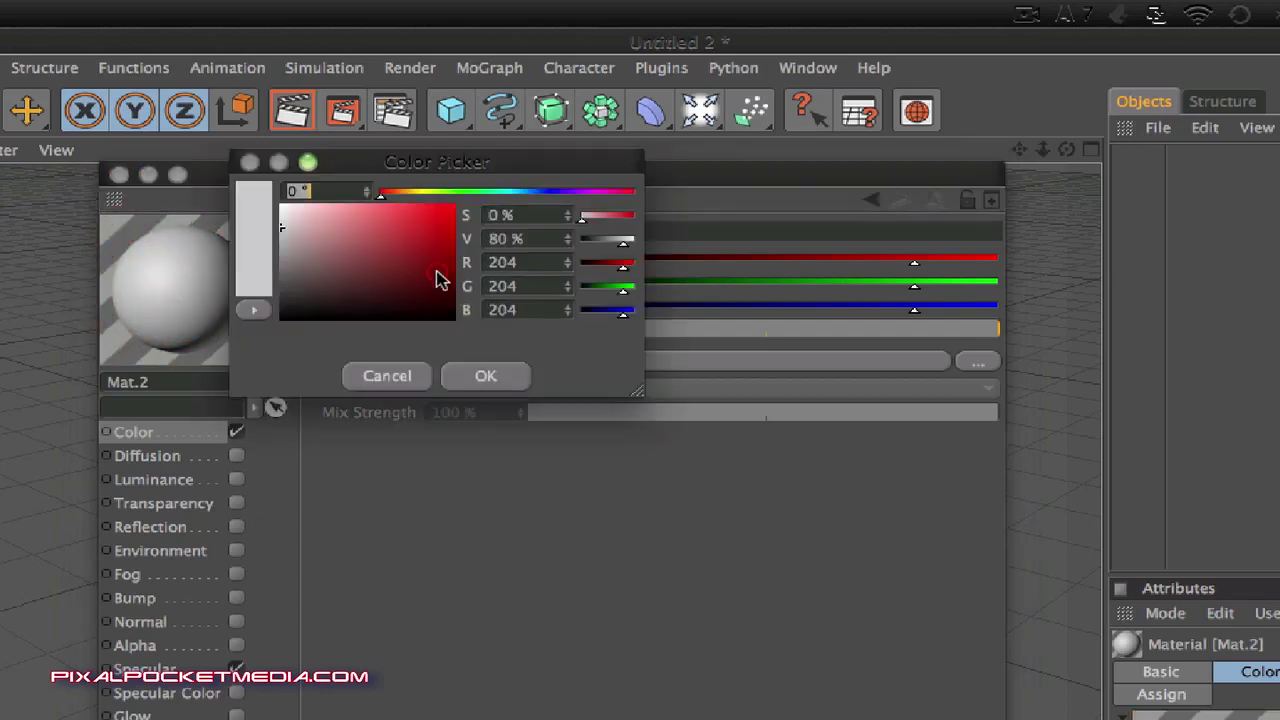
{"action": "left_click_drag", "start_coordinate": [437, 277], "coordinate": [446, 220]}
{"action": "left_click", "coordinate": [553, 191]}
{"action": "key", "text": "Escape"}
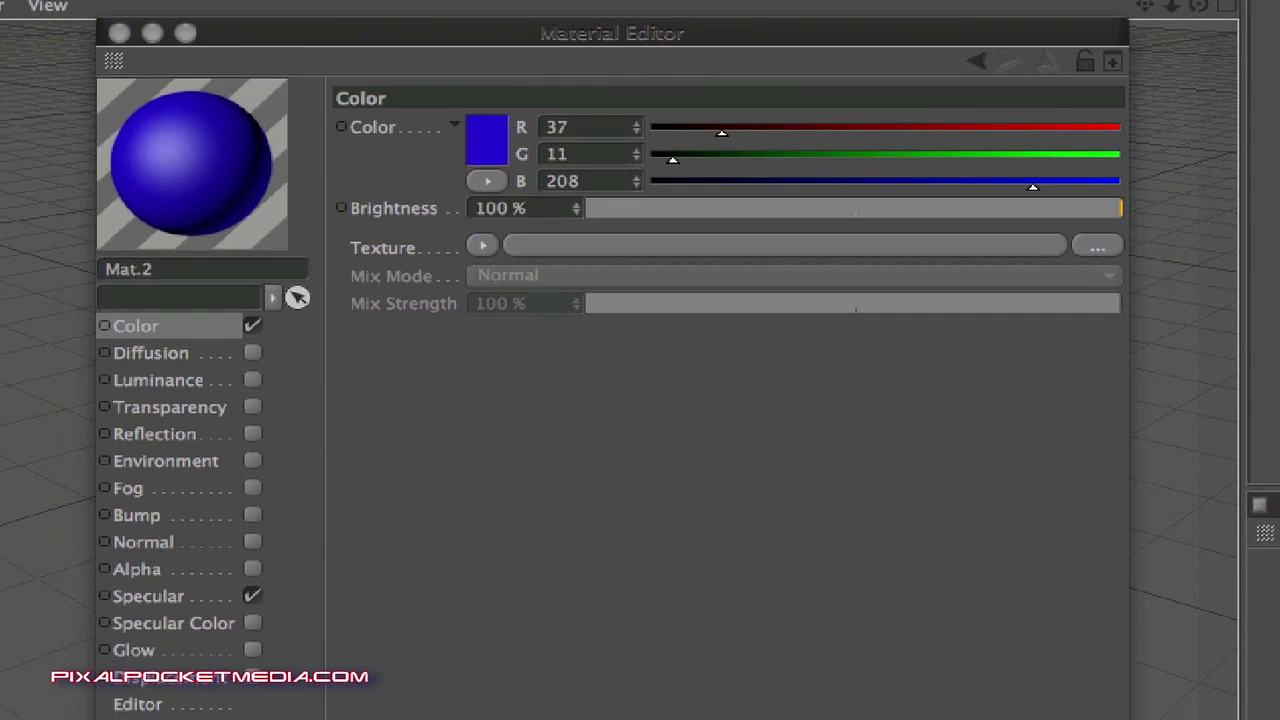
Create Mat.3 and colour it yellow (RGB 241, 225, 0).
{"action": "key", "text": "ctrl+n"}
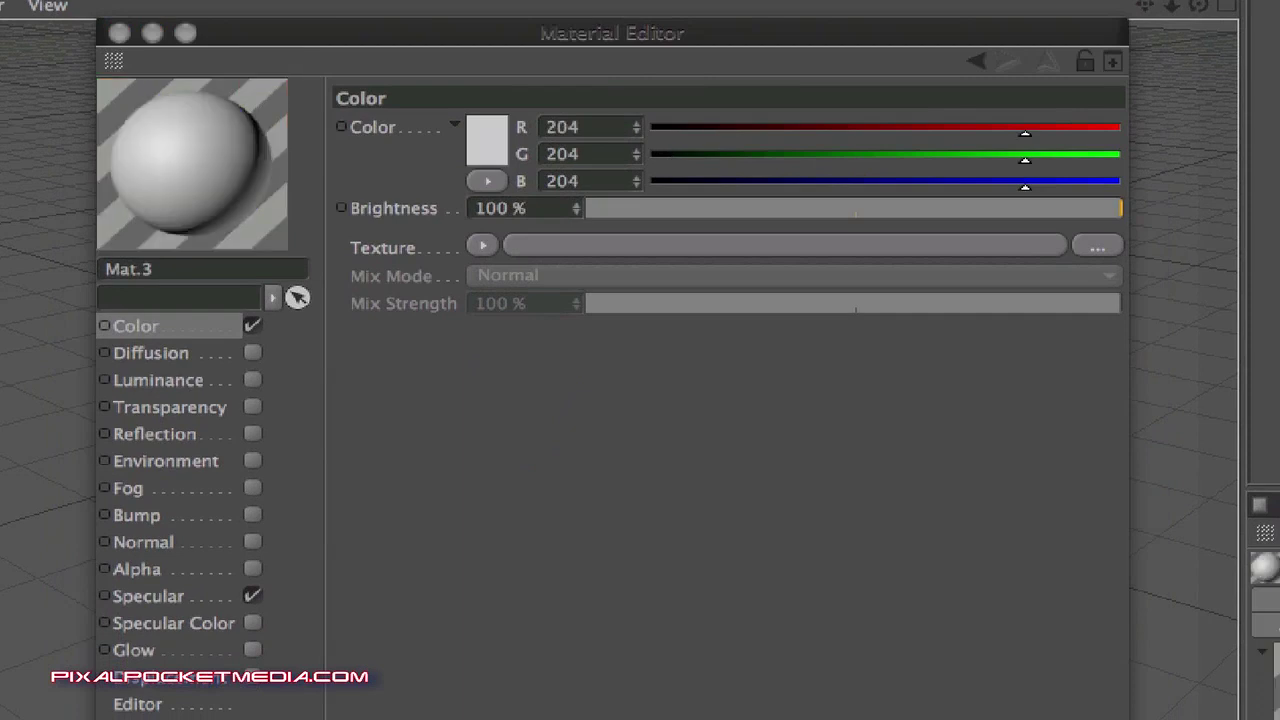
{"action": "left_click", "coordinate": [203, 145]}
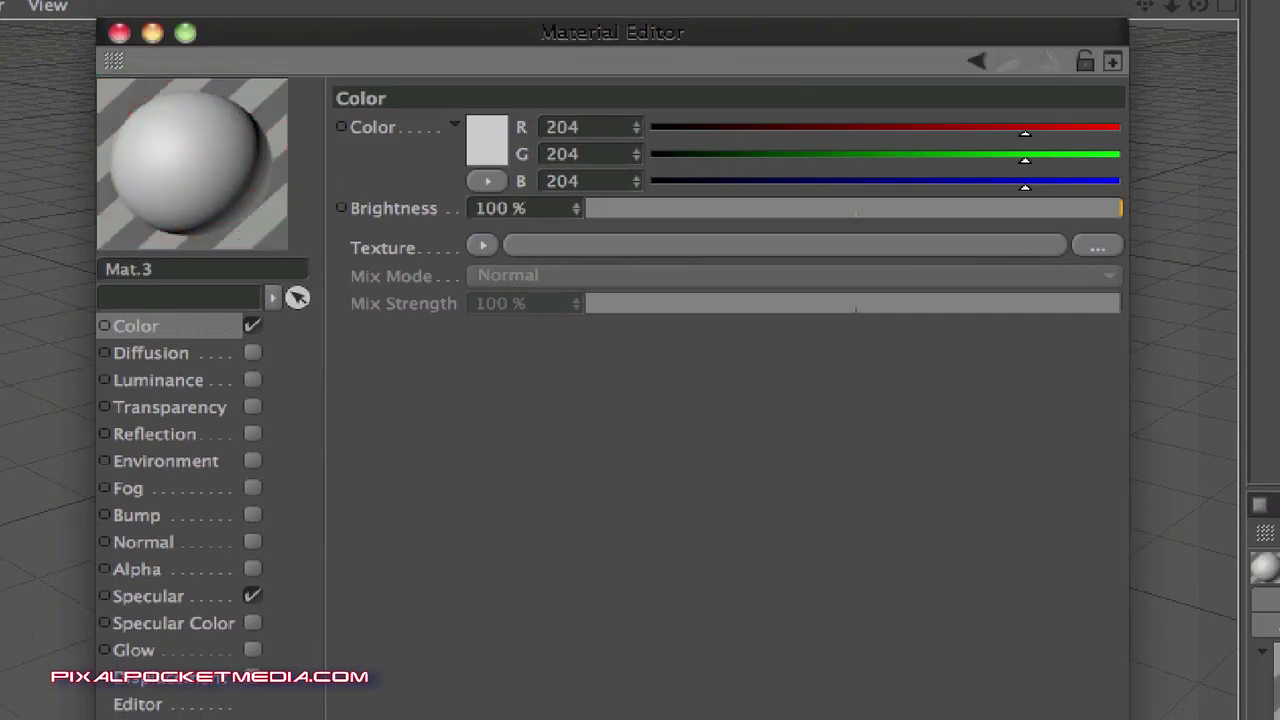
{"action": "left_click", "coordinate": [461, 129]}
{"action": "left_click_drag", "start_coordinate": [500, 134], "coordinate": [371, 80]}
{"action": "left_click", "coordinate": [510, 38]}
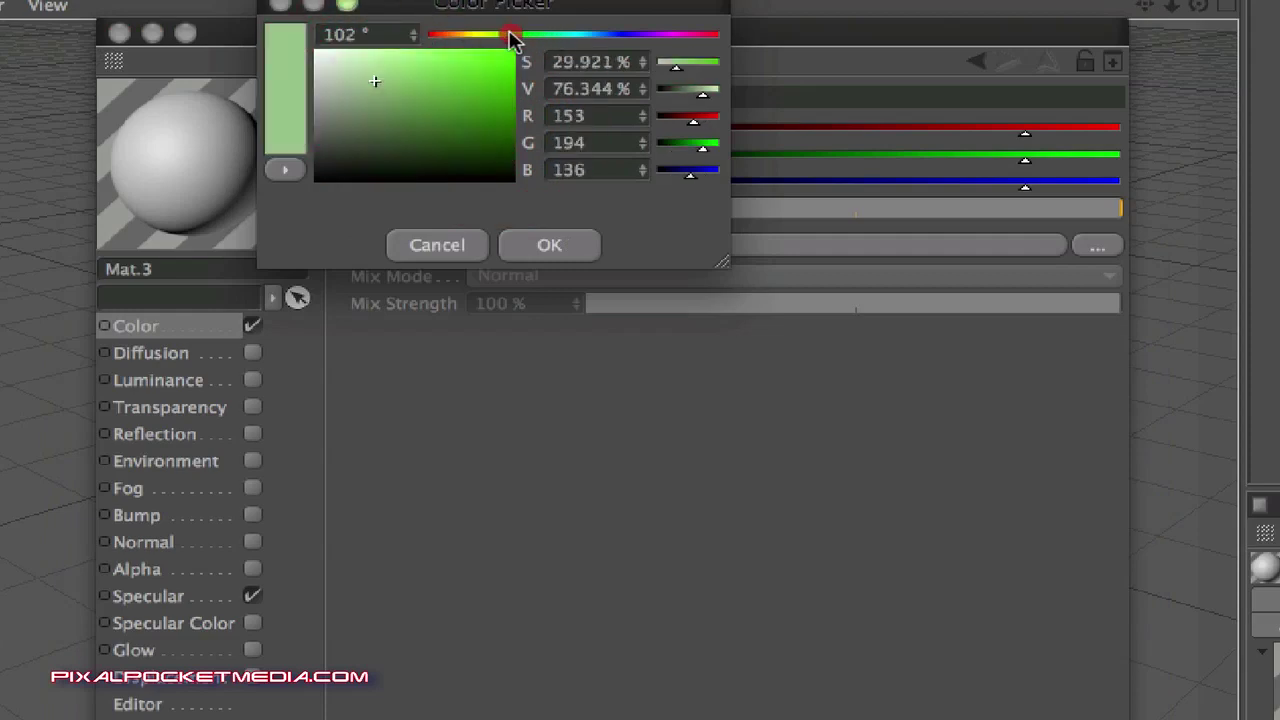
{"action": "left_click_drag", "start_coordinate": [510, 38], "coordinate": [474, 36]}
{"action": "left_click_drag", "start_coordinate": [466, 102], "coordinate": [515, 55]}
{"action": "left_click", "coordinate": [547, 245]}
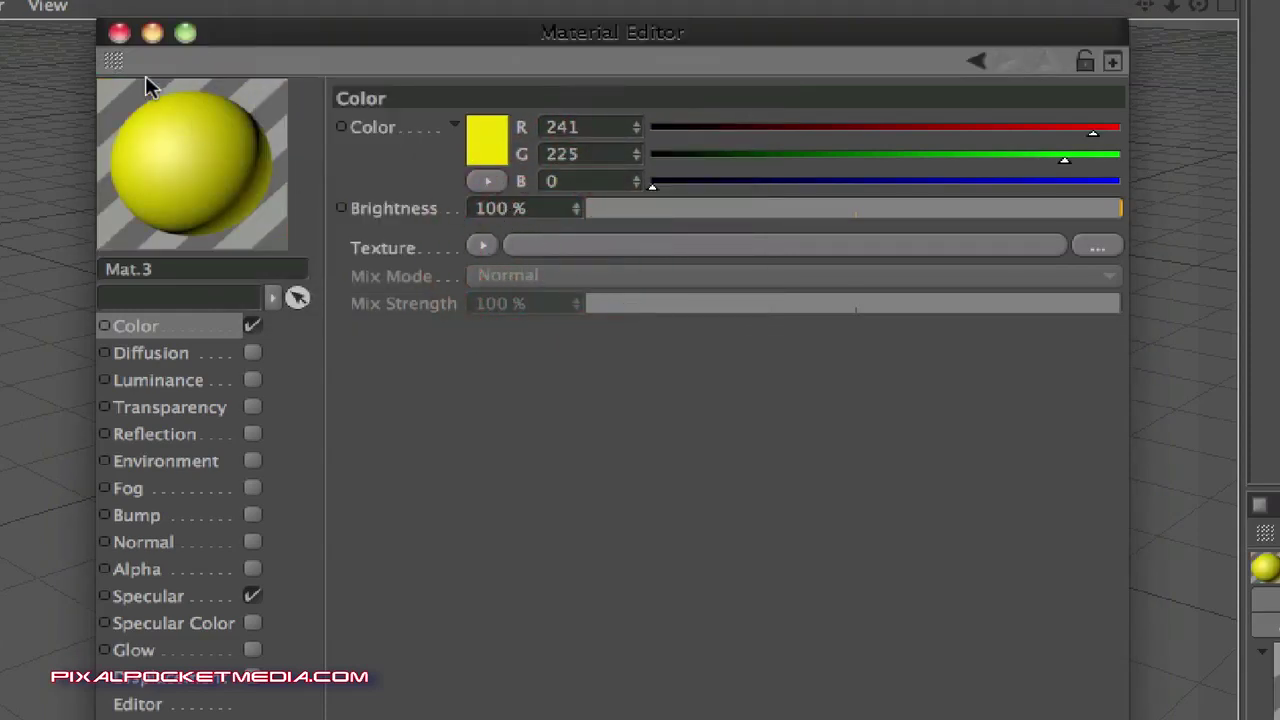
{"action": "left_click", "coordinate": [119, 33]}
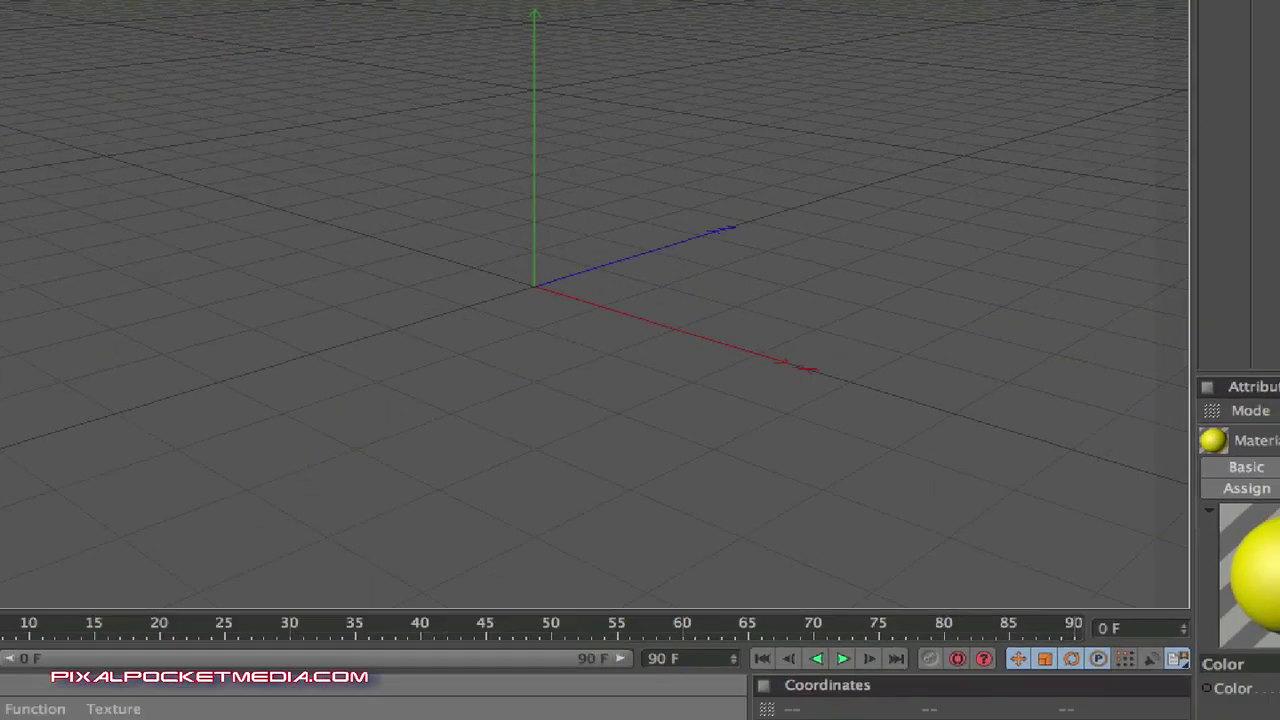
Enable Mat.3's reflection at 50% brightness and close the Material Editor.
{"action": "double_click", "coordinate": [75, 593]}
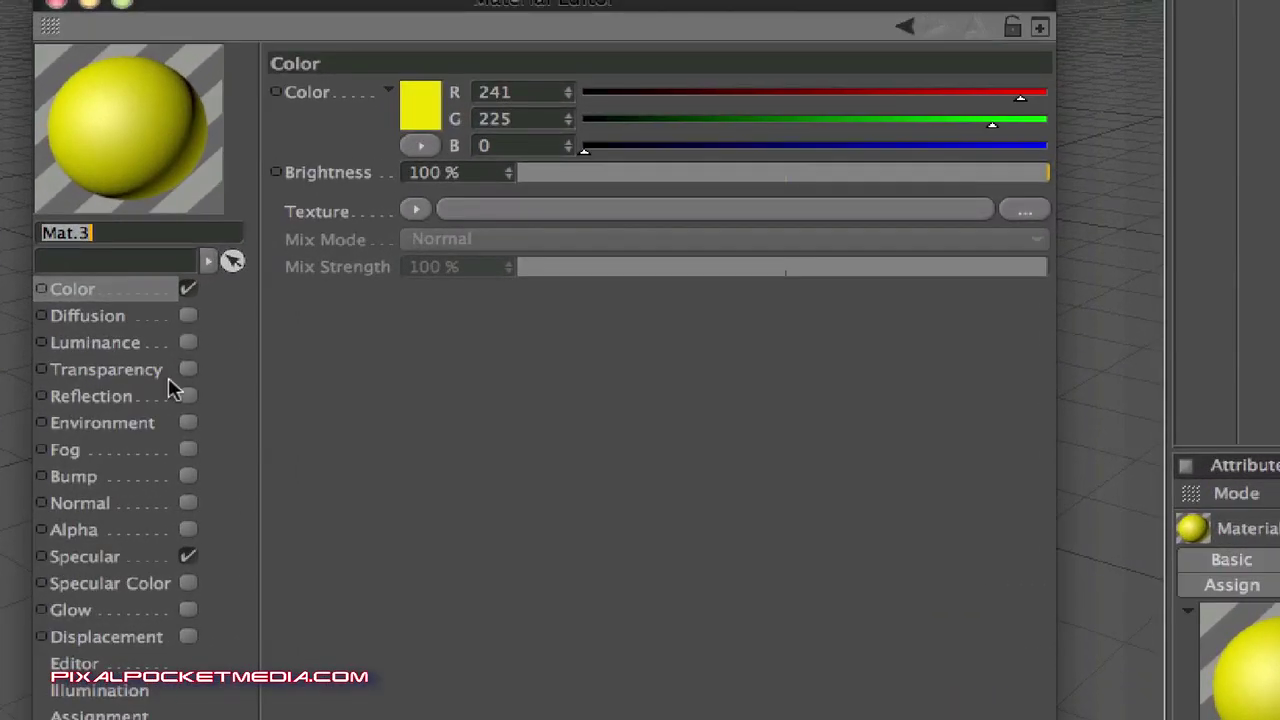
{"action": "left_click", "coordinate": [153, 598]}
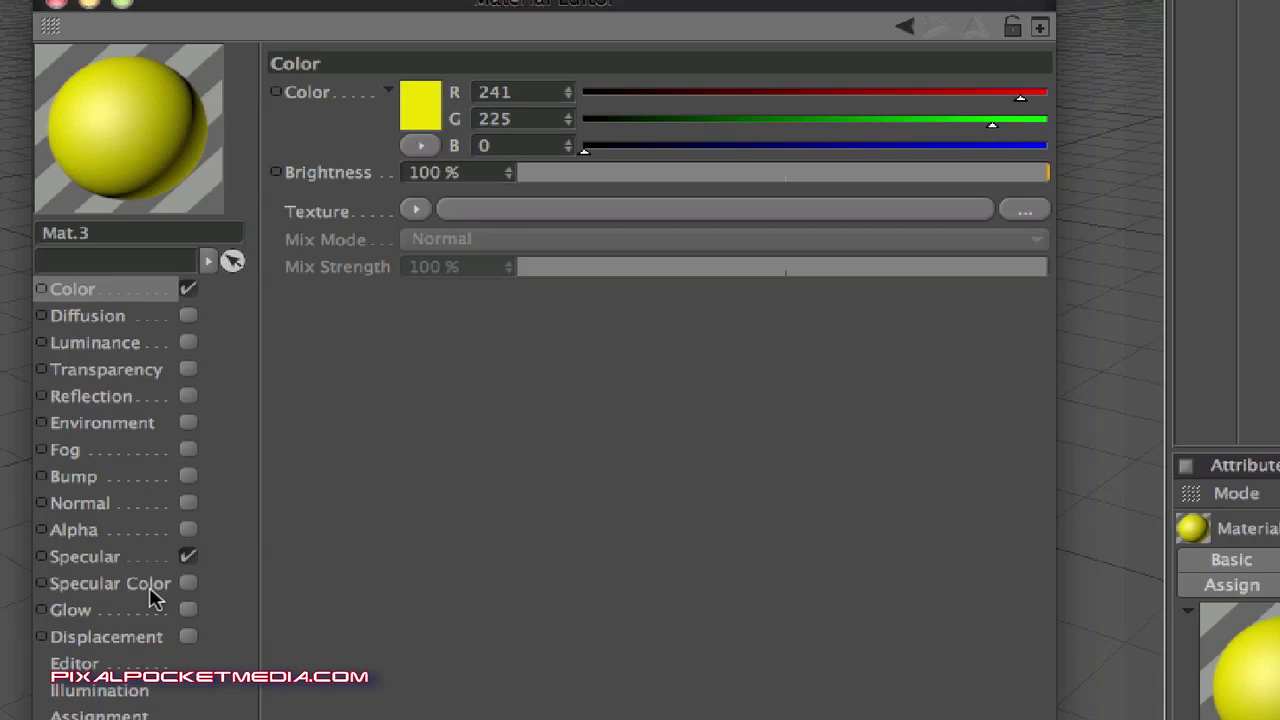
{"action": "left_click", "coordinate": [189, 396]}
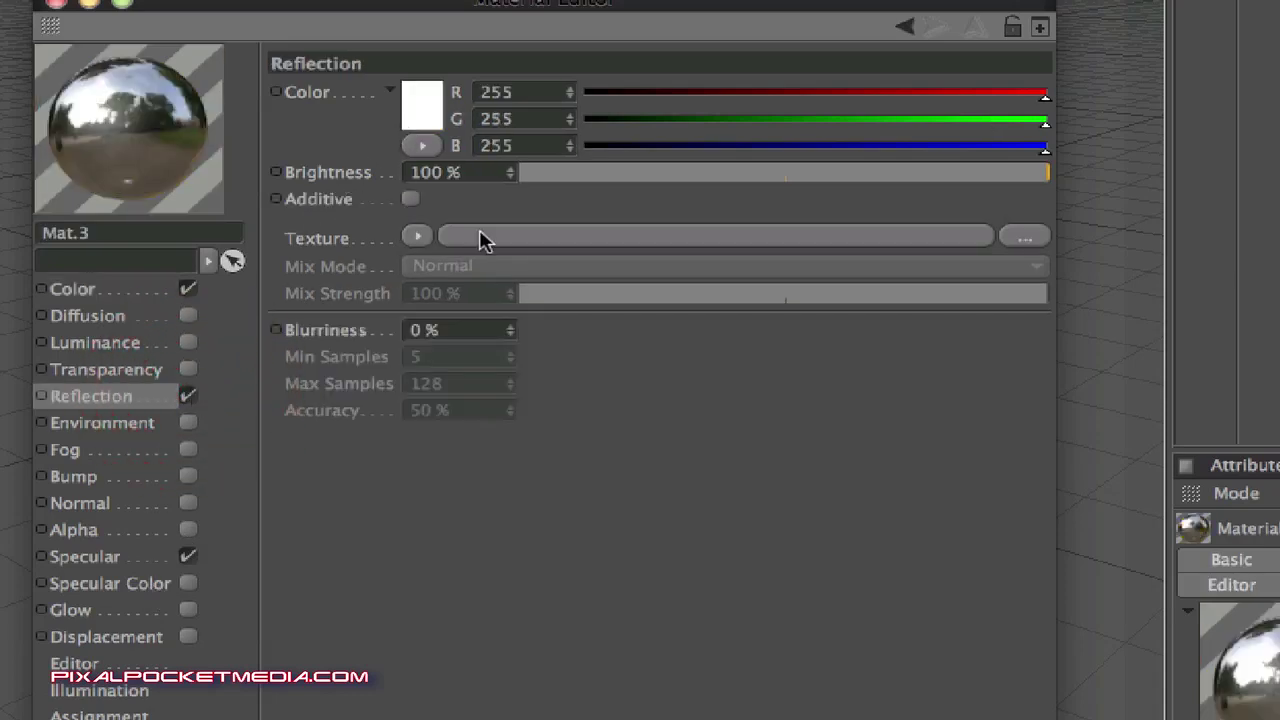
{"action": "left_click_drag", "start_coordinate": [1047, 173], "coordinate": [786, 166]}
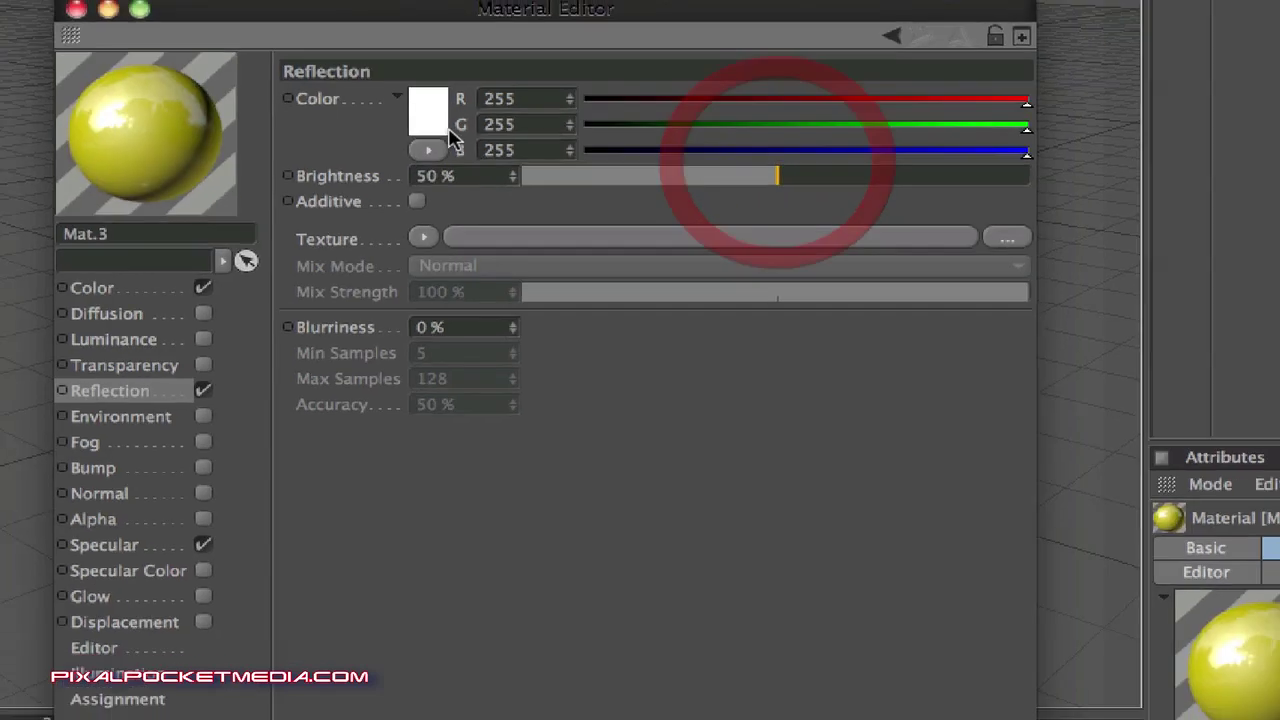
{"action": "left_click", "coordinate": [55, 2]}
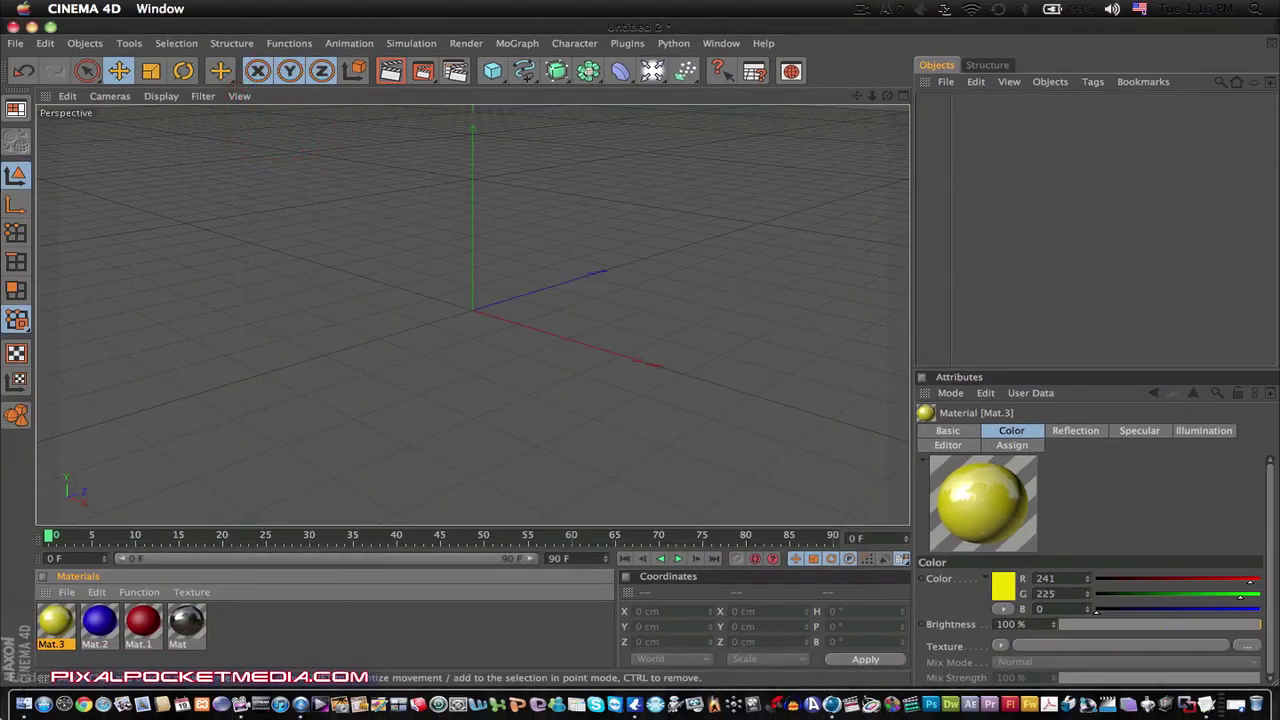
Enable reflection on the blue Mat.2 with brightness lowered to about 50%.
{"action": "double_click", "coordinate": [99, 621]}
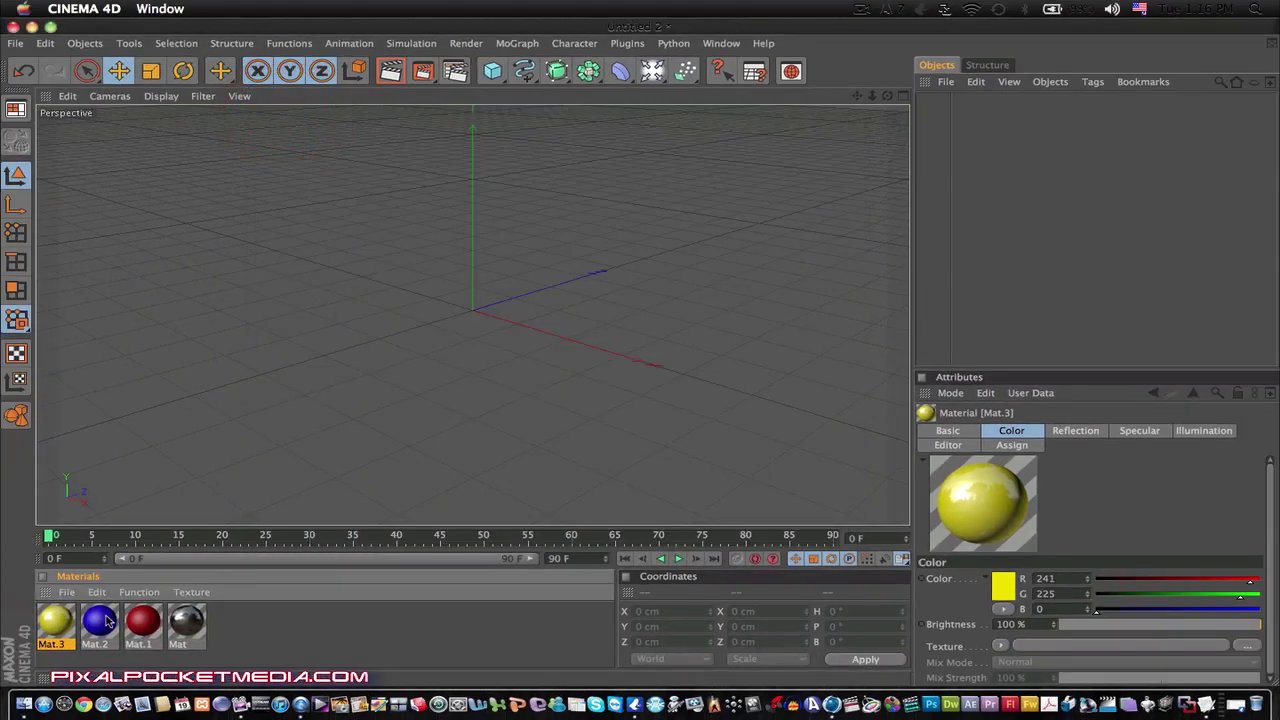
{"action": "left_click_drag", "start_coordinate": [838, 220], "coordinate": [677, 219]}
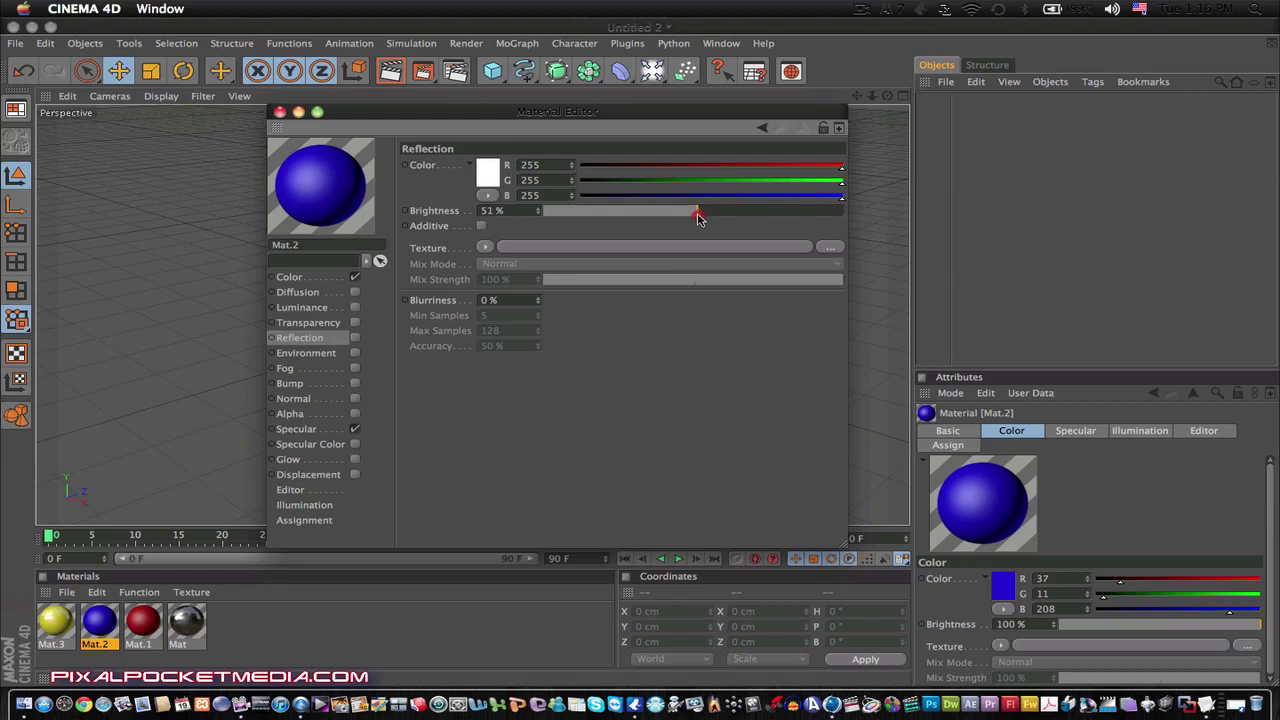
{"action": "left_click_drag", "start_coordinate": [697, 219], "coordinate": [695, 213]}
{"action": "left_click_drag", "start_coordinate": [697, 215], "coordinate": [851, 223]}
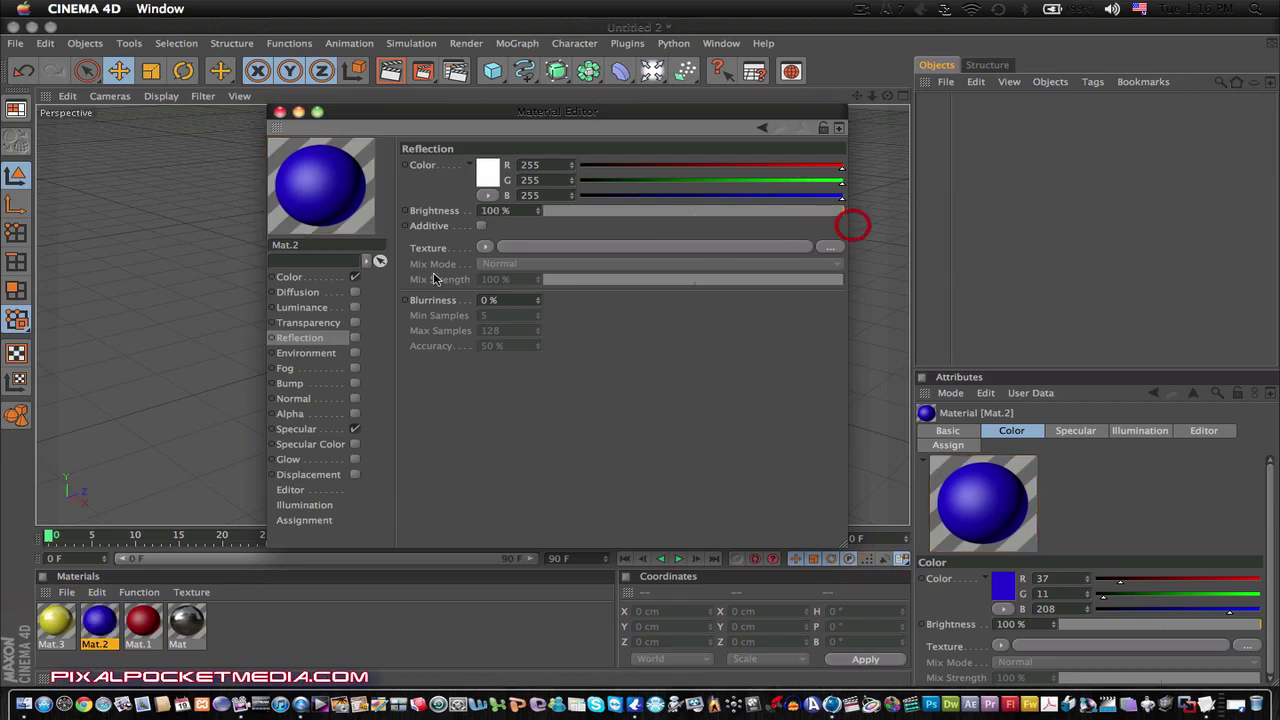
{"action": "left_click", "coordinate": [331, 355]}
{"action": "left_click", "coordinate": [354, 338]}
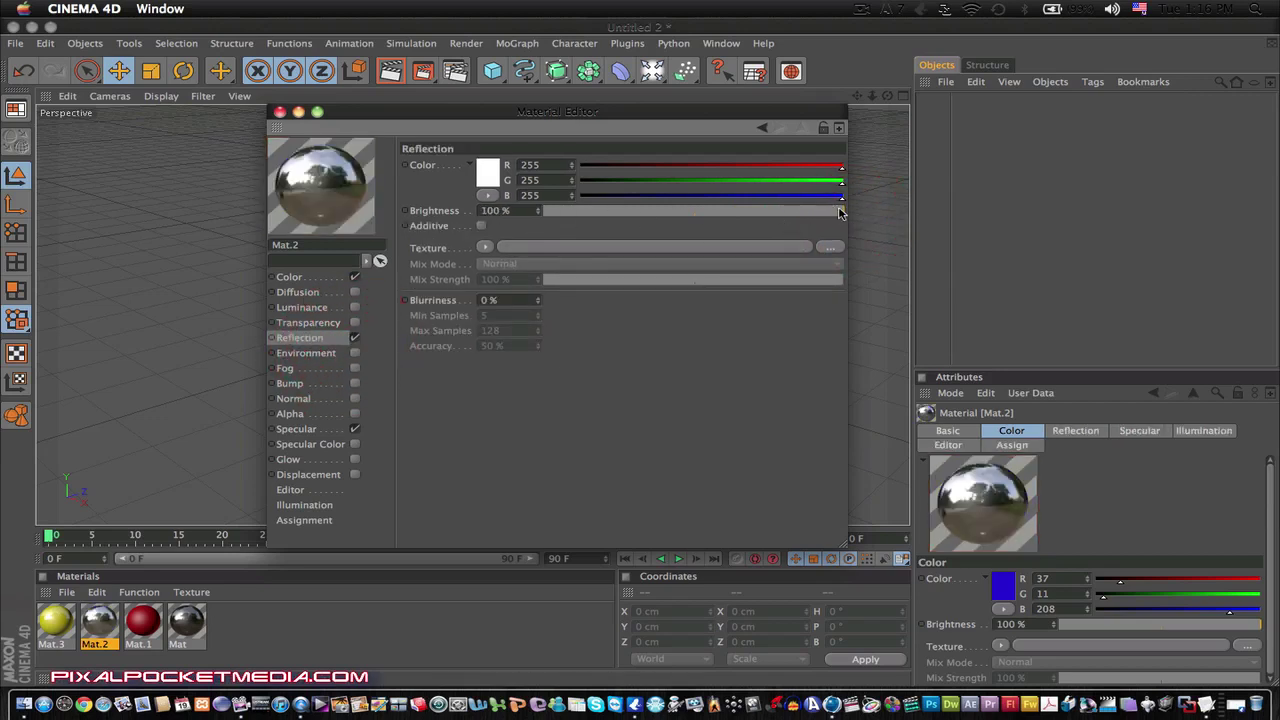
{"action": "left_click_drag", "start_coordinate": [840, 212], "coordinate": [683, 213]}
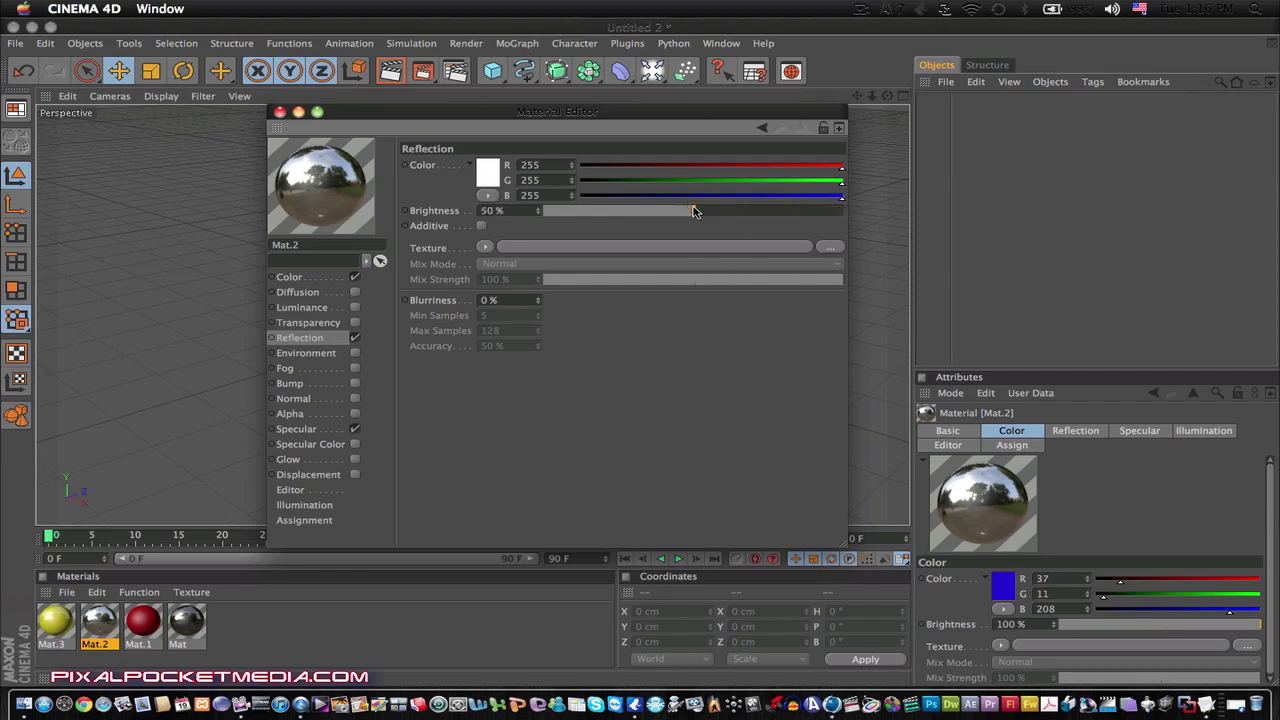
{"action": "left_click", "coordinate": [281, 112]}
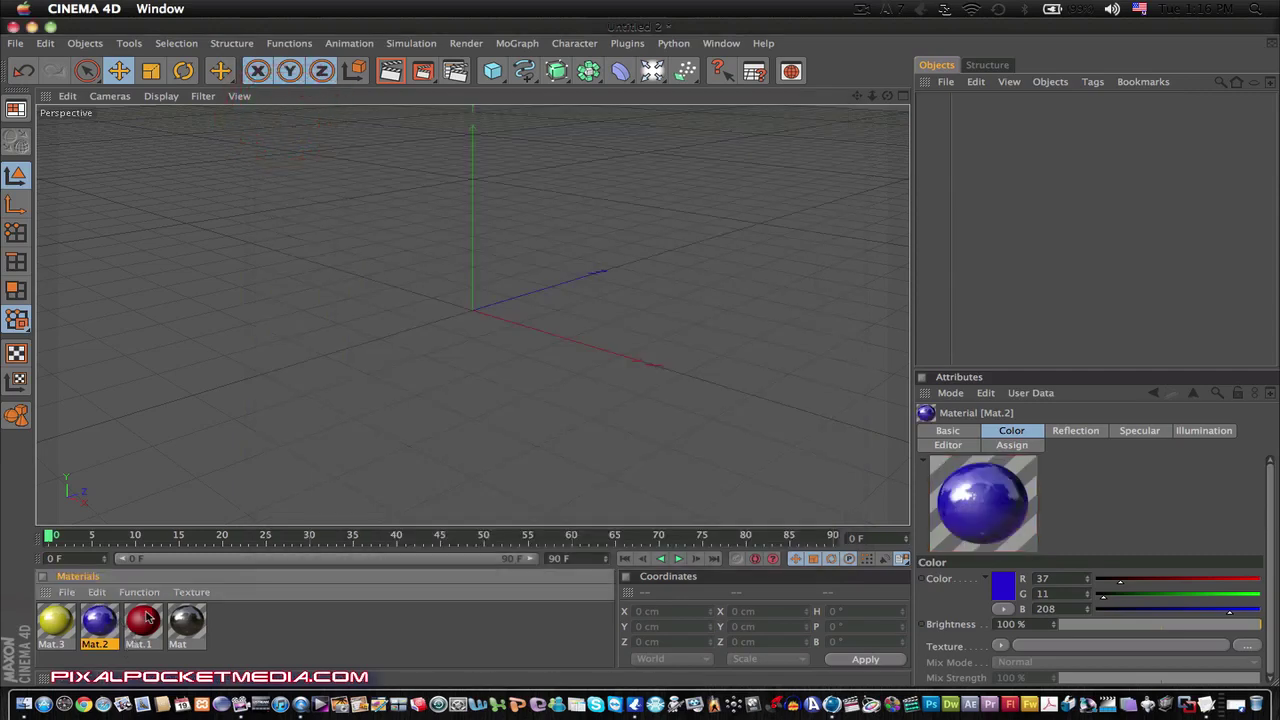
Give red Mat.1 a 50% reflection, and set black Mat's reflection to 40%.
{"action": "double_click", "coordinate": [143, 620]}
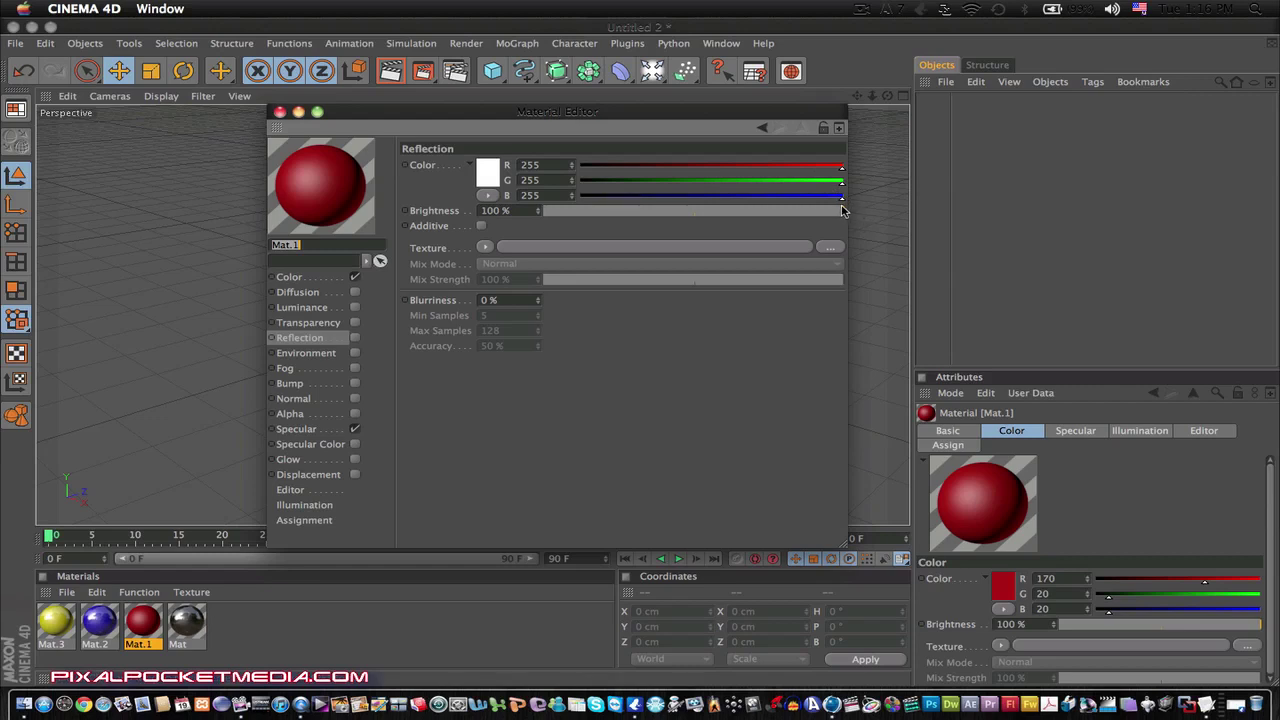
{"action": "left_click_drag", "start_coordinate": [842, 210], "coordinate": [694, 206]}
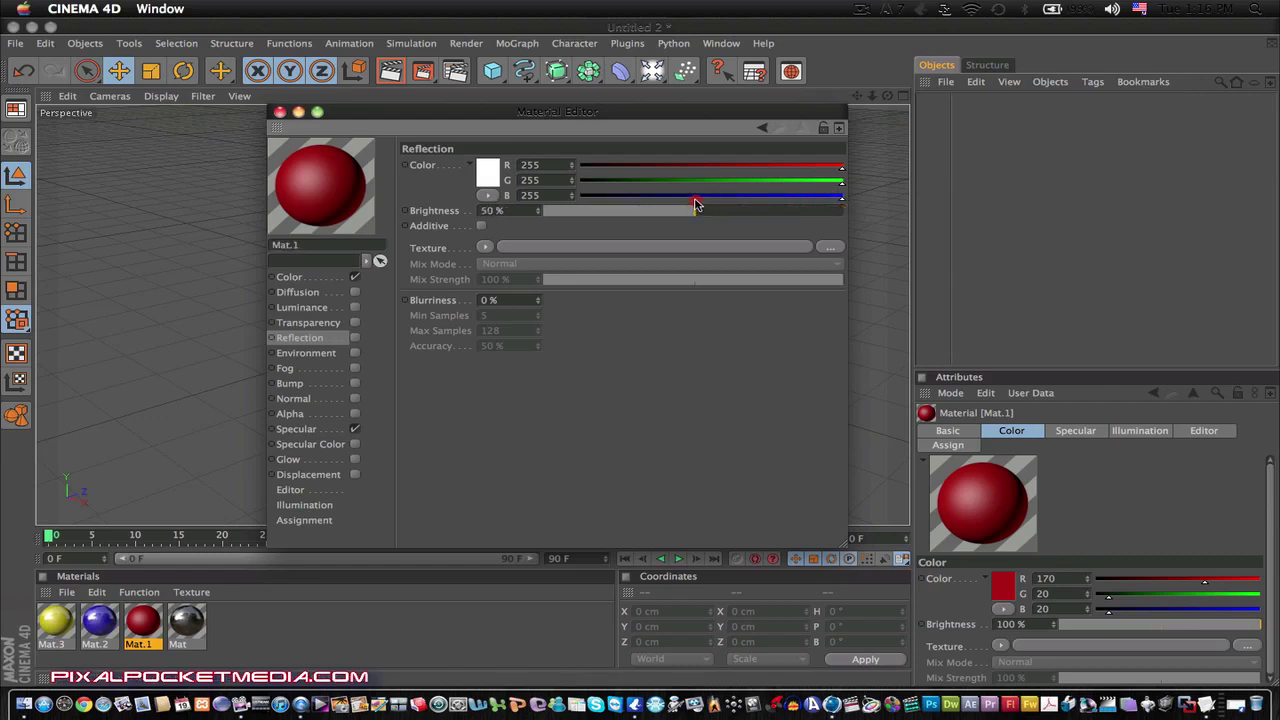
{"action": "left_click", "coordinate": [1000, 208]}
{"action": "left_click", "coordinate": [355, 320]}
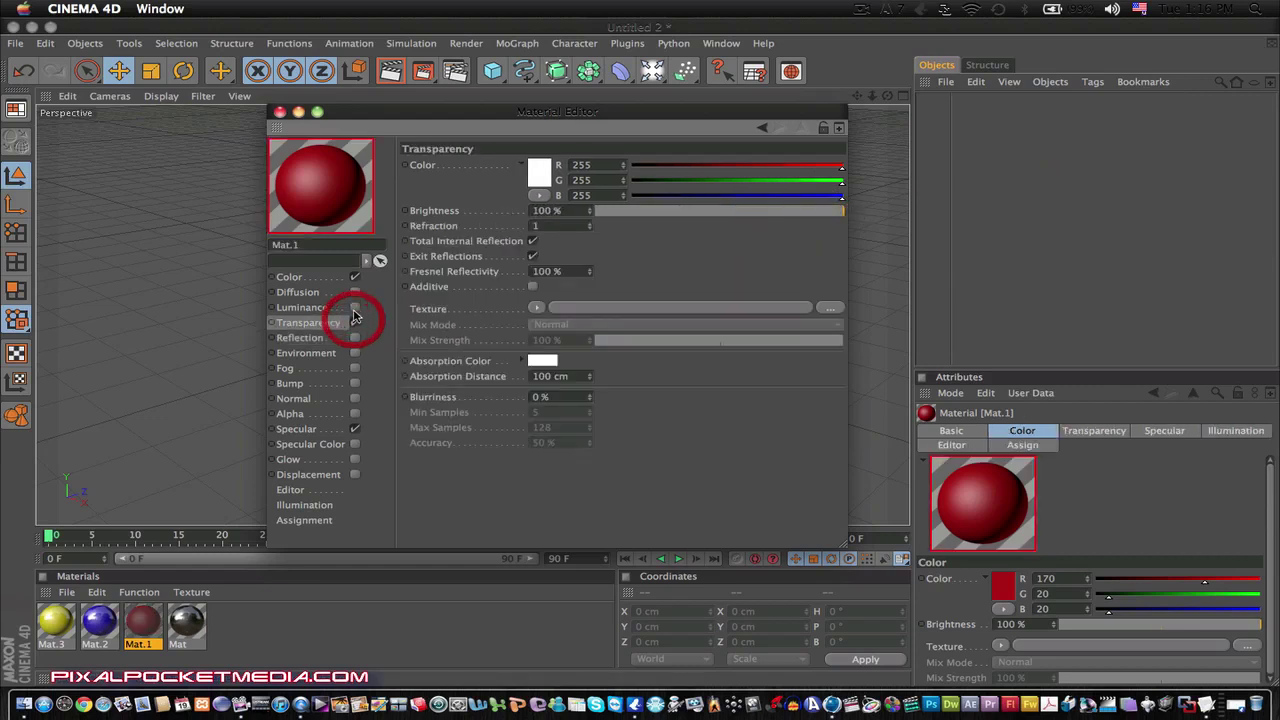
{"action": "left_click", "coordinate": [355, 322]}
{"action": "left_click", "coordinate": [355, 338]}
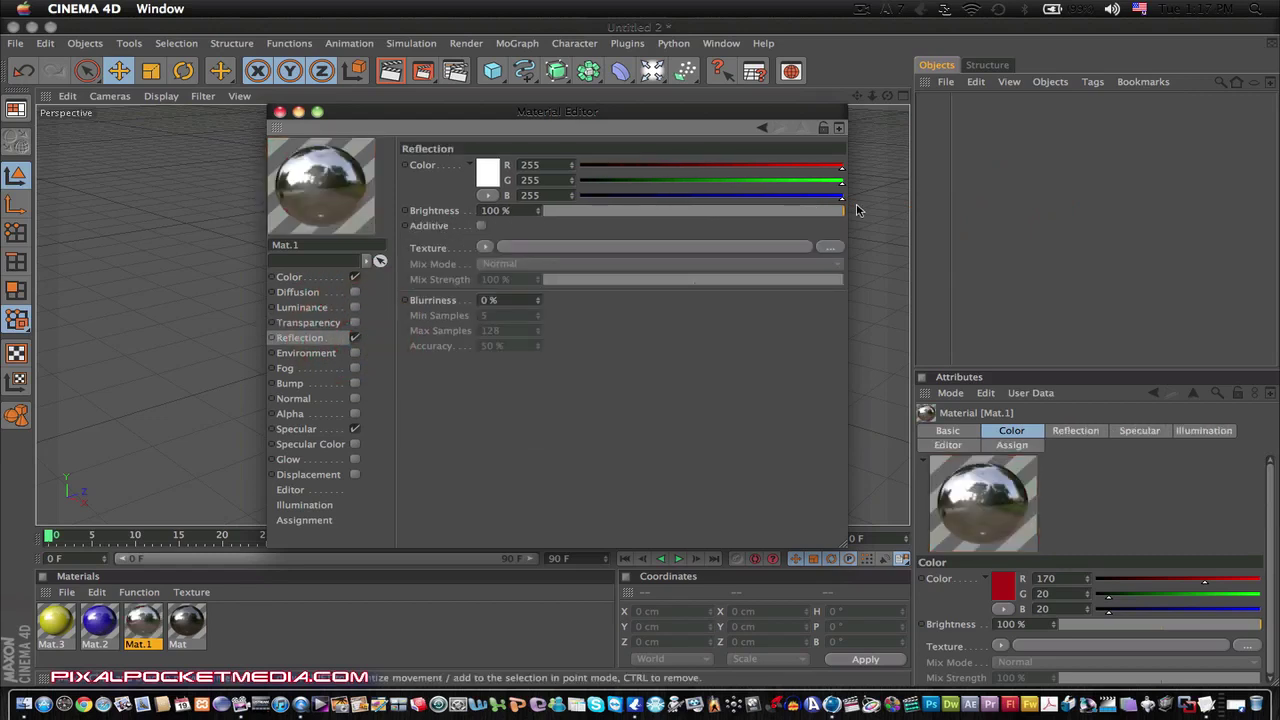
{"action": "left_click_drag", "start_coordinate": [842, 210], "coordinate": [697, 209]}
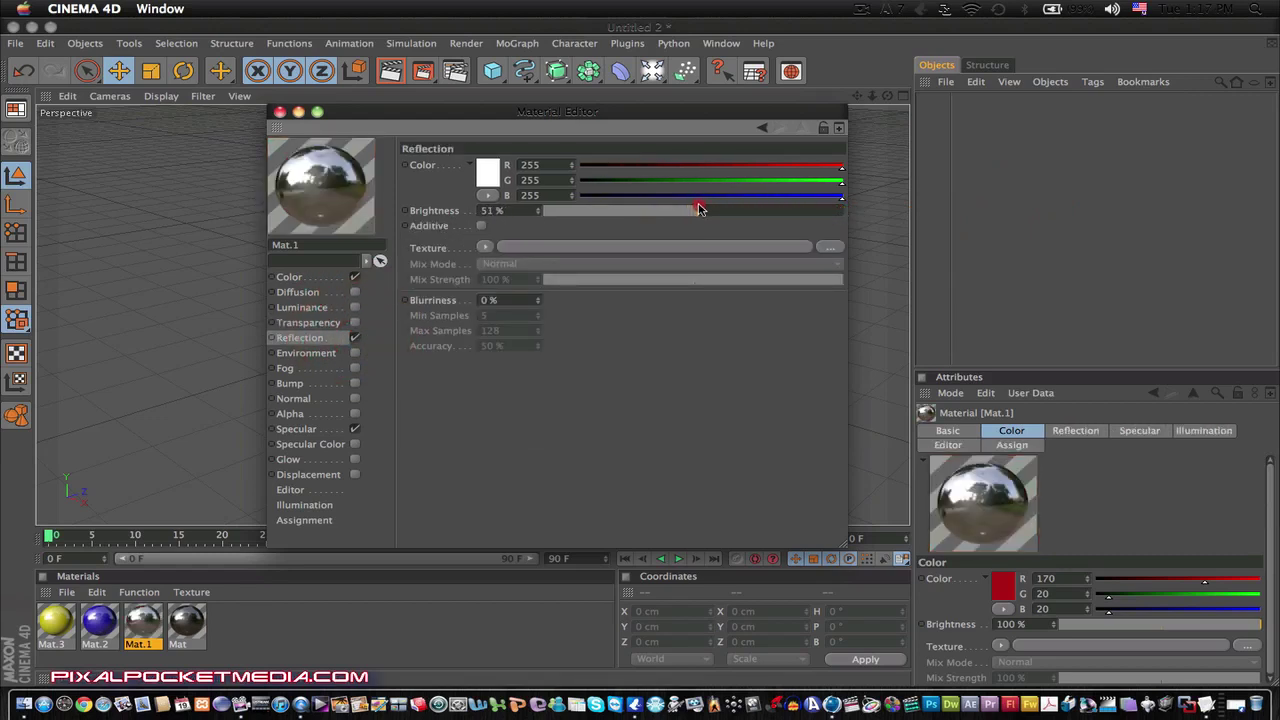
{"action": "left_click", "coordinate": [280, 112]}
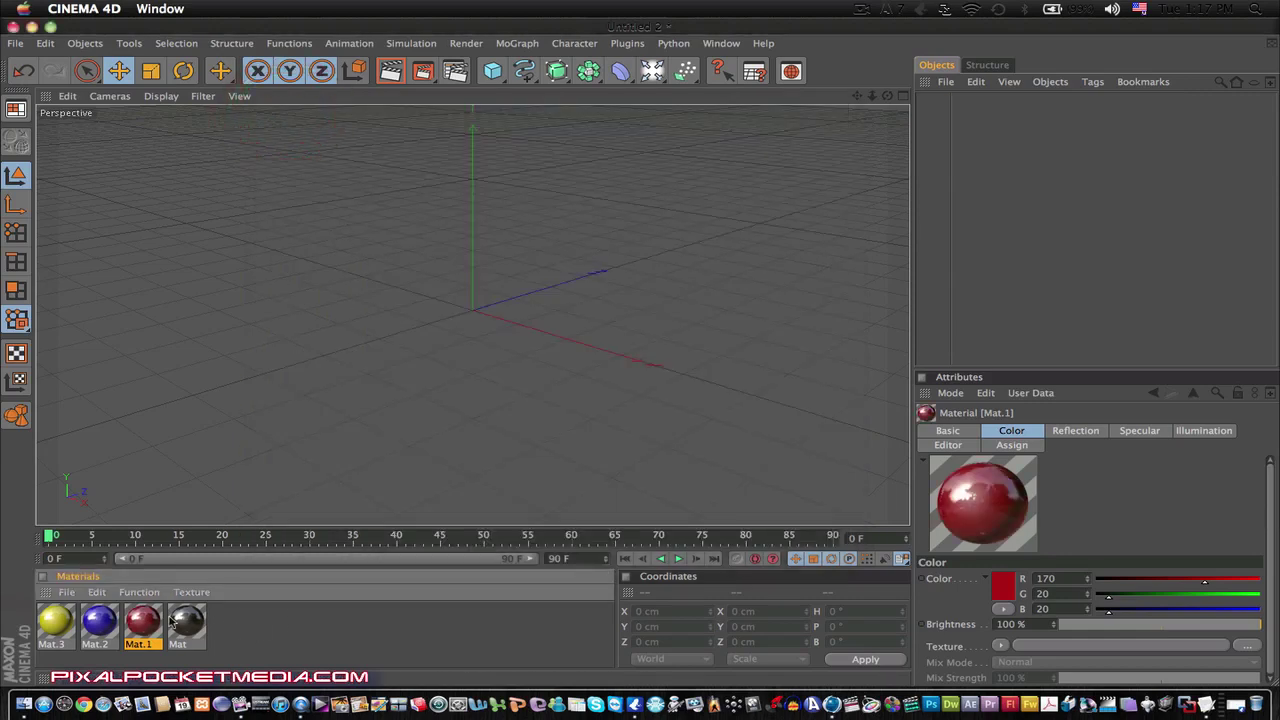
{"action": "double_click", "coordinate": [188, 620]}
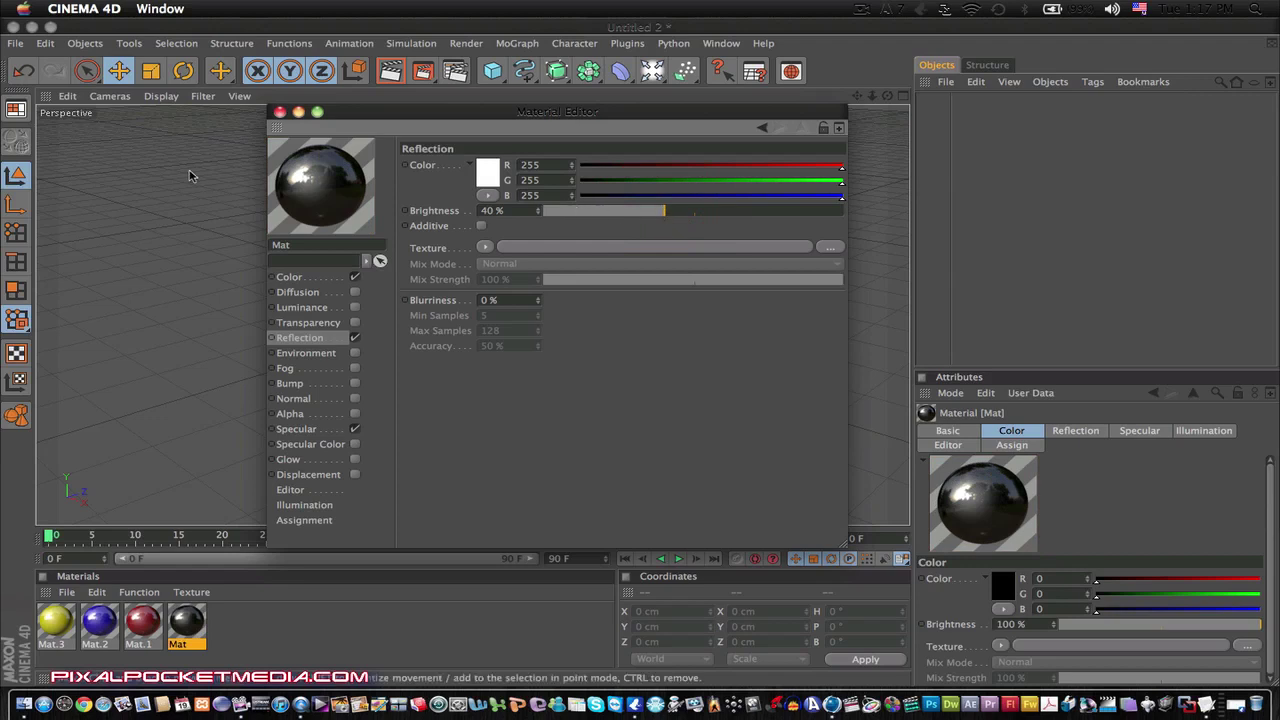
{"action": "left_click", "coordinate": [280, 111]}
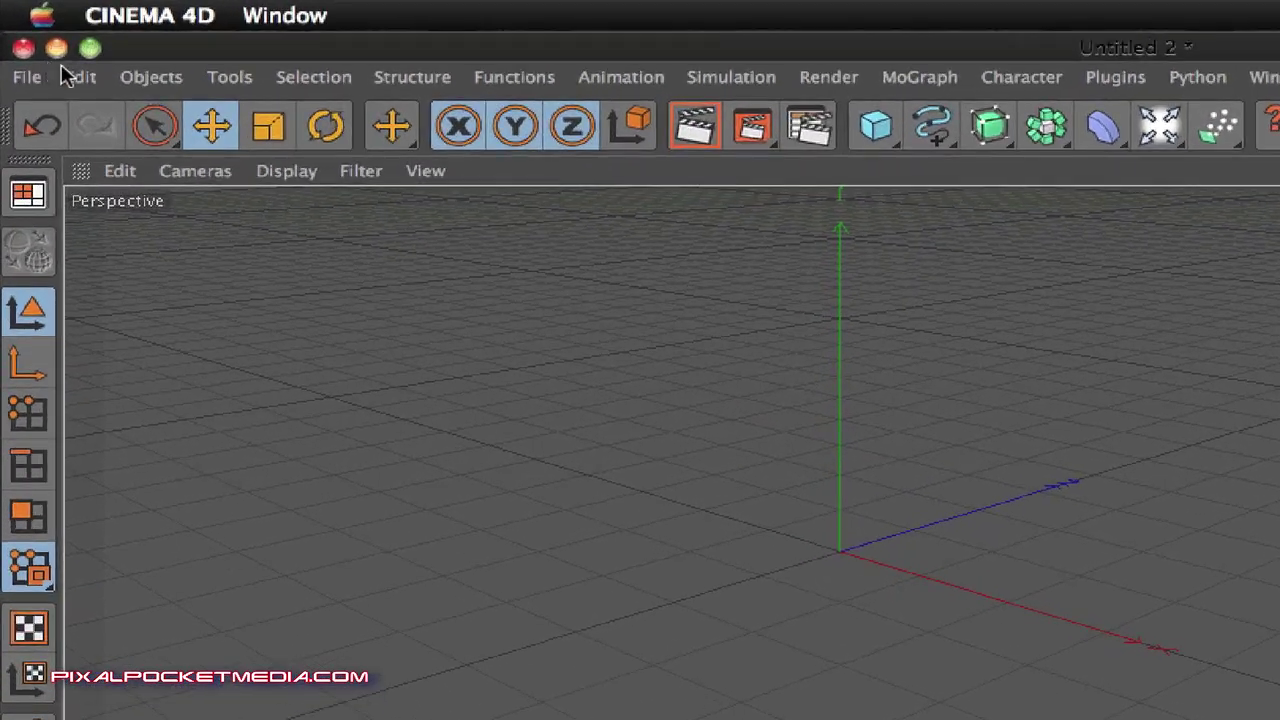
Add a Floor object to the scene.
{"action": "left_click", "coordinate": [151, 77]}
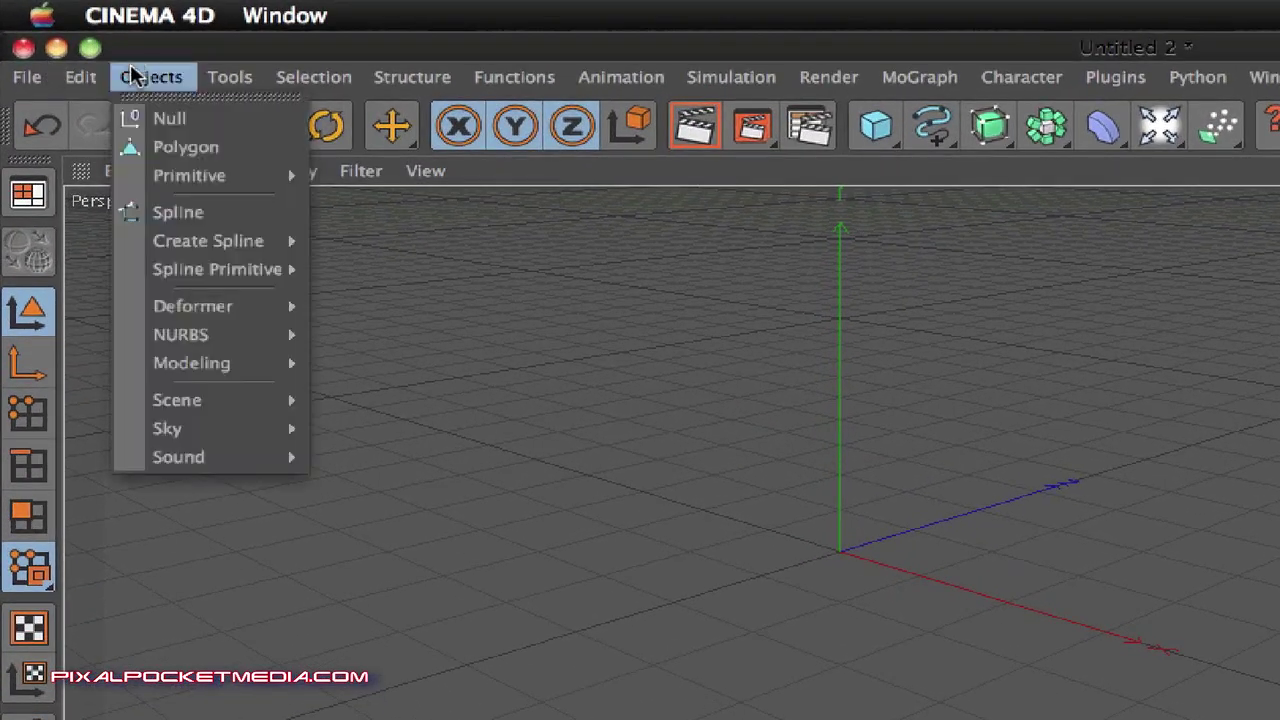
{"action": "mouse_move", "coordinate": [230, 400]}
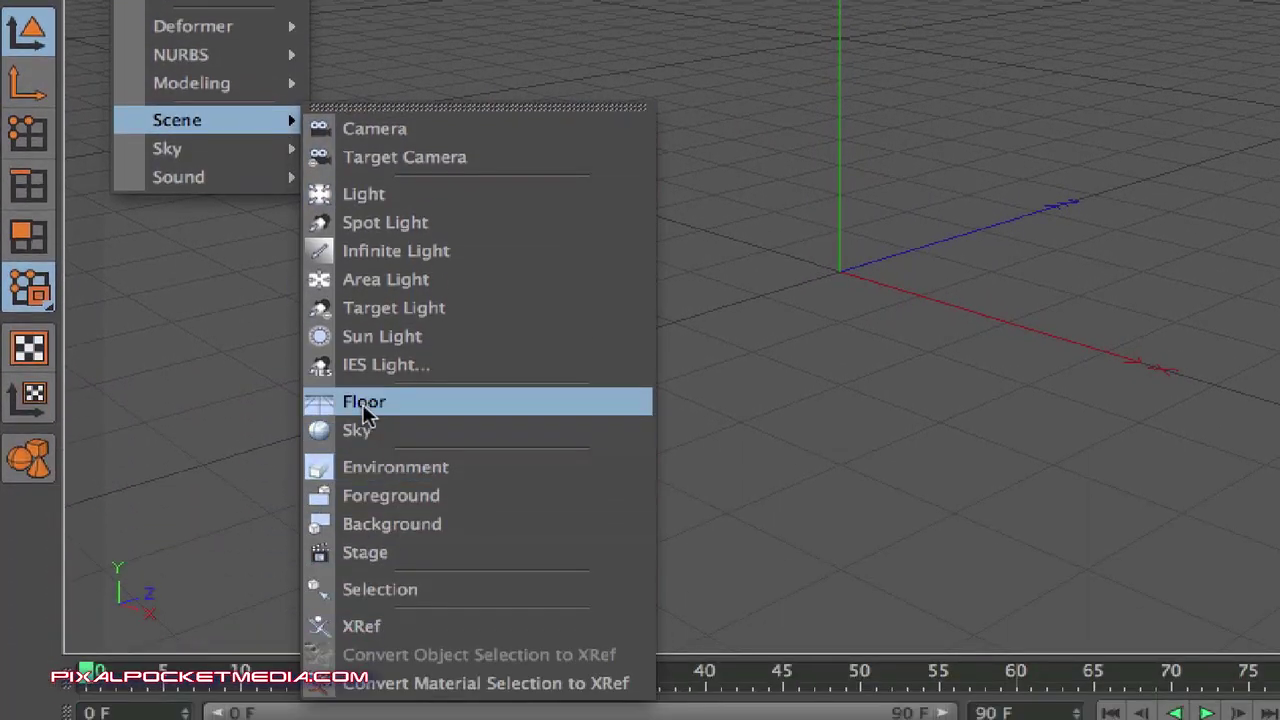
{"action": "left_click", "coordinate": [362, 684]}
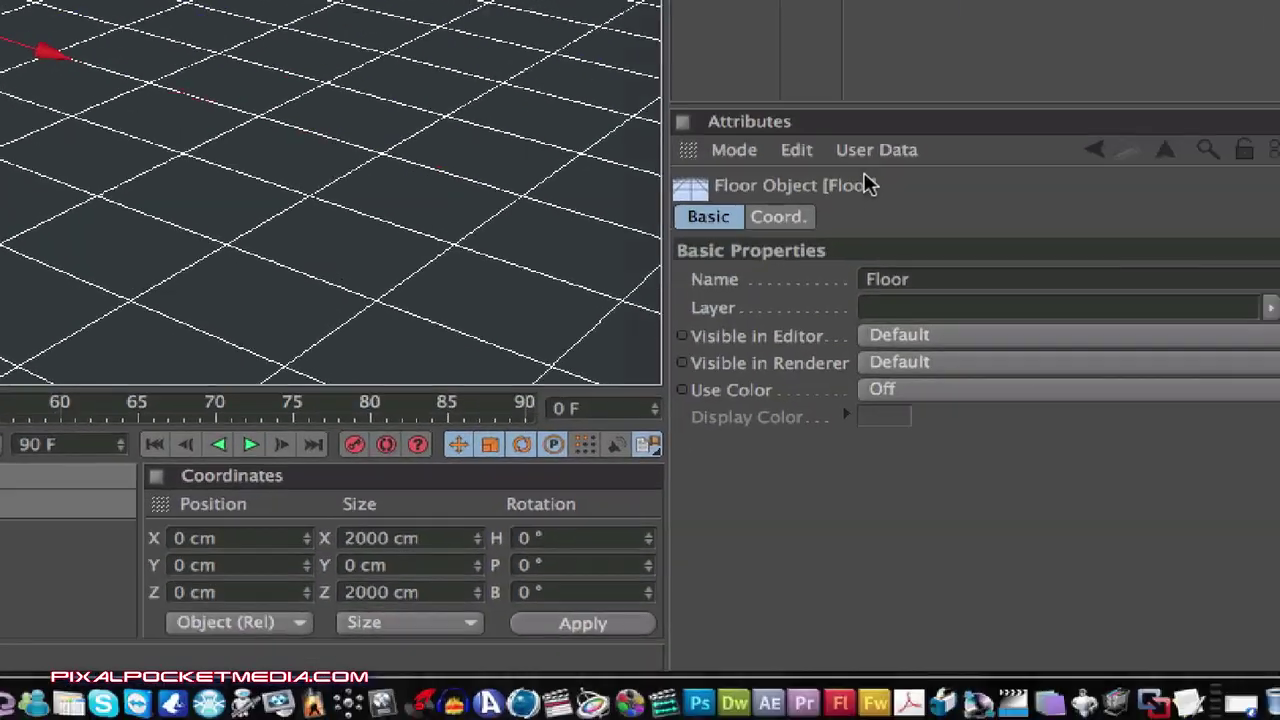
Scale the Floor to 9999 on the X, Y and Z axes.
{"action": "left_click", "coordinate": [740, 206]}
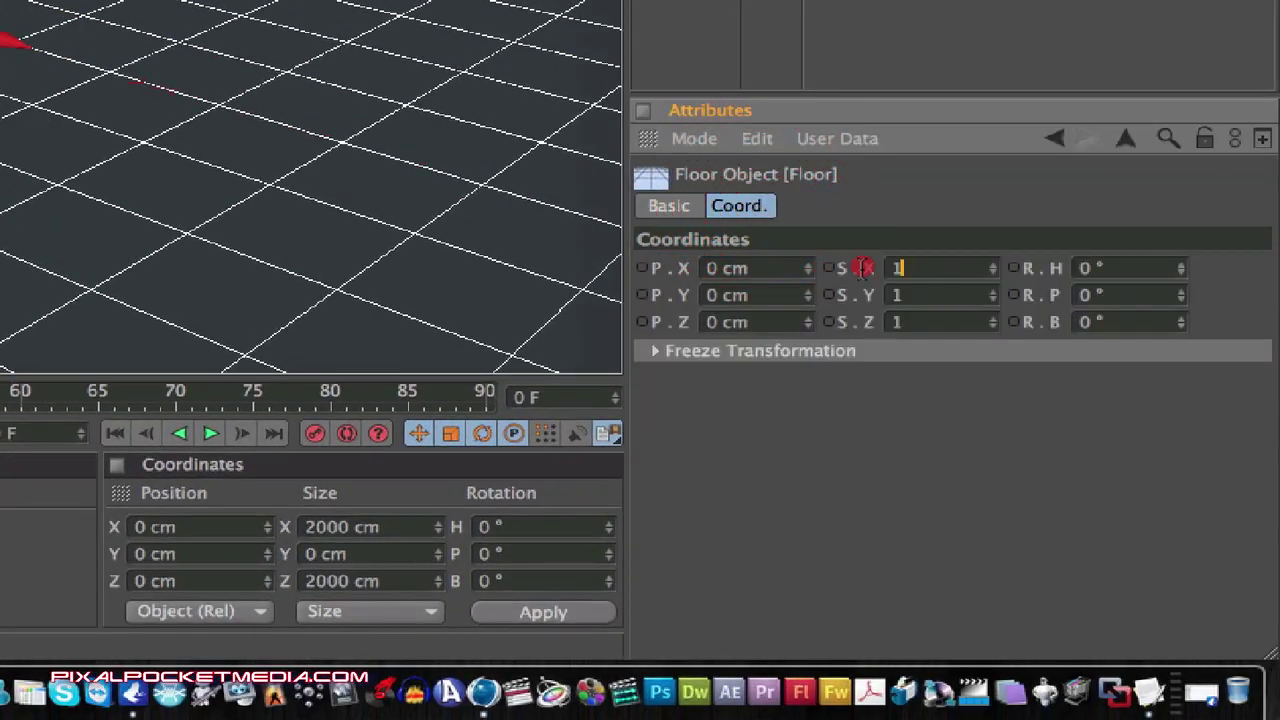
{"action": "key", "text": "BackSpace"}
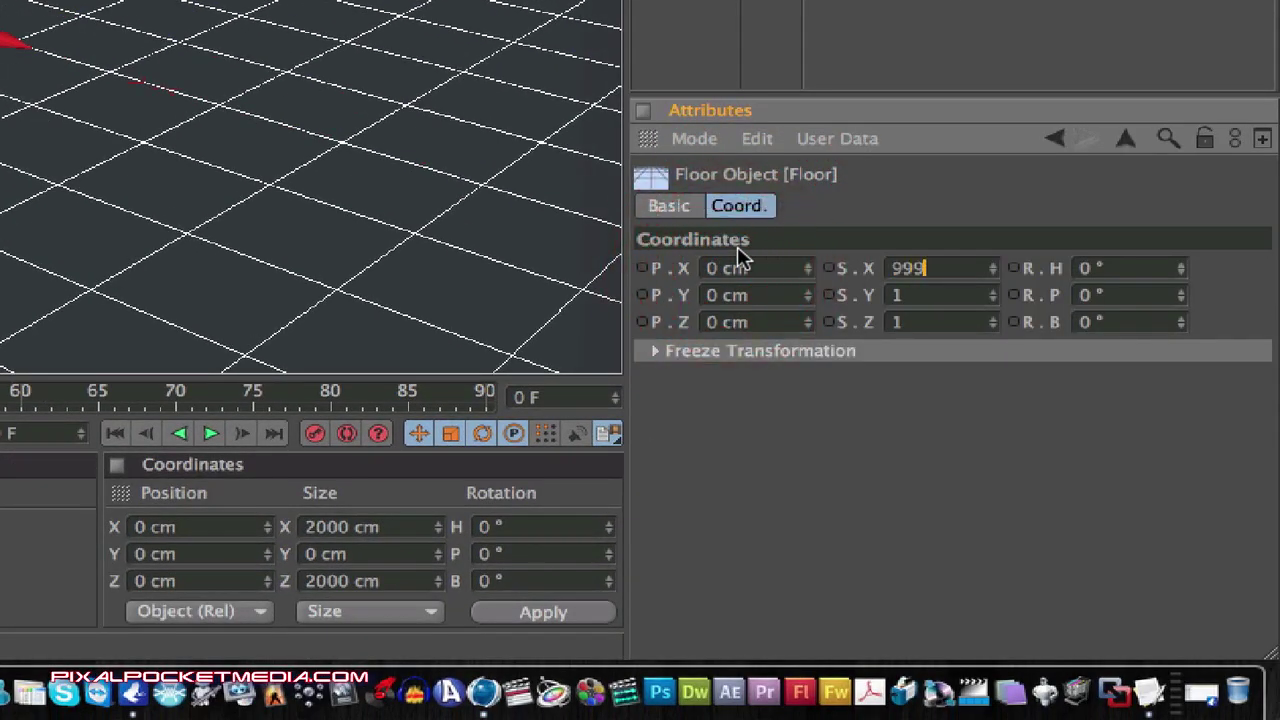
{"action": "type", "text": "999"}
{"action": "left_click", "coordinate": [930, 295]}
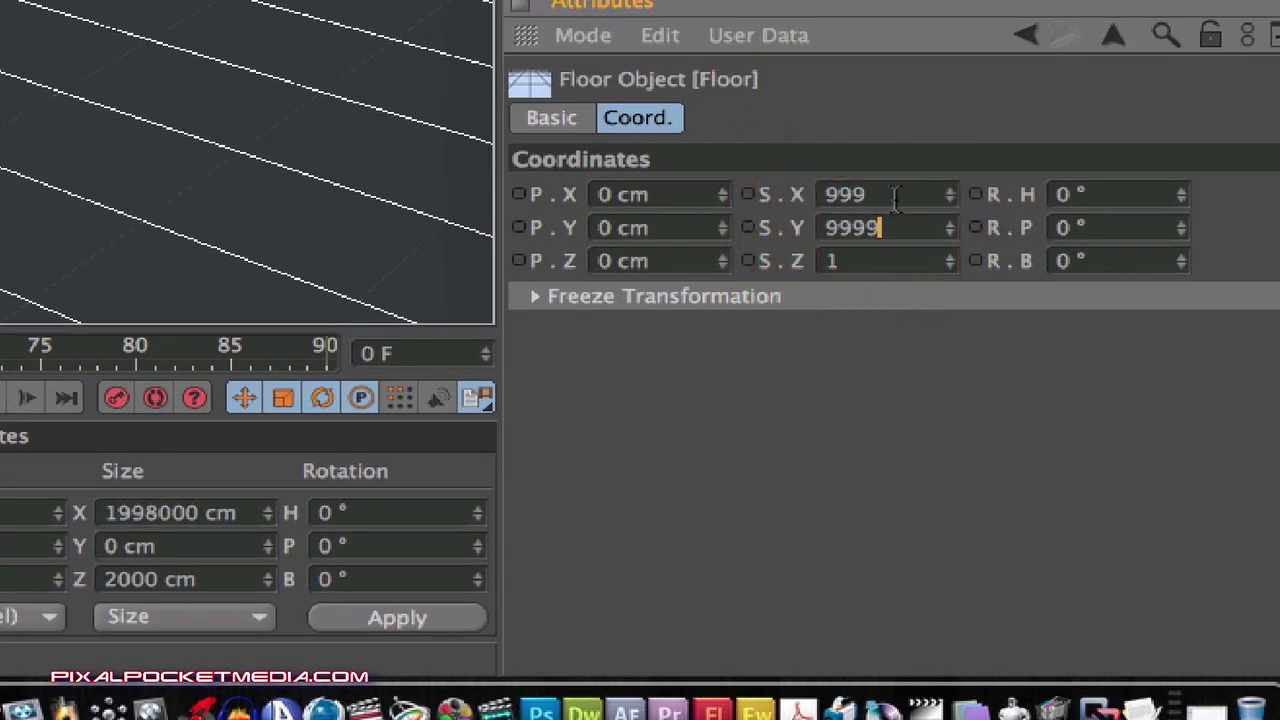
{"action": "left_click", "coordinate": [895, 197]}
{"action": "left_click", "coordinate": [857, 258]}
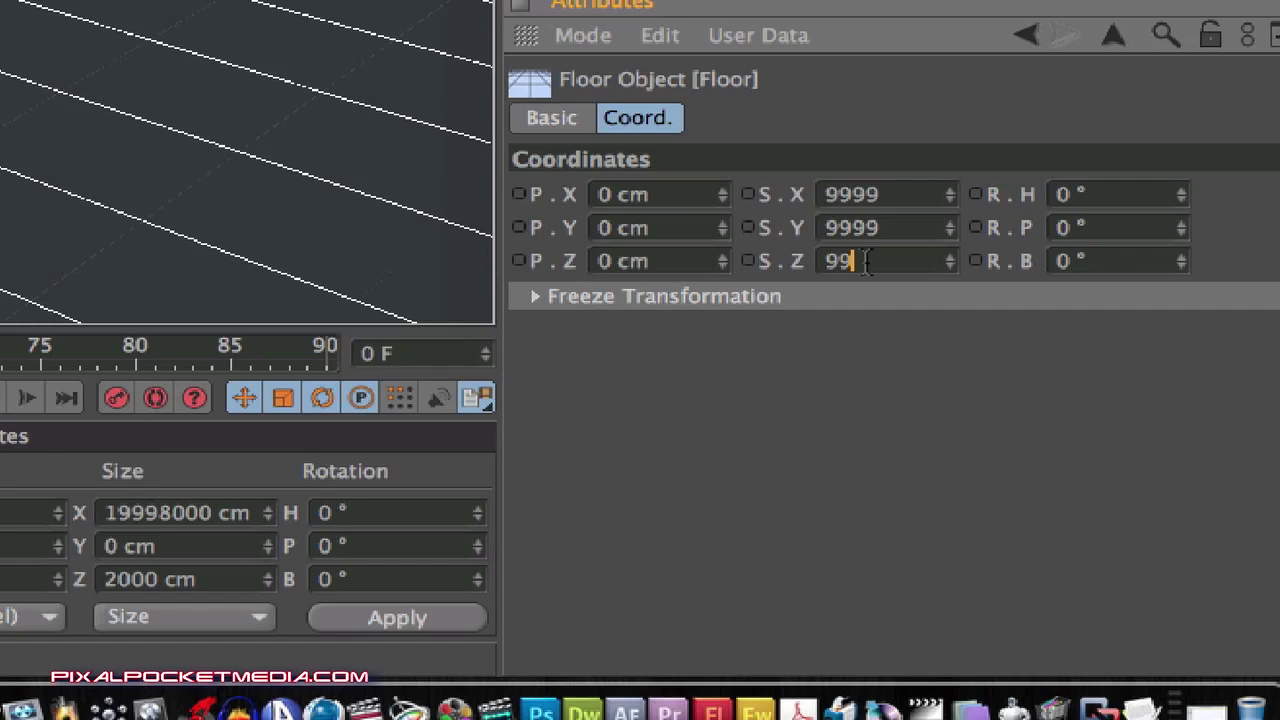
{"action": "type", "text": "9999"}
{"action": "key", "text": "Return"}
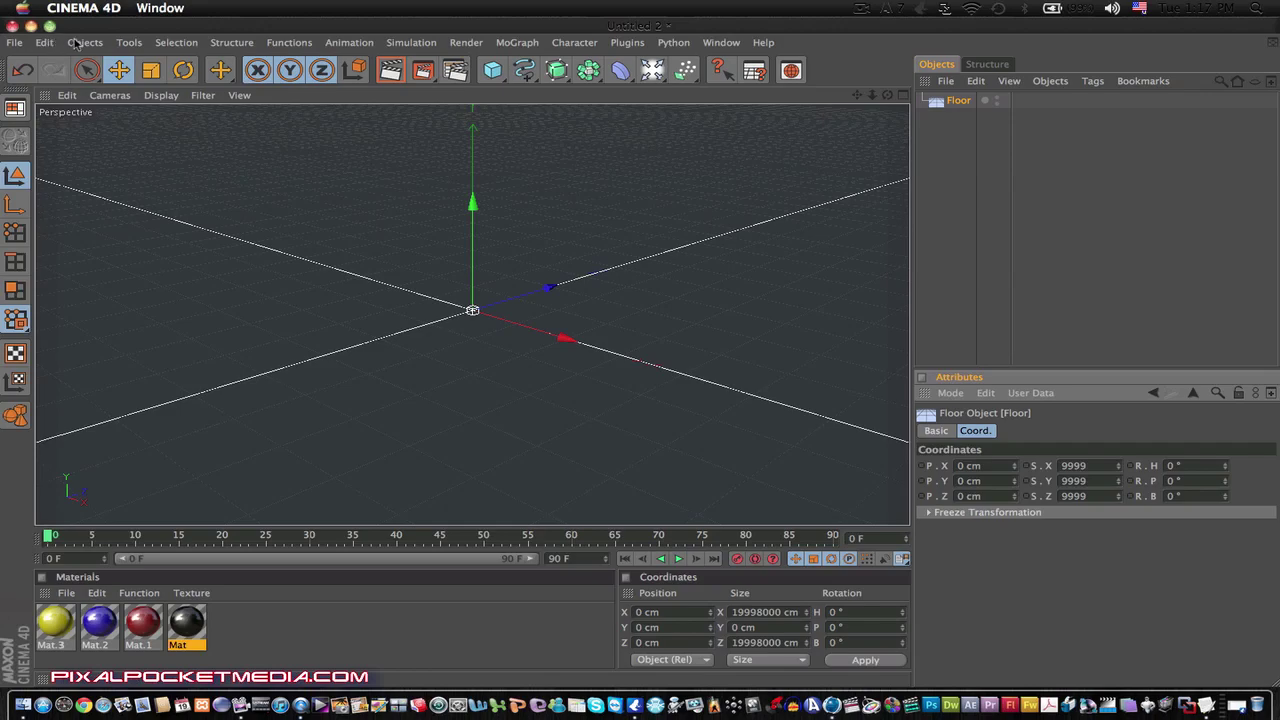
Add a Sky object to the scene.
{"action": "left_click", "coordinate": [78, 43]}
{"action": "mouse_move", "coordinate": [105, 245]}
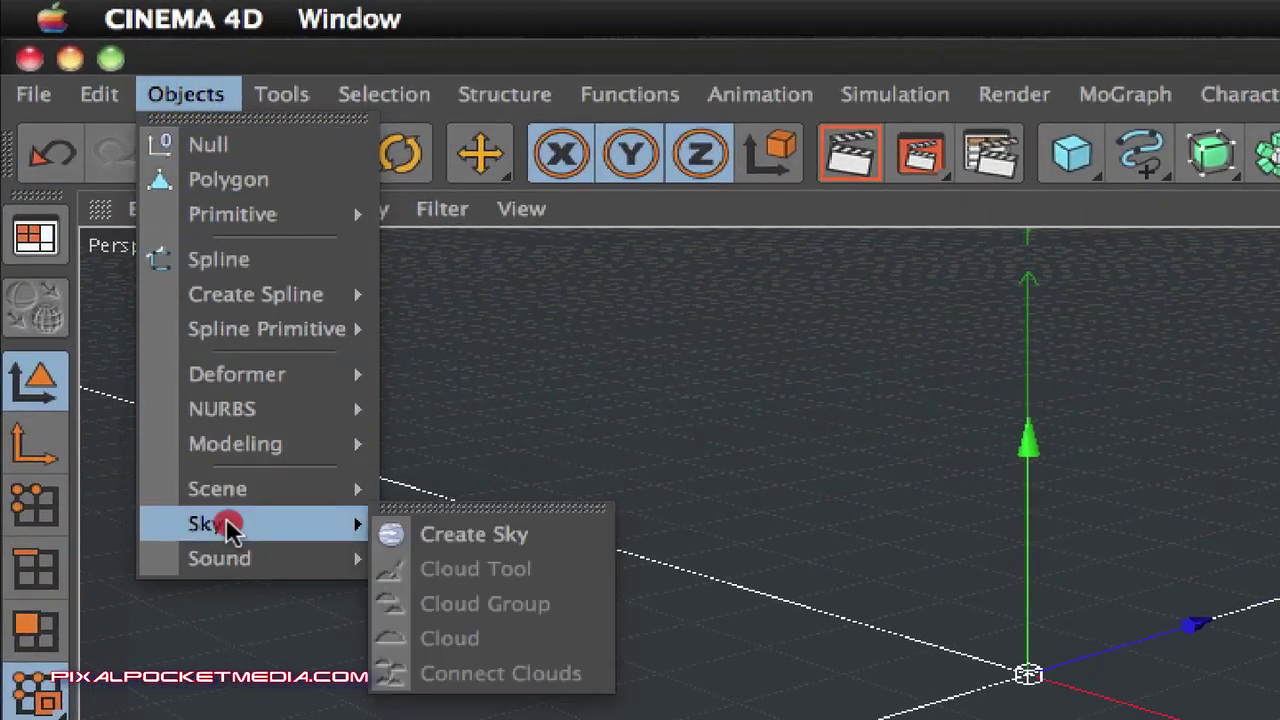
{"action": "mouse_move", "coordinate": [350, 488]}
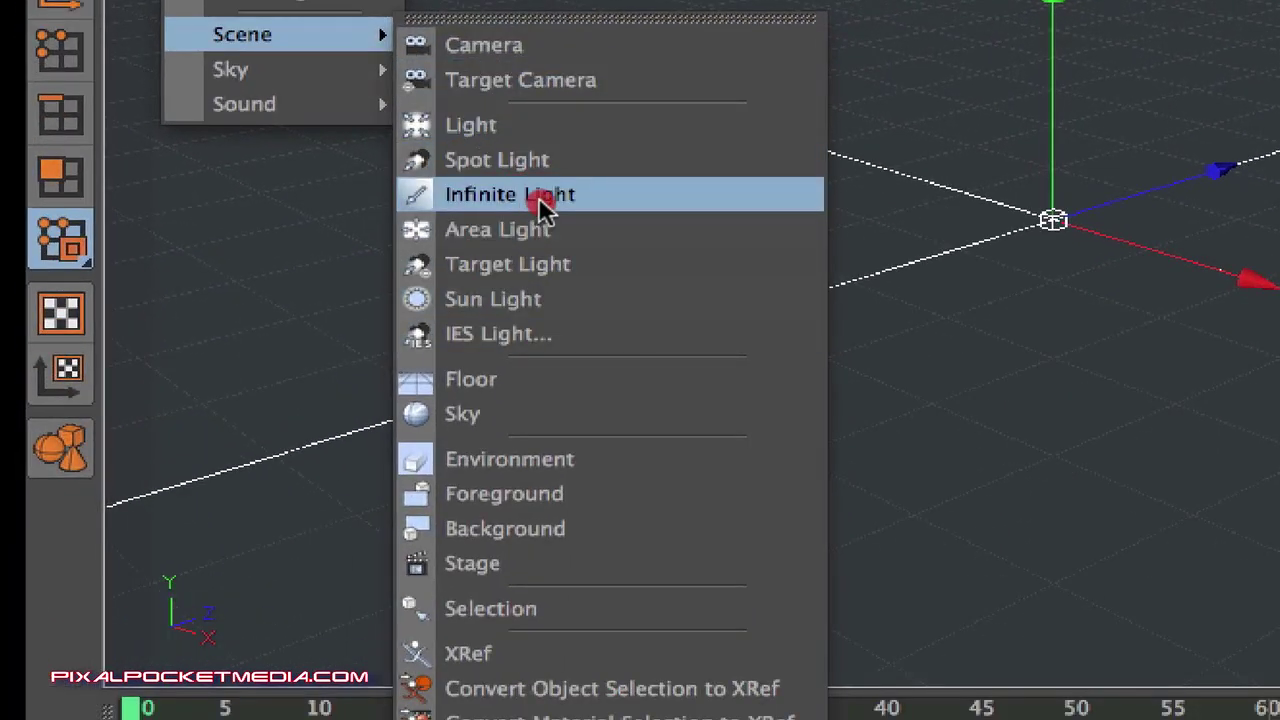
{"action": "left_click", "coordinate": [460, 414]}
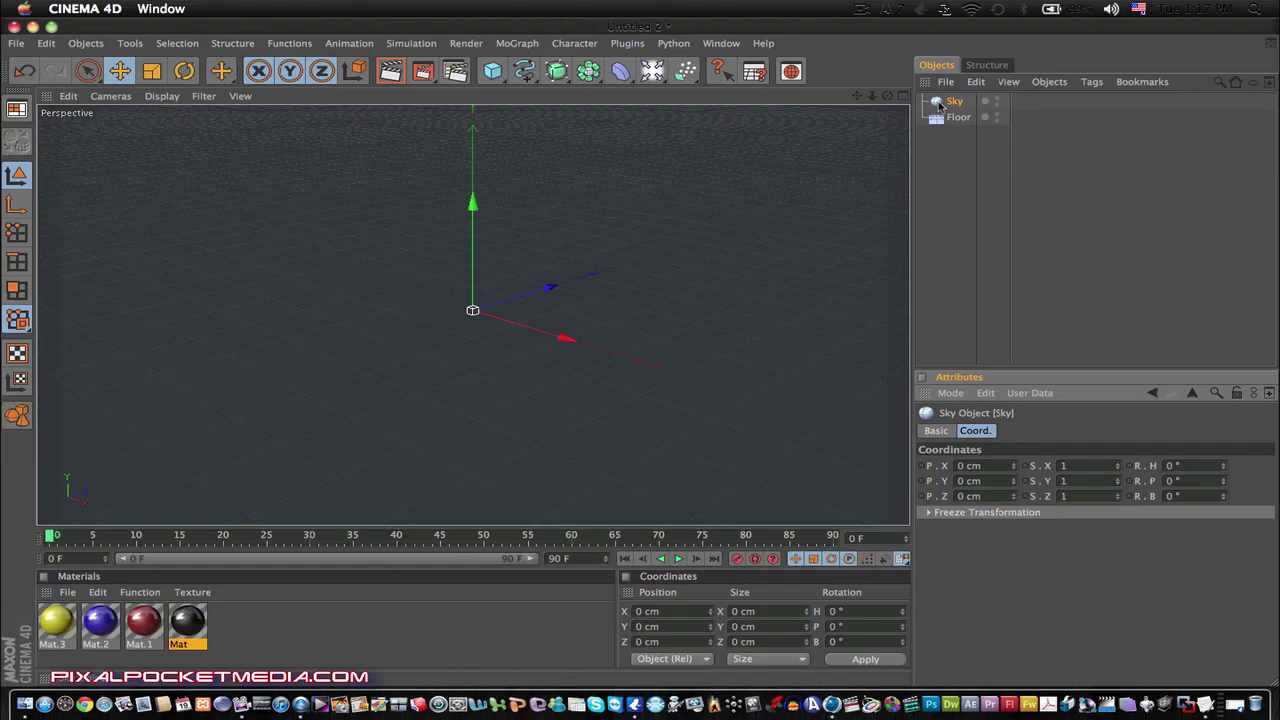
Move the Sky below Floor and apply the black Mat material to the floor.
{"action": "left_click_drag", "start_coordinate": [940, 106], "coordinate": [929, 149]}
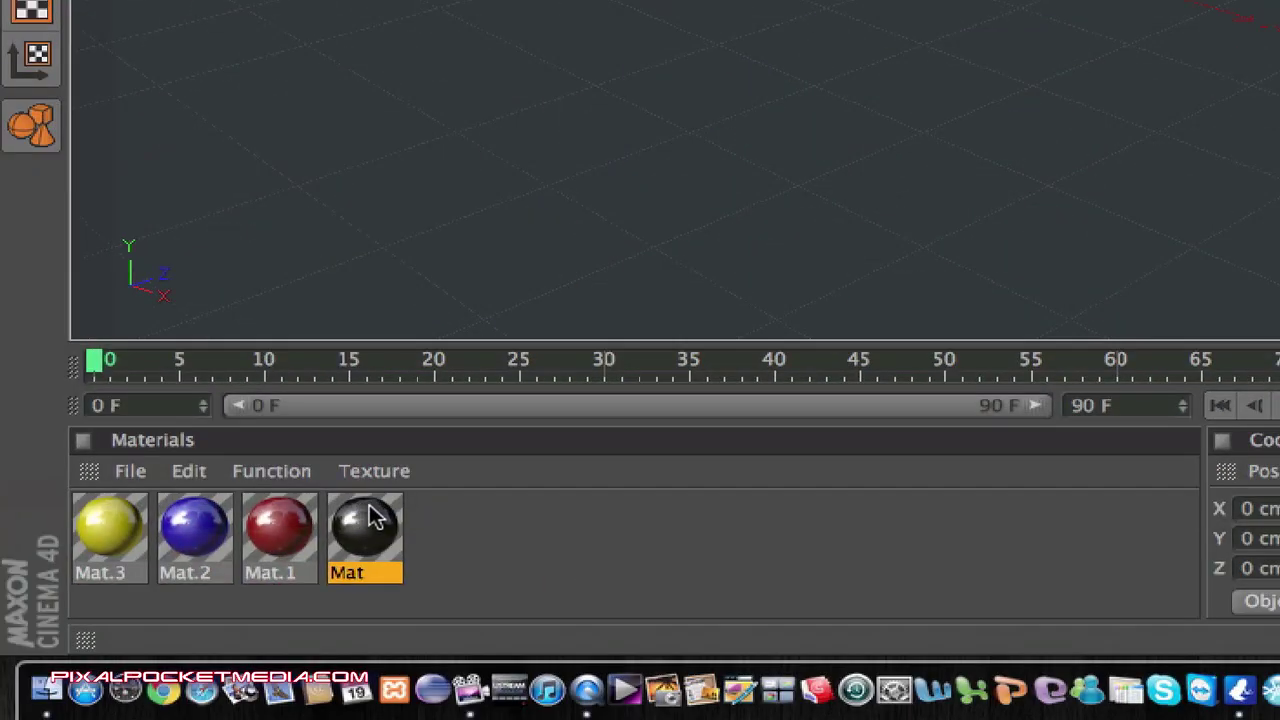
{"action": "left_click_drag", "start_coordinate": [371, 514], "coordinate": [402, 476]}
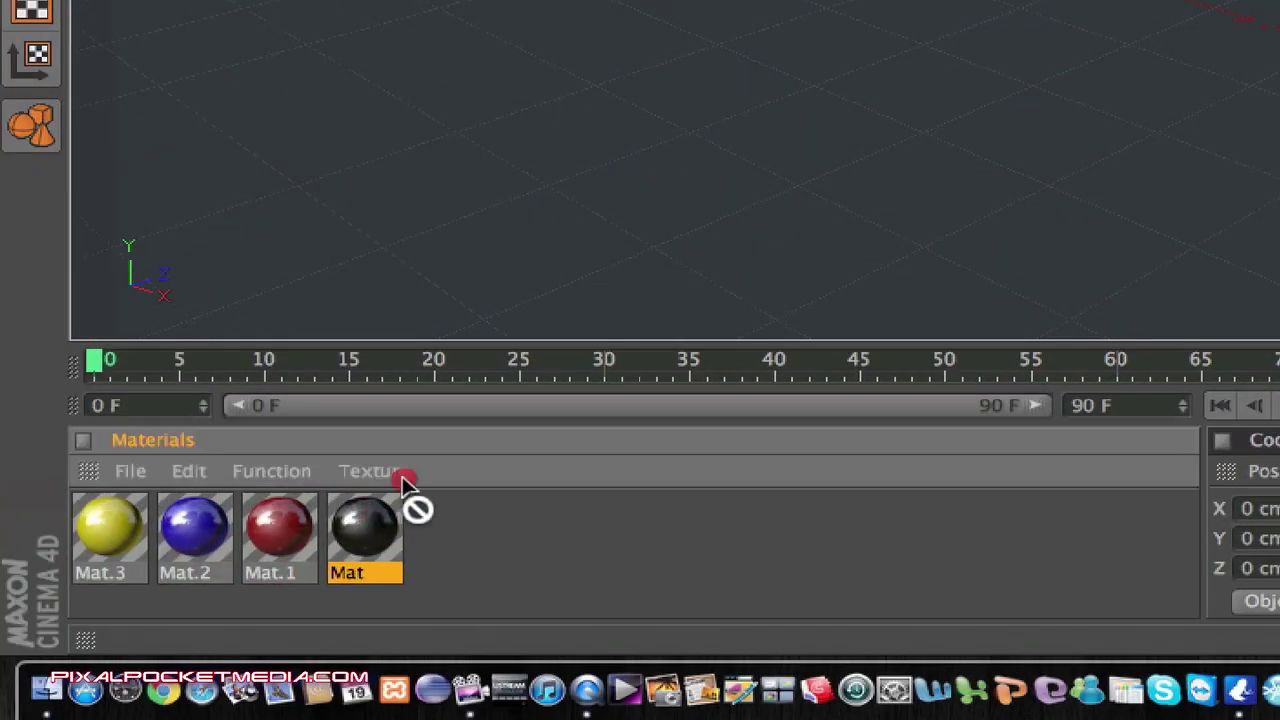
{"action": "left_click_drag", "start_coordinate": [589, 151], "coordinate": [589, 162]}
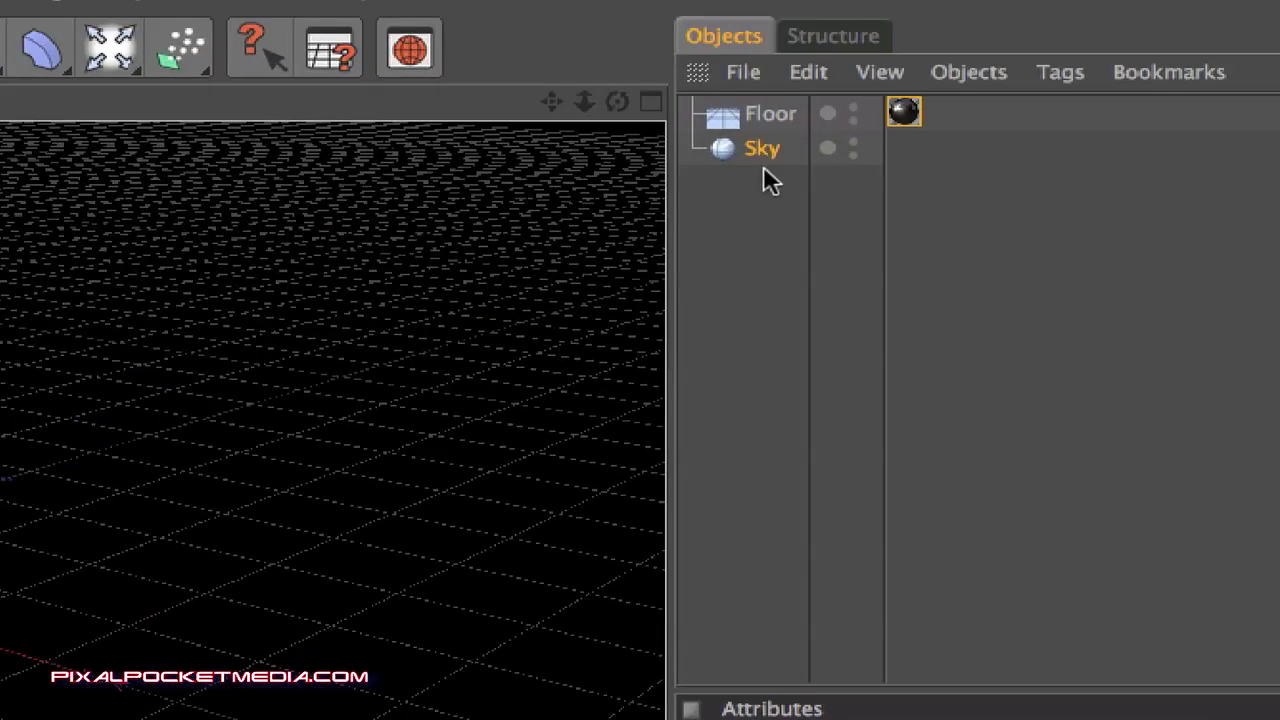
Turn on the Sky's Use Color with a pure black display colour, then render the view.
{"action": "left_click", "coordinate": [771, 154]}
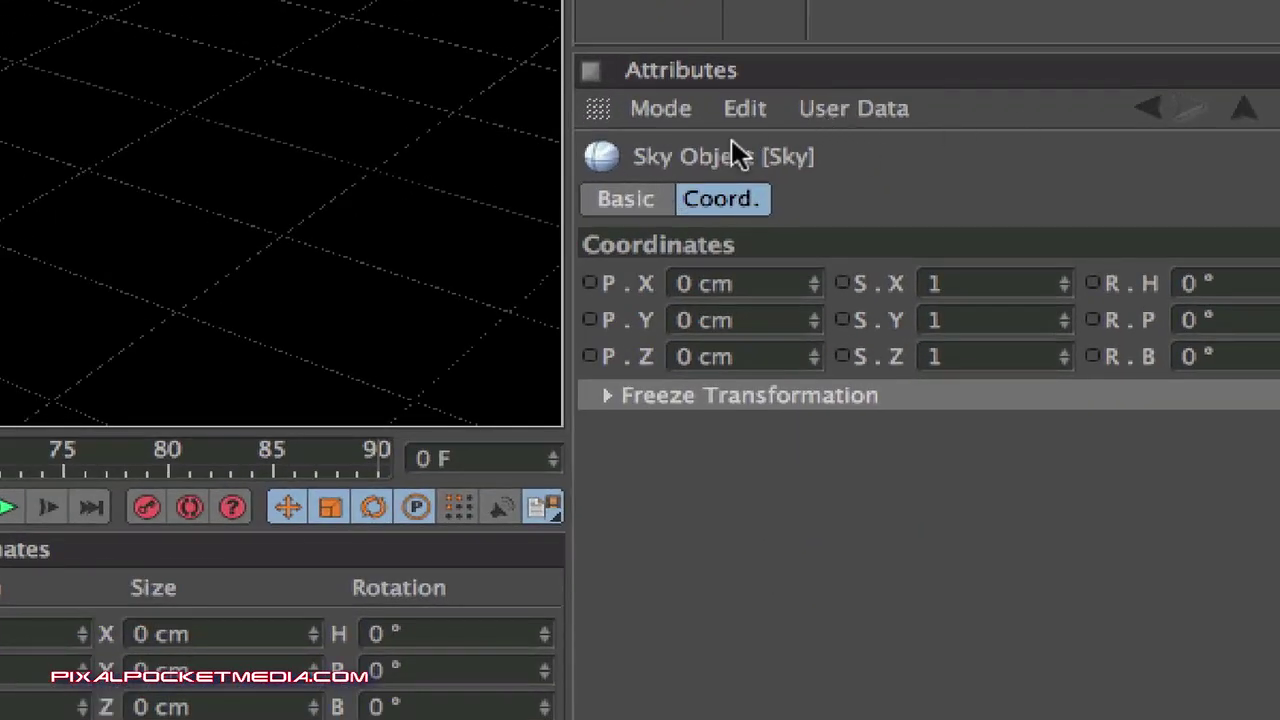
{"action": "left_click", "coordinate": [625, 199]}
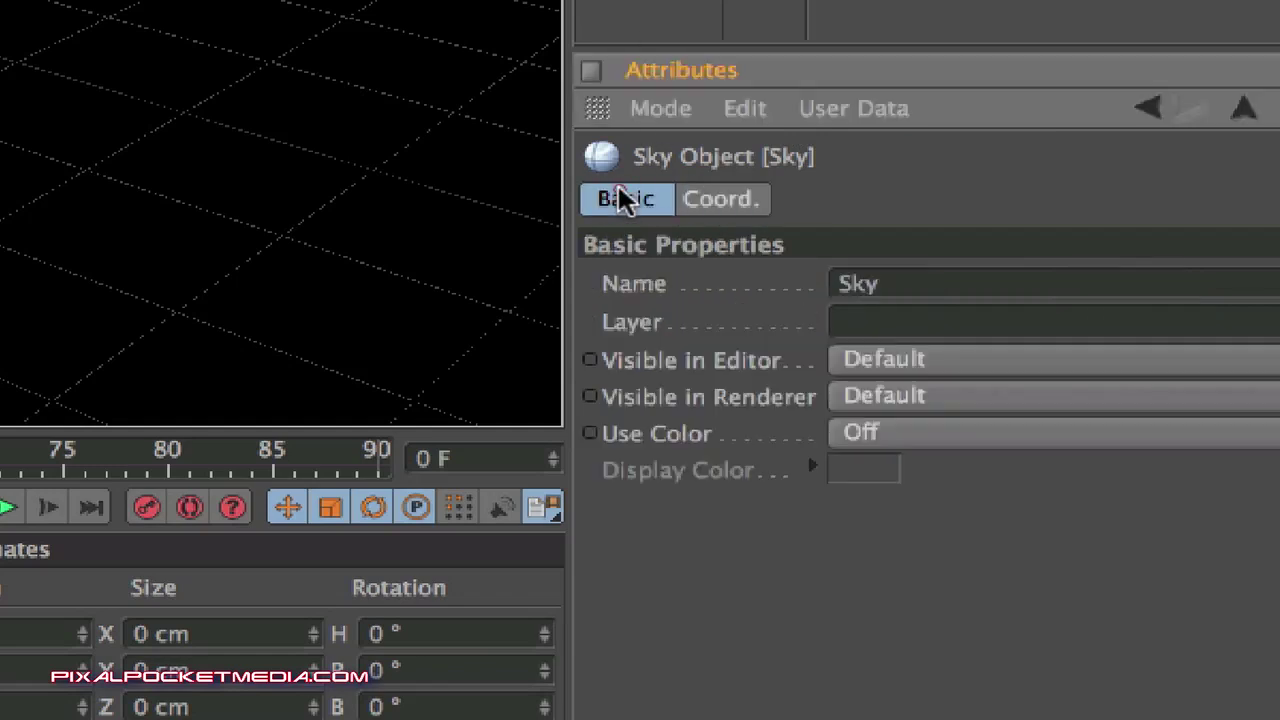
{"action": "left_click", "coordinate": [879, 437]}
{"action": "left_click", "coordinate": [860, 548]}
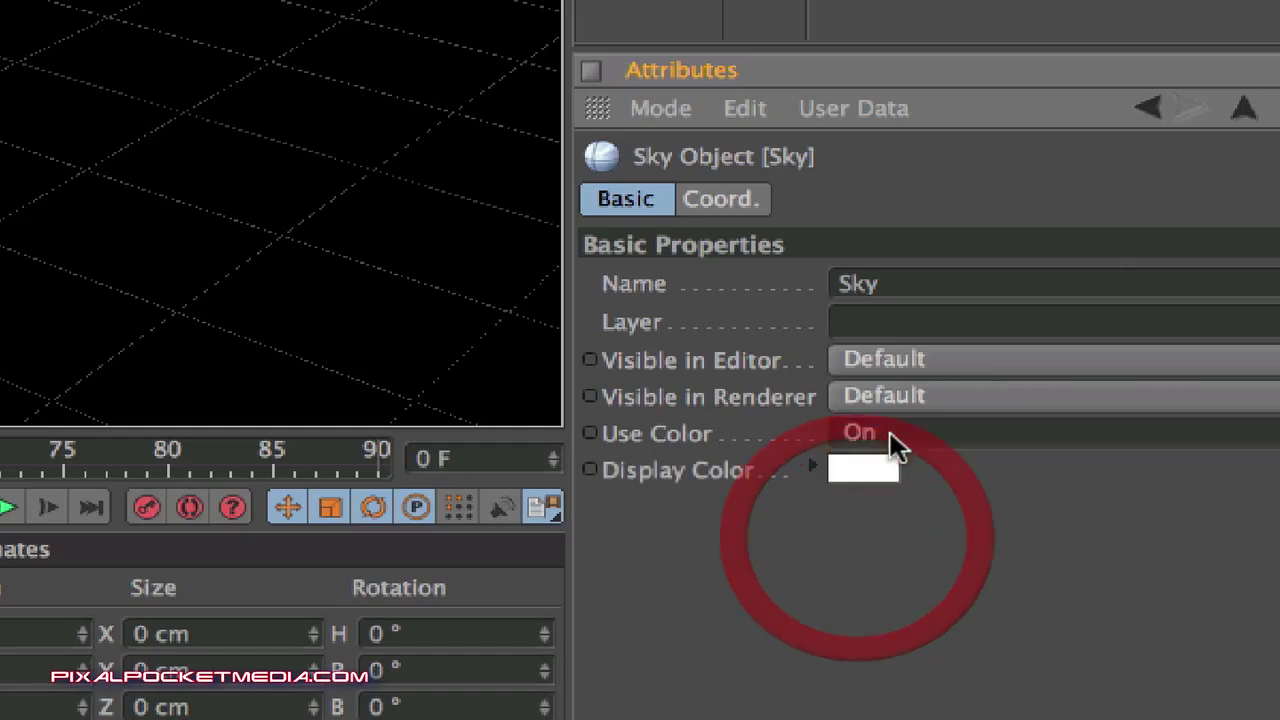
{"action": "left_click", "coordinate": [866, 472]}
{"action": "left_click_drag", "start_coordinate": [738, 450], "coordinate": [569, 545]}
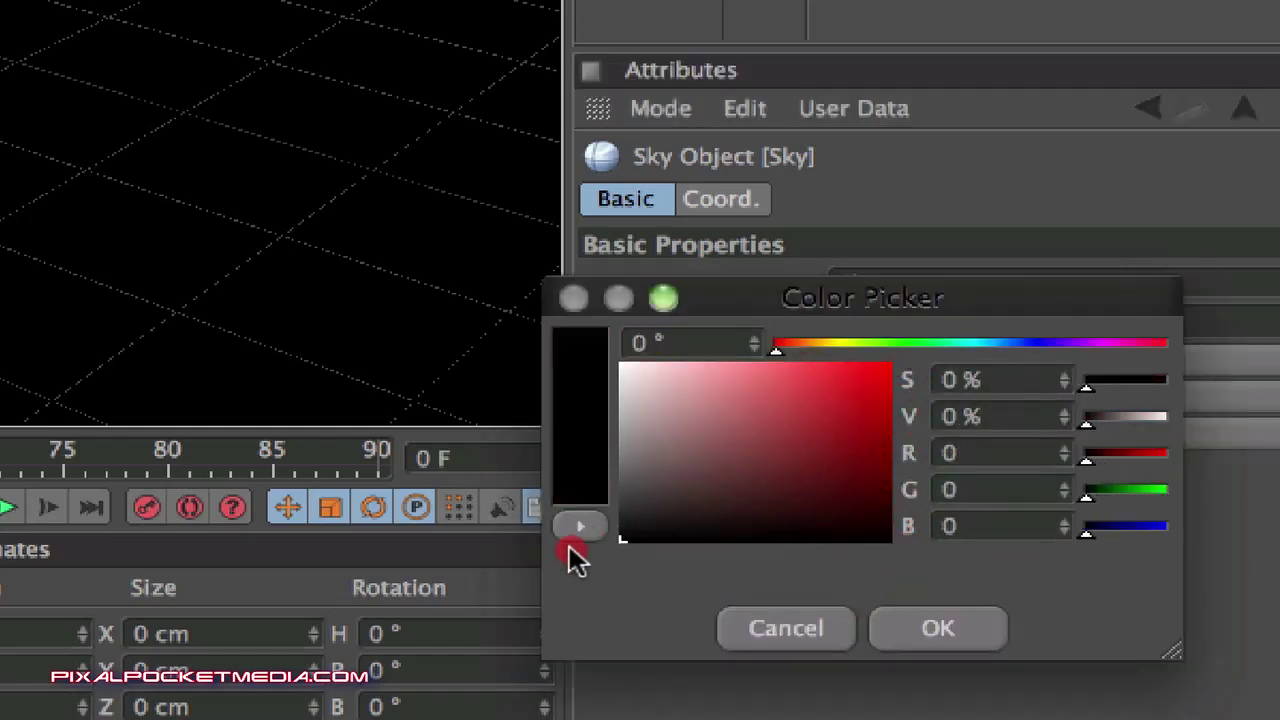
{"action": "left_click", "coordinate": [905, 620]}
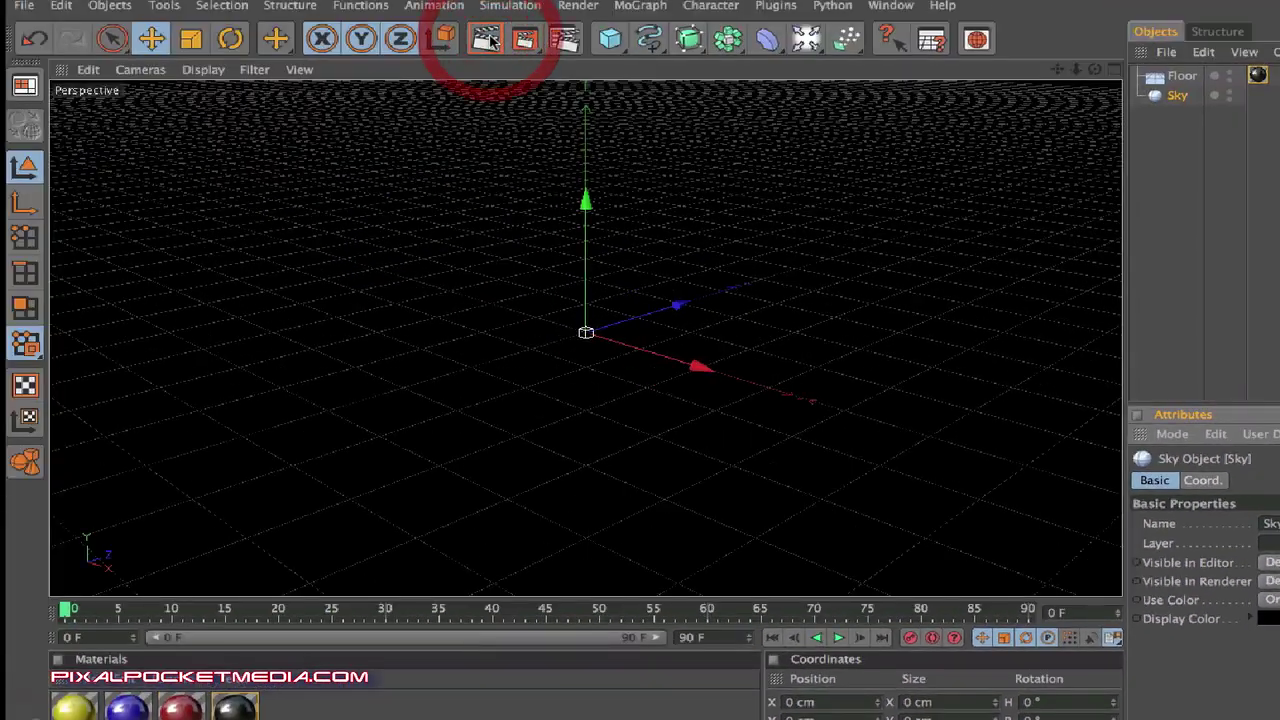
{"action": "left_click", "coordinate": [485, 38]}
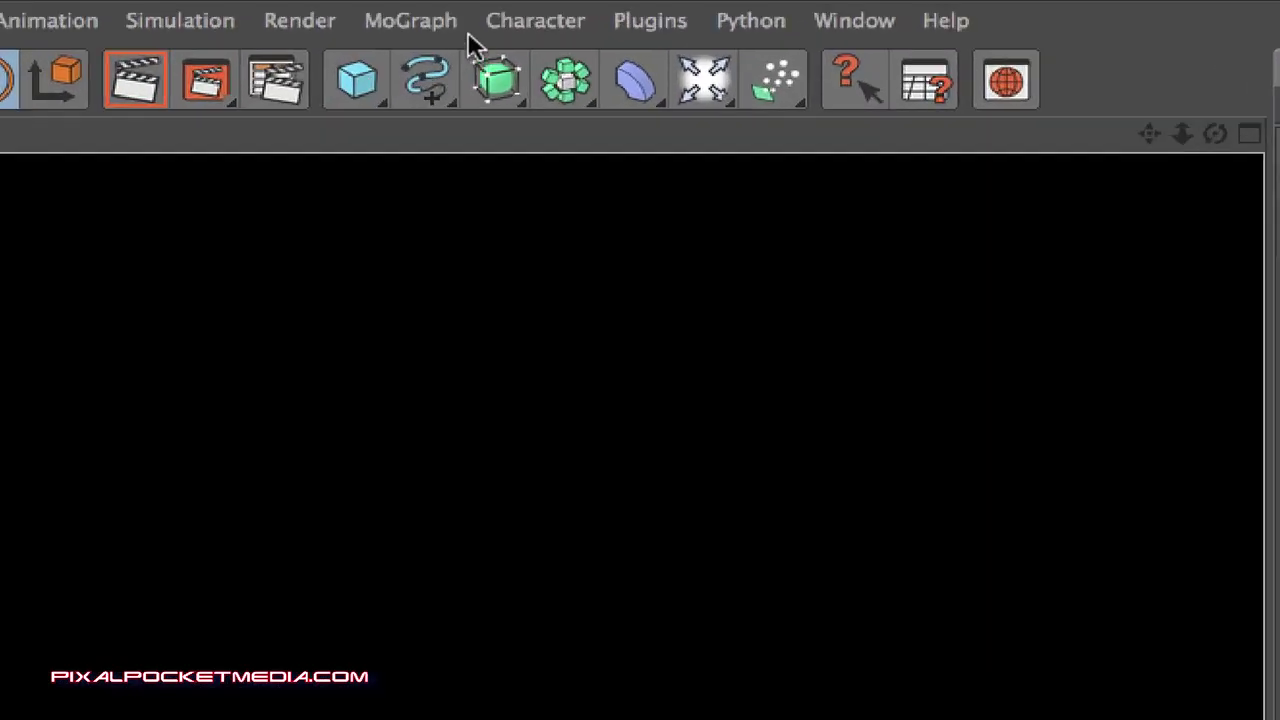
Add a MoText object to the scene.
{"action": "left_click", "coordinate": [640, 5]}
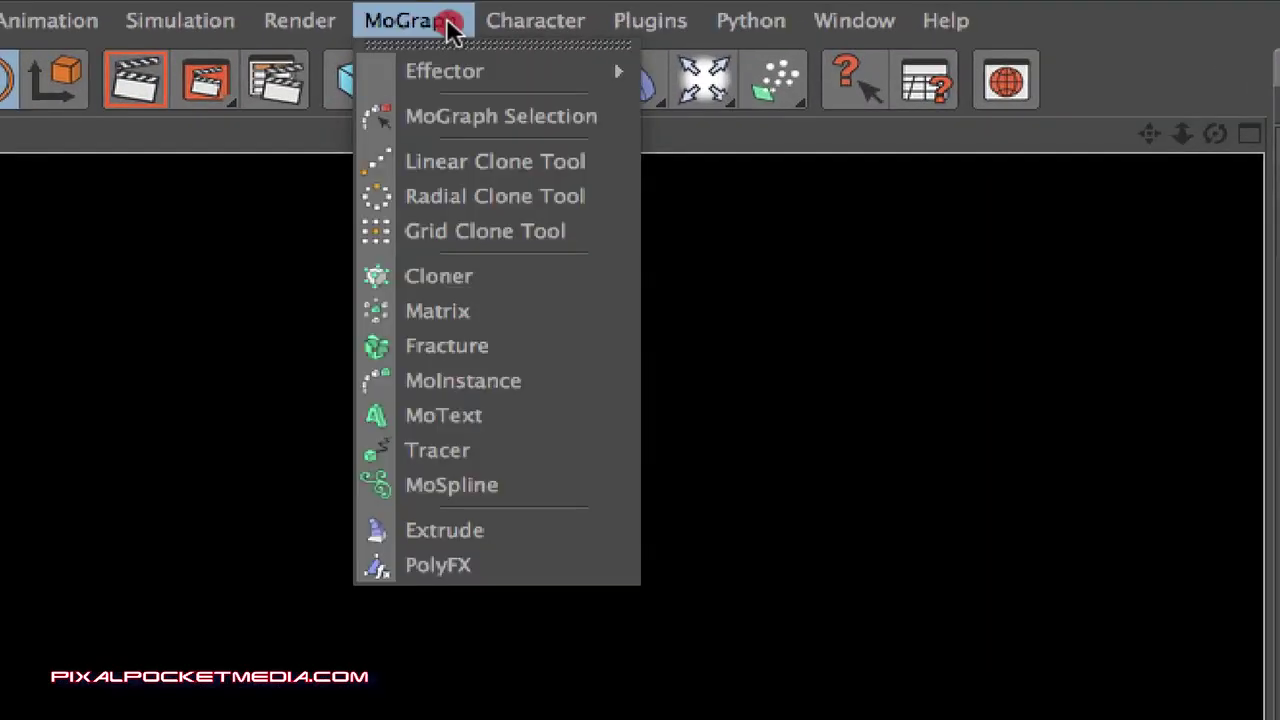
{"action": "left_click", "coordinate": [458, 418]}
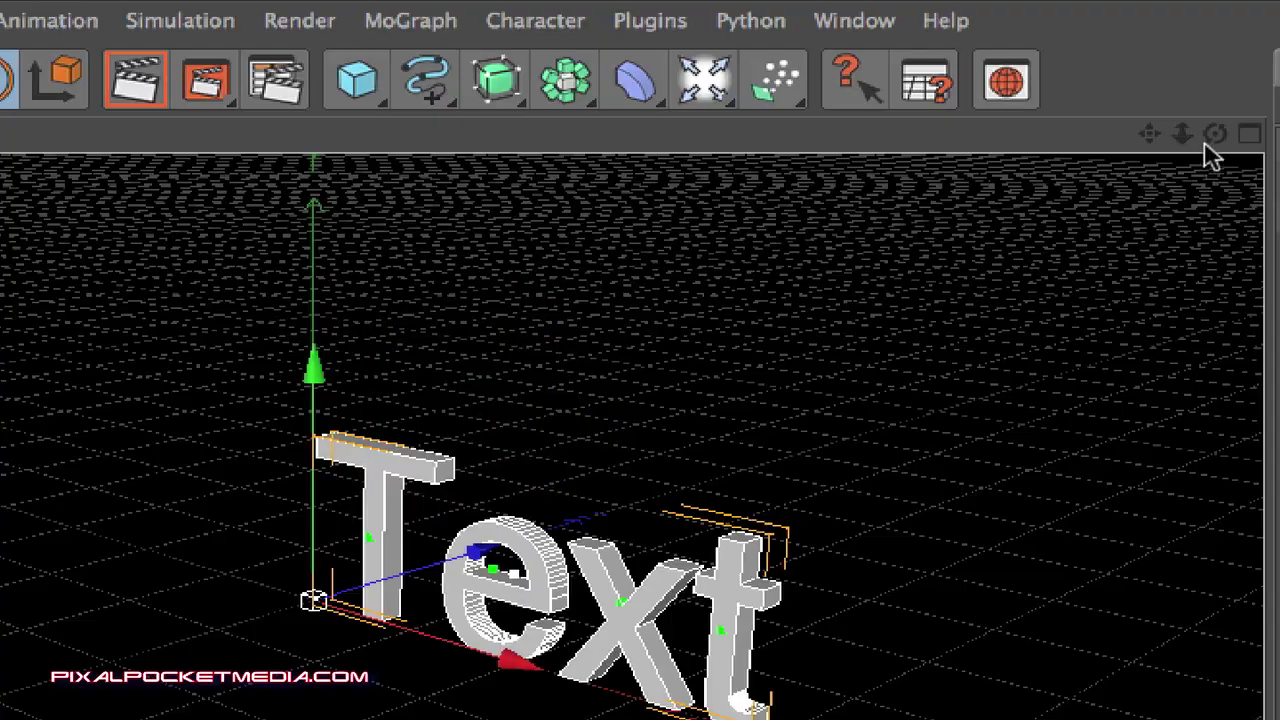
{"action": "left_click_drag", "start_coordinate": [1218, 134], "coordinate": [920, 237]}
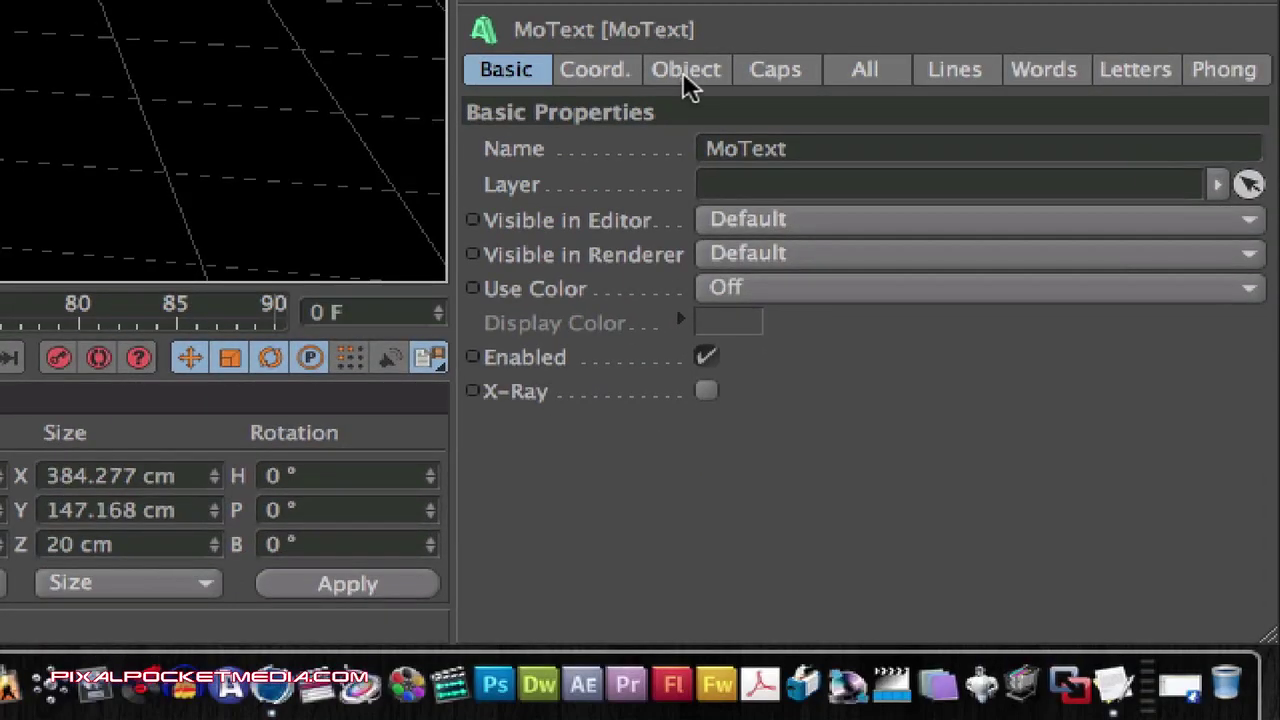
Replace the MoText's text, first with 'Mastersun', then with the single character 8.
{"action": "left_click", "coordinate": [683, 72]}
{"action": "double_click", "coordinate": [560, 229]}
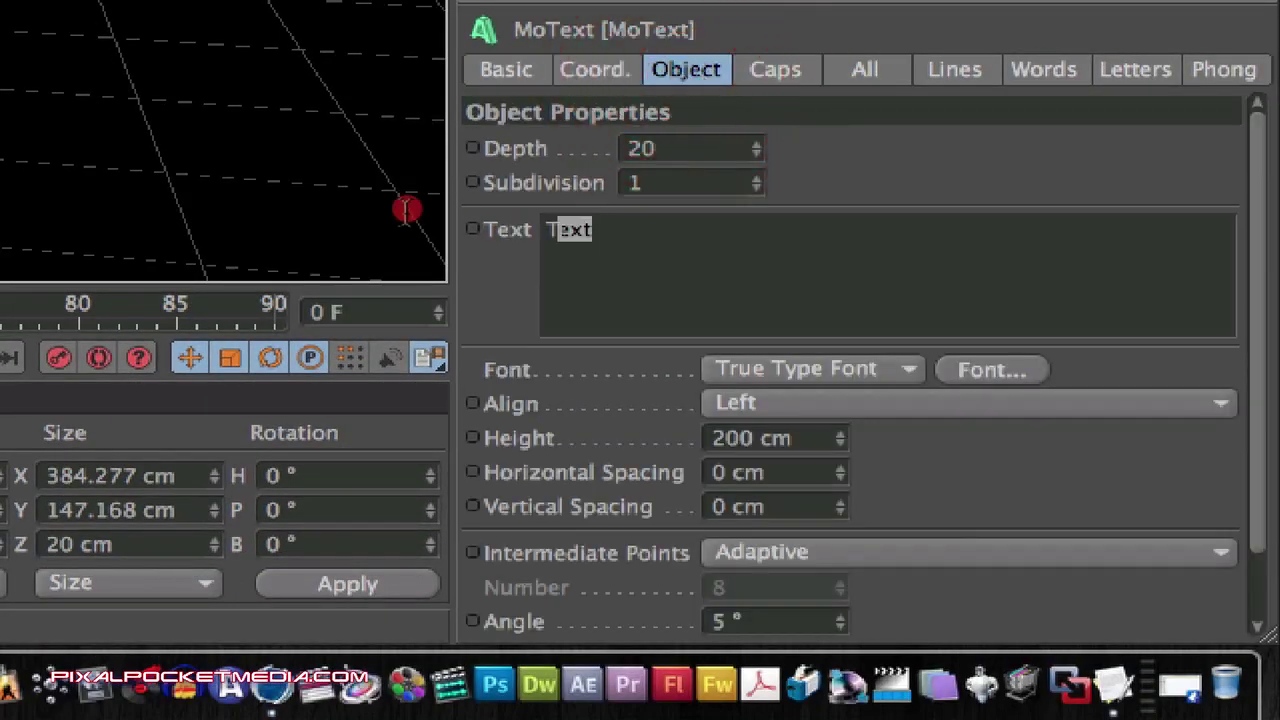
{"action": "key", "text": "BackSpace"}
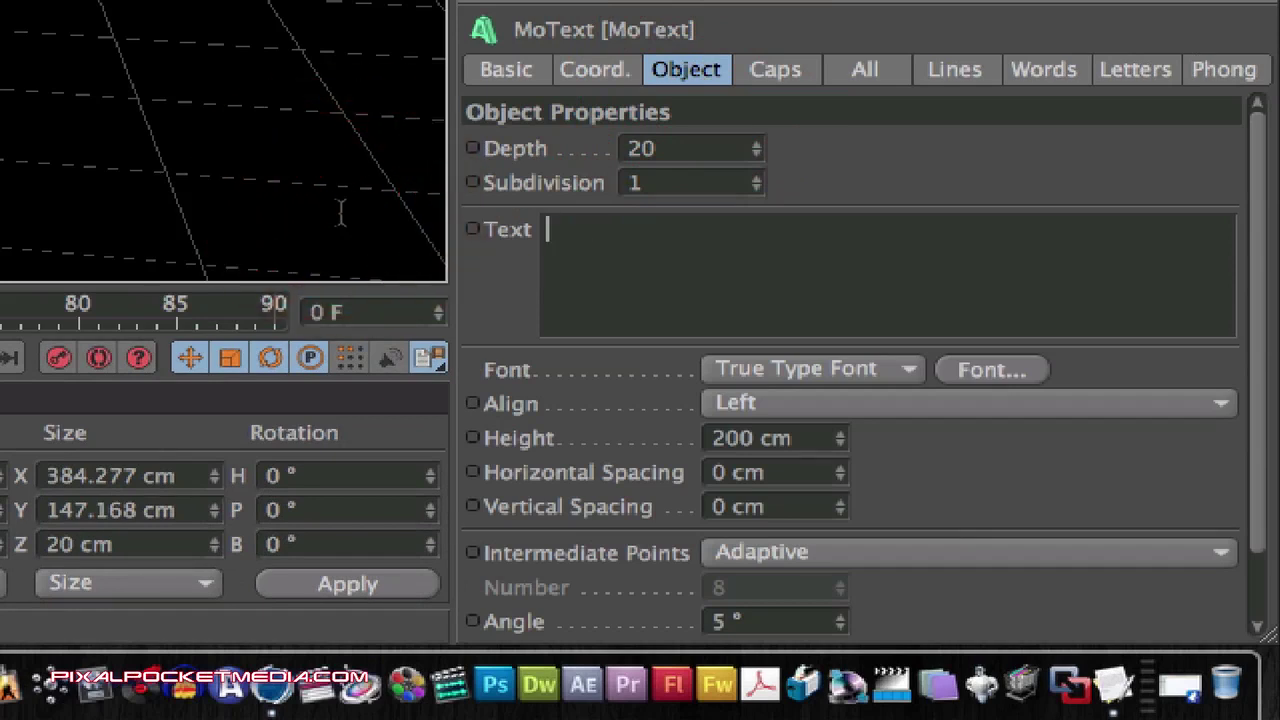
{"action": "type", "text": "Mastersun"}
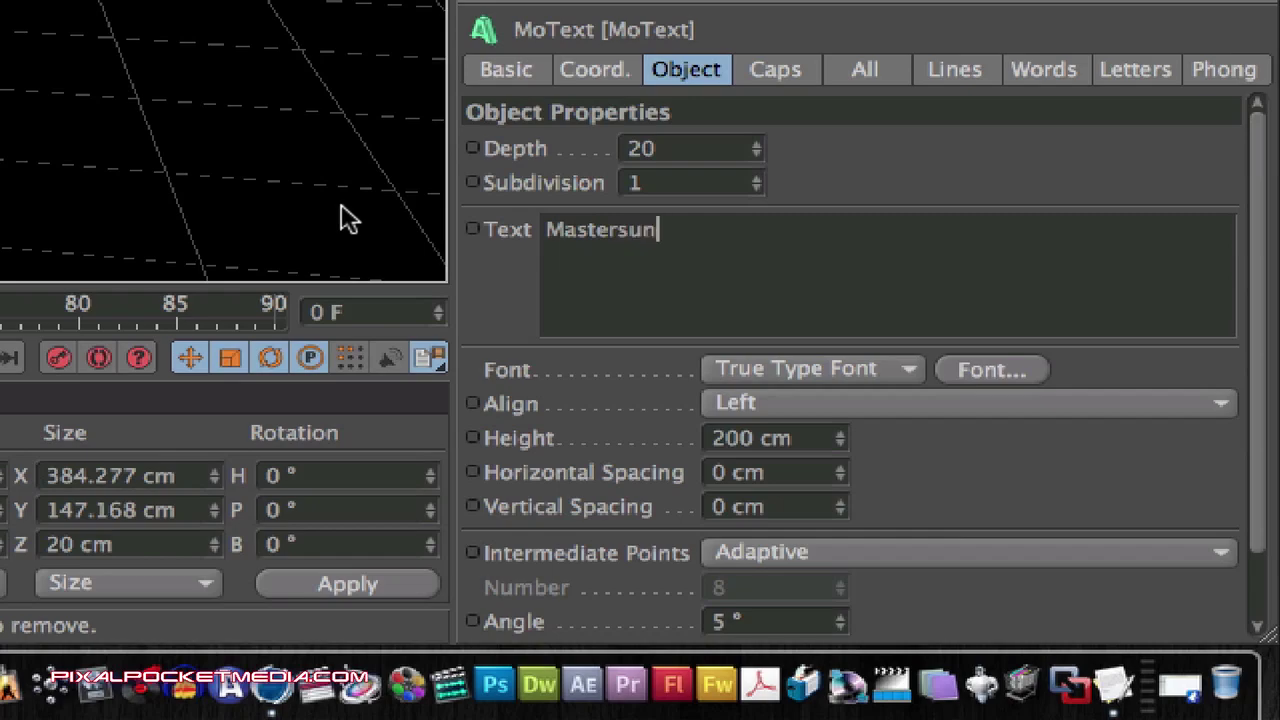
{"action": "left_click", "coordinate": [475, 246]}
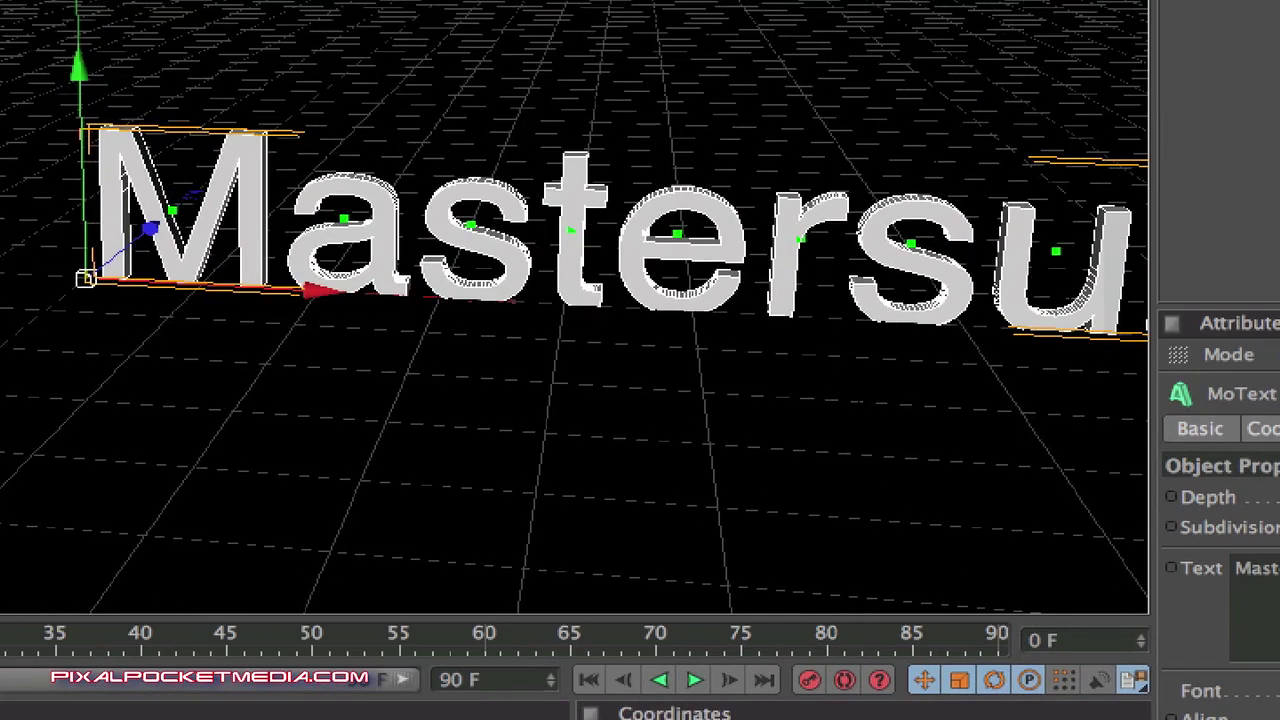
{"action": "double_click", "coordinate": [1124, 569]}
{"action": "key", "text": "BackSpace"}
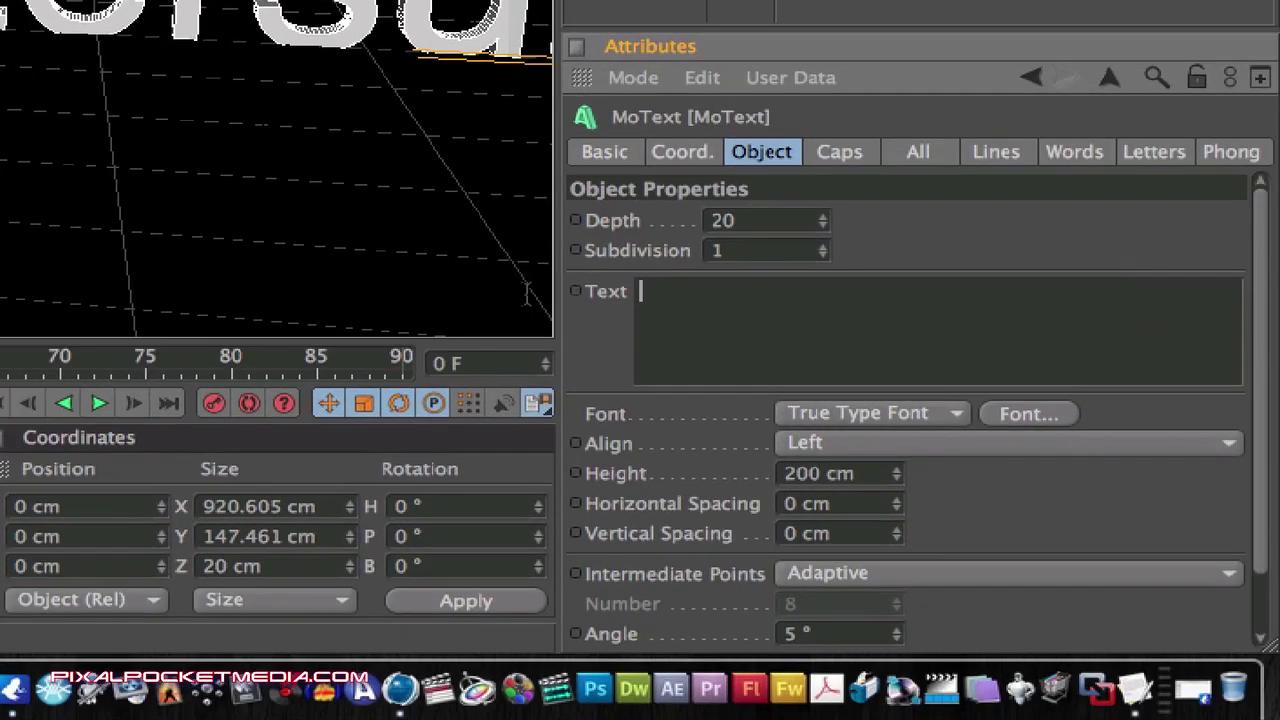
{"action": "left_click", "coordinate": [597, 321]}
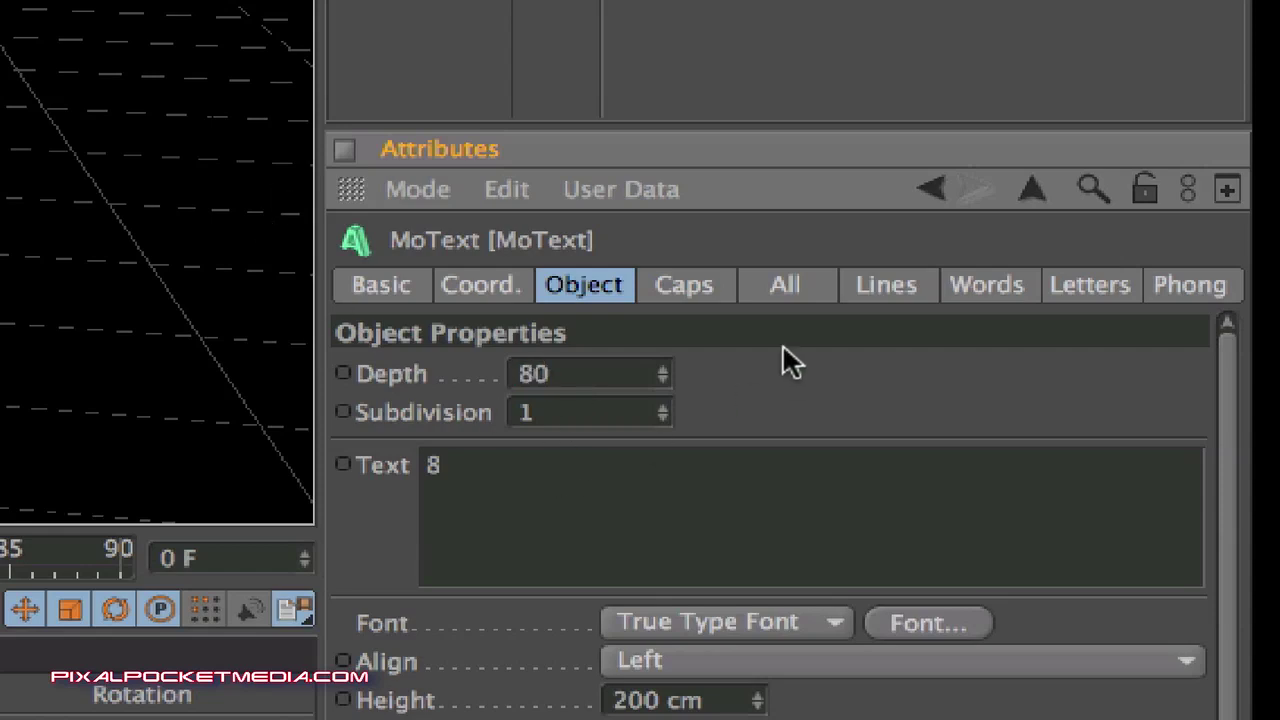
Set the MoText's start cap to Fillet Cap.
{"action": "left_click", "coordinate": [666, 286]}
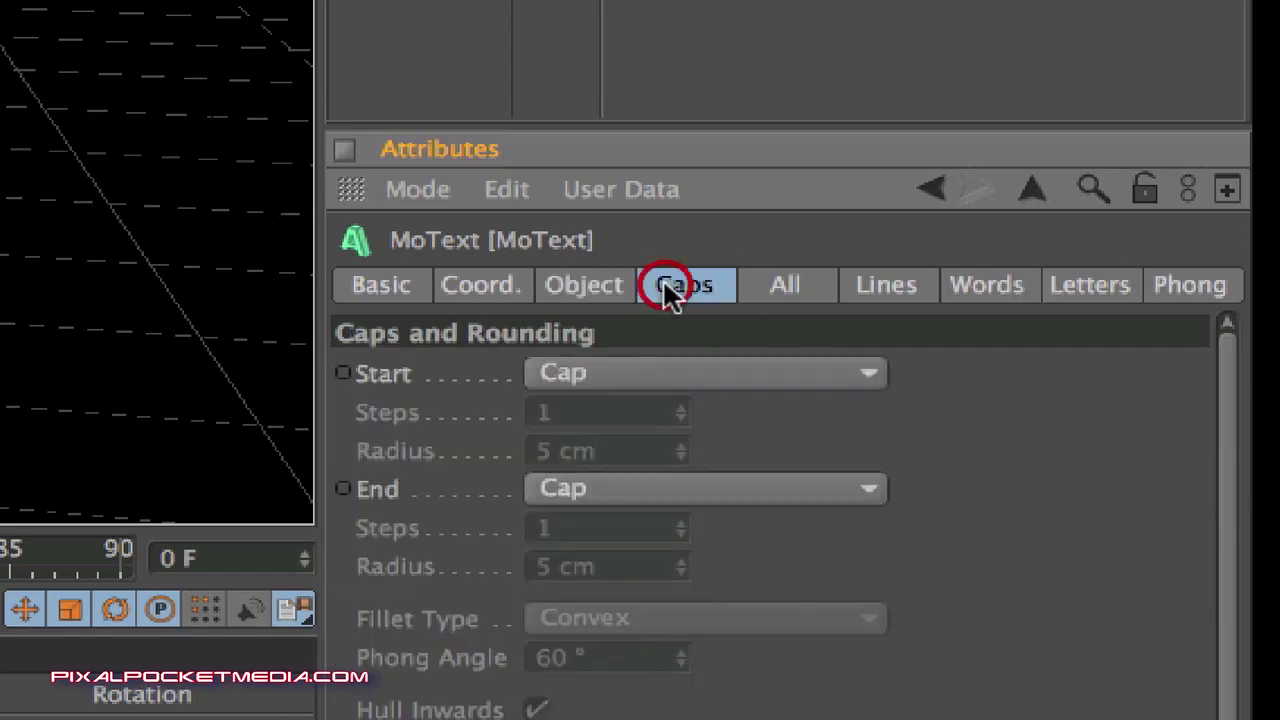
{"action": "left_click", "coordinate": [690, 373]}
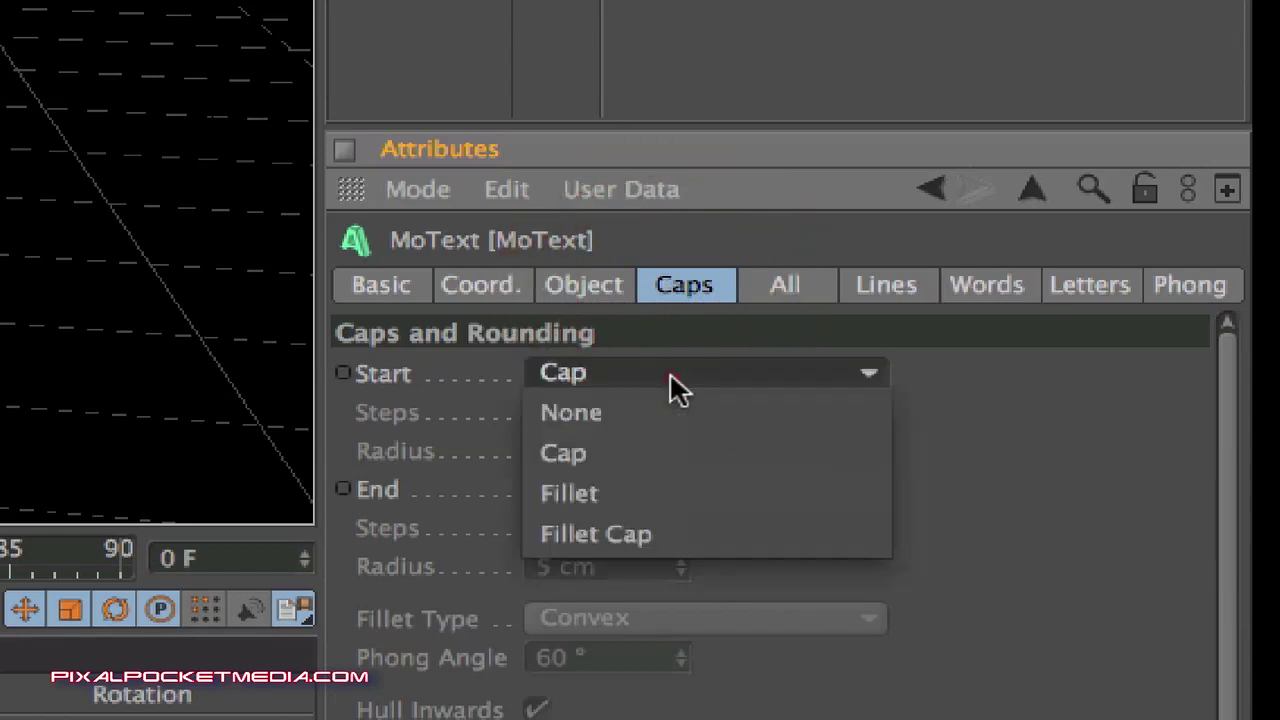
{"action": "left_click", "coordinate": [654, 530]}
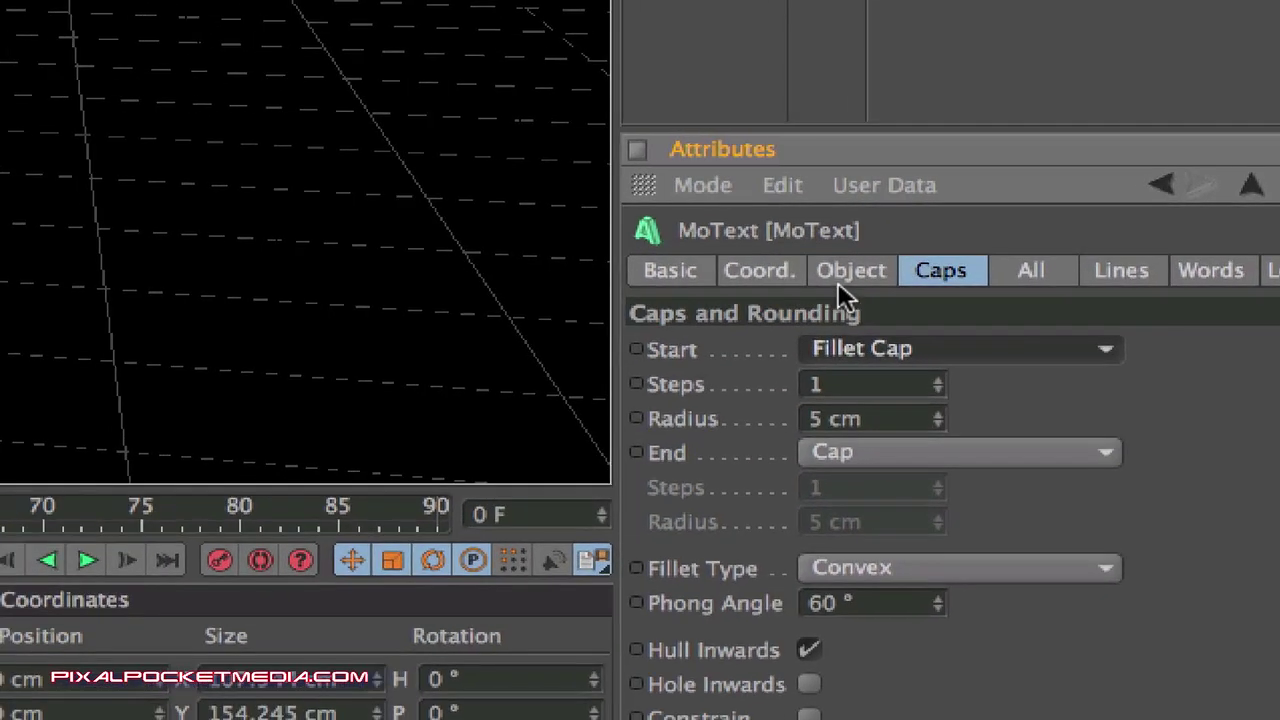
{"action": "left_click", "coordinate": [771, 271]}
{"action": "left_click", "coordinate": [912, 272]}
Change the MoText font to InvisibleKiller.
{"action": "left_click", "coordinate": [860, 272]}
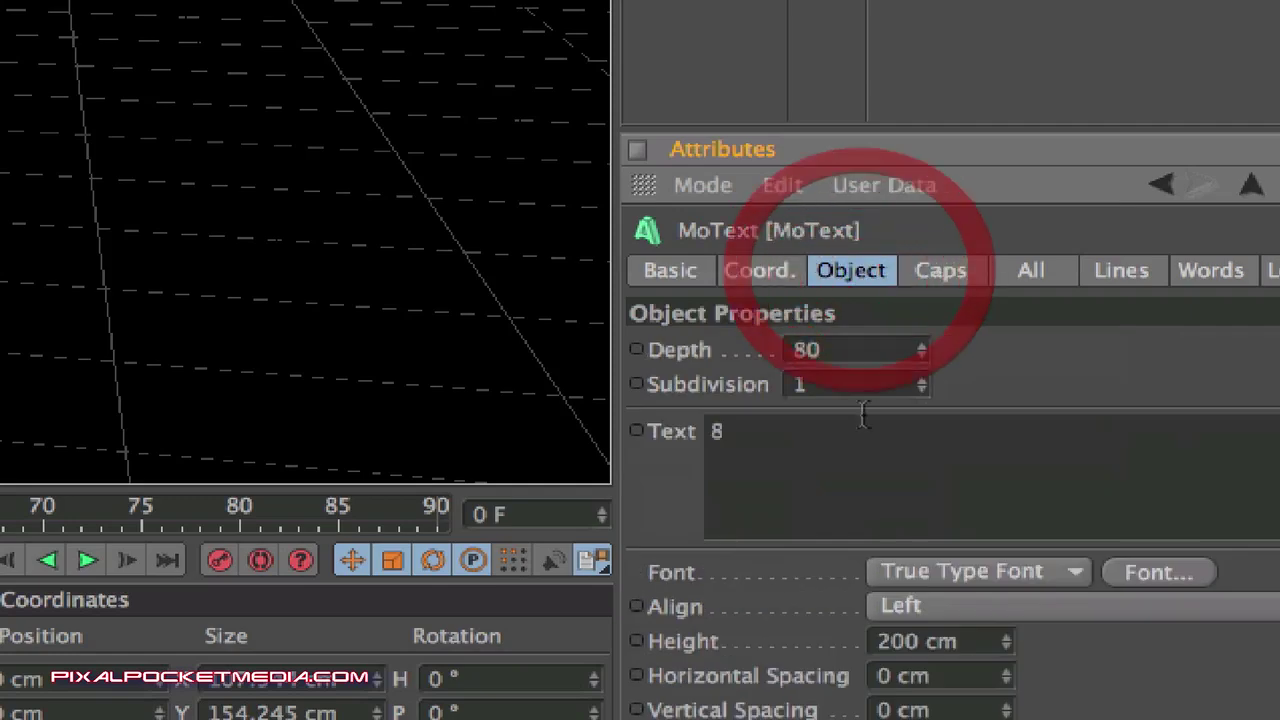
{"action": "left_click", "coordinate": [1150, 572]}
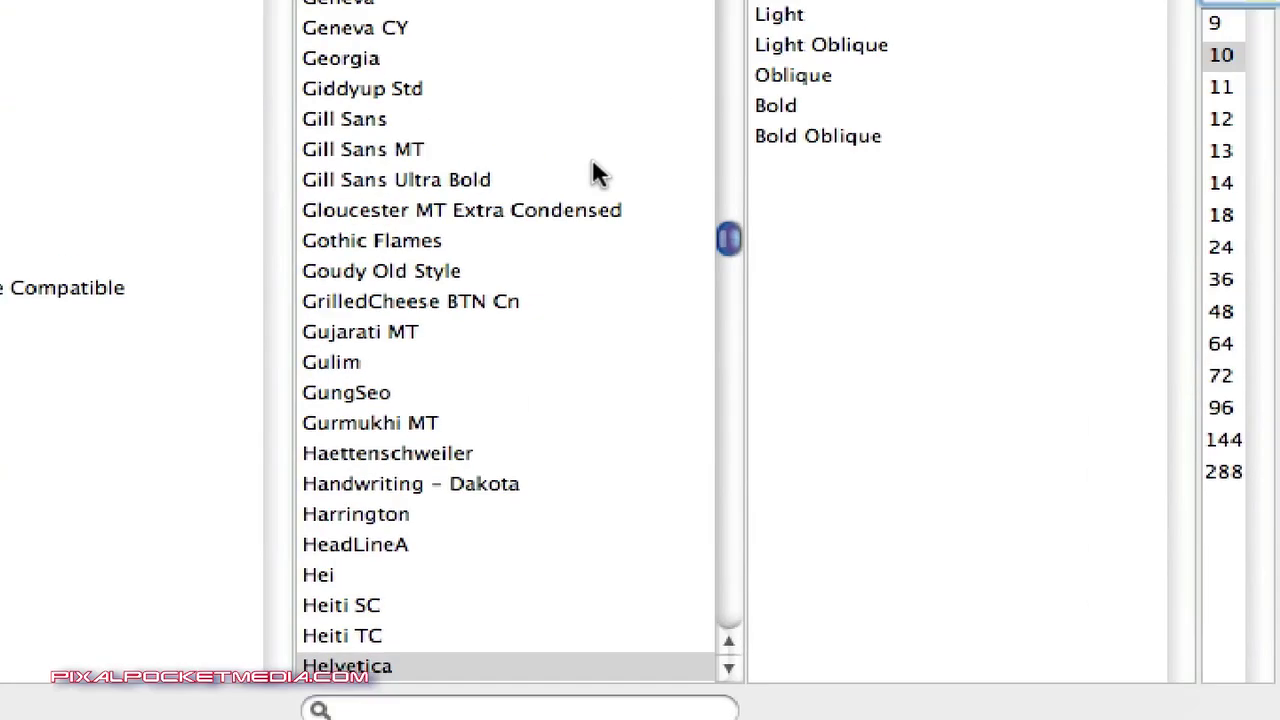
{"action": "scroll", "coordinate": [455, 280], "scroll_direction": "down", "scroll_amount": 10}
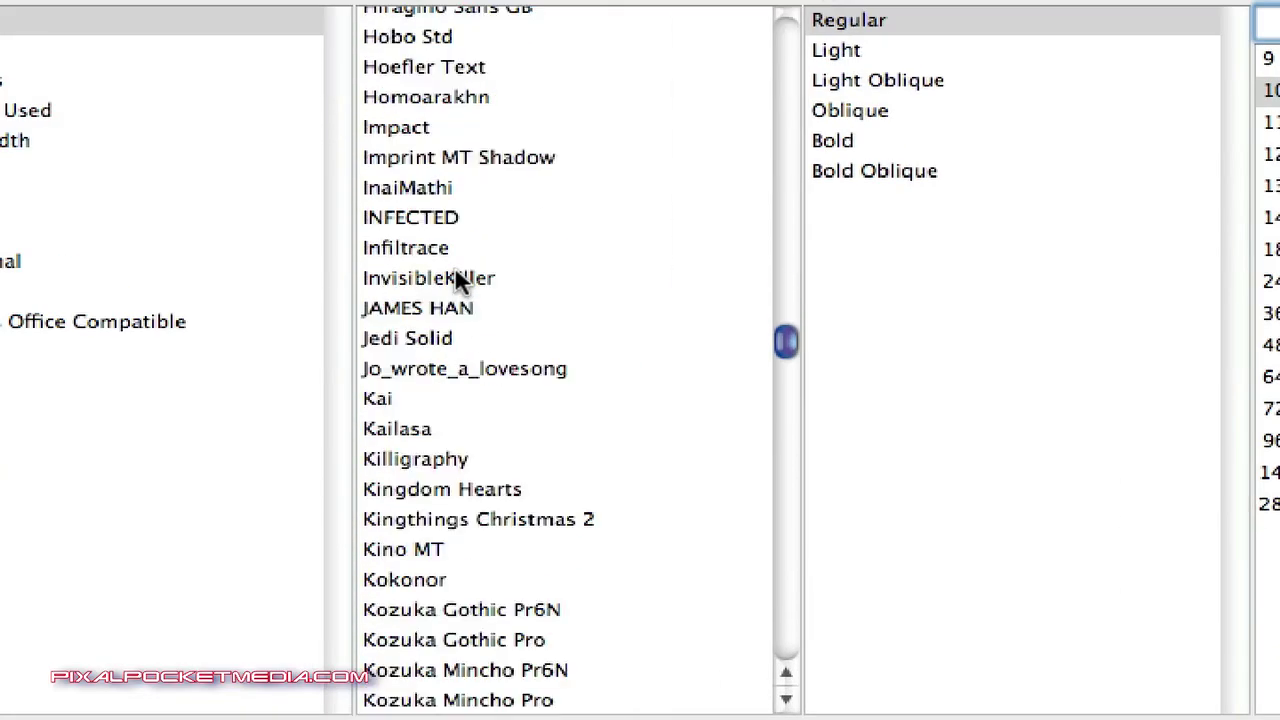
{"action": "left_click", "coordinate": [434, 278]}
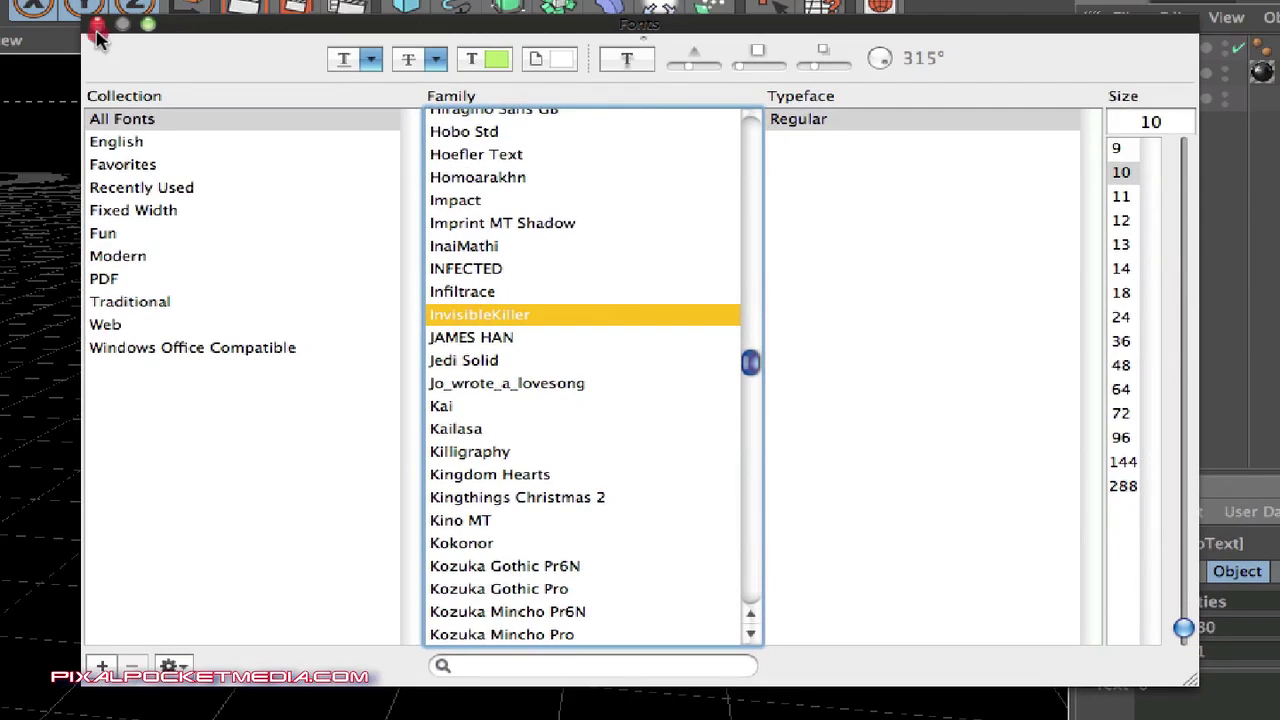
{"action": "left_click", "coordinate": [96, 25]}
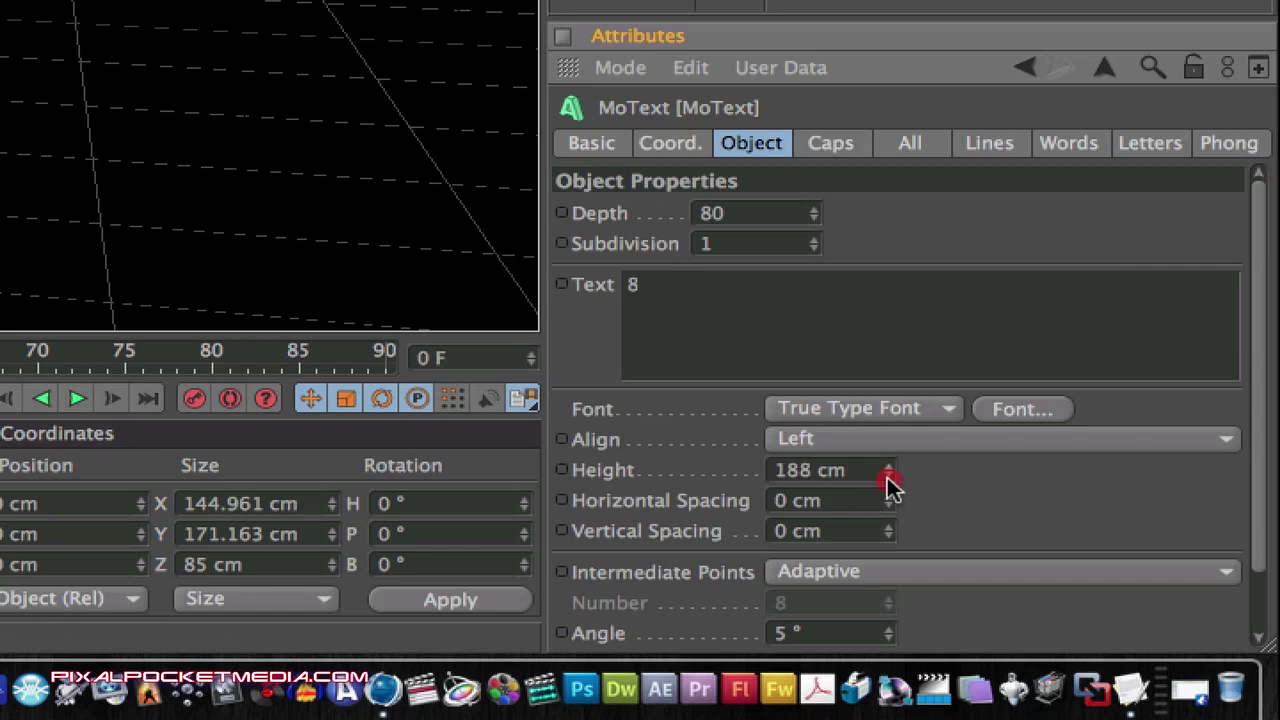
Lower the 8's text height to 120 cm.
{"action": "mouse_move", "coordinate": [887, 477]}
{"action": "left_mouse_down"}
{"action": "mouse_move", "coordinate": [888, 463]}
{"action": "mouse_move", "coordinate": [895, 473]}
{"action": "left_mouse_up"}
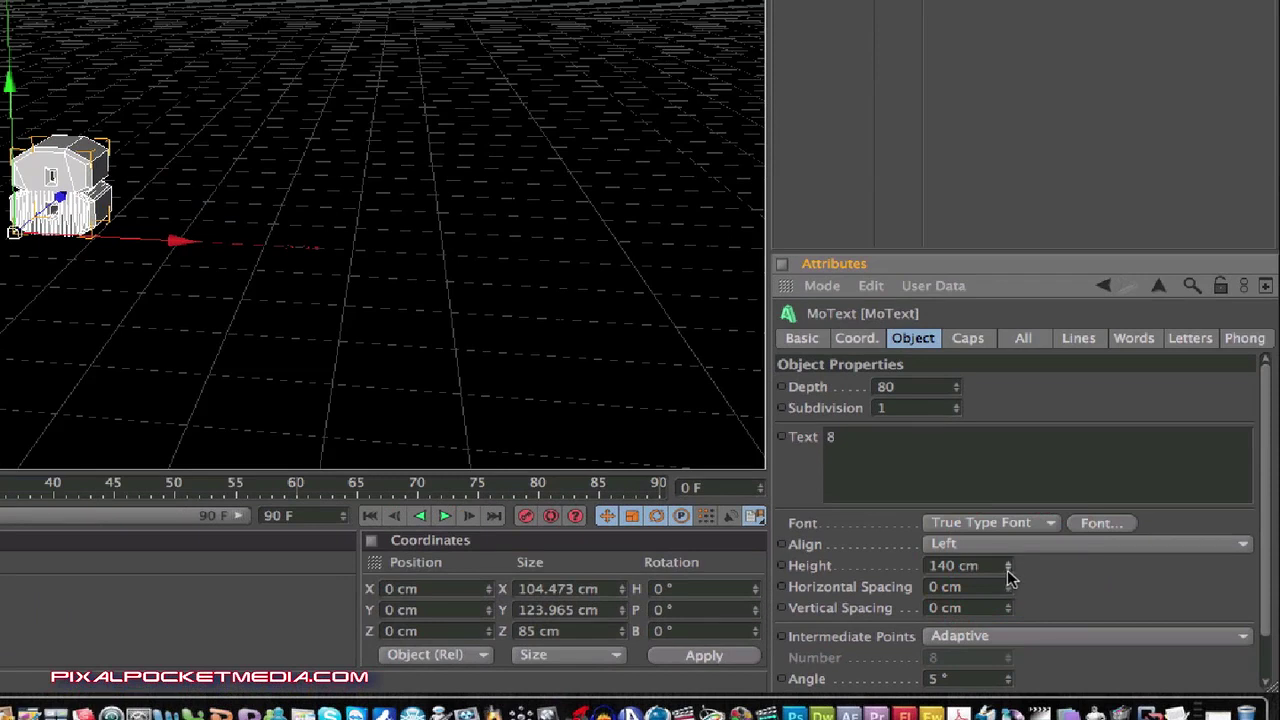
{"action": "left_click_drag", "start_coordinate": [1008, 573], "coordinate": [1008, 574]}
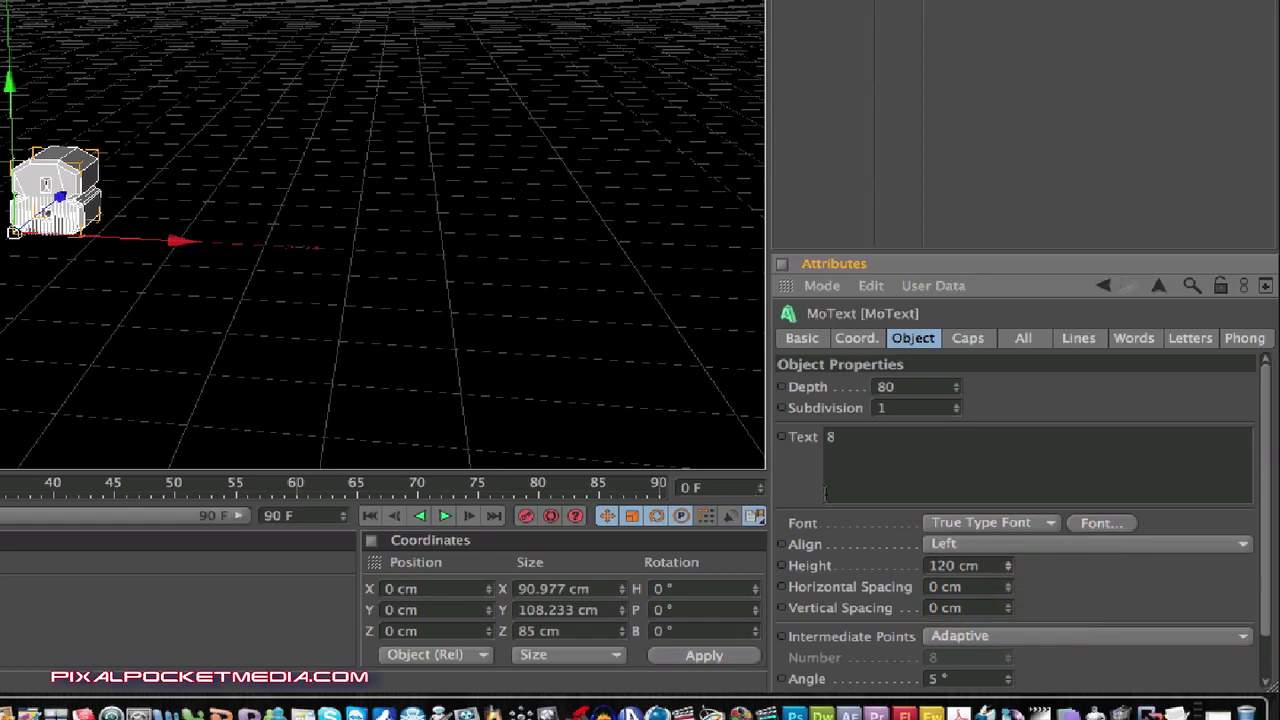
{"action": "left_click", "coordinate": [820, 487]}
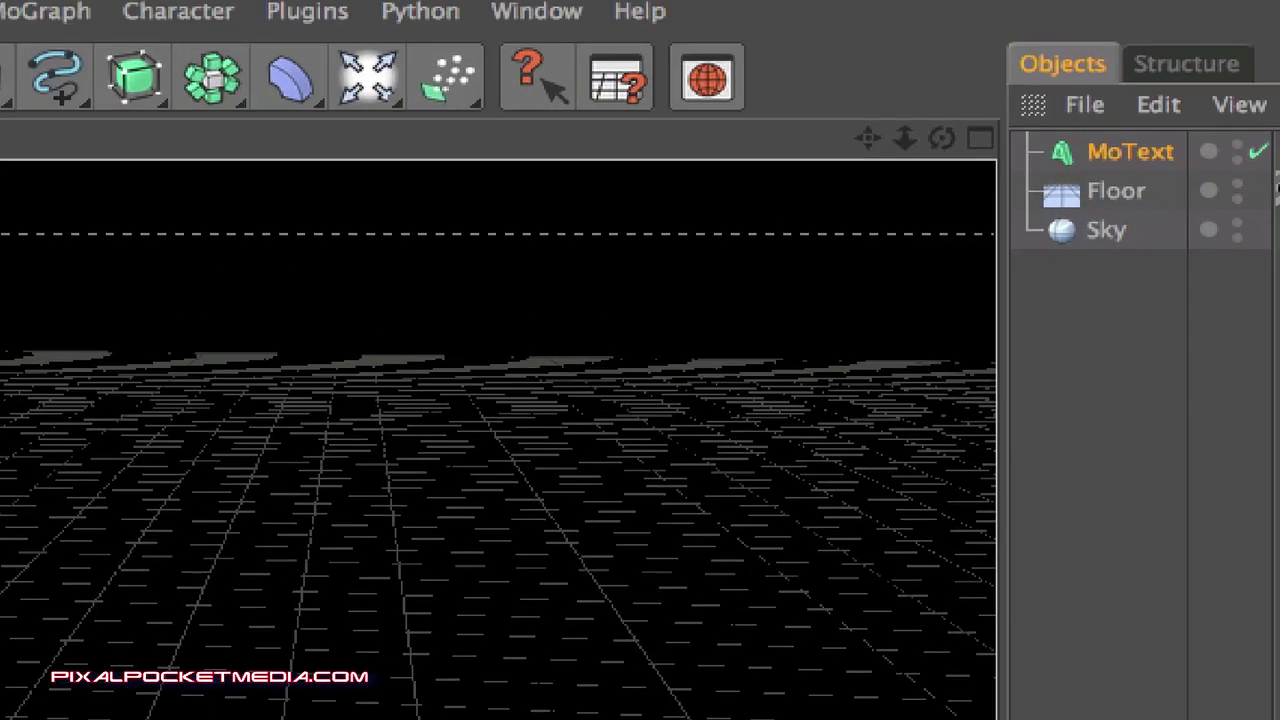
Add an Emitter below Sky, nest the MoText inside it, and enable Show Objects.
{"action": "left_click_drag", "start_coordinate": [452, 80], "coordinate": [522, 106]}
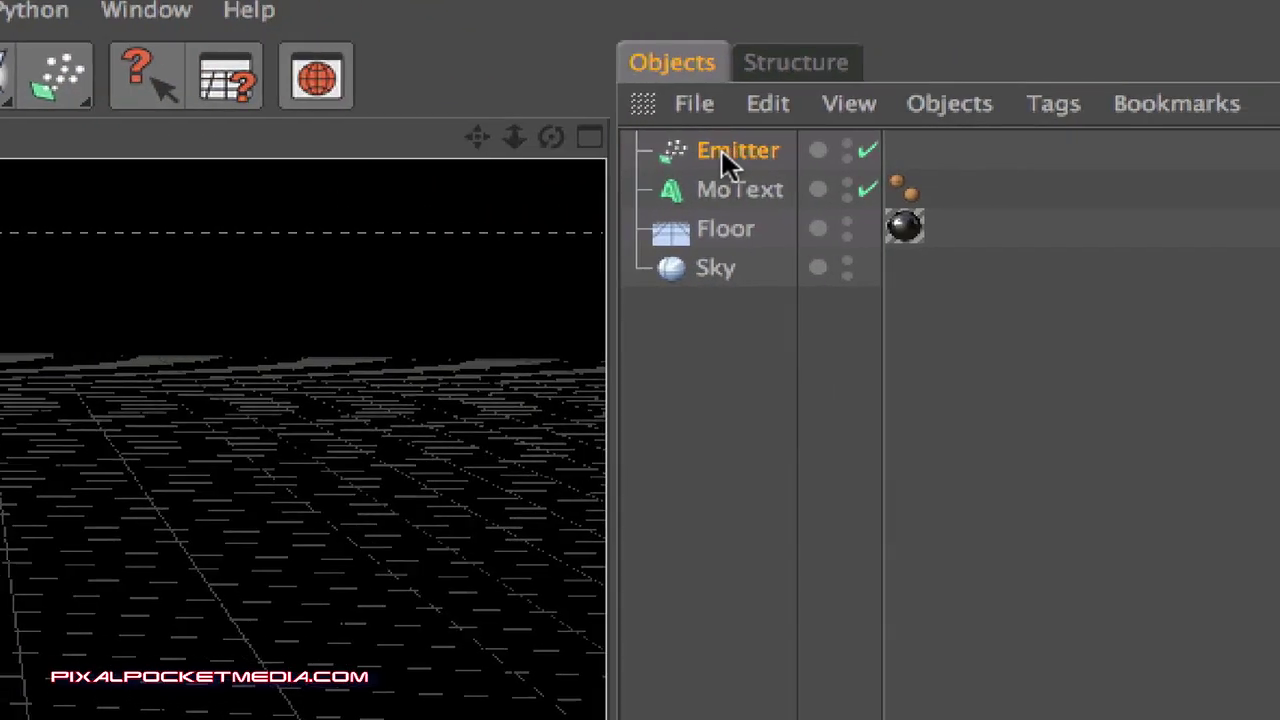
{"action": "left_click_drag", "start_coordinate": [1056, 157], "coordinate": [1054, 317]}
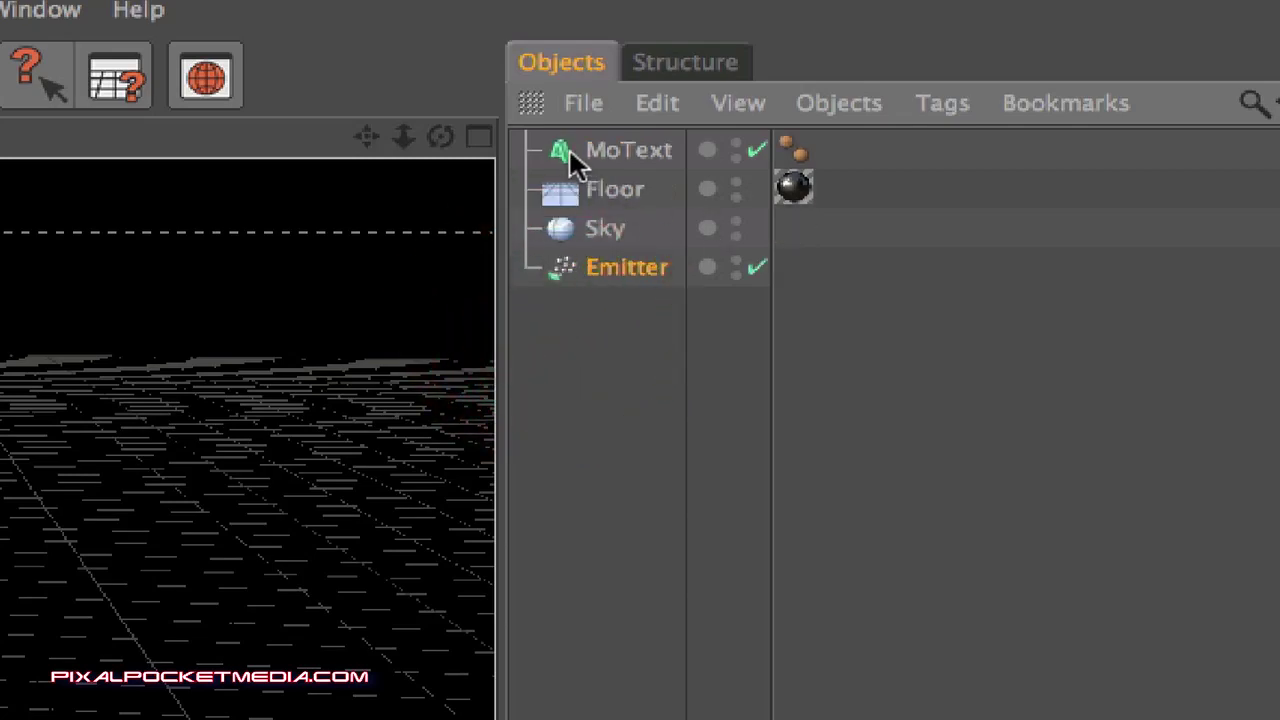
{"action": "left_click_drag", "start_coordinate": [570, 150], "coordinate": [574, 268]}
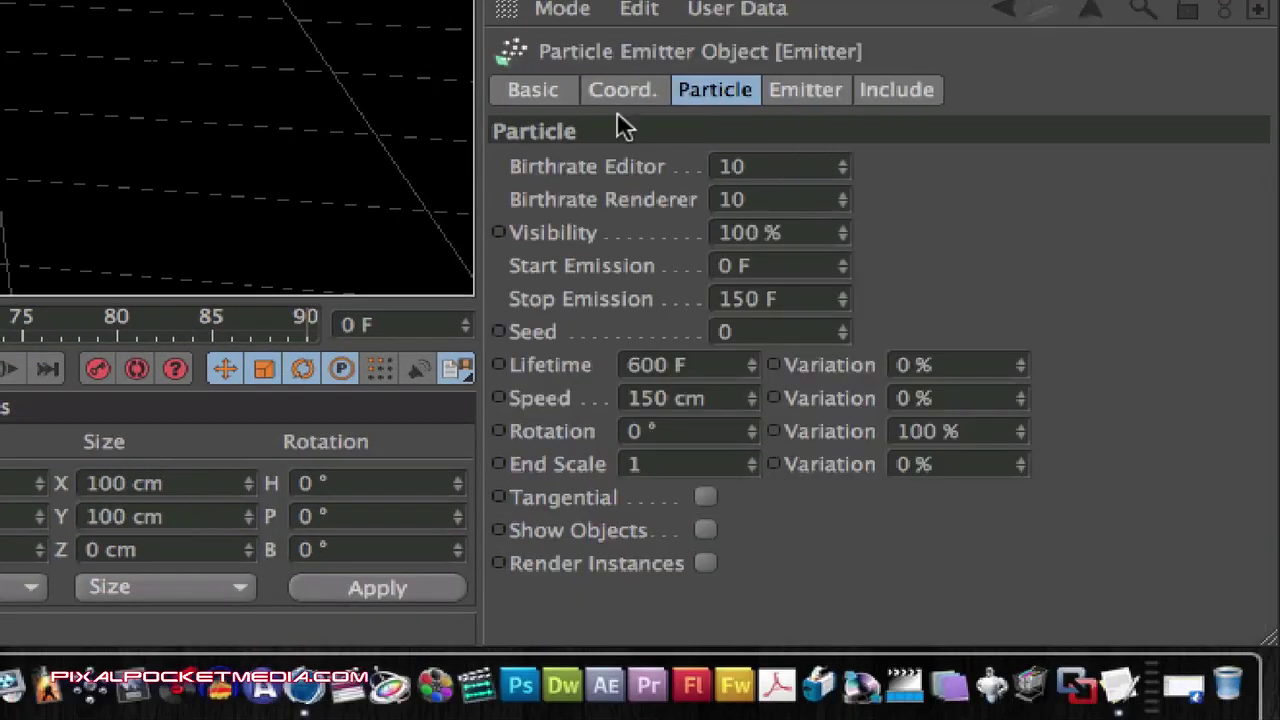
{"action": "left_click", "coordinate": [706, 530]}
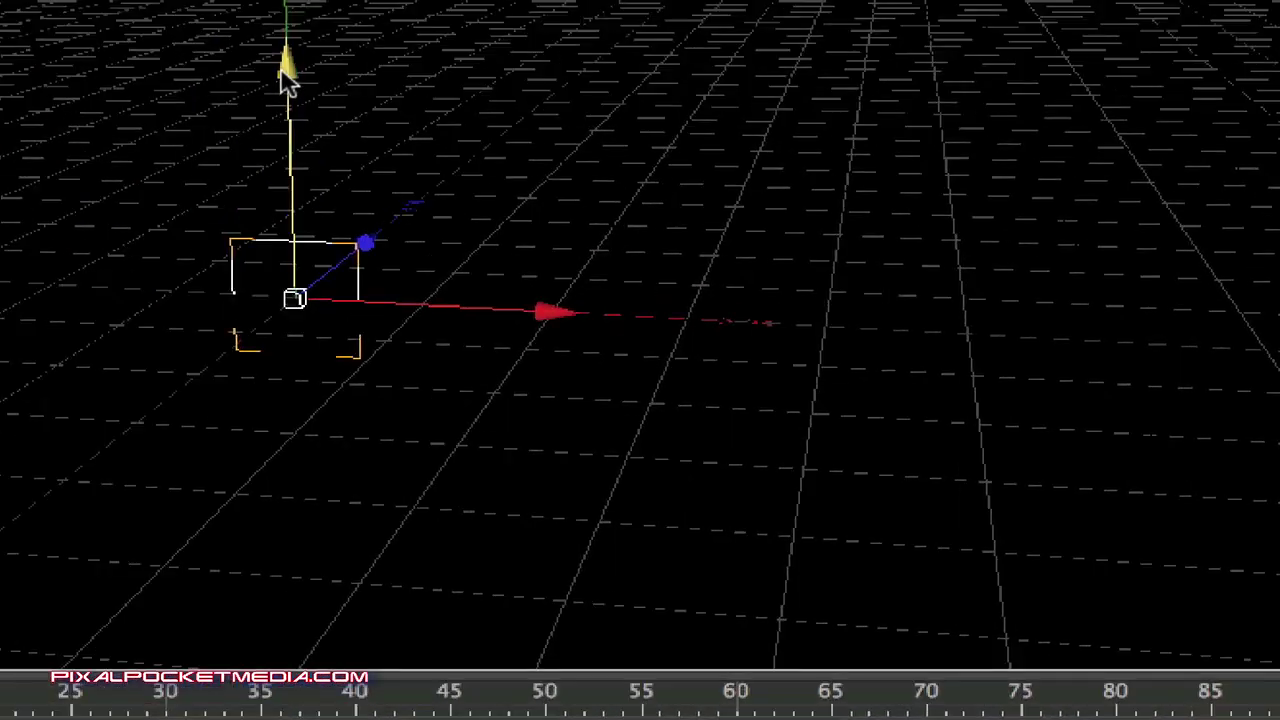
Raise the emitter to about 148 cm on Y and preview the emitted 8s.
{"action": "left_click_drag", "start_coordinate": [286, 77], "coordinate": [290, 105]}
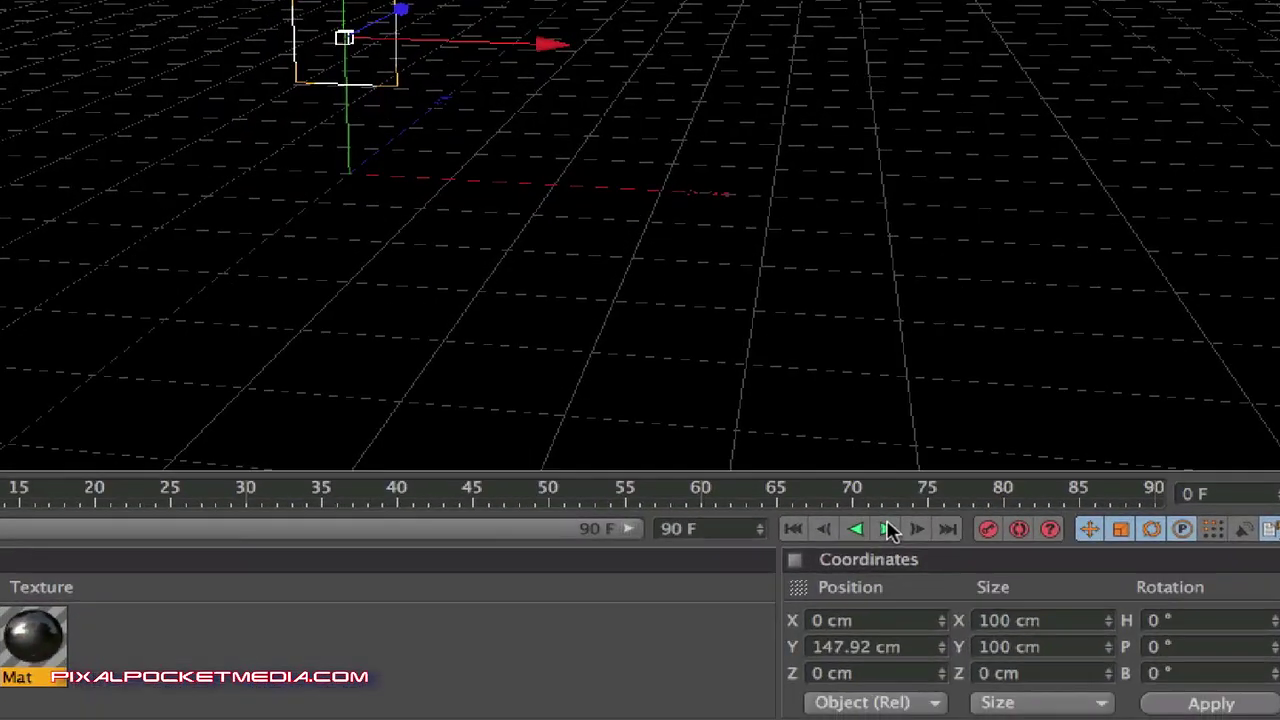
{"action": "left_click", "coordinate": [734, 679]}
{"action": "left_click", "coordinate": [873, 612]}
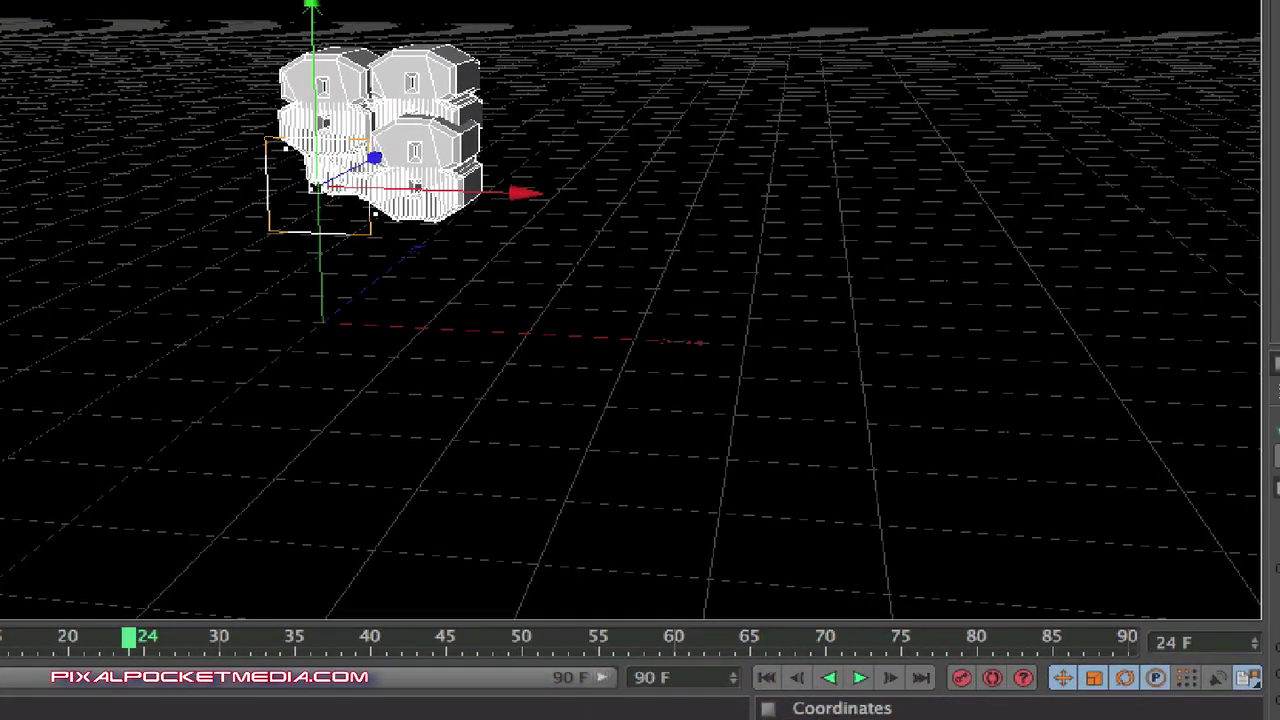
{"action": "key", "text": "shift+f"}
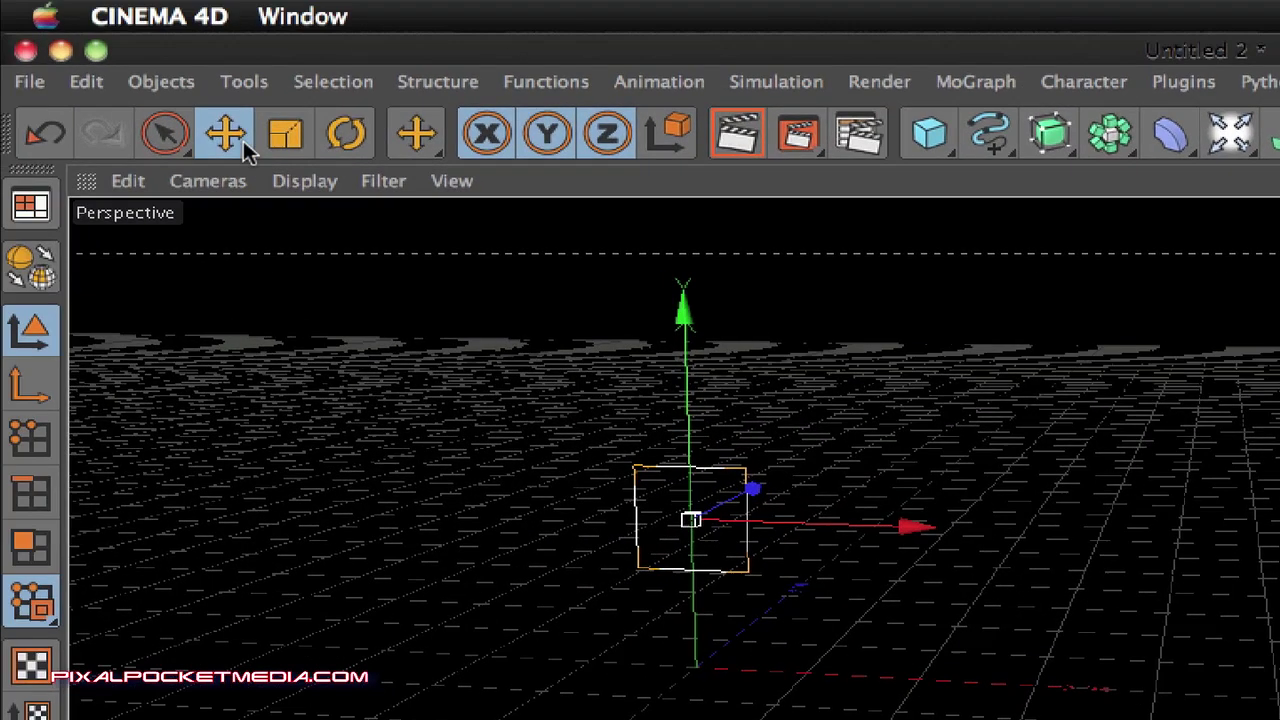
Rotate the emitter about -72°, then tilt it a further 15.5°.
{"action": "left_click", "coordinate": [340, 136]}
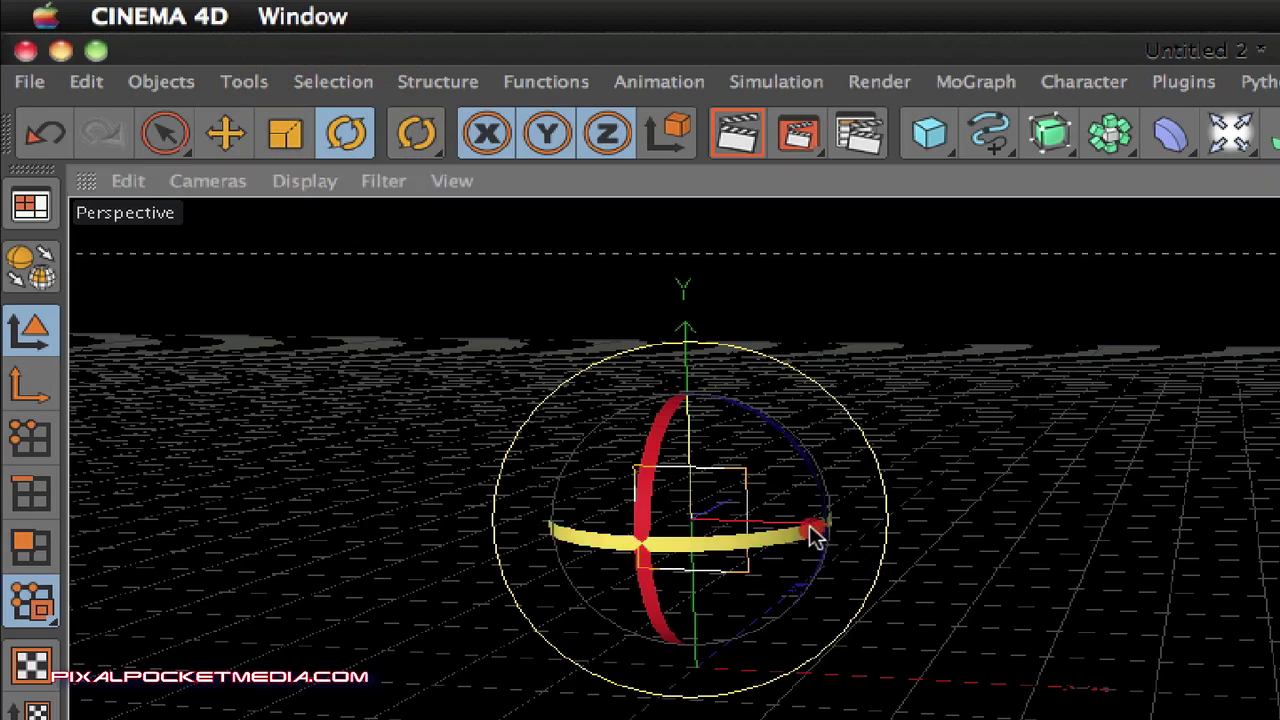
{"action": "left_click_drag", "start_coordinate": [814, 534], "coordinate": [657, 534]}
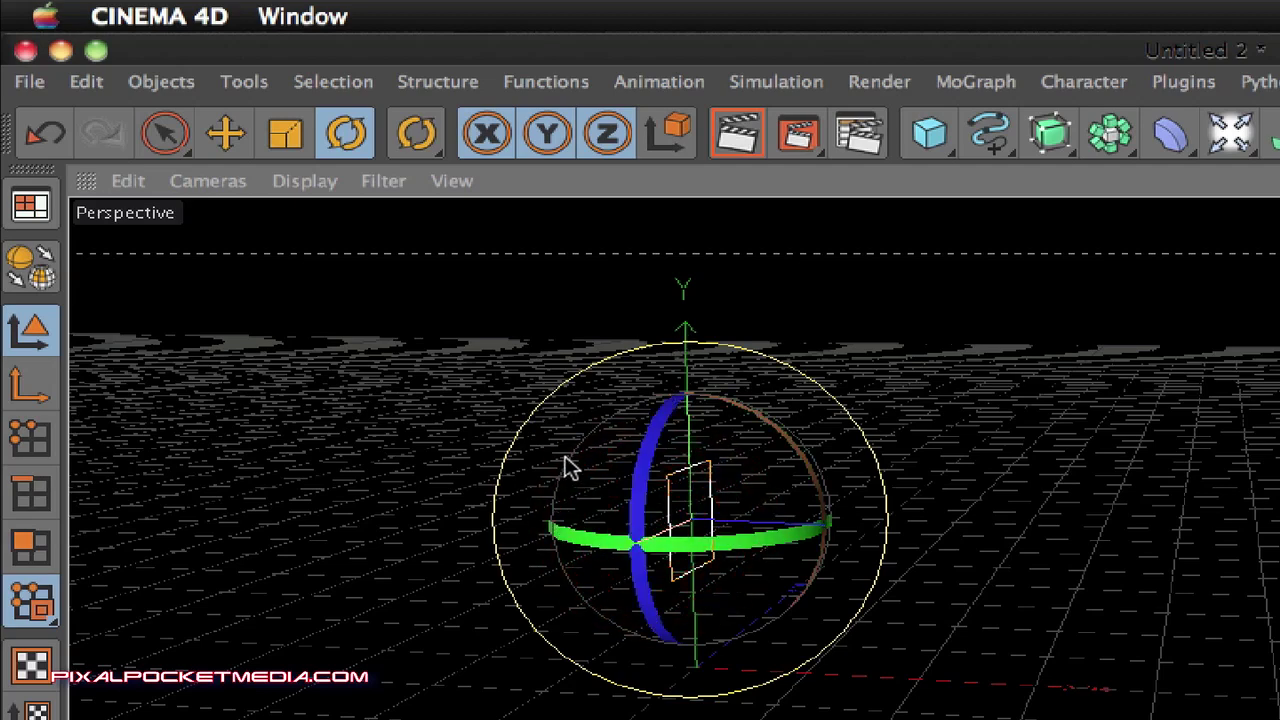
{"action": "left_click_drag", "start_coordinate": [565, 468], "coordinate": [538, 531]}
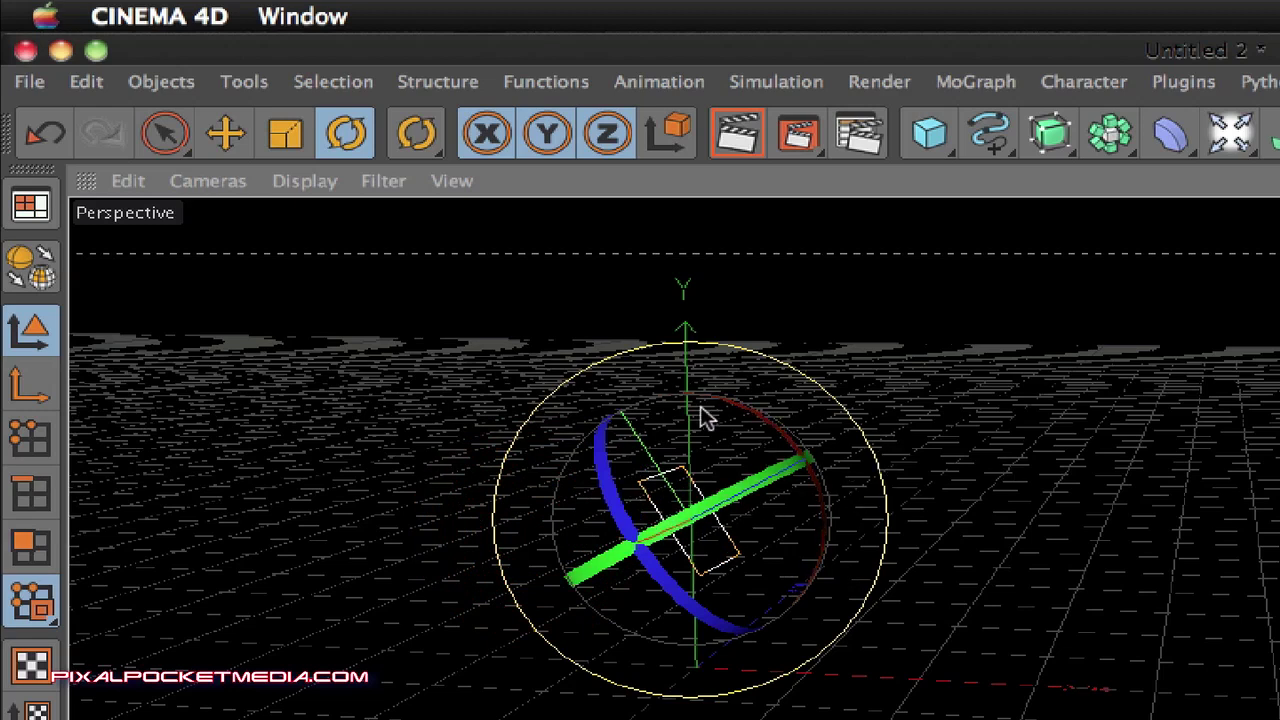
Move the emitter about 73 cm along its tilted axis and add an Attractor.
{"action": "left_click", "coordinate": [165, 133]}
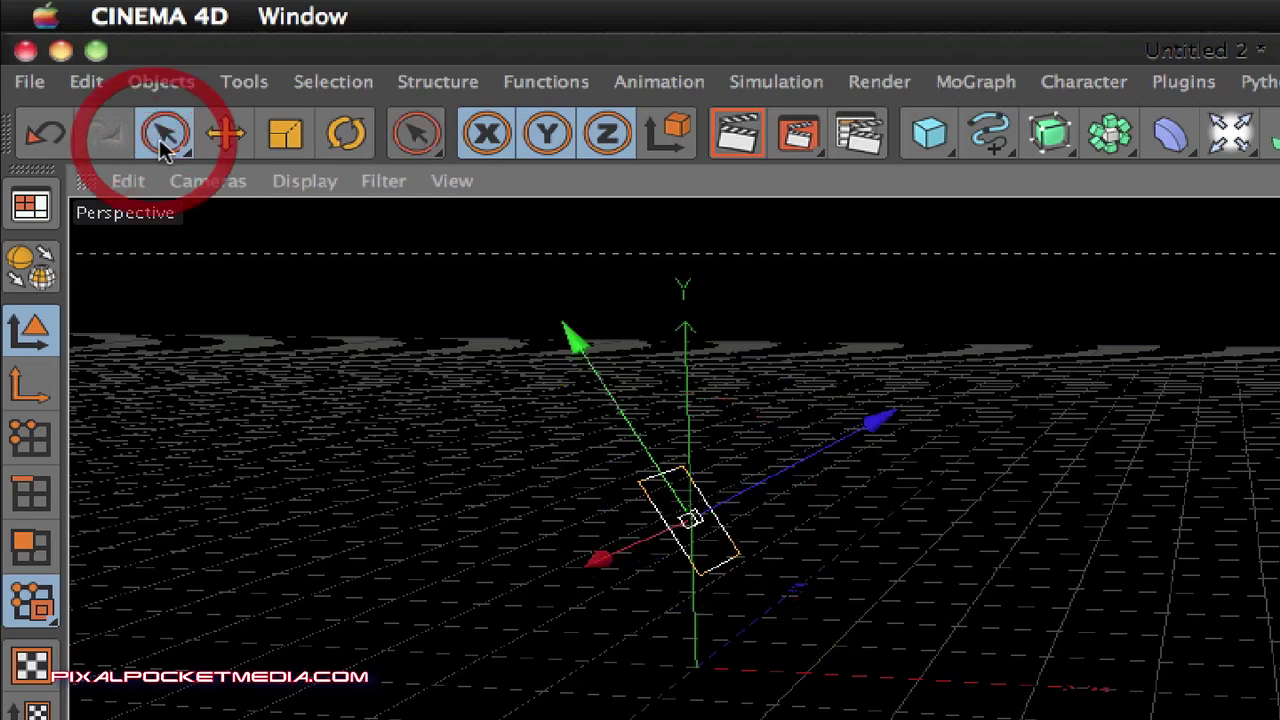
{"action": "mouse_move", "coordinate": [578, 360]}
{"action": "left_mouse_down"}
{"action": "mouse_move", "coordinate": [540, 298]}
{"action": "mouse_move", "coordinate": [585, 368]}
{"action": "left_mouse_up"}
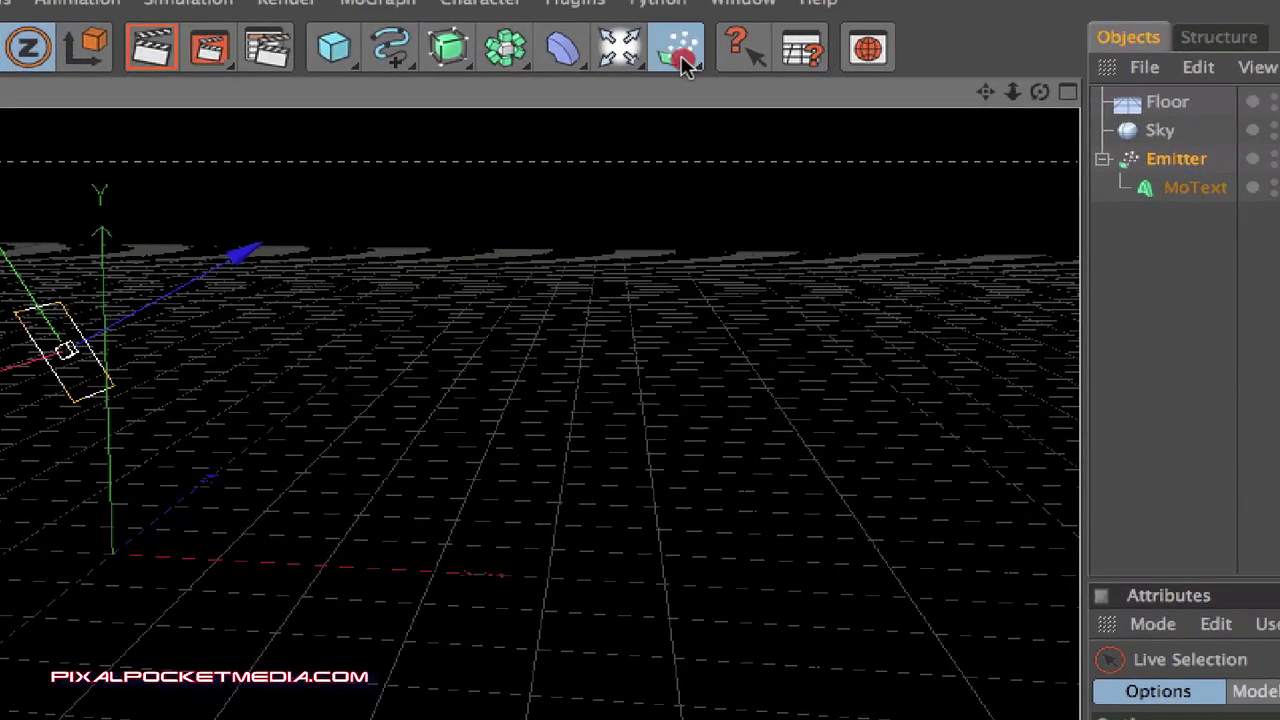
{"action": "left_click", "coordinate": [675, 6]}
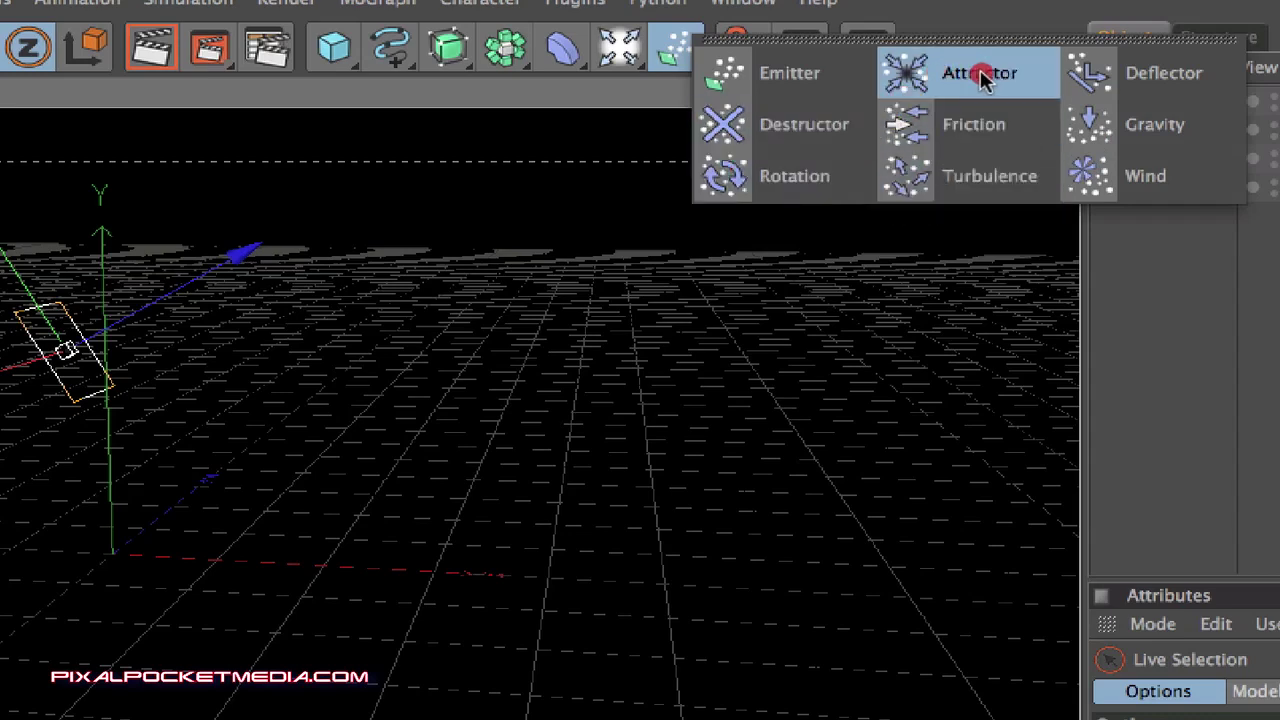
{"action": "left_click", "coordinate": [945, 82]}
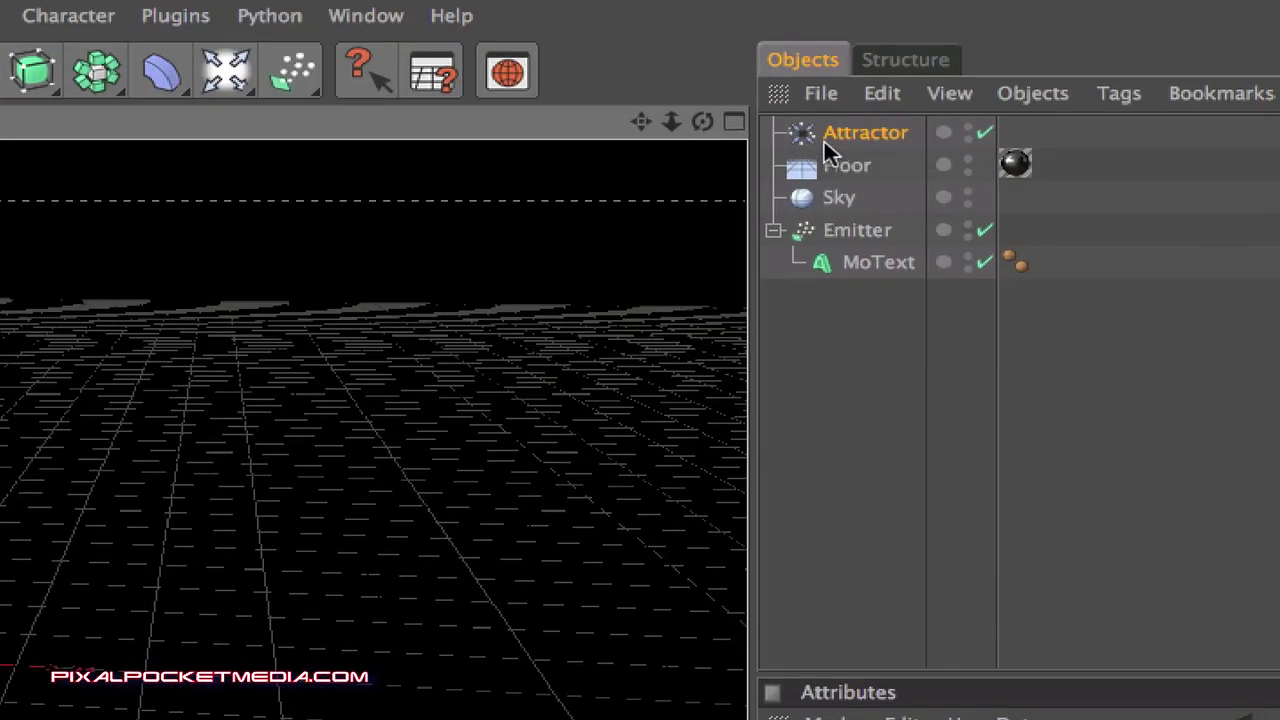
Nest the Emitter under the Attractor and preview the particles from frame 0.
{"action": "left_click", "coordinate": [803, 233]}
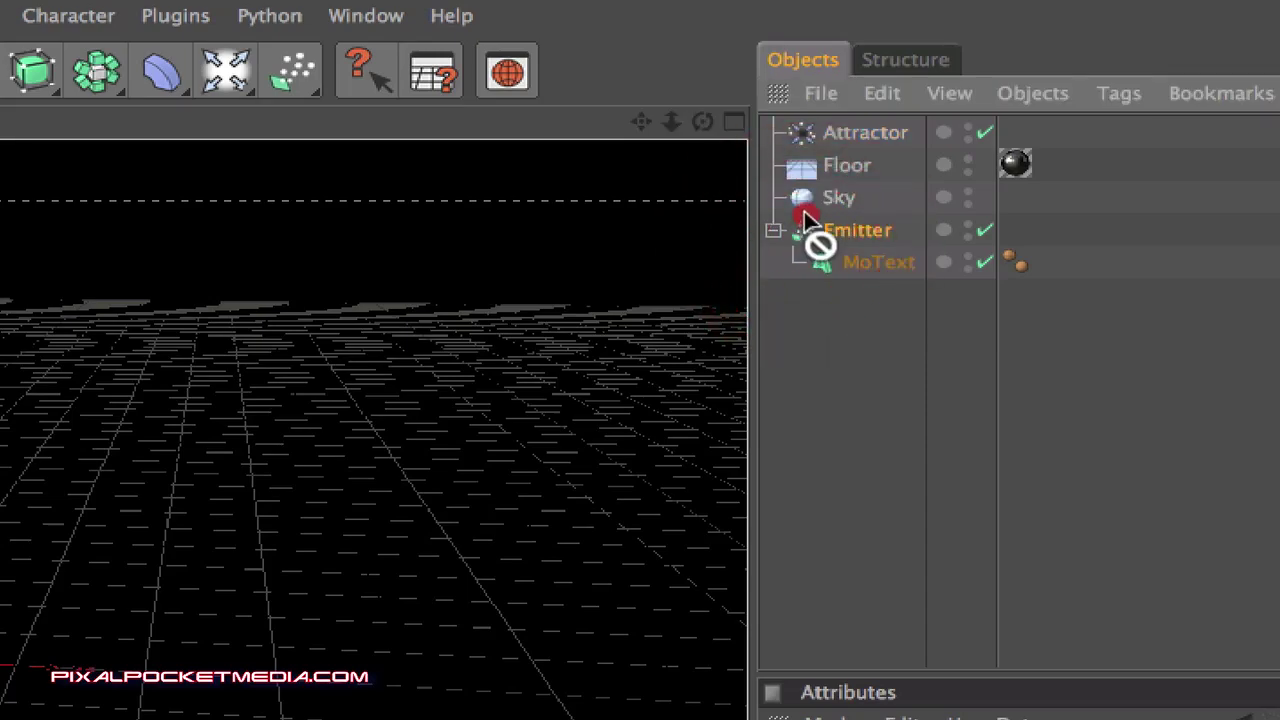
{"action": "left_click_drag", "start_coordinate": [810, 222], "coordinate": [793, 128]}
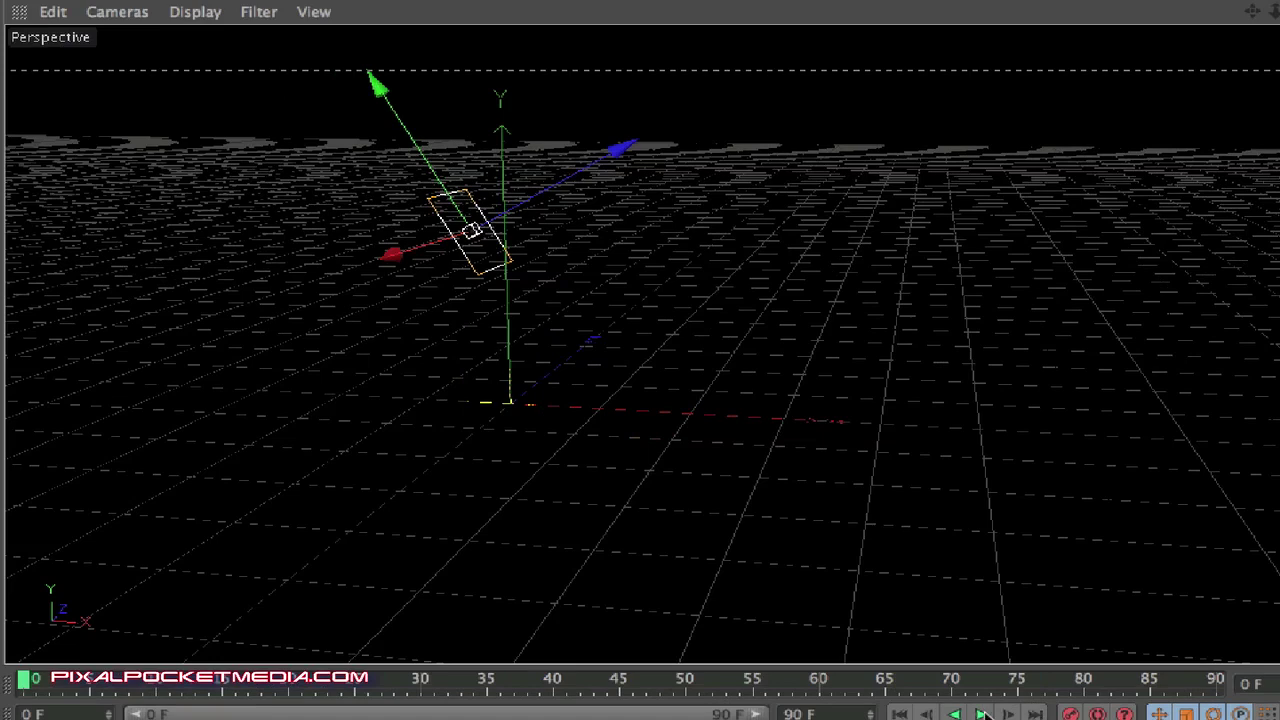
{"action": "left_click", "coordinate": [983, 714]}
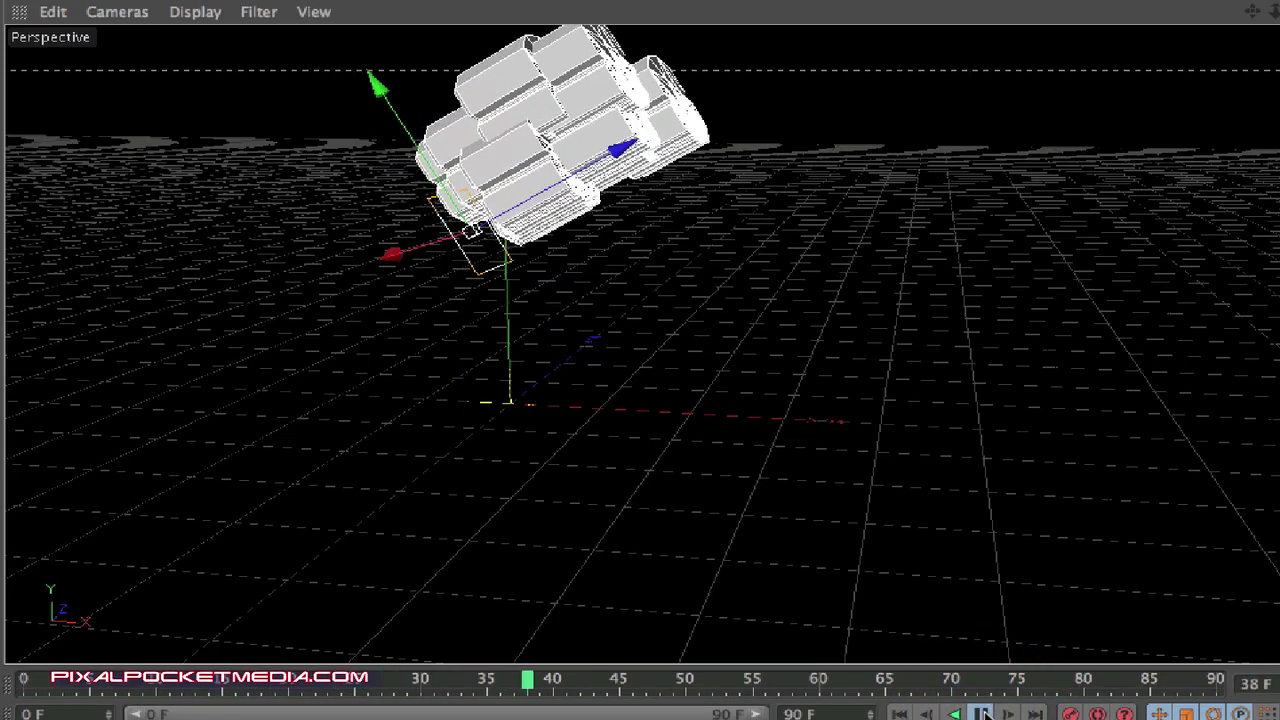
{"action": "left_click", "coordinate": [983, 714]}
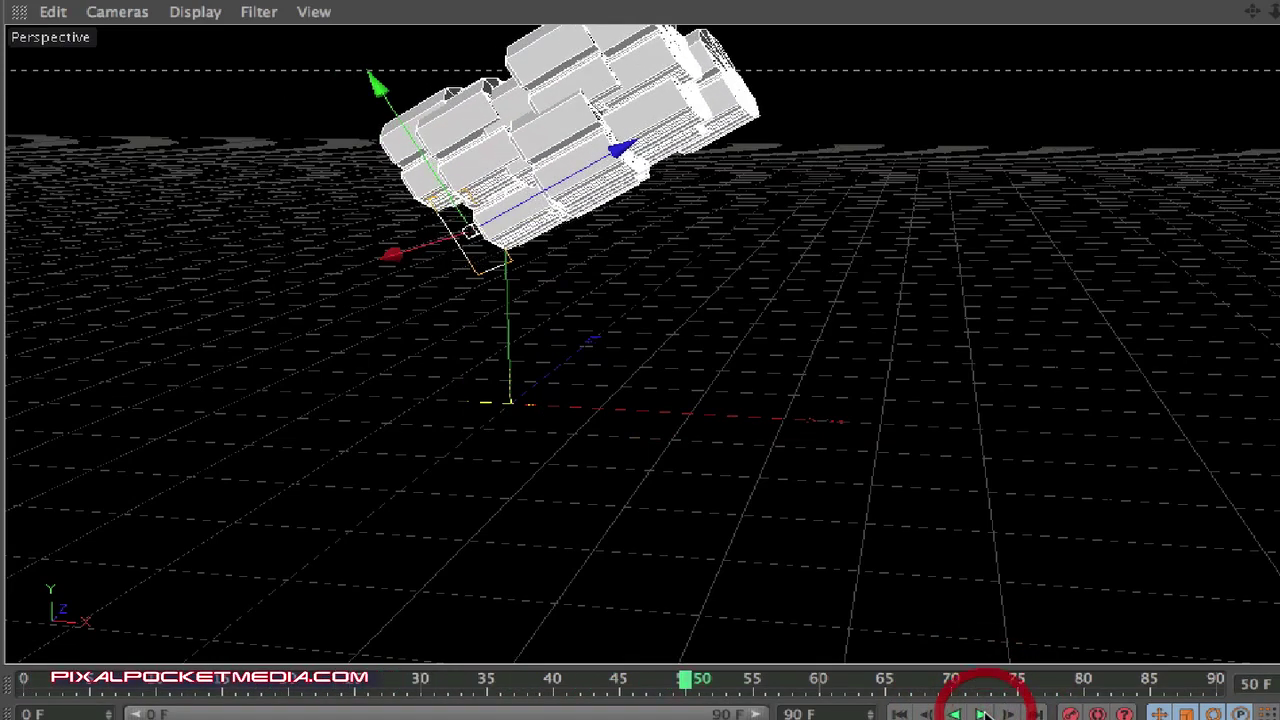
{"action": "left_click", "coordinate": [31, 688]}
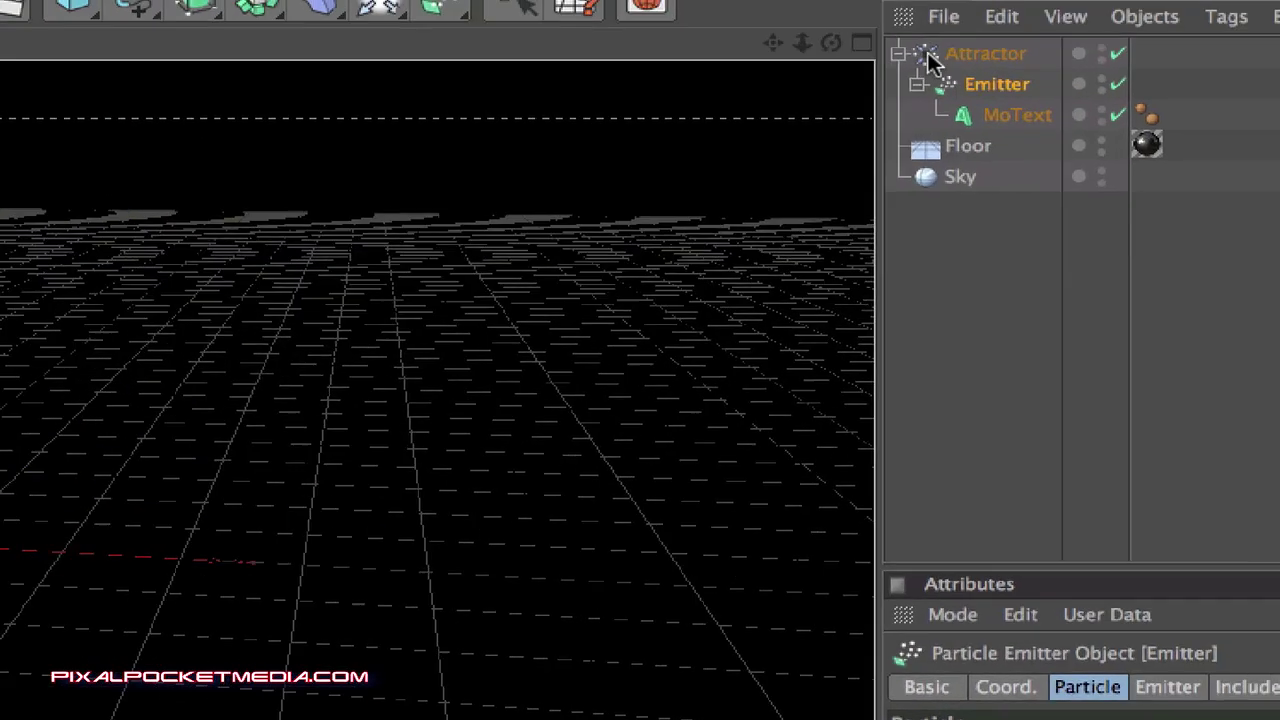
Move the Emitter back out below Sky and replay the animation.
{"action": "left_click_drag", "start_coordinate": [855, 100], "coordinate": [840, 243]}
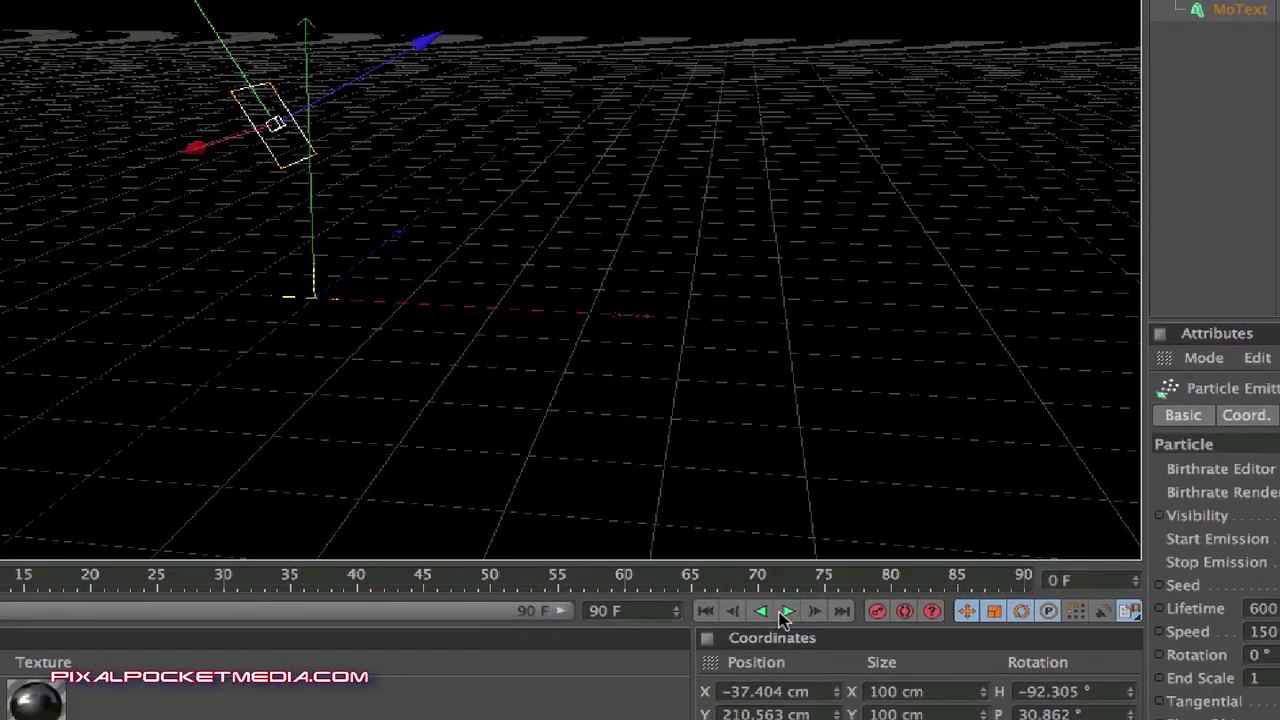
{"action": "left_click", "coordinate": [785, 612]}
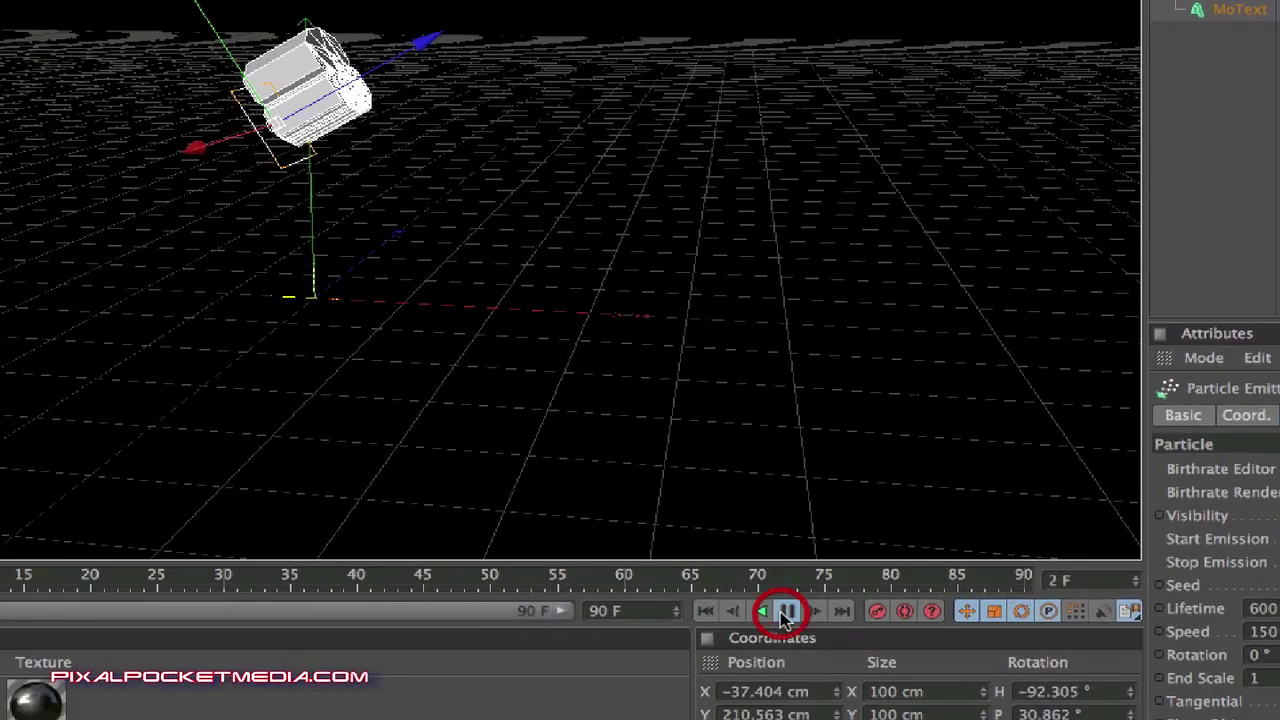
{"action": "left_click", "coordinate": [785, 612]}
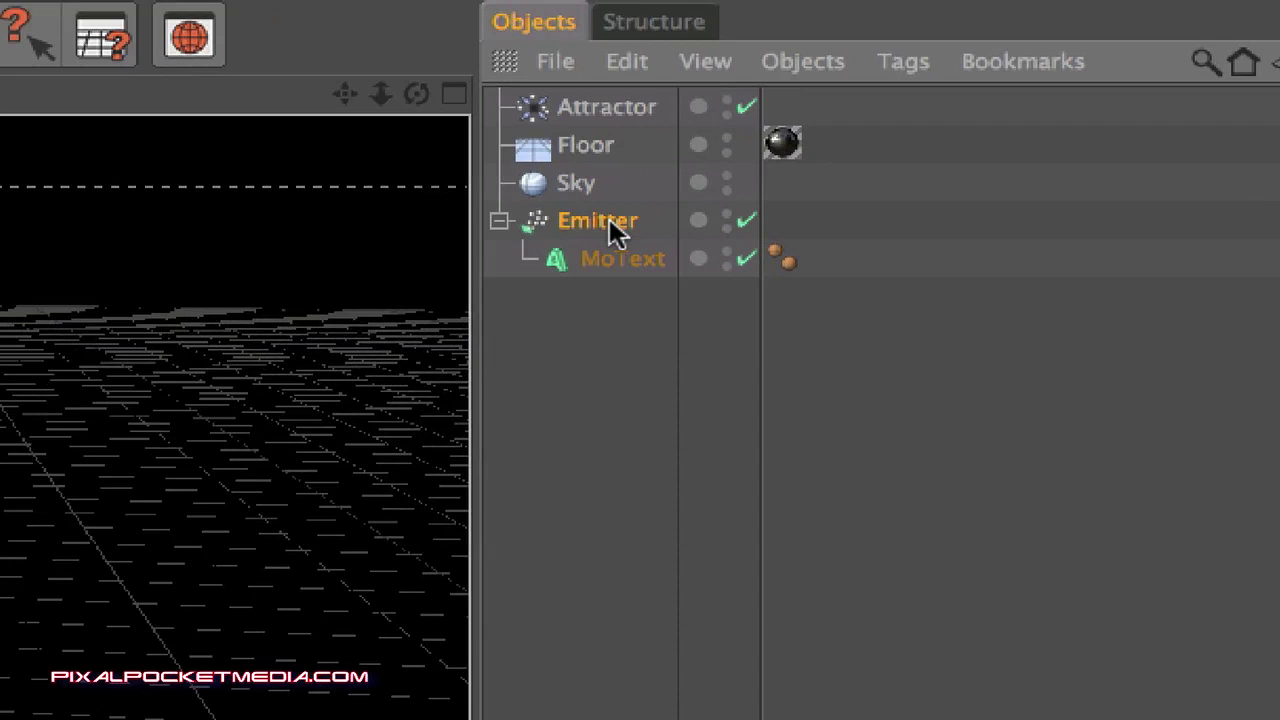
Add a Dynamics Body tag to the Emitter.
{"action": "right_click", "coordinate": [609, 218]}
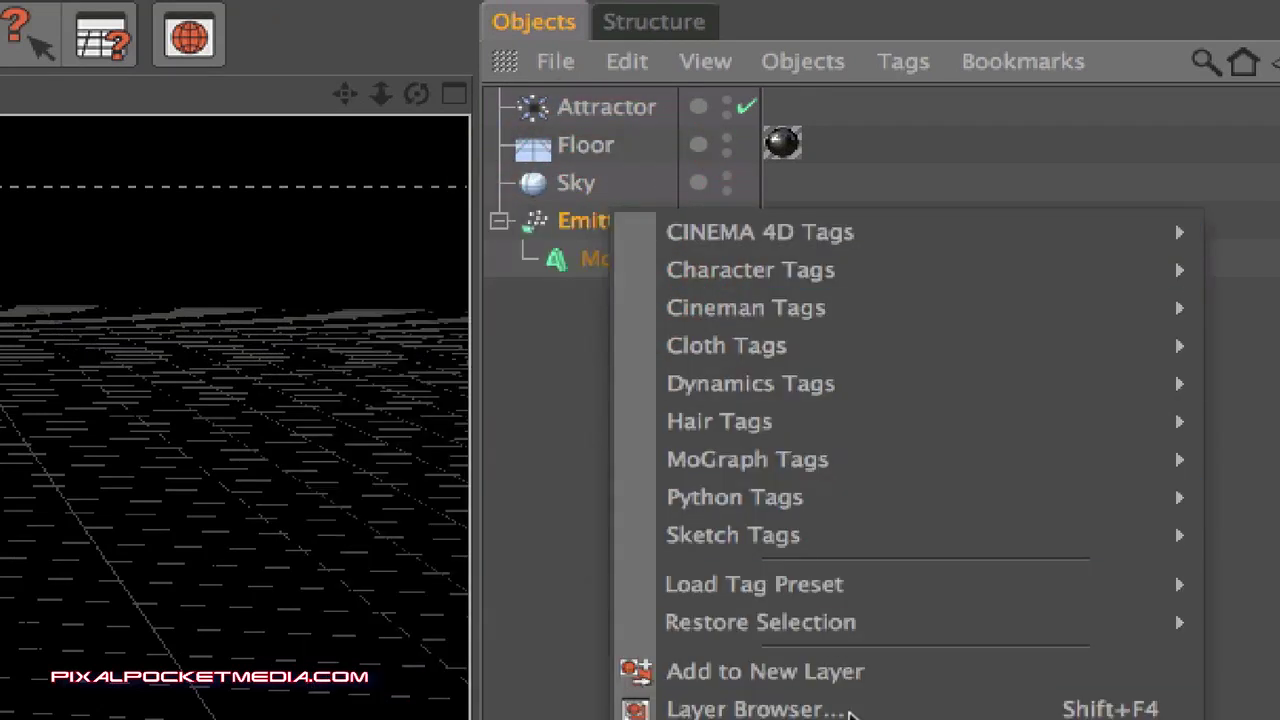
{"action": "mouse_move", "coordinate": [864, 468]}
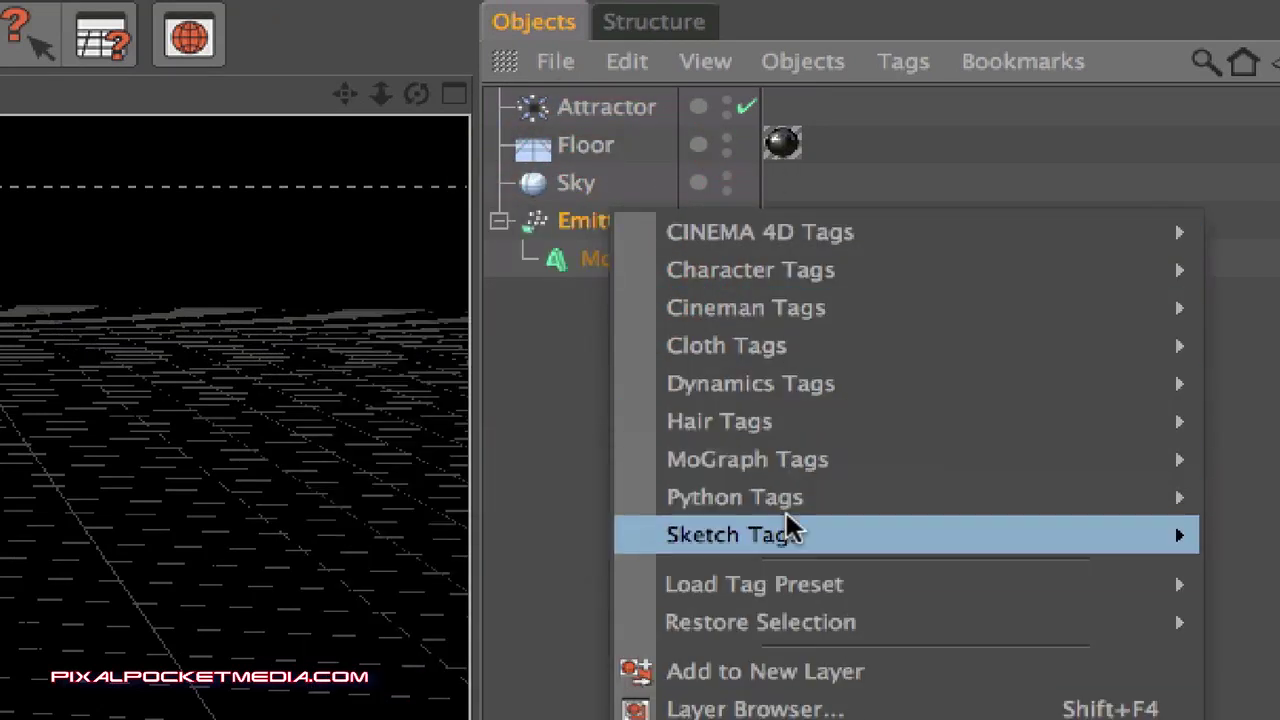
{"action": "mouse_move", "coordinate": [761, 387]}
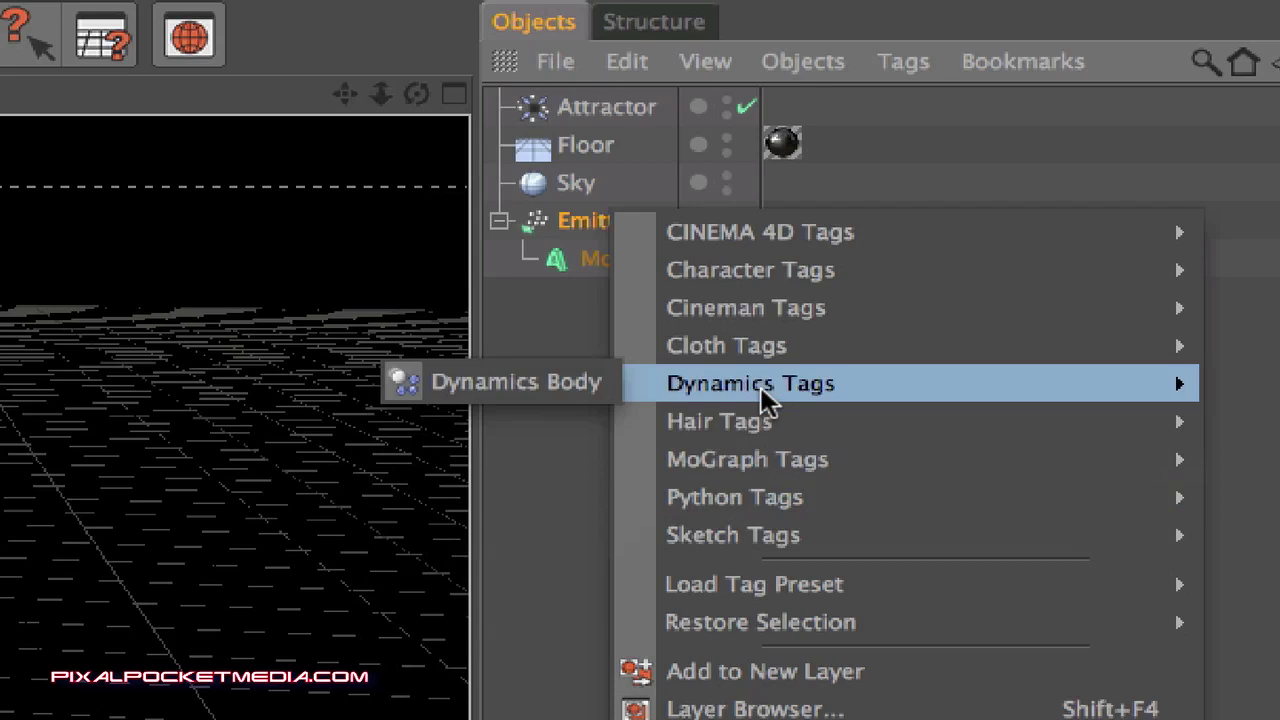
{"action": "left_click", "coordinate": [510, 388]}
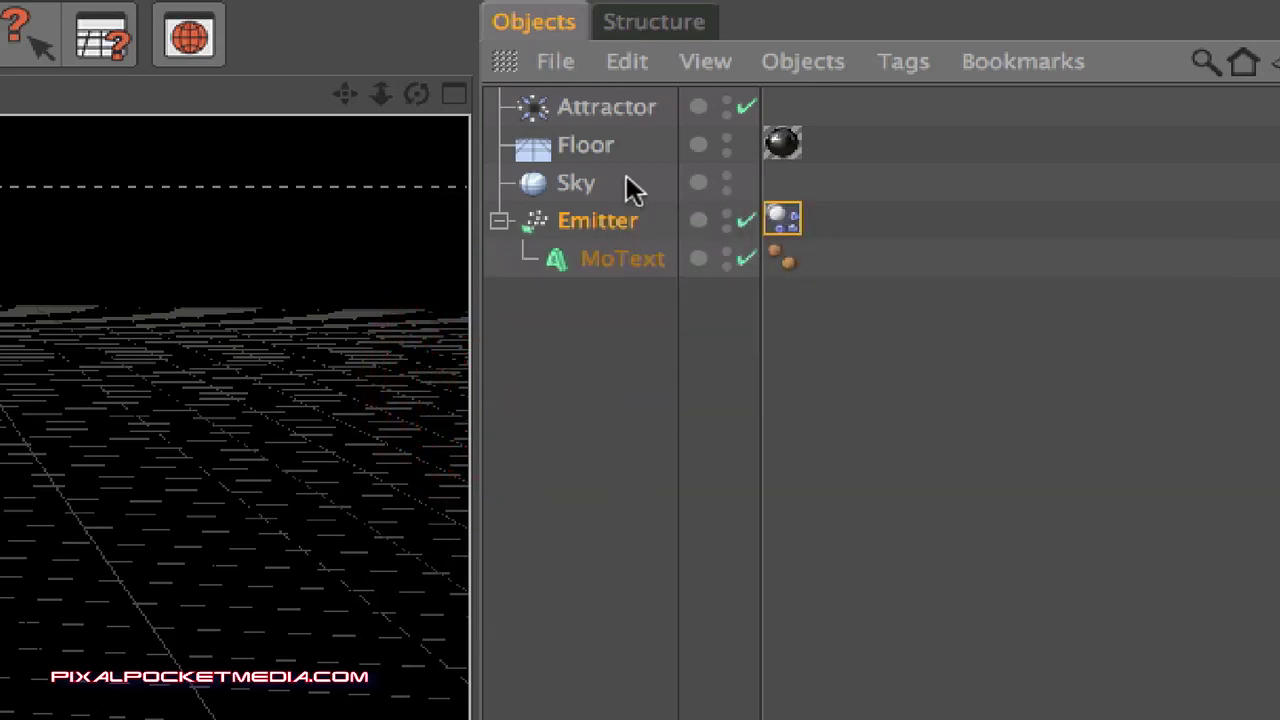
{"action": "left_click", "coordinate": [592, 185]}
Add a Dynamics Body tag to the Floor and select both body tags.
{"action": "right_click", "coordinate": [596, 150]}
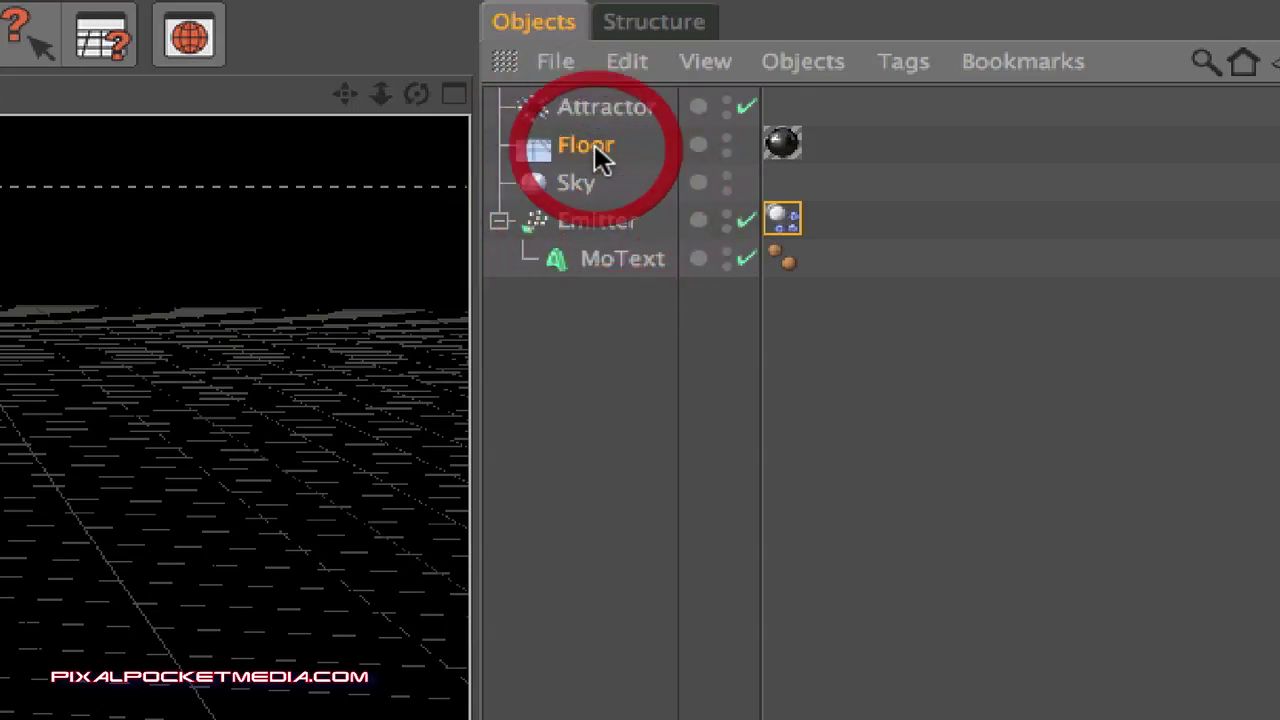
{"action": "mouse_move", "coordinate": [759, 322]}
{"action": "left_click", "coordinate": [550, 322]}
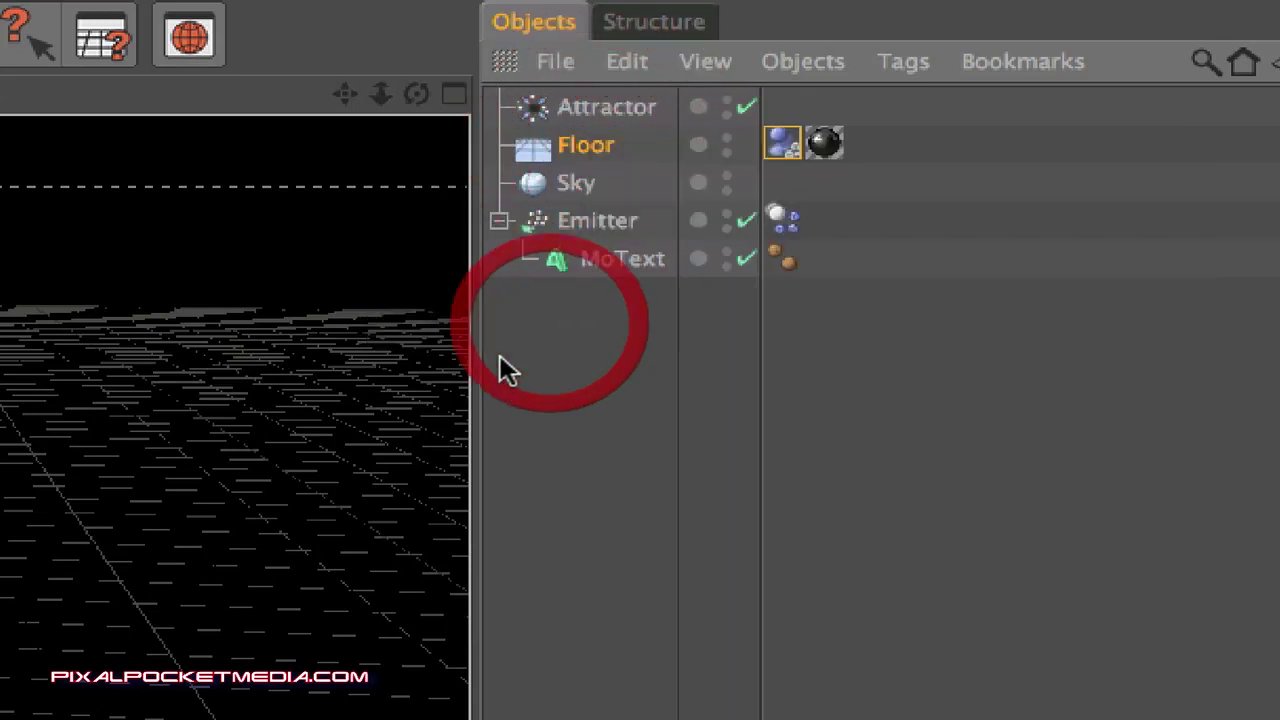
{"action": "left_click", "coordinate": [790, 219]}
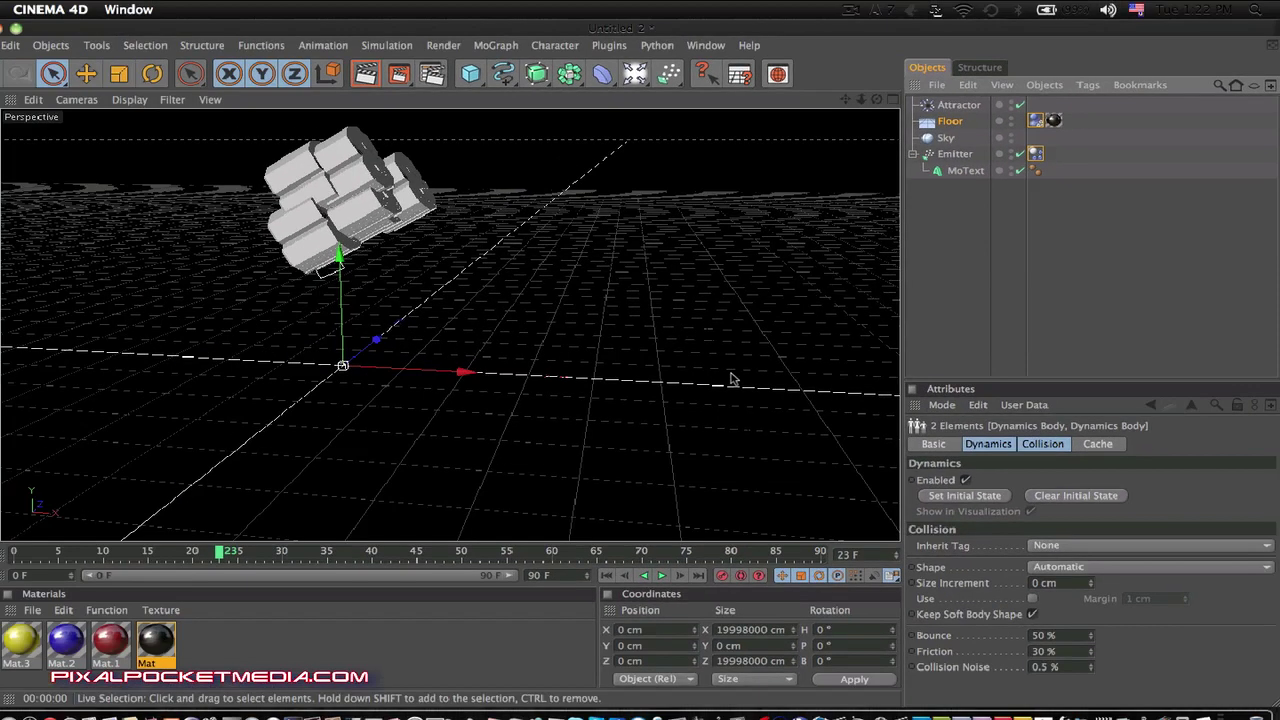
Play the simulation twice to check the 8s colliding with the floor.
{"action": "left_click", "coordinate": [661, 576]}
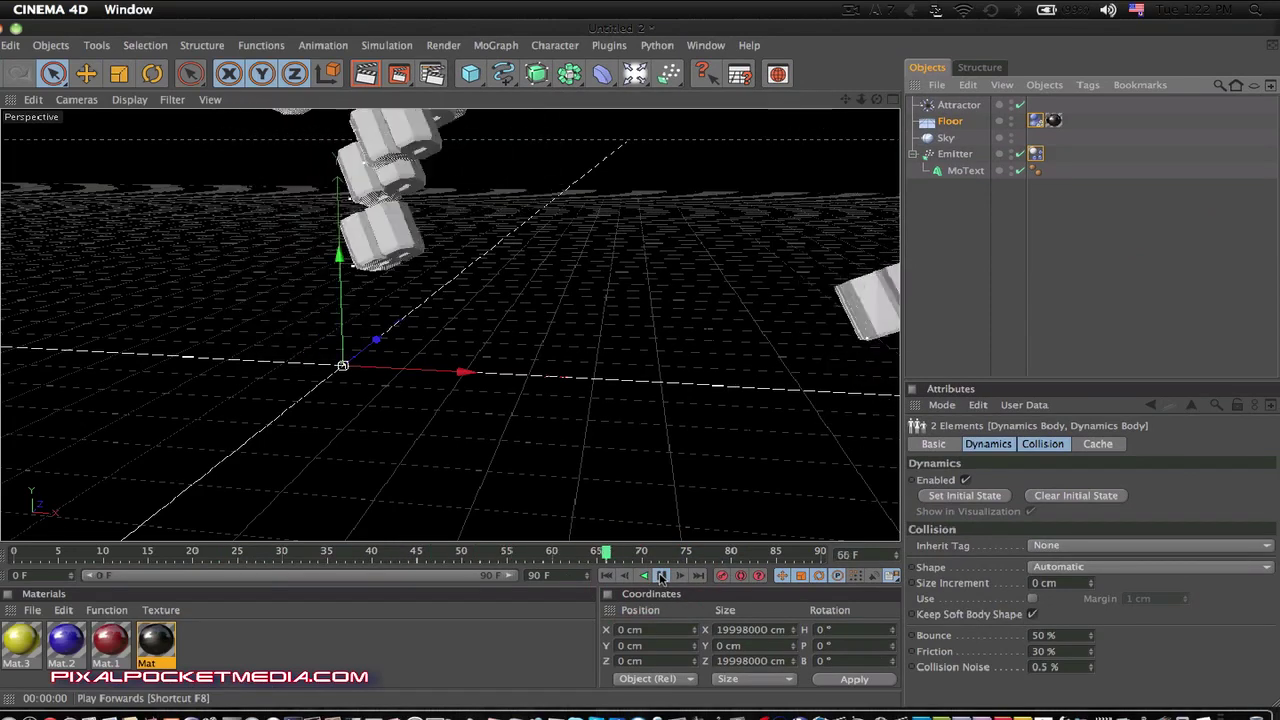
{"action": "left_click", "coordinate": [661, 576]}
{"action": "left_click", "coordinate": [13, 553]}
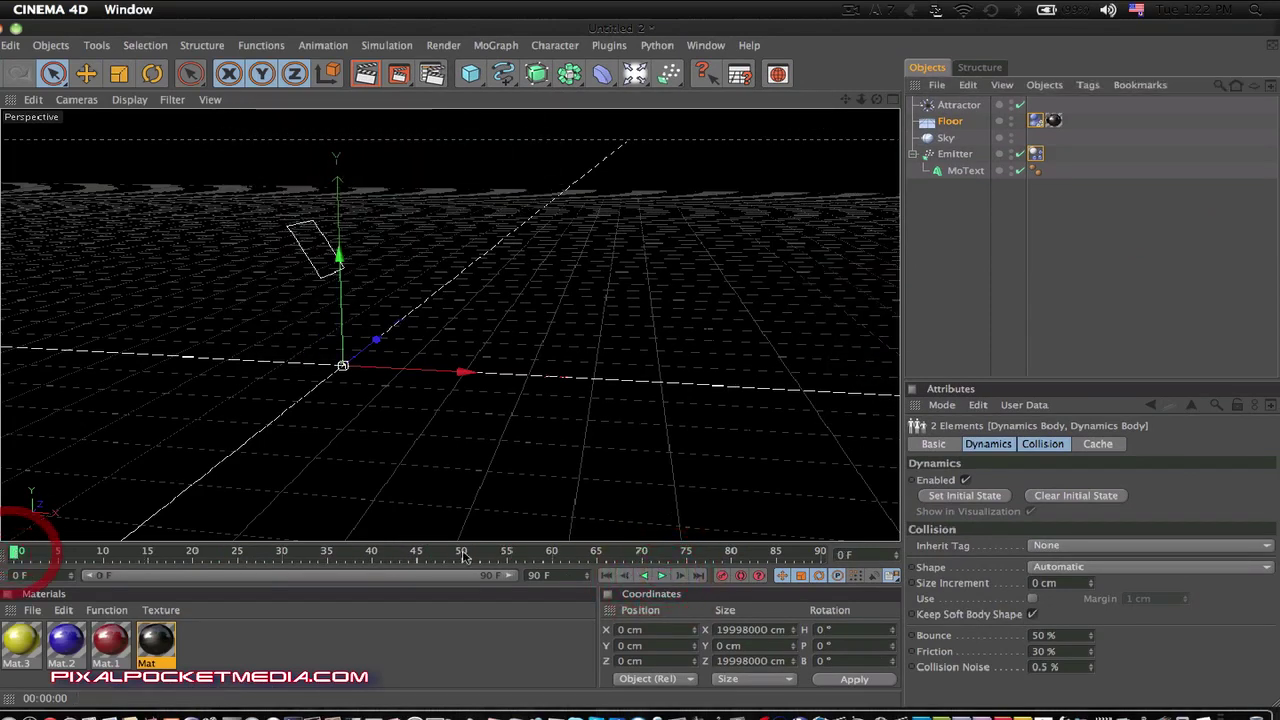
{"action": "left_click", "coordinate": [661, 576]}
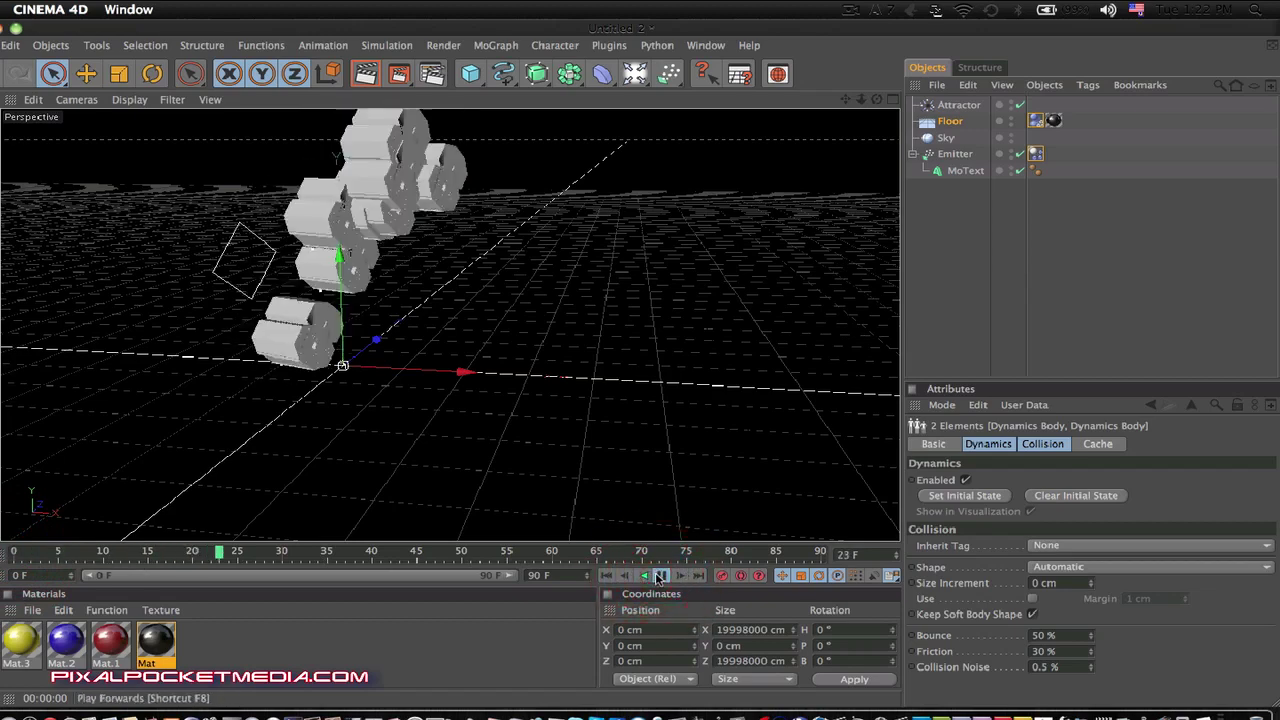
{"action": "left_click", "coordinate": [660, 576]}
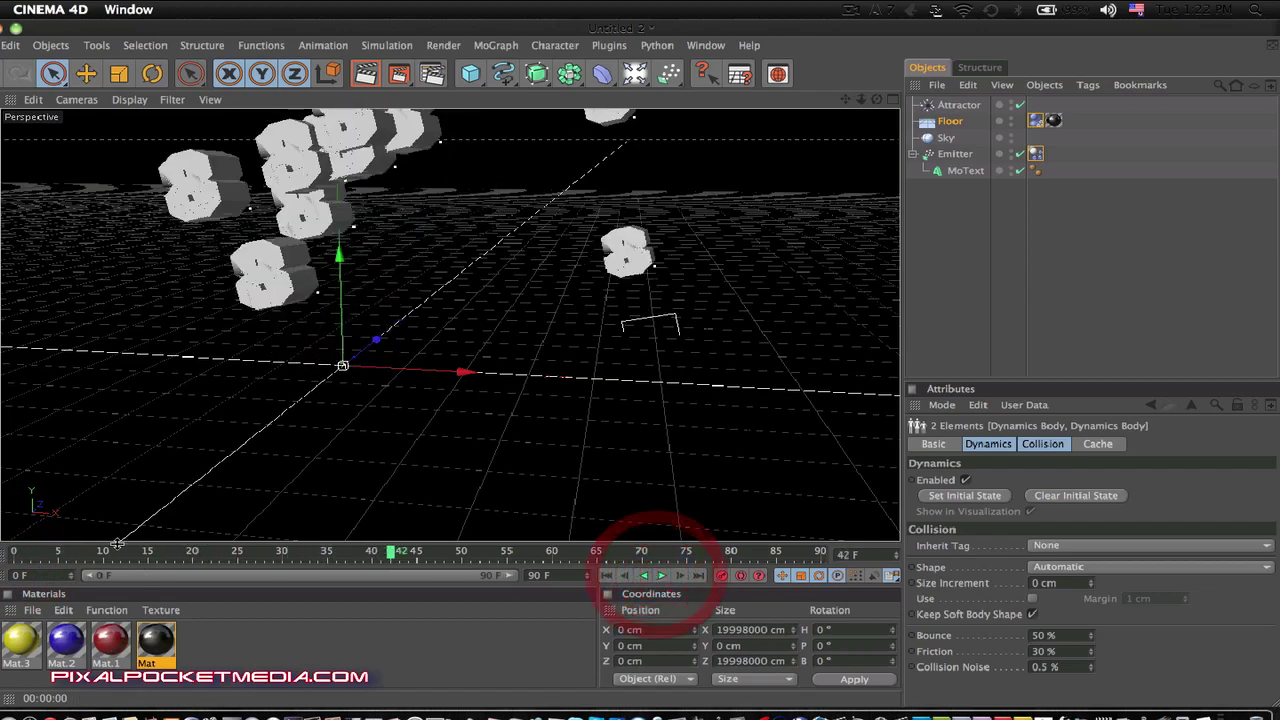
{"action": "left_click", "coordinate": [13, 553]}
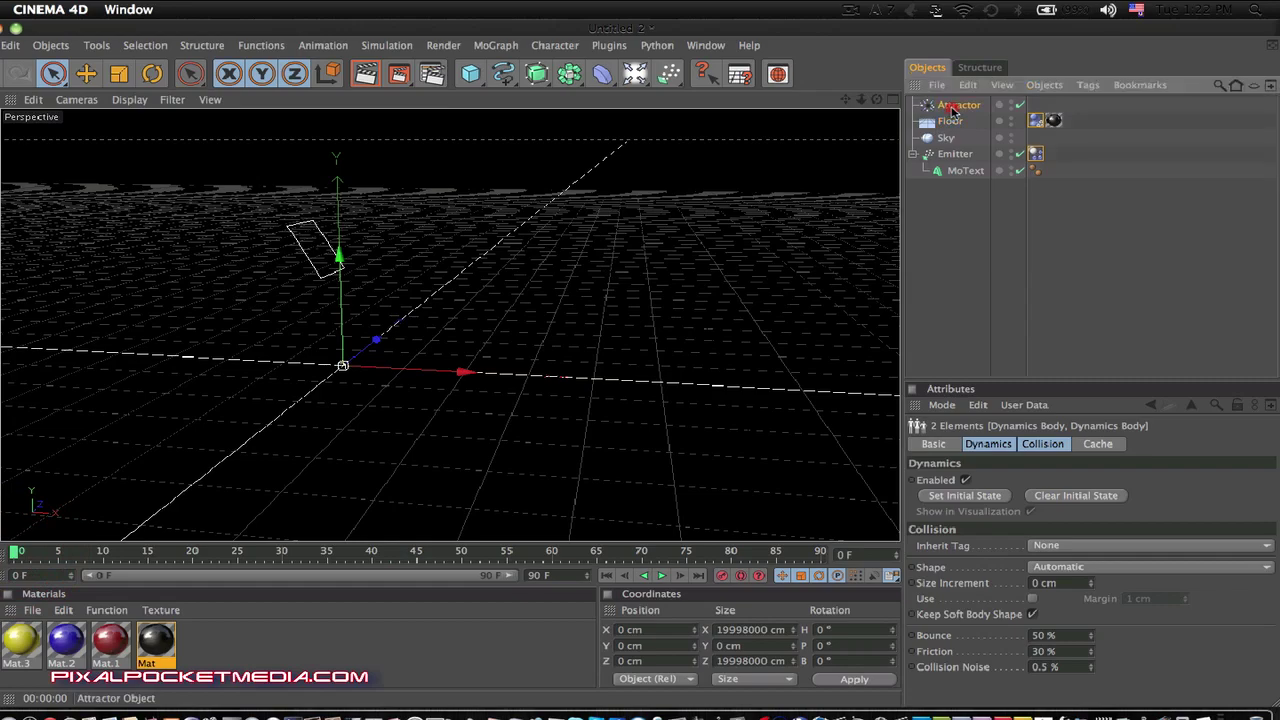
Set the Attractor's Strength to 15000 in its Object properties.
{"action": "left_click", "coordinate": [950, 106]}
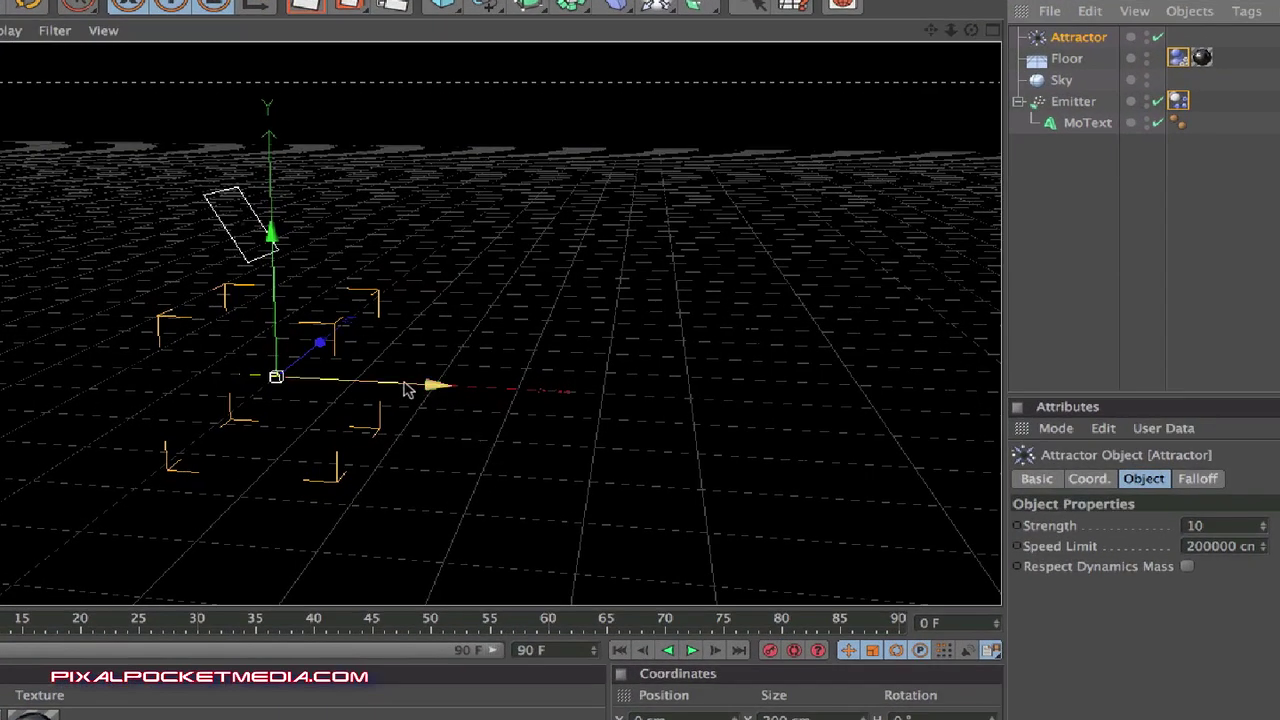
{"action": "left_click", "coordinate": [1148, 481]}
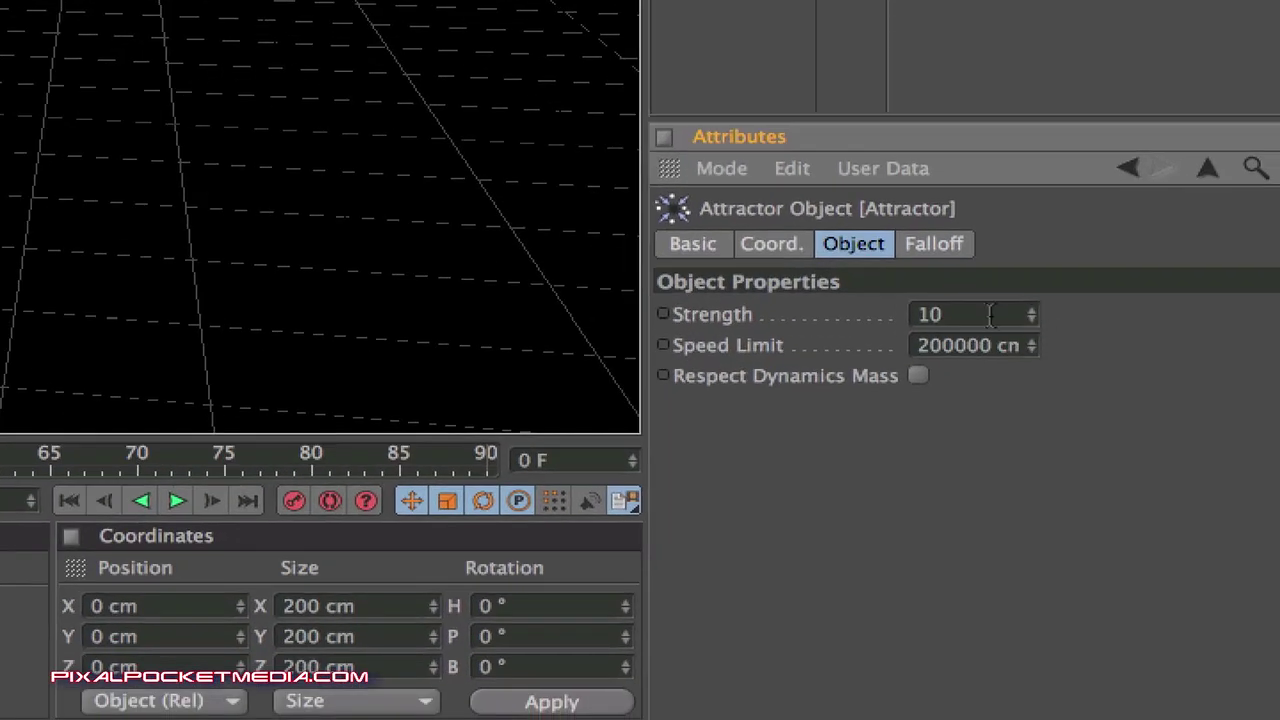
{"action": "left_click", "coordinate": [990, 315]}
{"action": "key", "text": "BackSpace"}
{"action": "type", "text": "15000"}
Set the Attractor's falloff shape to Sphere.
{"action": "left_click", "coordinate": [934, 244]}
{"action": "left_click", "coordinate": [790, 314]}
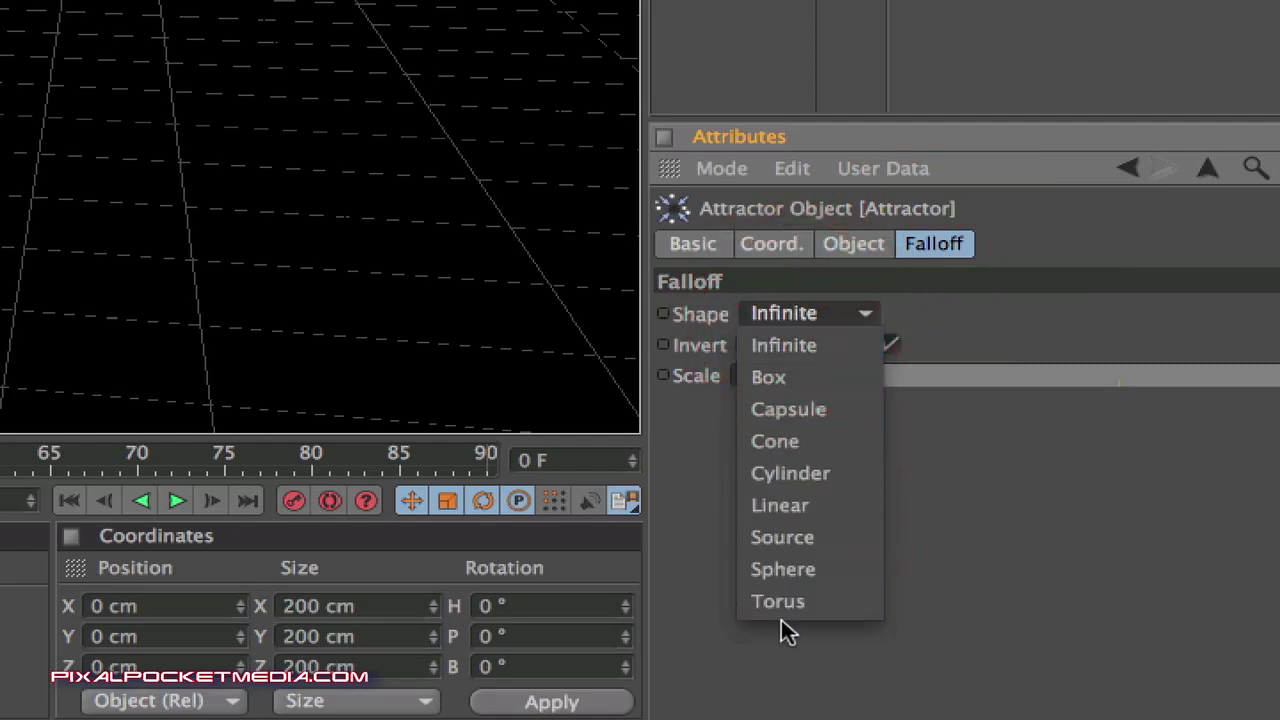
{"action": "left_click", "coordinate": [813, 565]}
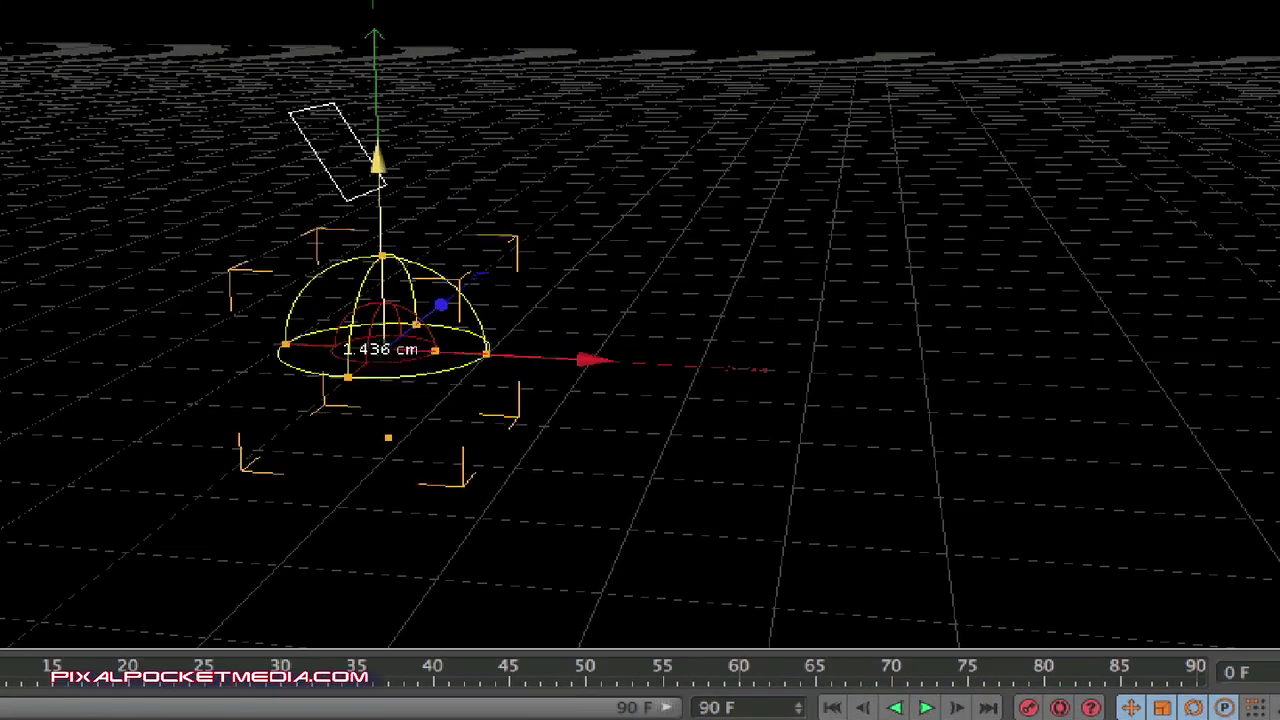
{"action": "left_click_drag", "start_coordinate": [378, 193], "coordinate": [388, 175]}
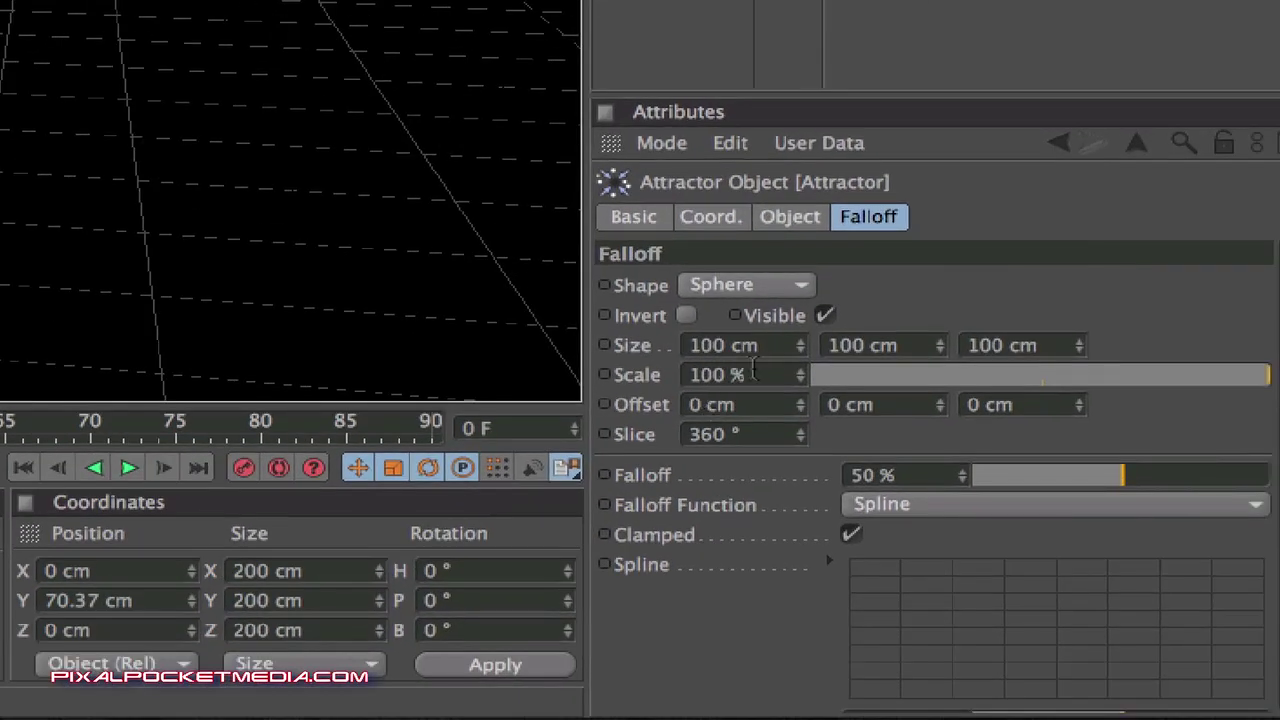
Scale the falloff sphere to 297 % and undo accidental handle resizes.
{"action": "left_click", "coordinate": [799, 370]}
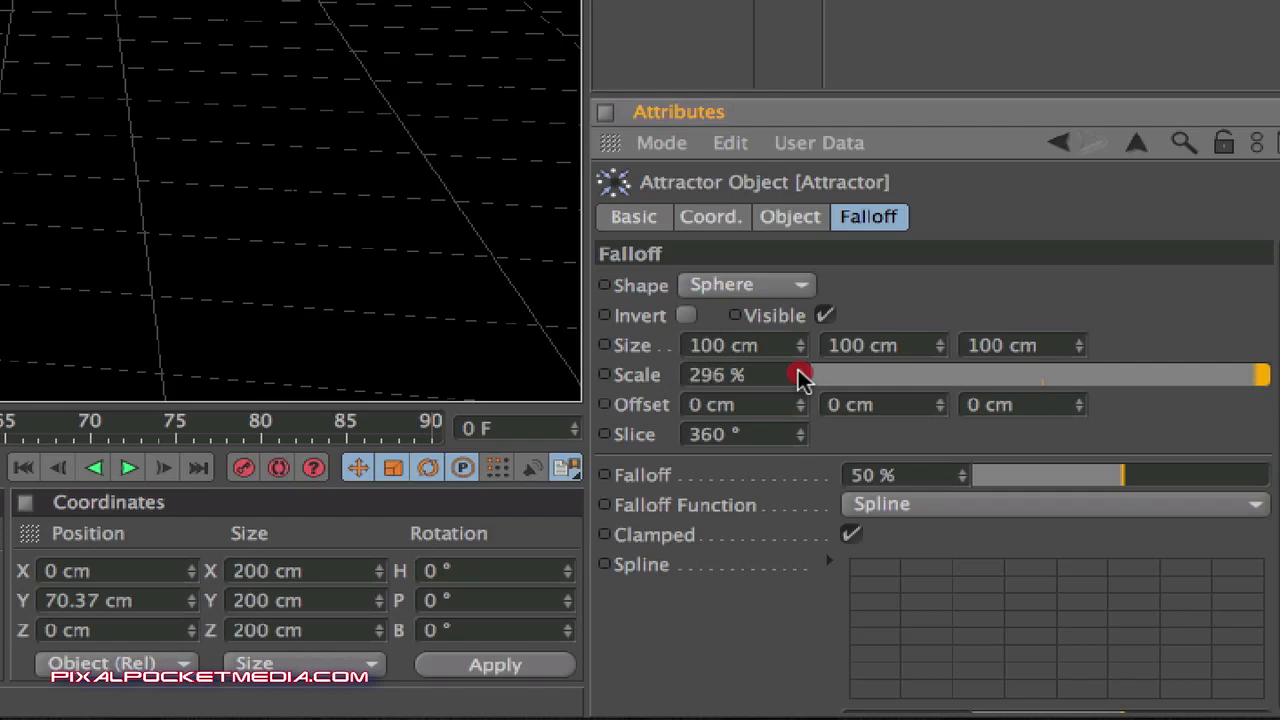
{"action": "left_click_drag", "start_coordinate": [800, 375], "coordinate": [800, 375]}
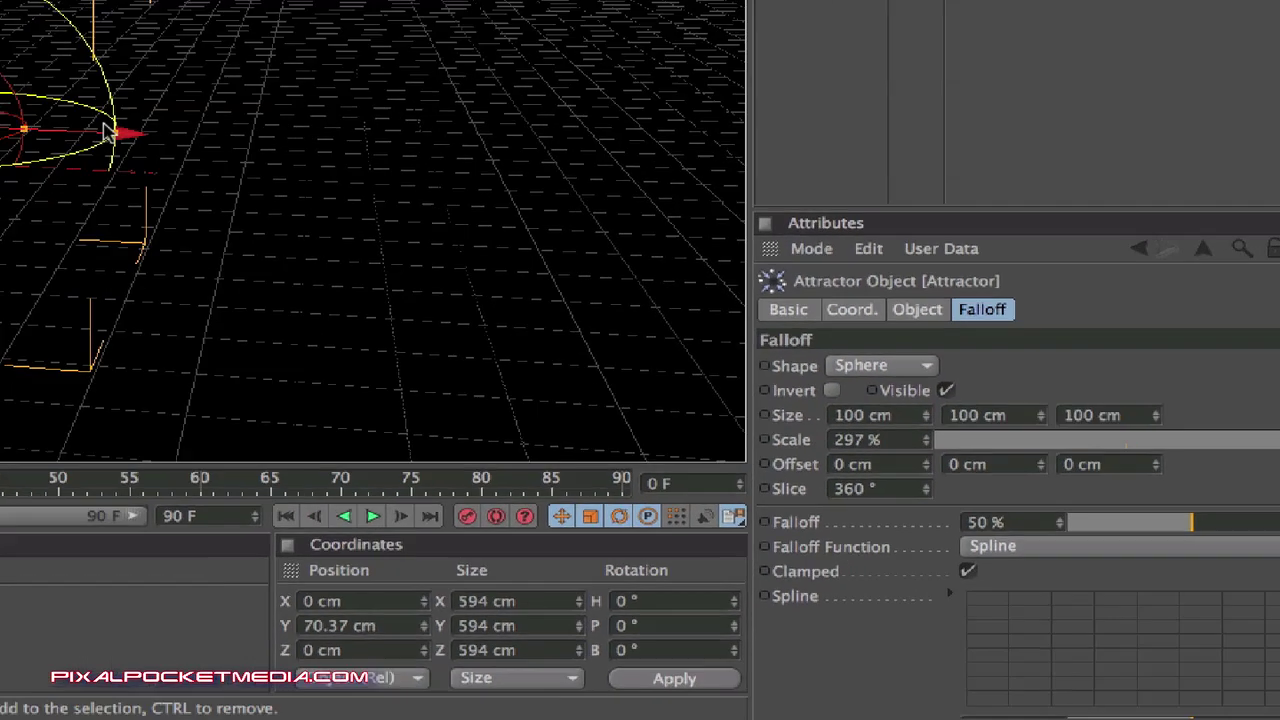
{"action": "left_click_drag", "start_coordinate": [392, 240], "coordinate": [415, 244]}
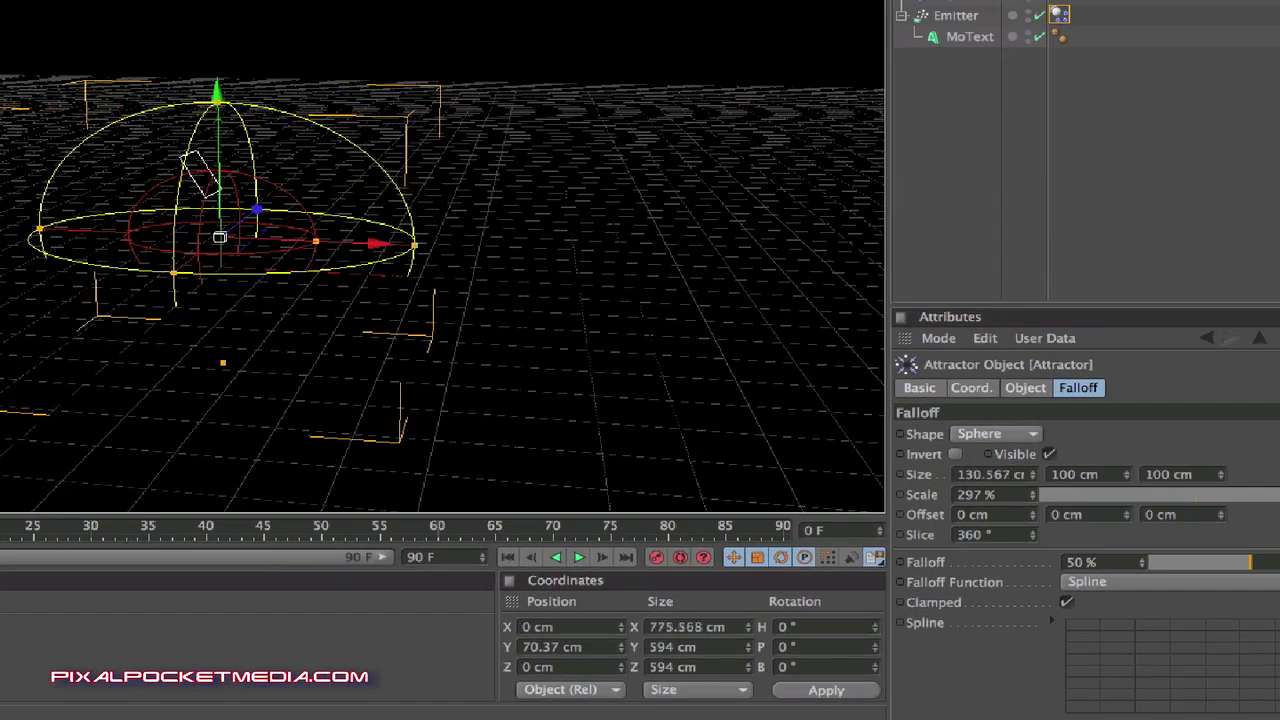
{"action": "key", "text": "ctrl+z"}
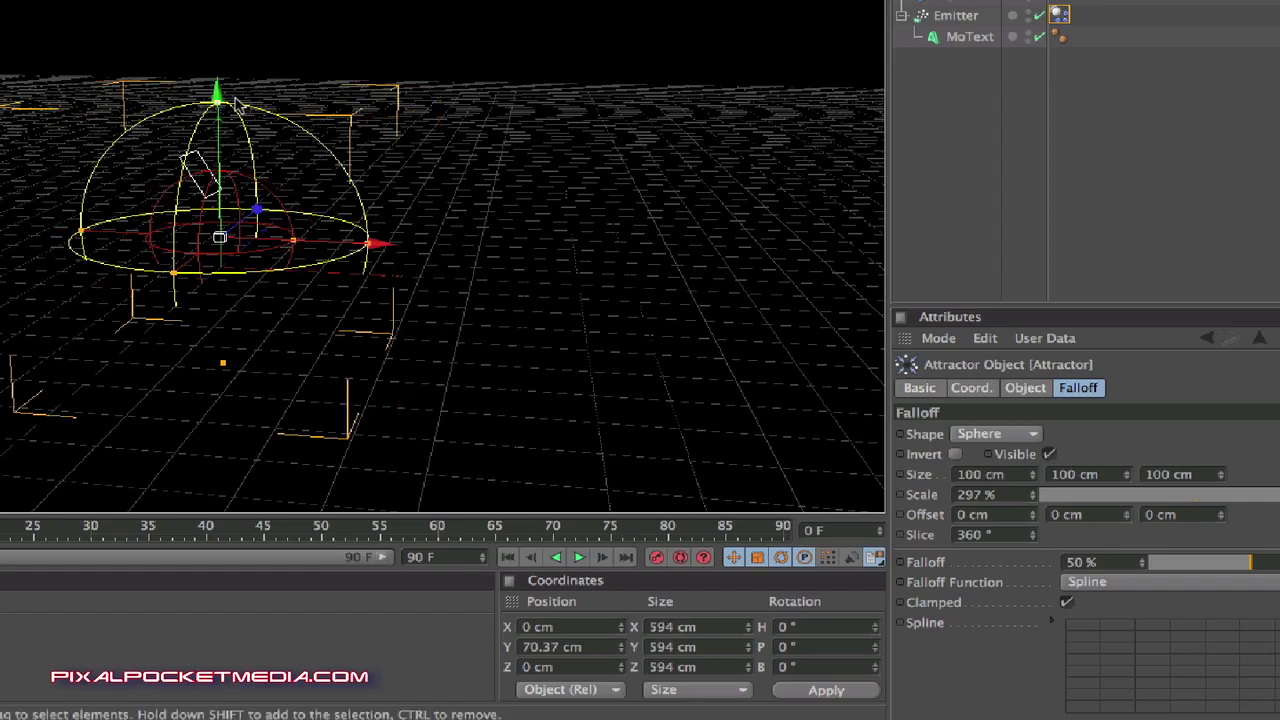
{"action": "left_click_drag", "start_coordinate": [218, 100], "coordinate": [218, 105]}
{"action": "left_click", "coordinate": [44, 43]}
Restore the Attractor sphere's shape, then raise it above the floor and shift it along X.
{"action": "left_click", "coordinate": [85, 69]}
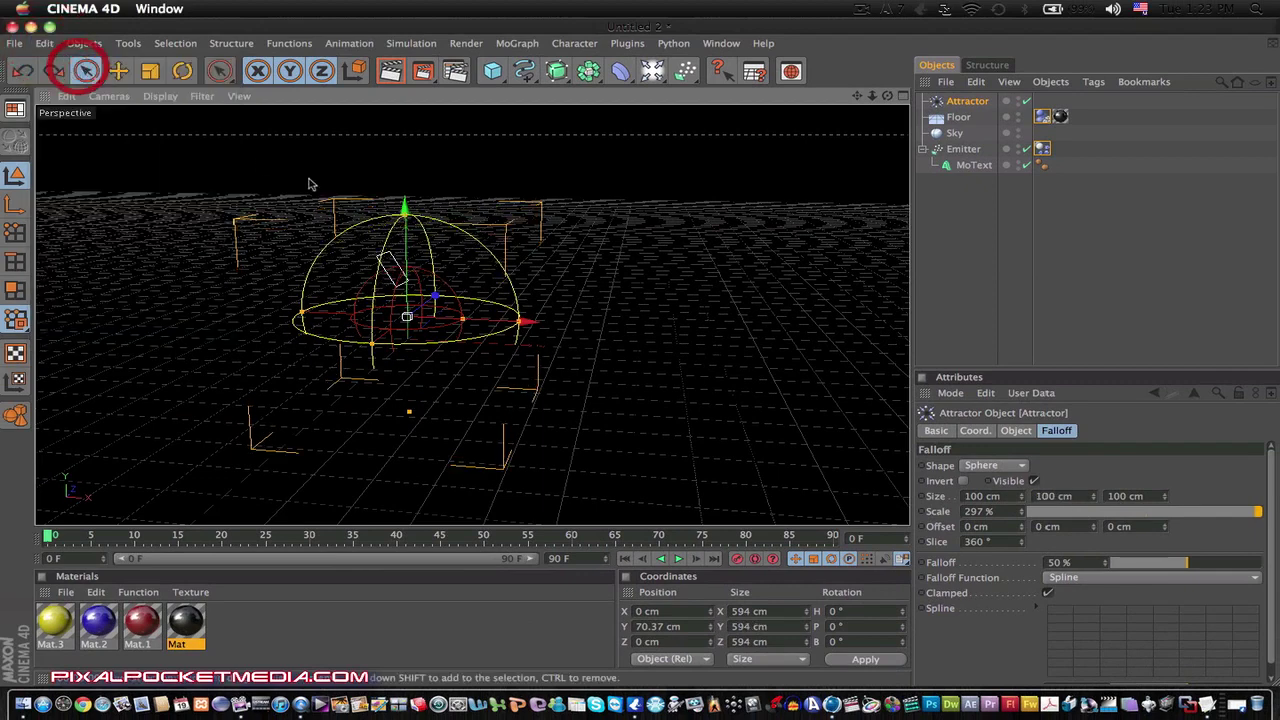
{"action": "left_click_drag", "start_coordinate": [404, 208], "coordinate": [404, 177]}
{"action": "mouse_move", "coordinate": [525, 291]}
{"action": "left_mouse_down"}
{"action": "mouse_move", "coordinate": [645, 295]}
{"action": "mouse_move", "coordinate": [508, 295]}
{"action": "mouse_move", "coordinate": [531, 295]}
{"action": "left_mouse_up"}
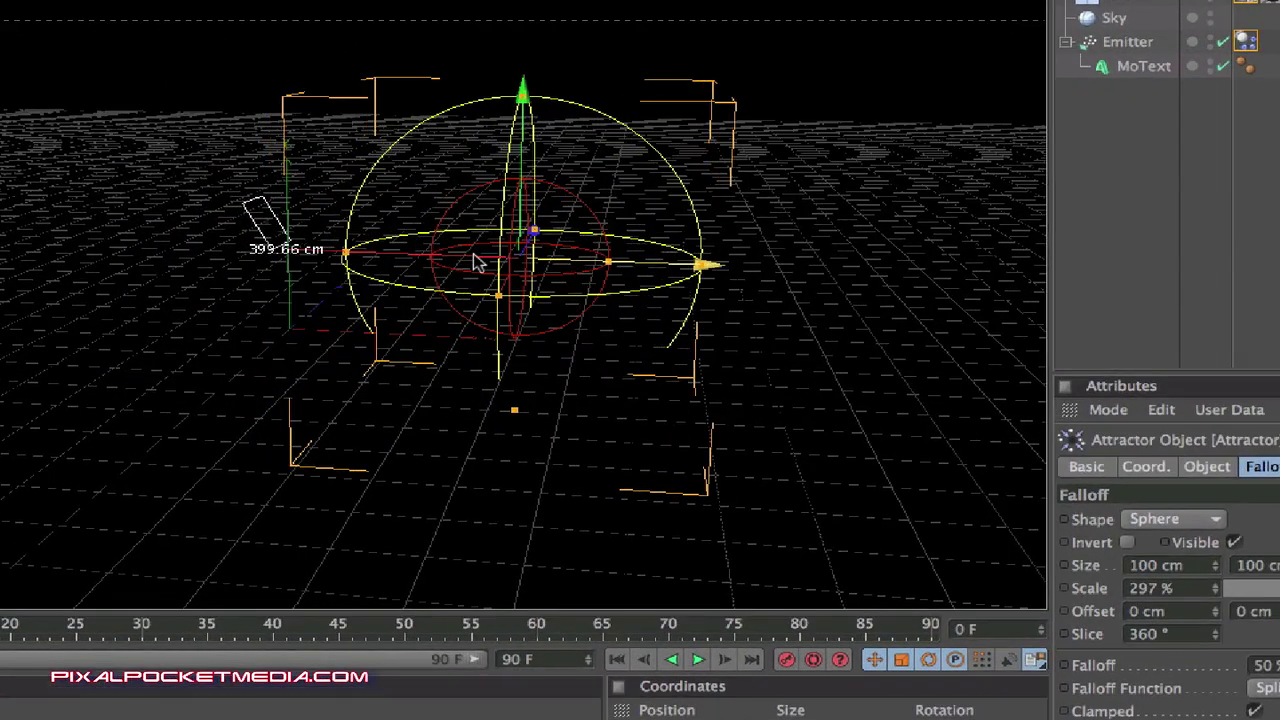
{"action": "left_click_drag", "start_coordinate": [476, 262], "coordinate": [476, 262]}
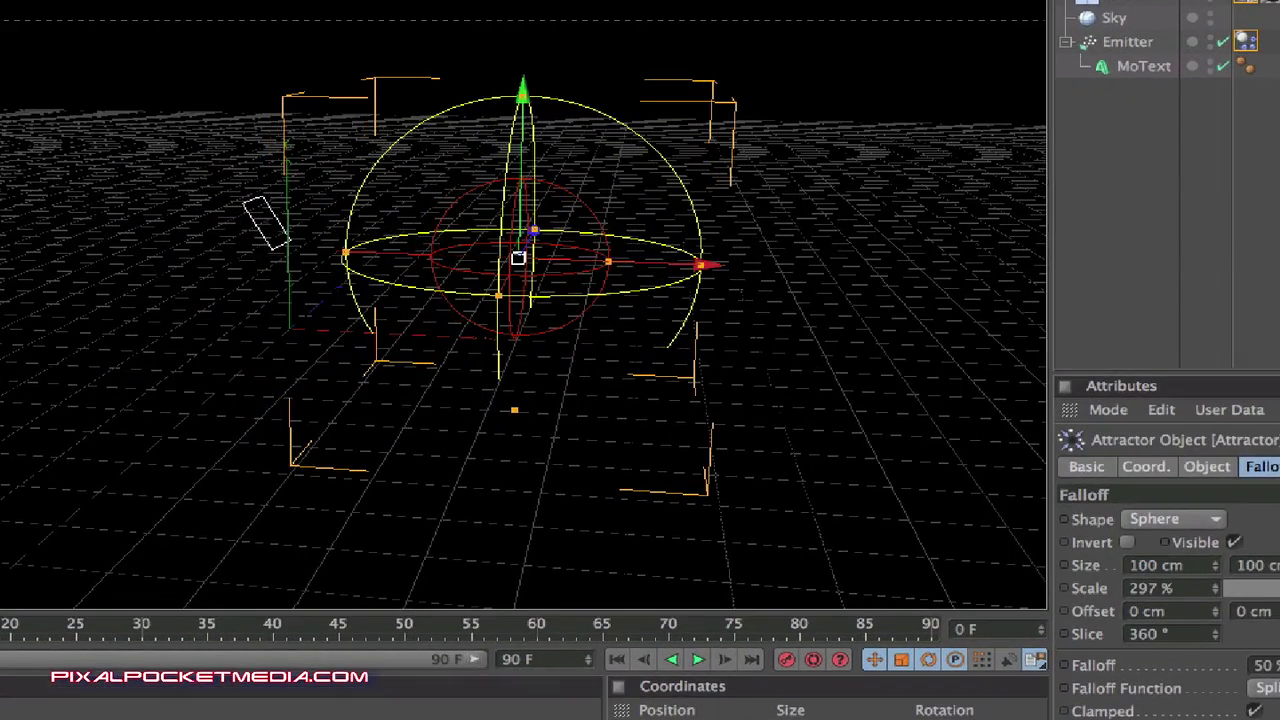
Play the simulation to test the Attractor, then stop and rewind to frame 0.
{"action": "left_click", "coordinate": [697, 660]}
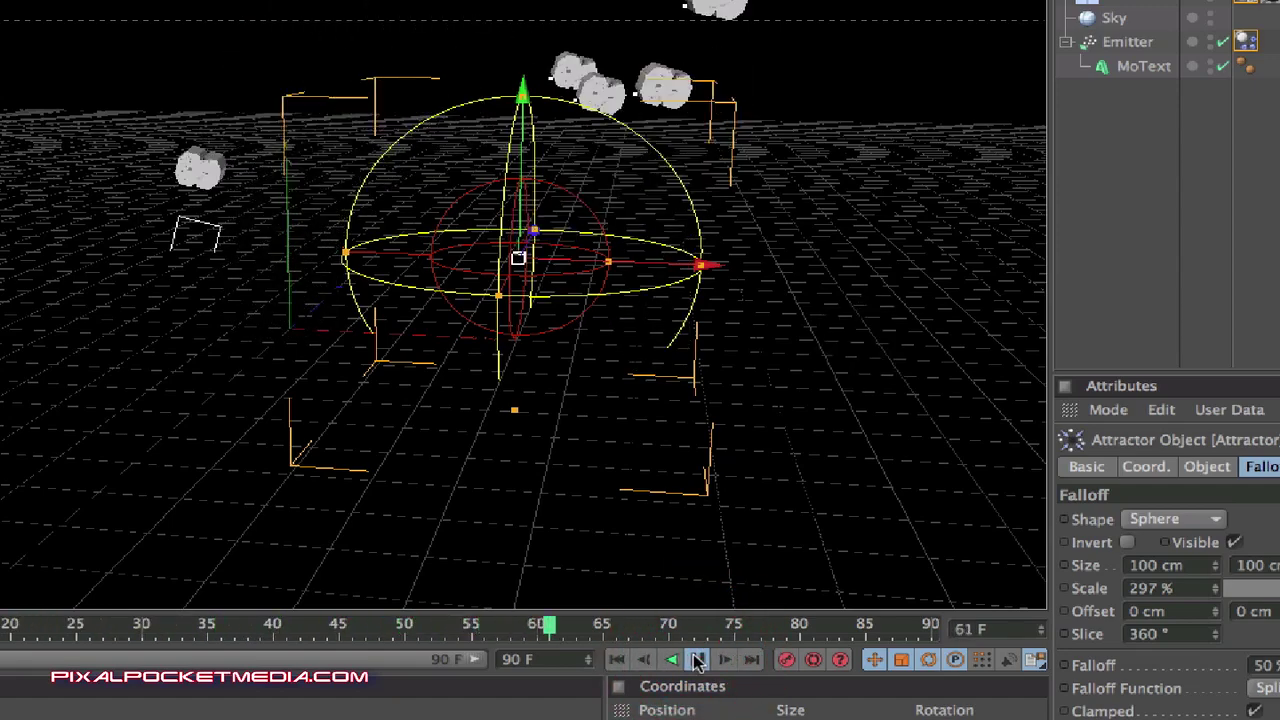
{"action": "left_click", "coordinate": [697, 660]}
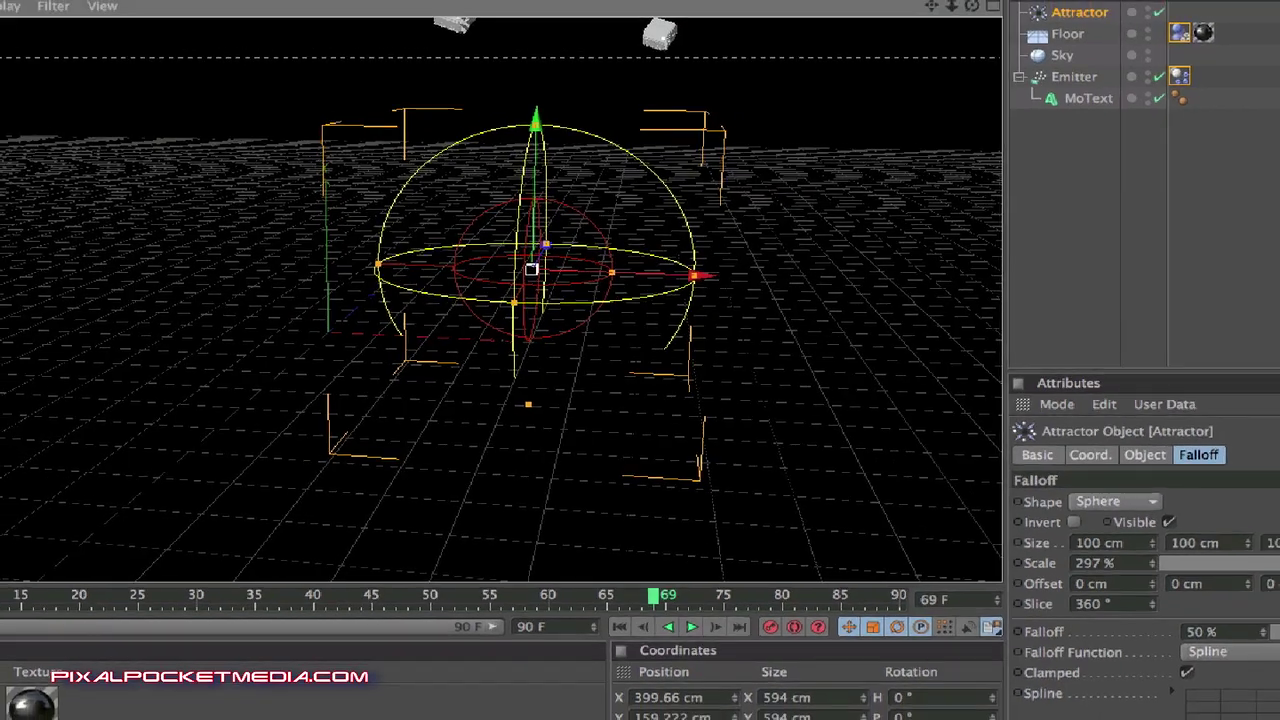
{"action": "key", "text": "shift+f"}
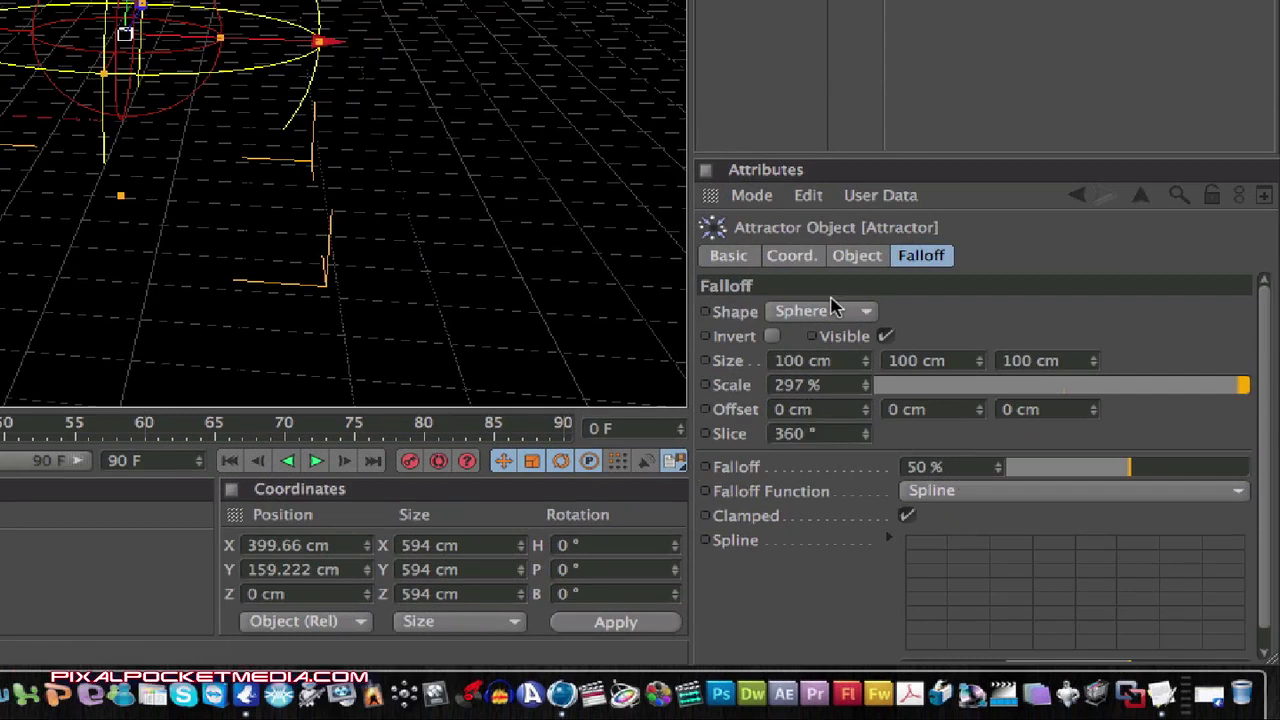
Change the Attractor's Speed Limit from 200000 to 350 and briefly preview the playback.
{"action": "left_click", "coordinate": [853, 256]}
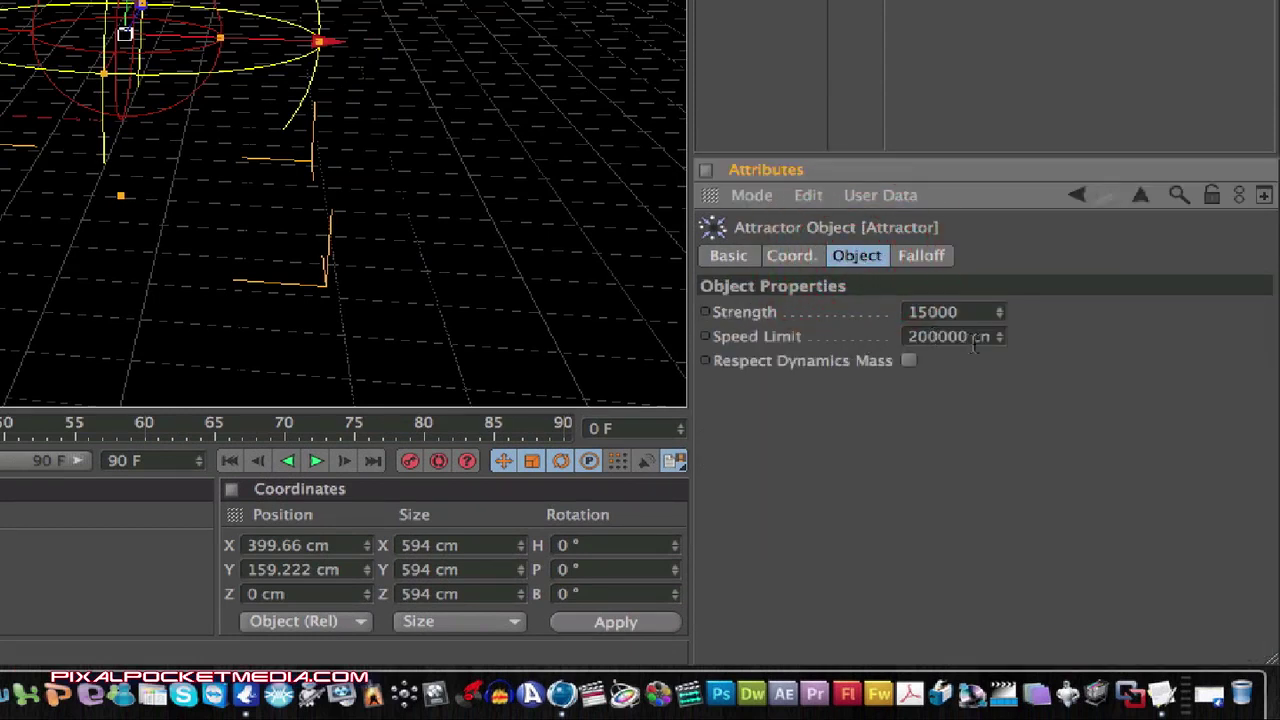
{"action": "left_click_drag", "start_coordinate": [970, 338], "coordinate": [857, 333]}
{"action": "key", "text": "BackSpace"}
{"action": "type", "text": "350"}
{"action": "left_click", "coordinate": [960, 405]}
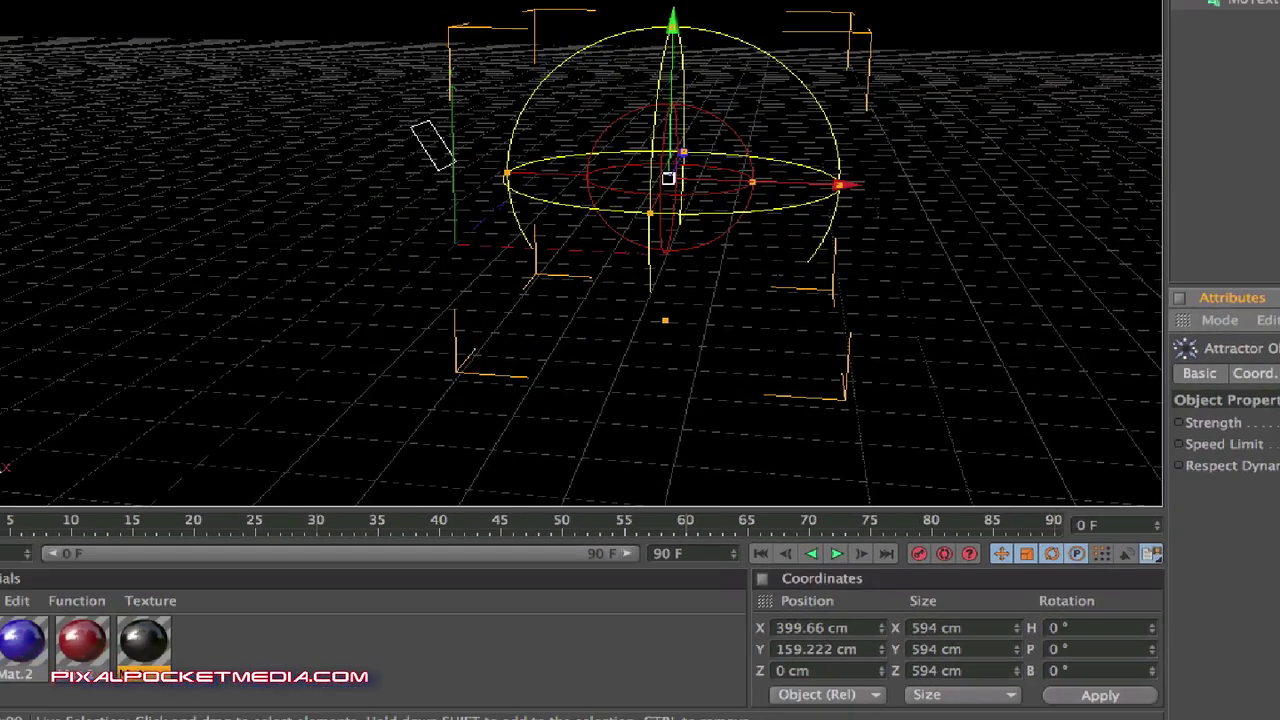
{"action": "left_click", "coordinate": [832, 555]}
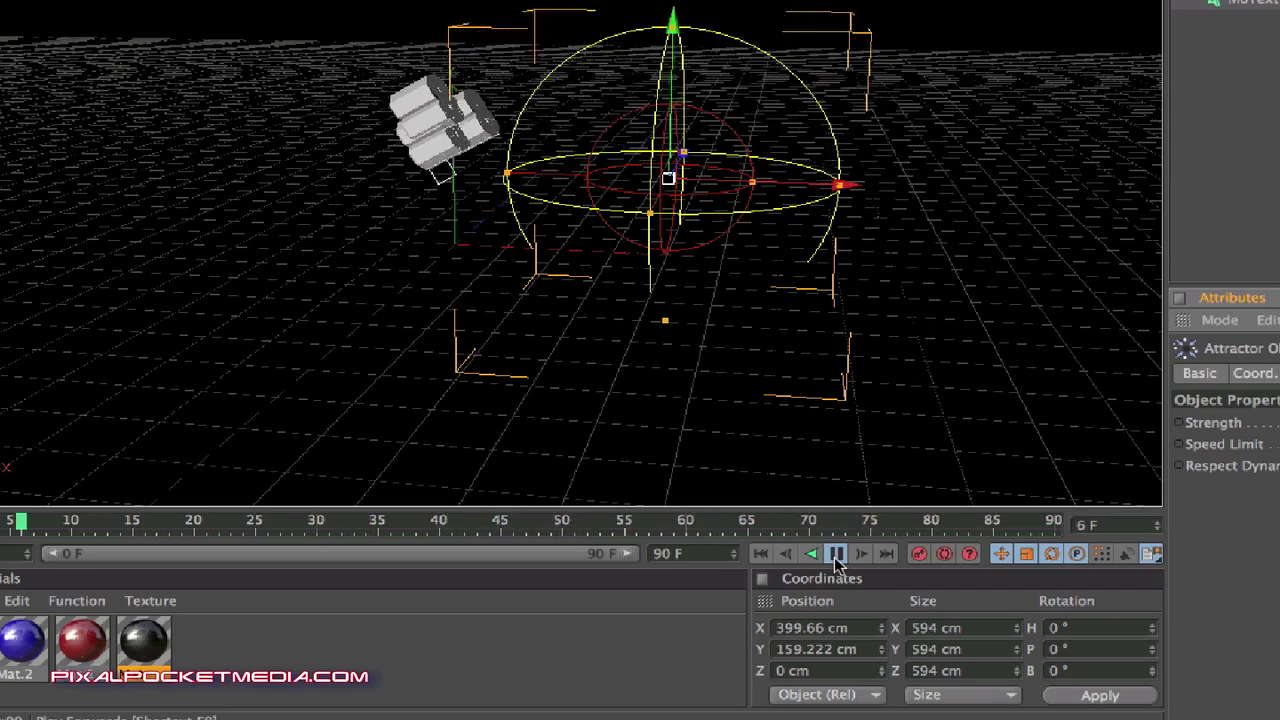
{"action": "left_click", "coordinate": [836, 555]}
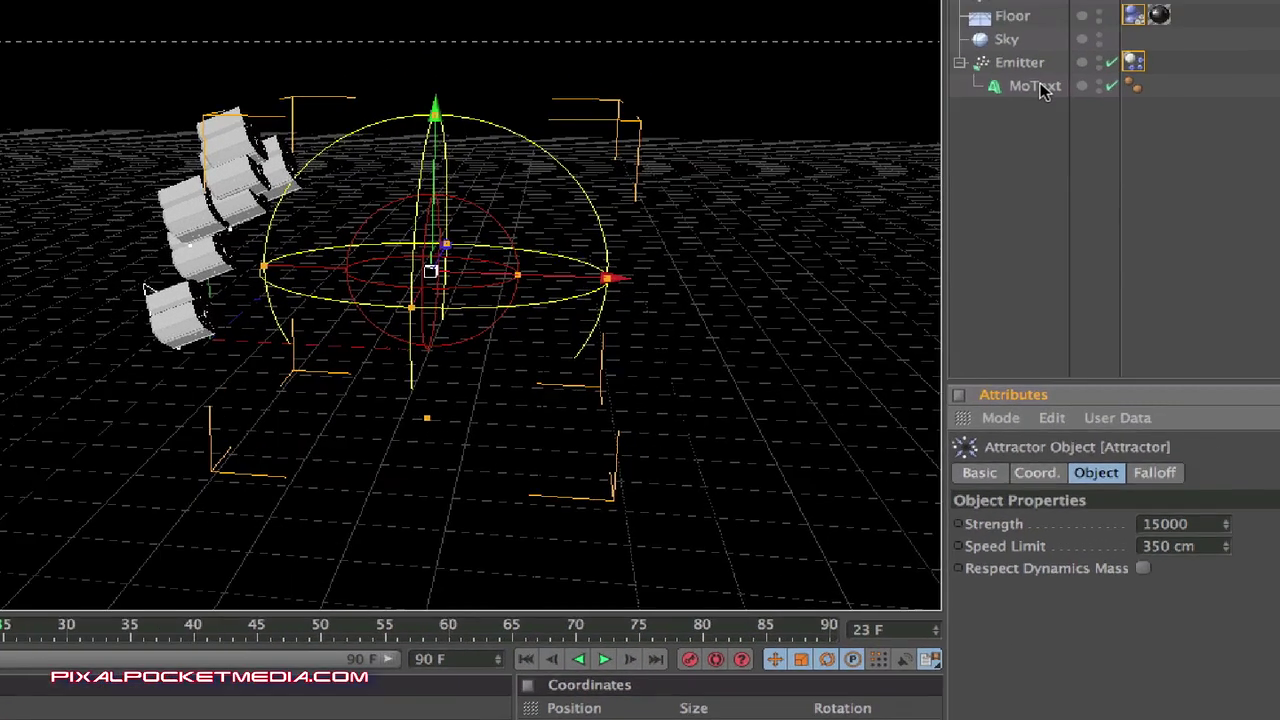
Select the MoText and lower its Height to 50 cm.
{"action": "left_click", "coordinate": [850, 159]}
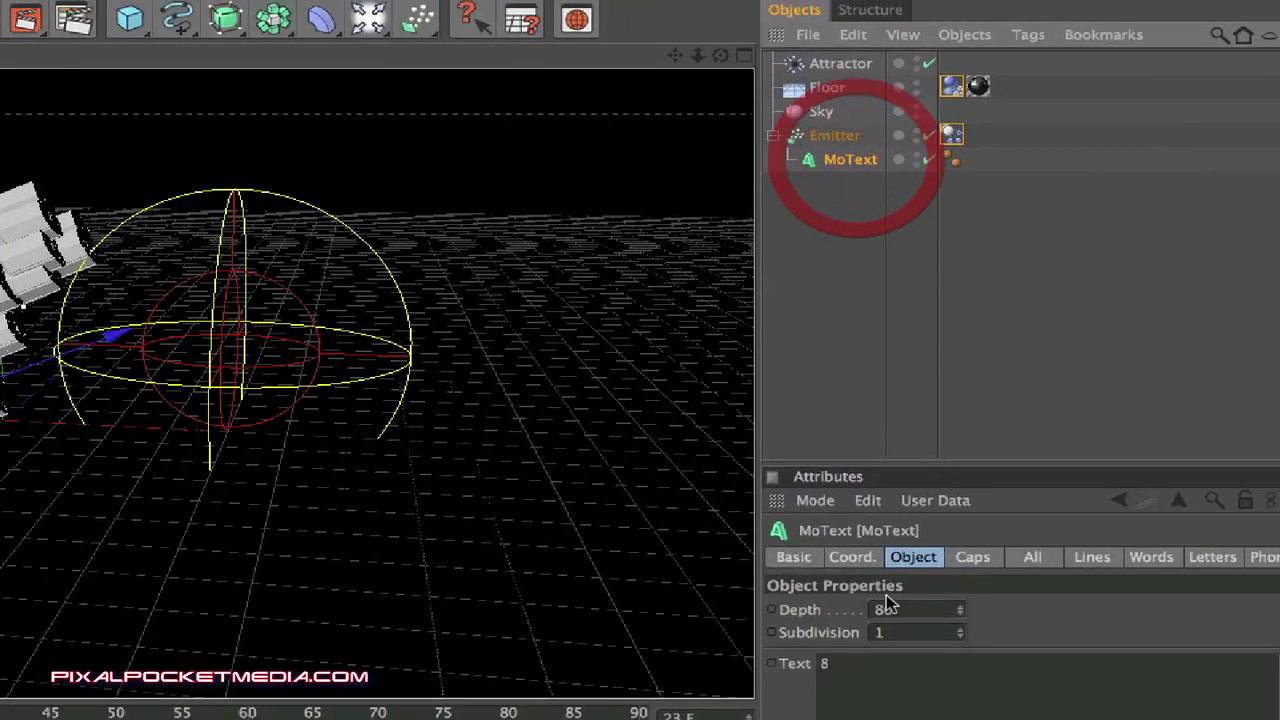
{"action": "left_click", "coordinate": [930, 612]}
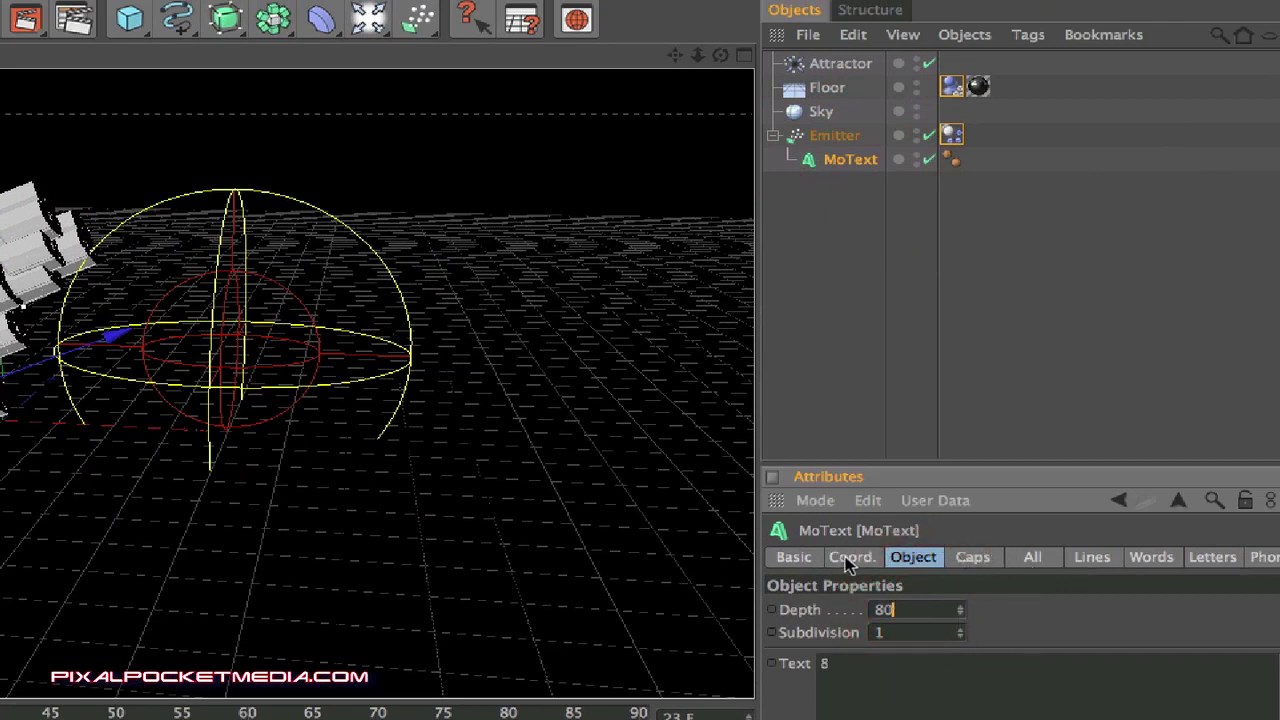
{"action": "left_click", "coordinate": [810, 557]}
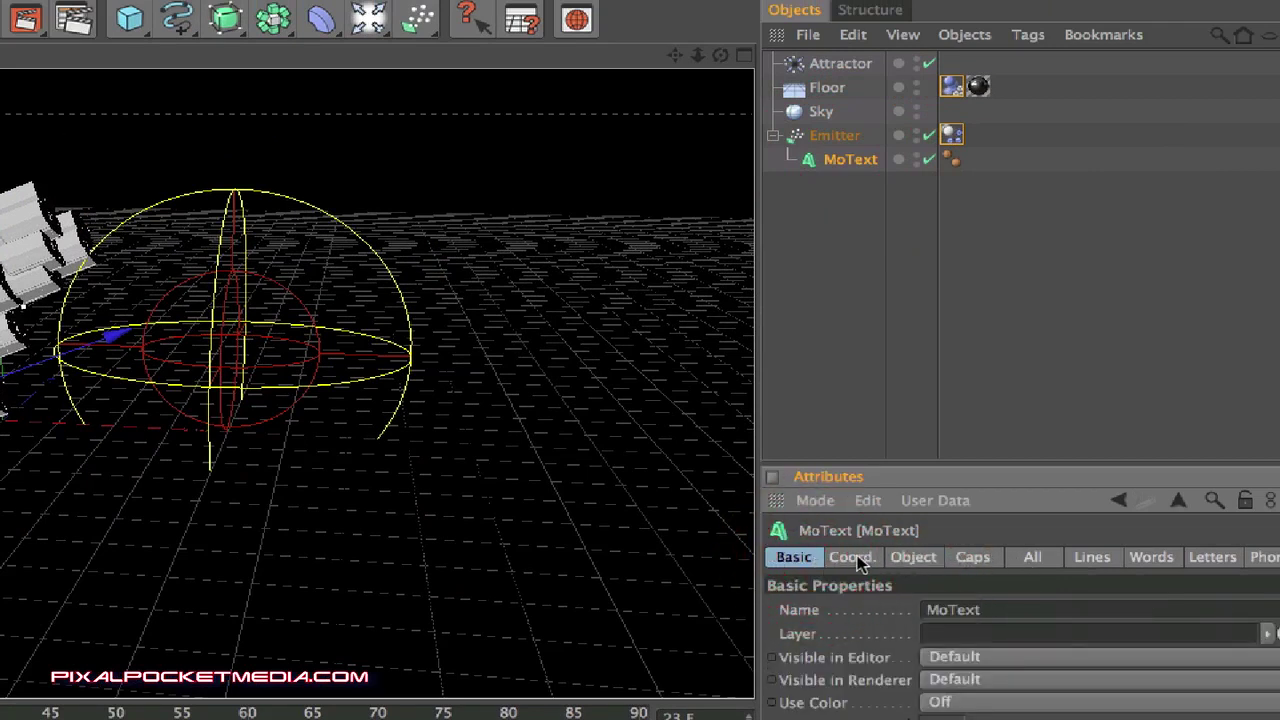
{"action": "left_click", "coordinate": [913, 557]}
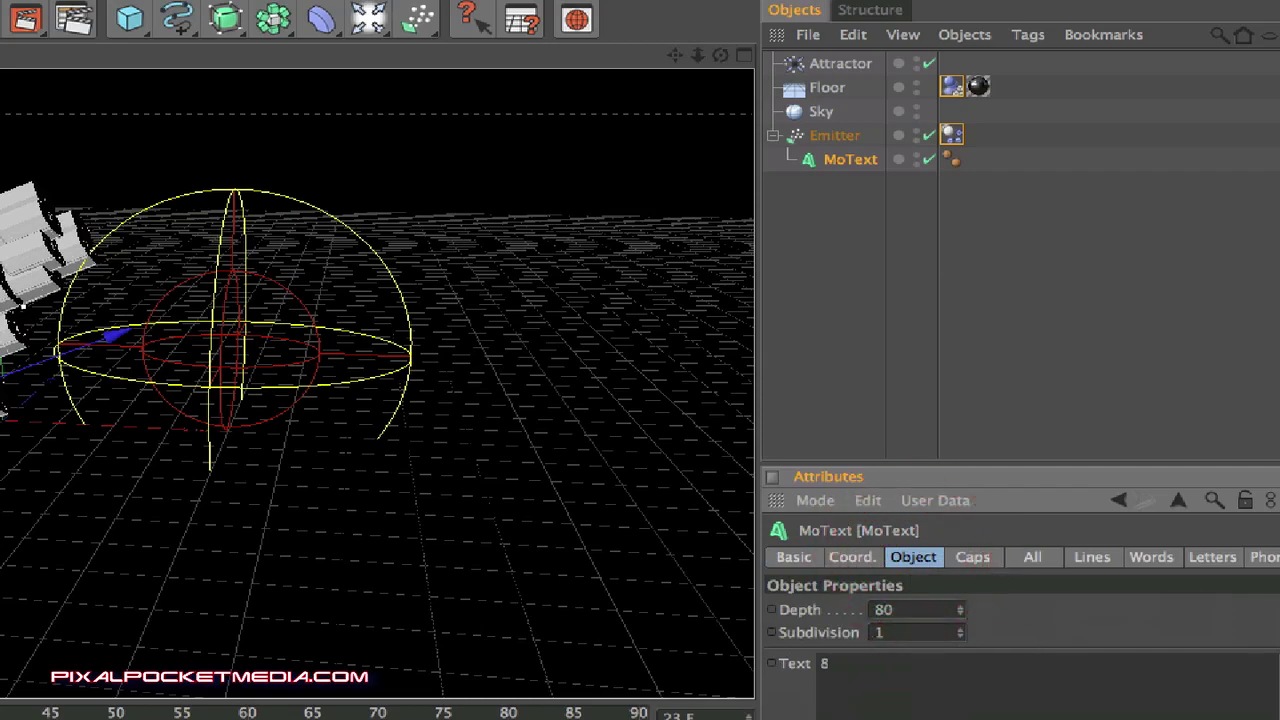
{"action": "left_click_drag", "start_coordinate": [1016, 719], "coordinate": [1016, 719]}
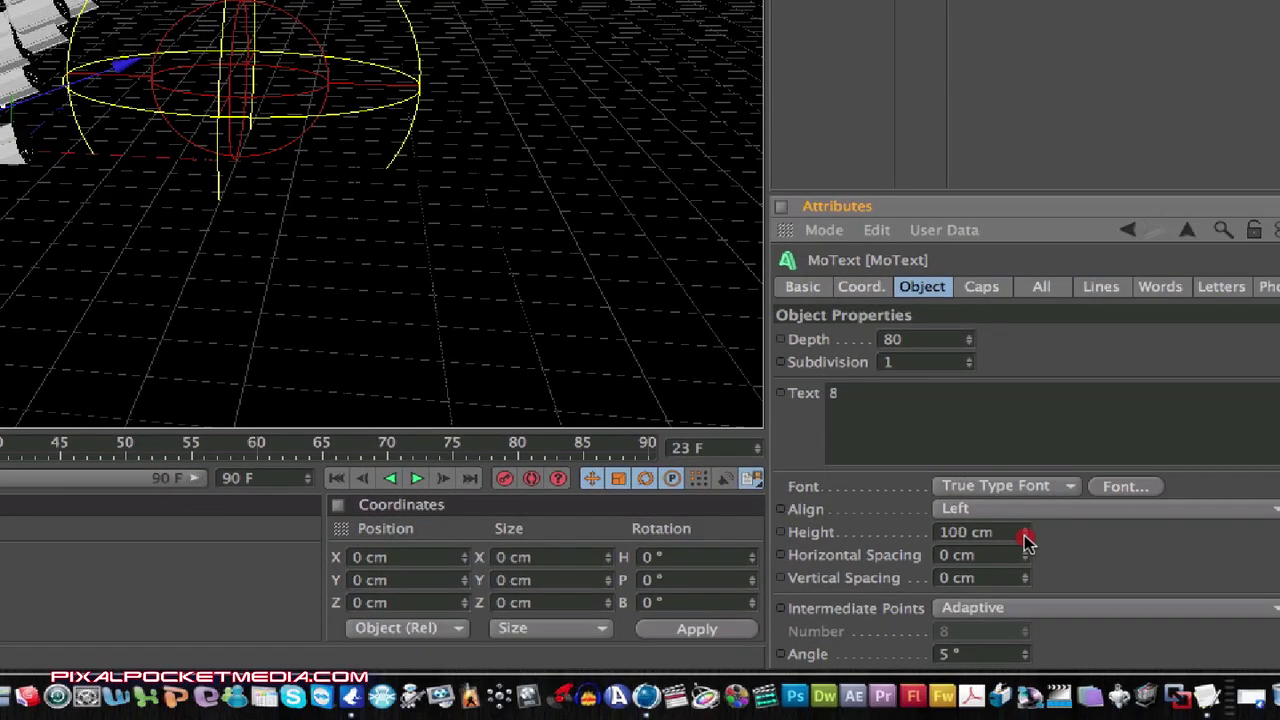
{"action": "left_click_drag", "start_coordinate": [1027, 541], "coordinate": [1027, 541]}
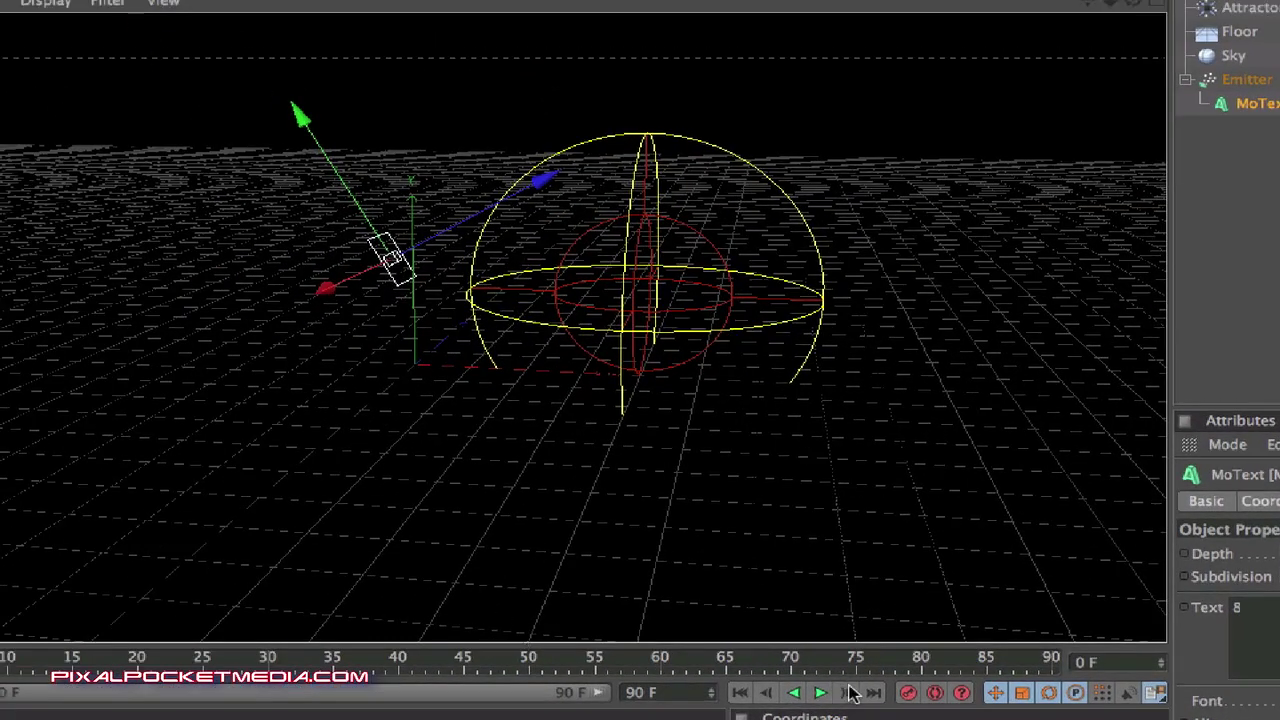
Play the animation to see the smaller 8s, then stop and rewind to frame 0.
{"action": "left_click", "coordinate": [815, 694]}
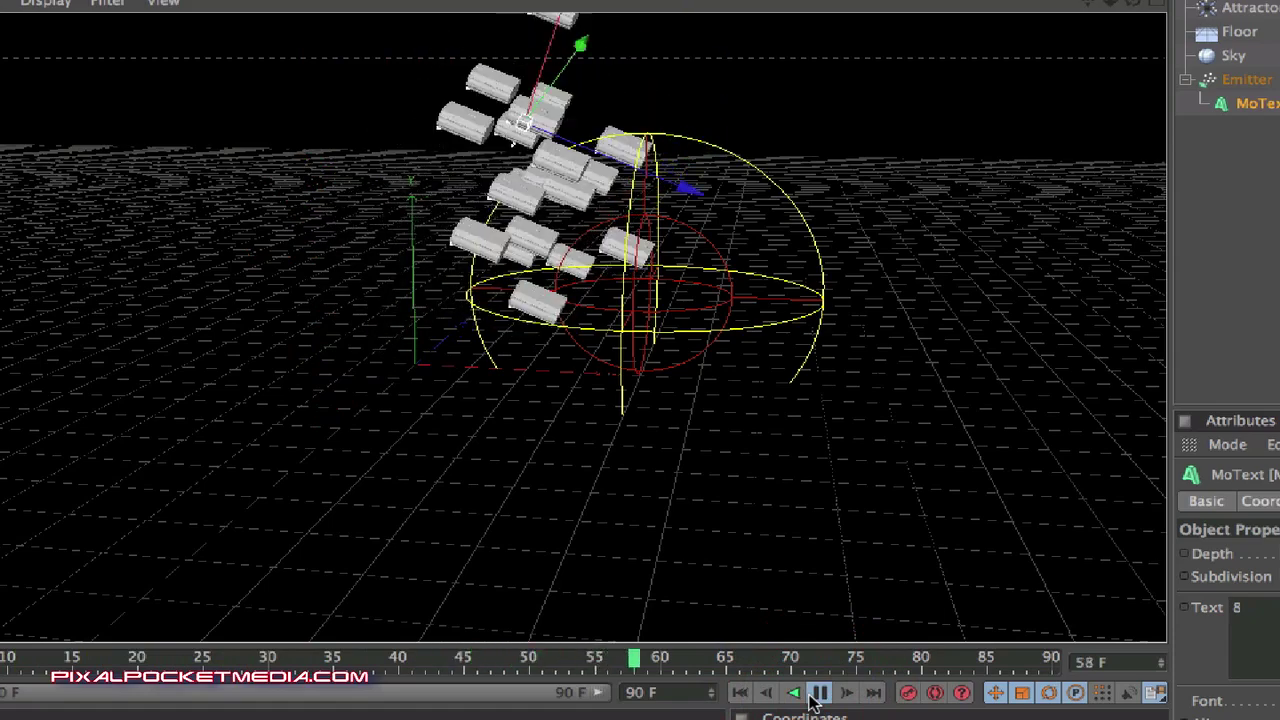
{"action": "left_click", "coordinate": [818, 694]}
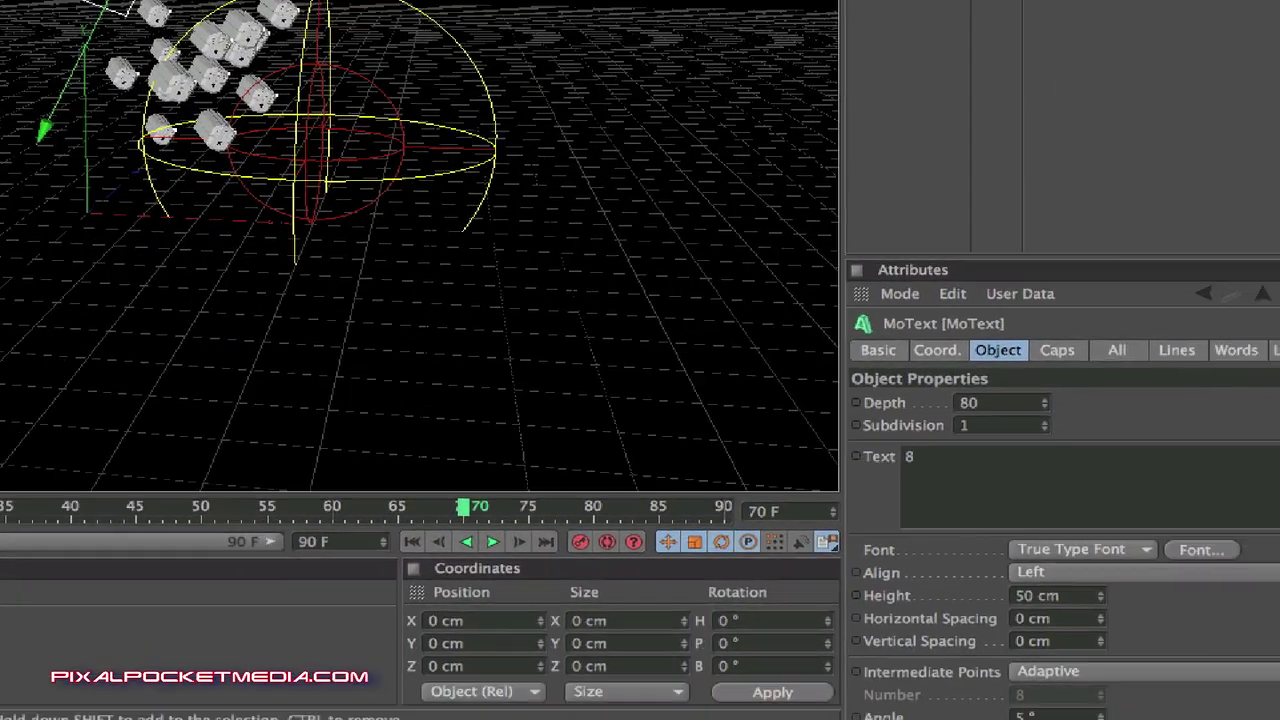
{"action": "key", "text": "shift+f"}
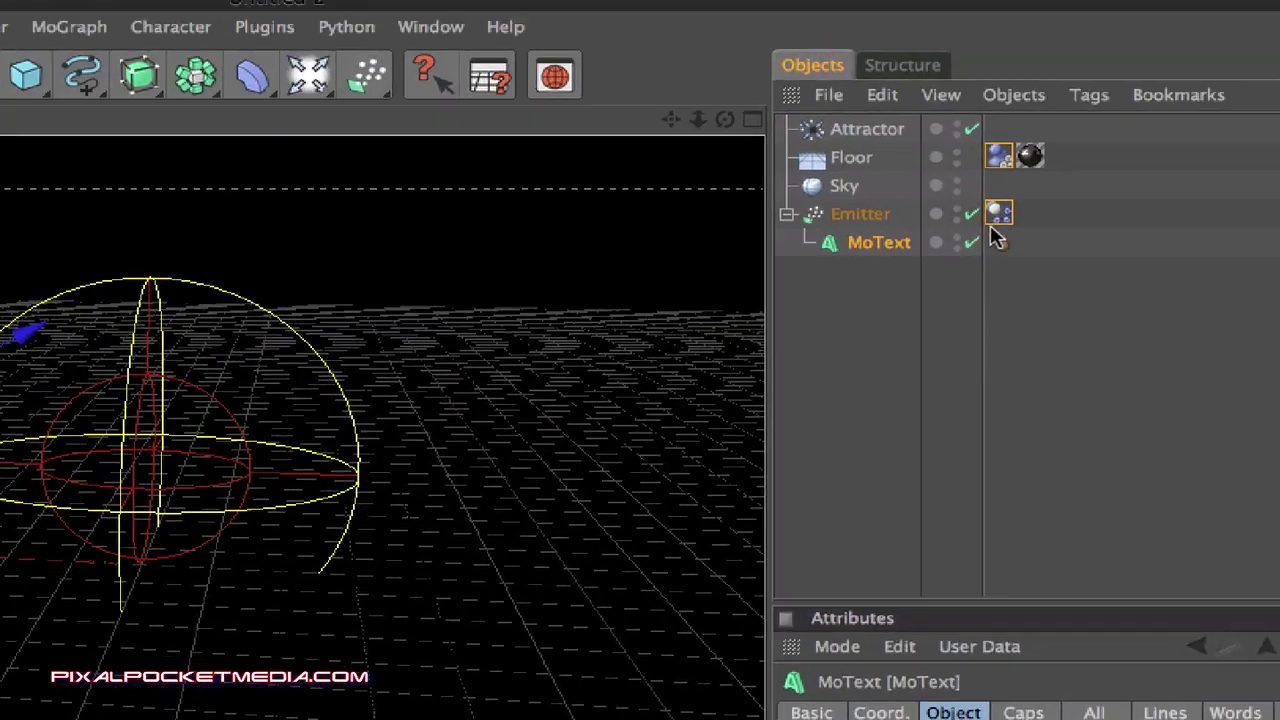
Delete the Dynamics Body tag from the Emitter.
{"action": "left_click", "coordinate": [1001, 230]}
{"action": "right_click", "coordinate": [1001, 230]}
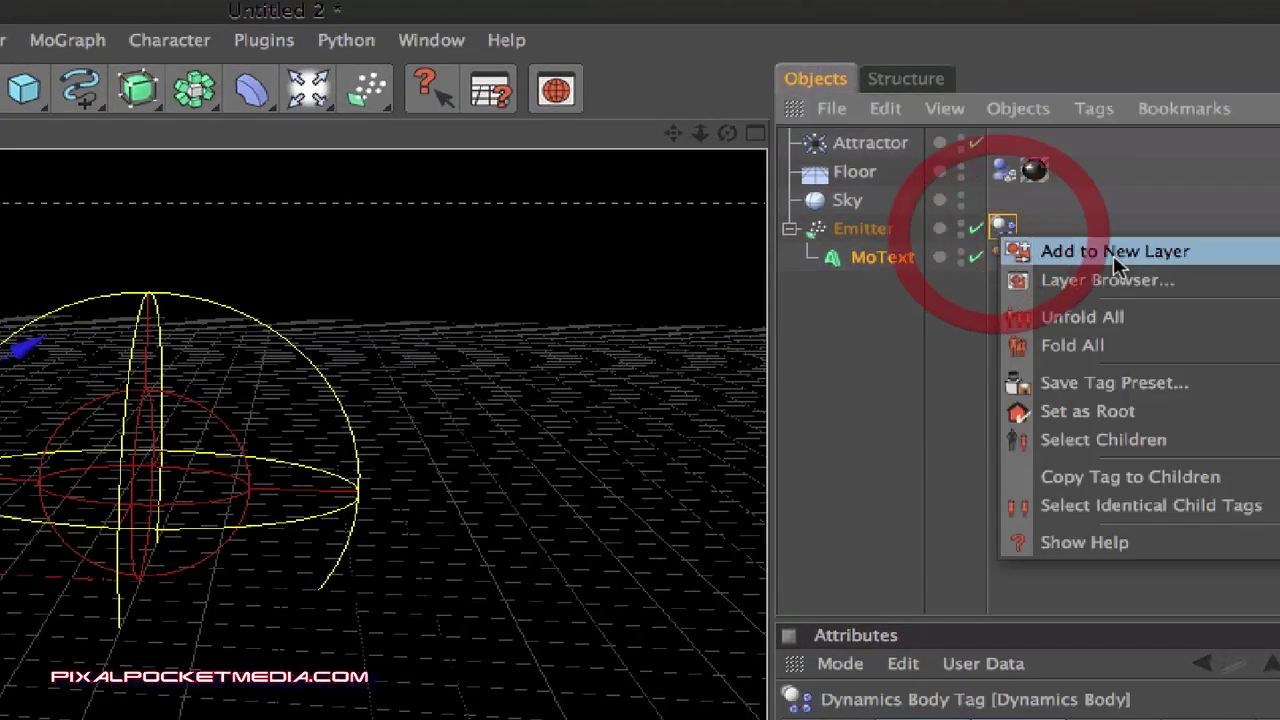
{"action": "left_click", "coordinate": [1072, 345]}
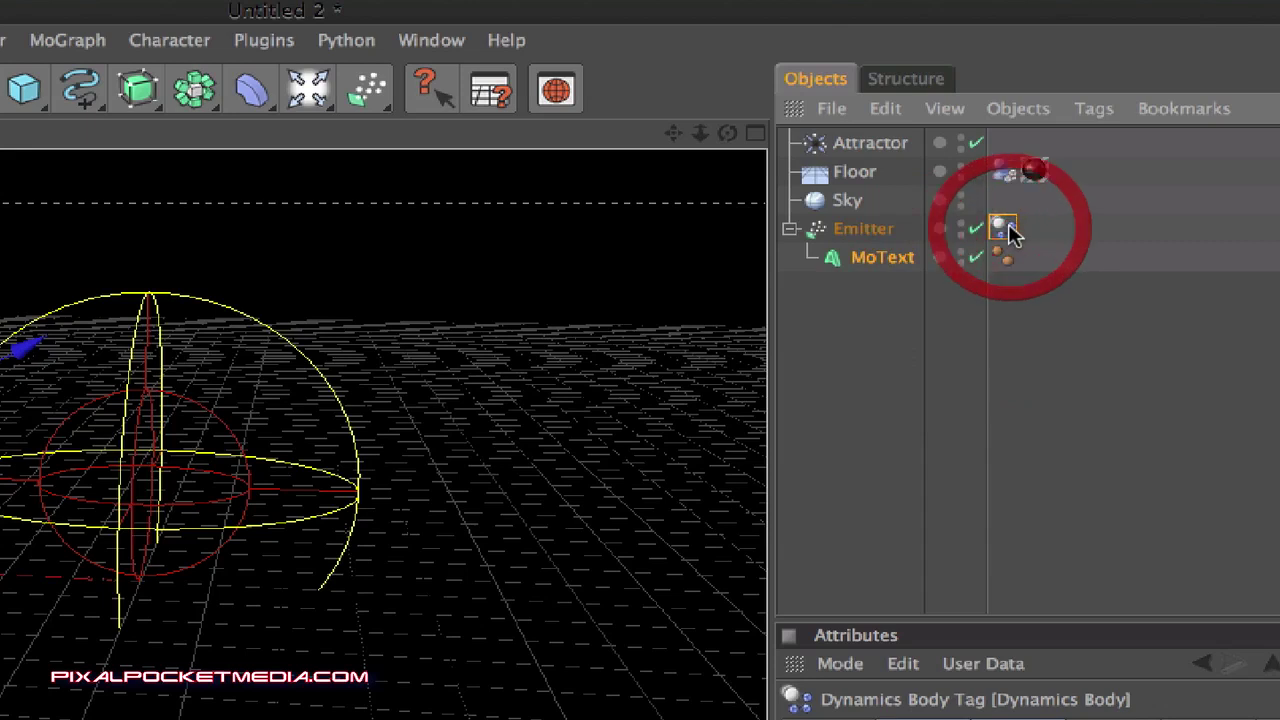
{"action": "key", "text": "Delete"}
Add a Dynamics Body tag to the MoText and also select the Floor's dynamics tag.
{"action": "right_click", "coordinate": [903, 260]}
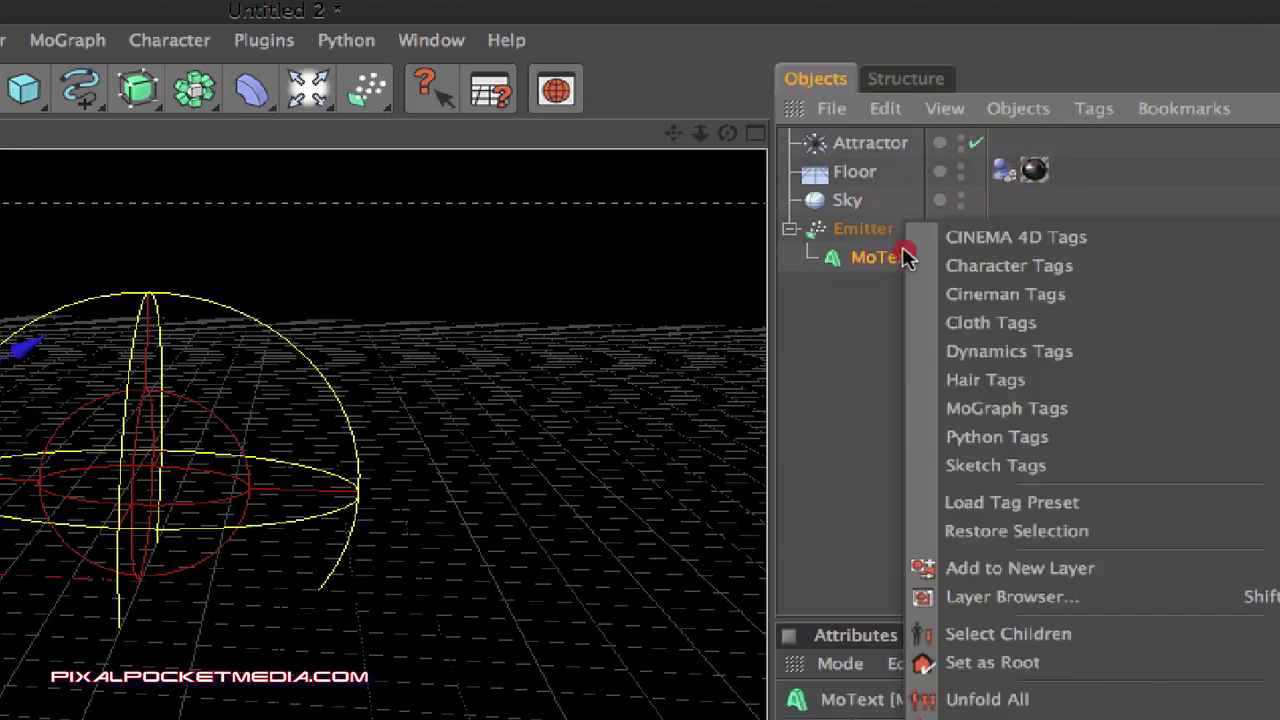
{"action": "mouse_move", "coordinate": [978, 355]}
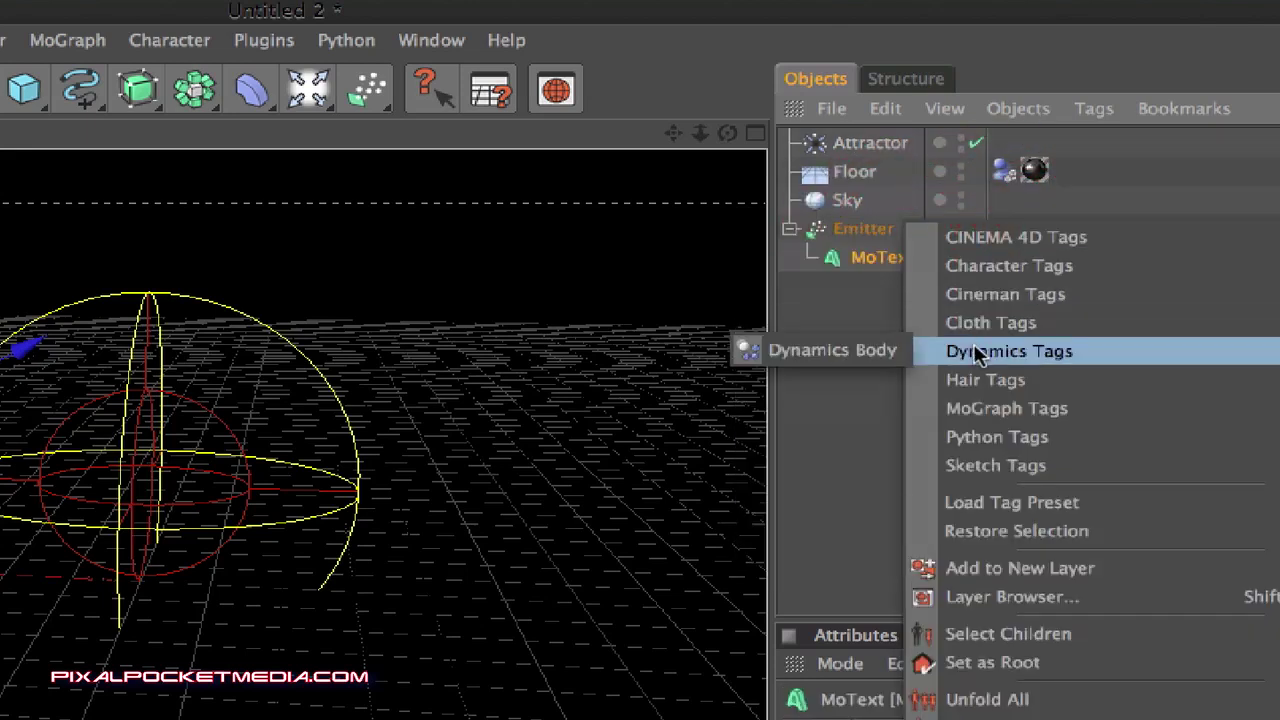
{"action": "left_click", "coordinate": [843, 349]}
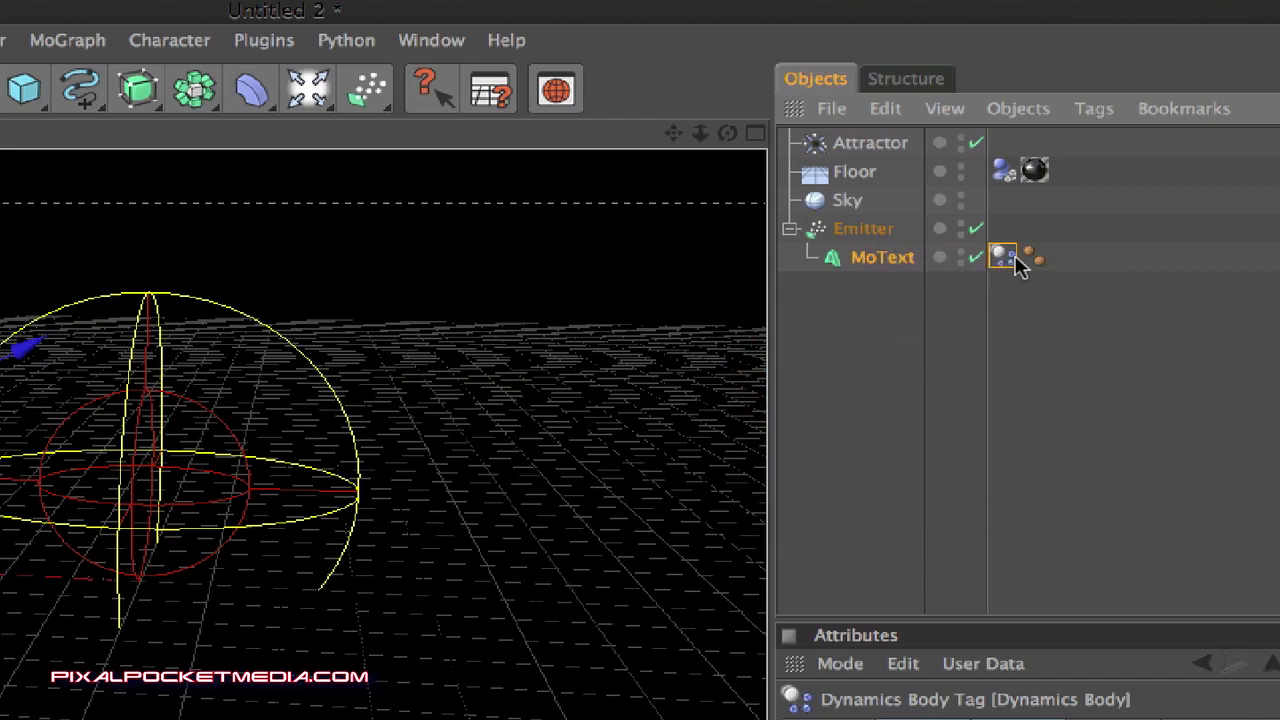
{"action": "left_click", "coordinate": [1004, 172], "text": "ctrl"}
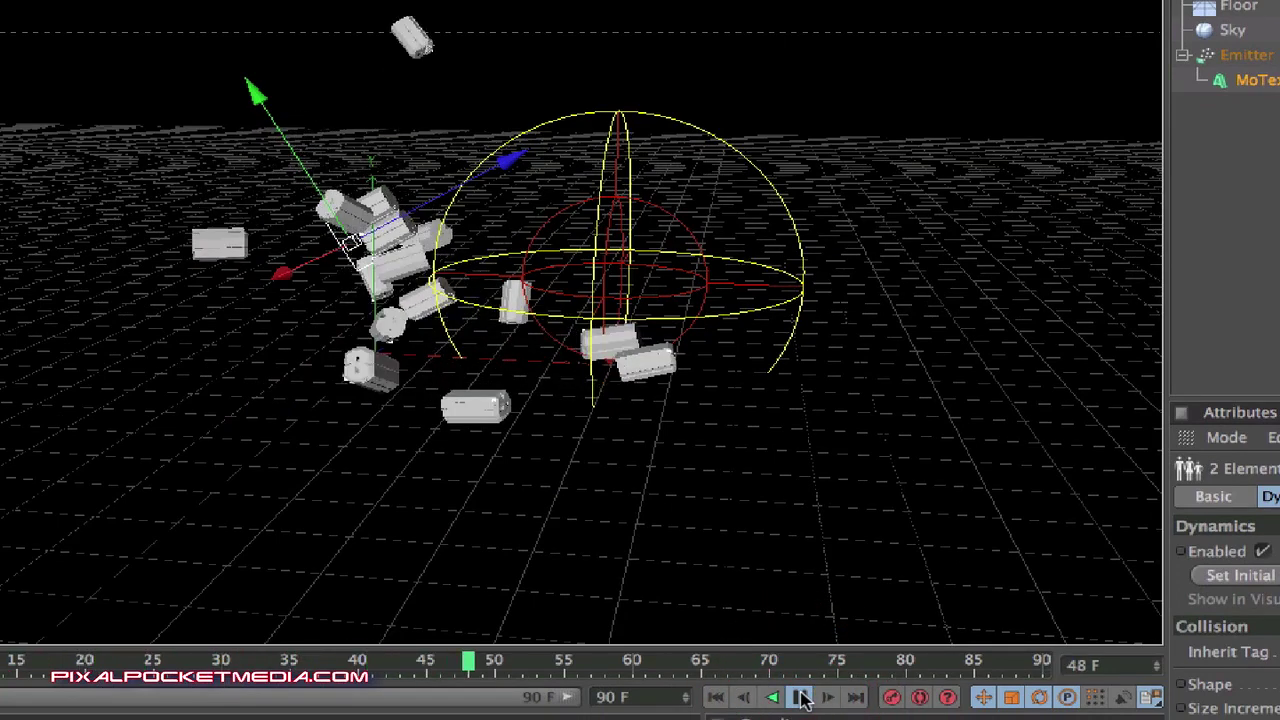
Stop playback and lower the MoText Depth from 80 to 20.
{"action": "left_click", "coordinate": [801, 697]}
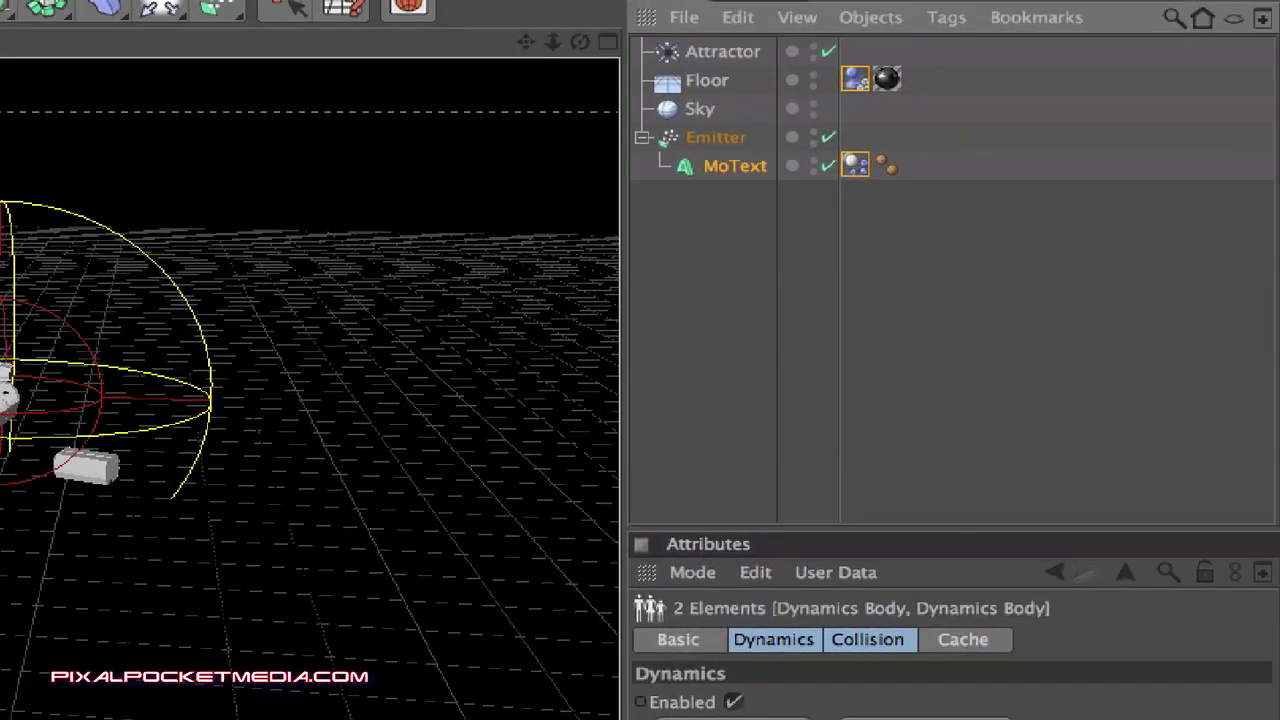
{"action": "left_click", "coordinate": [722, 166]}
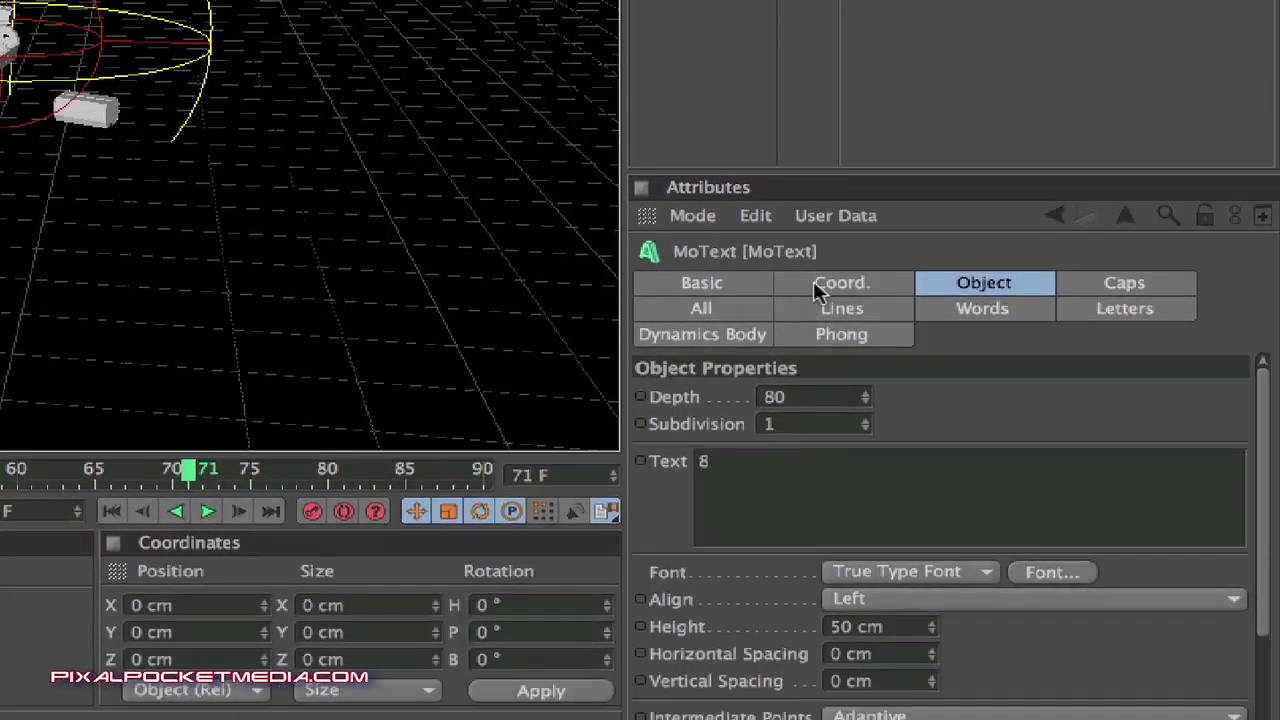
{"action": "left_click", "coordinate": [868, 402]}
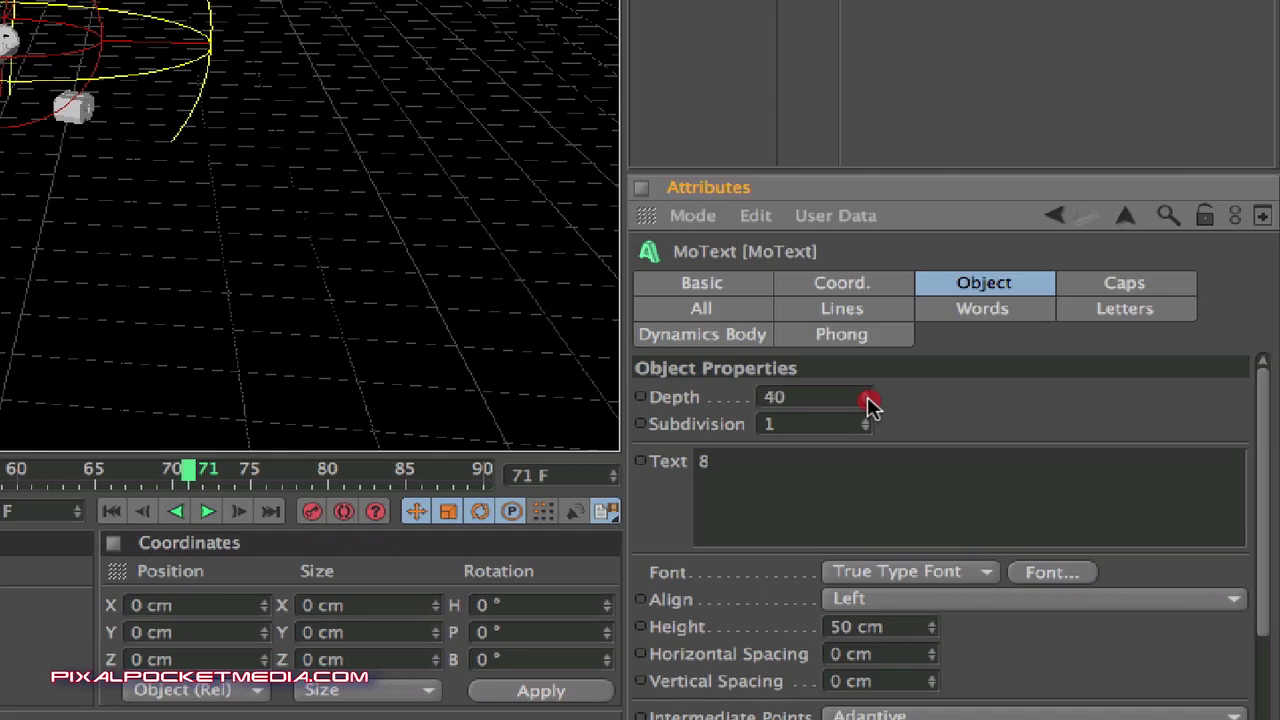
{"action": "left_click", "coordinate": [867, 401]}
{"action": "left_click", "coordinate": [867, 401]}
{"action": "left_click", "coordinate": [867, 401]}
{"action": "left_click", "coordinate": [867, 401]}
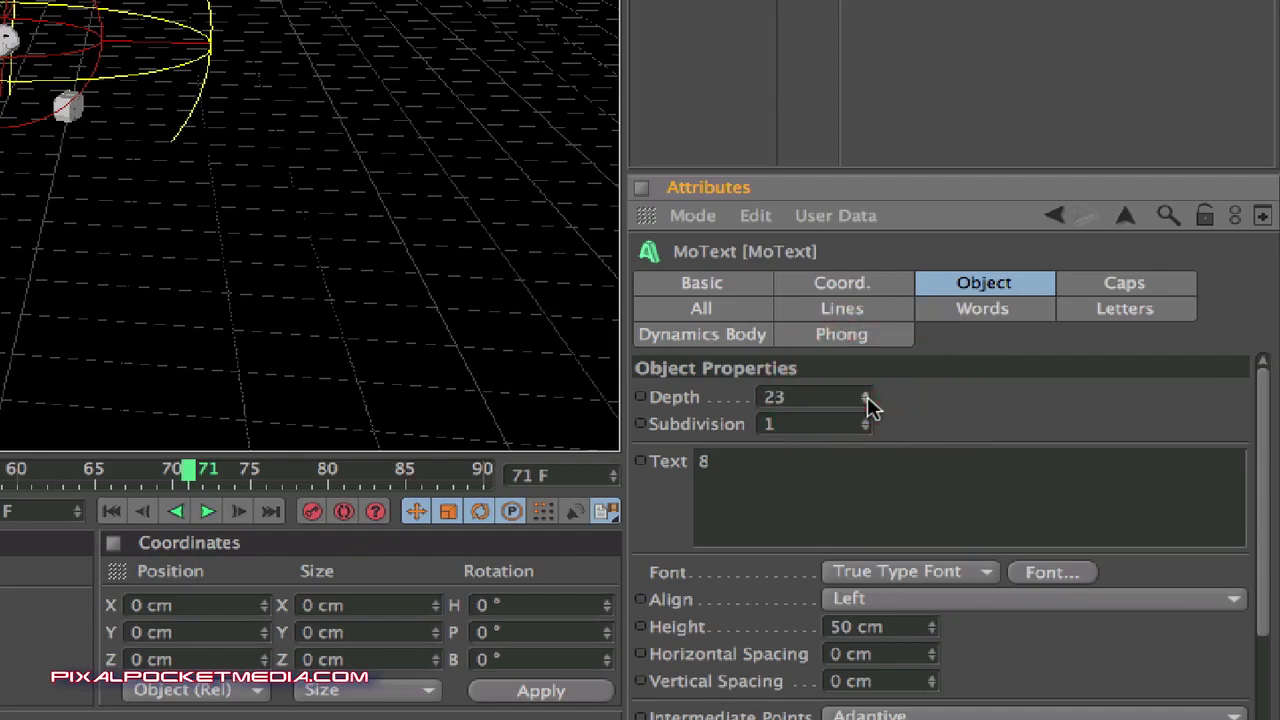
{"action": "left_click", "coordinate": [867, 401]}
{"action": "left_click", "coordinate": [867, 401]}
{"action": "left_click", "coordinate": [867, 401]}
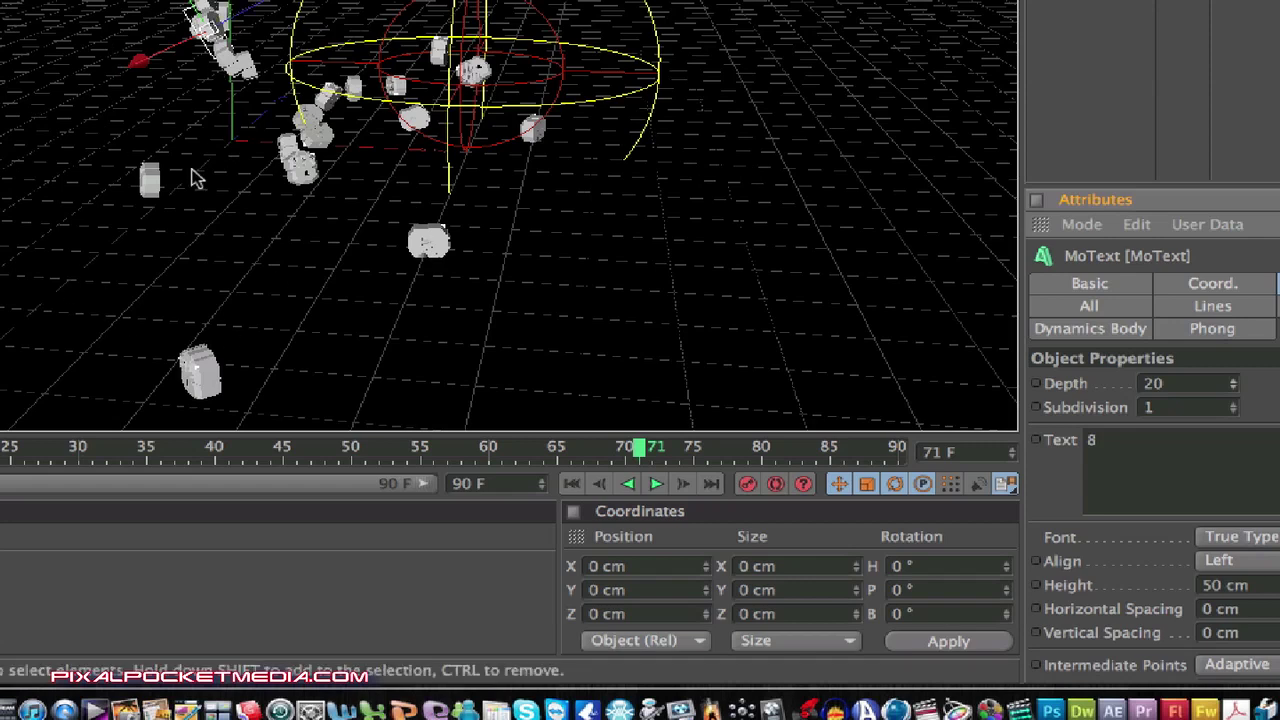
Rewind to frame 0 and replay the simulation with the thinner 8s.
{"action": "key", "text": "shift+f"}
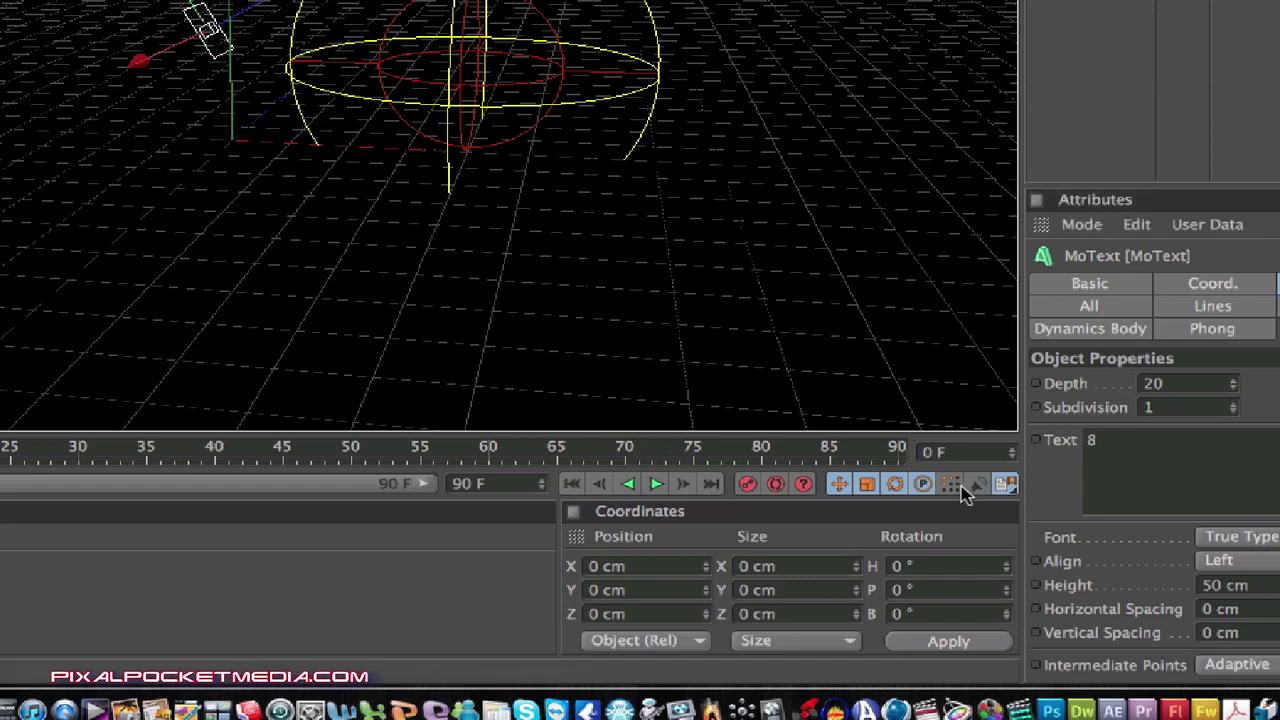
{"action": "left_click", "coordinate": [656, 483]}
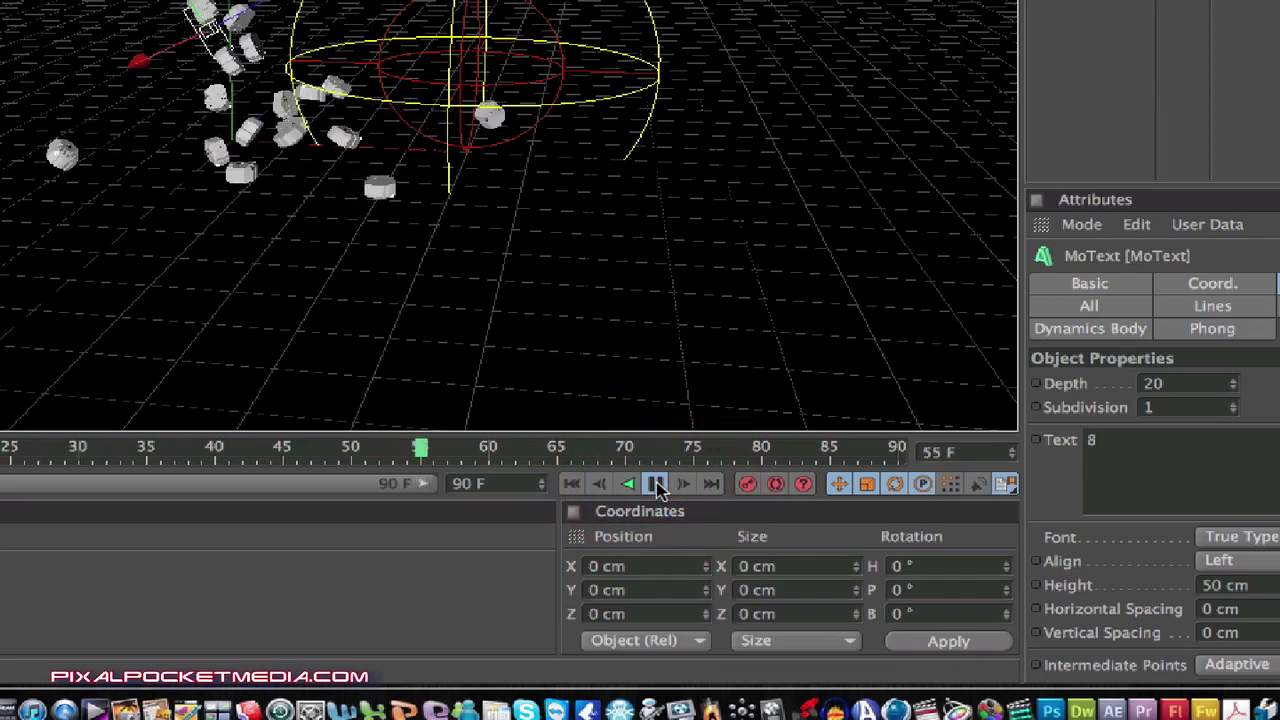
{"action": "left_click", "coordinate": [656, 484]}
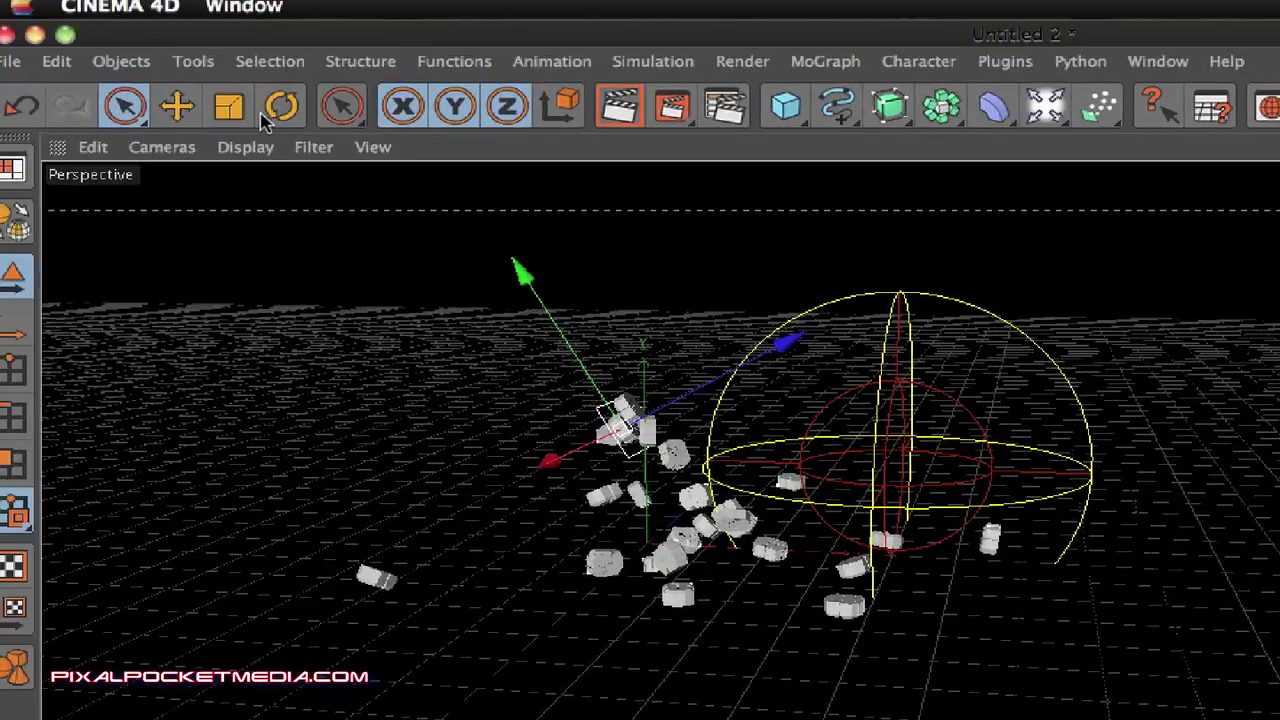
Tilt the Emitter about 17 degrees with the Rotate tool and select it to view its Particle settings.
{"action": "key", "text": "r"}
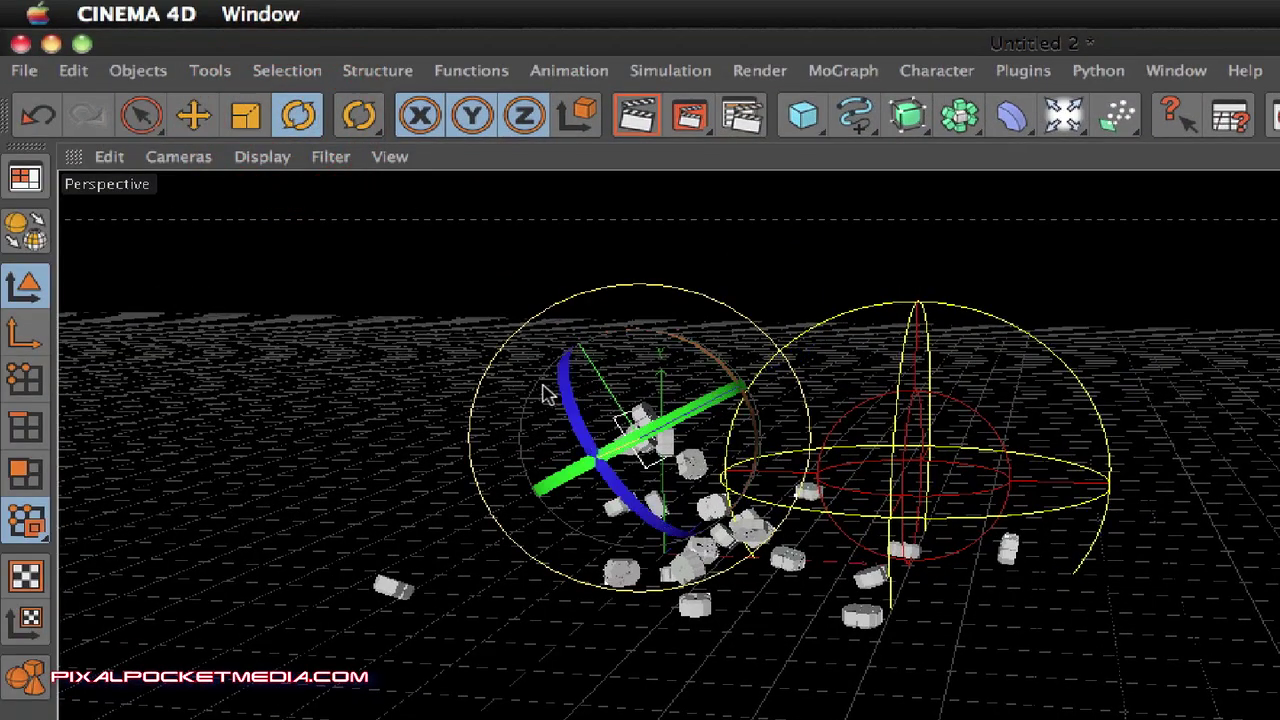
{"action": "left_click_drag", "start_coordinate": [531, 388], "coordinate": [529, 420]}
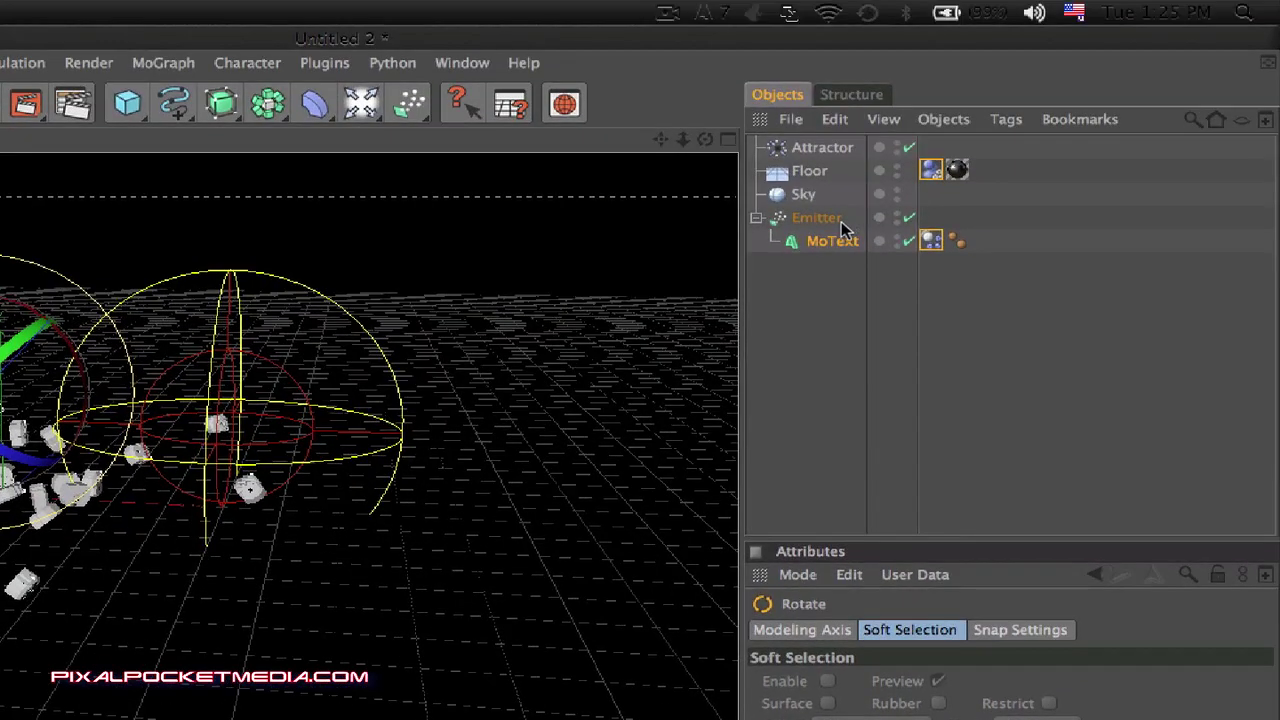
{"action": "left_click", "coordinate": [835, 218]}
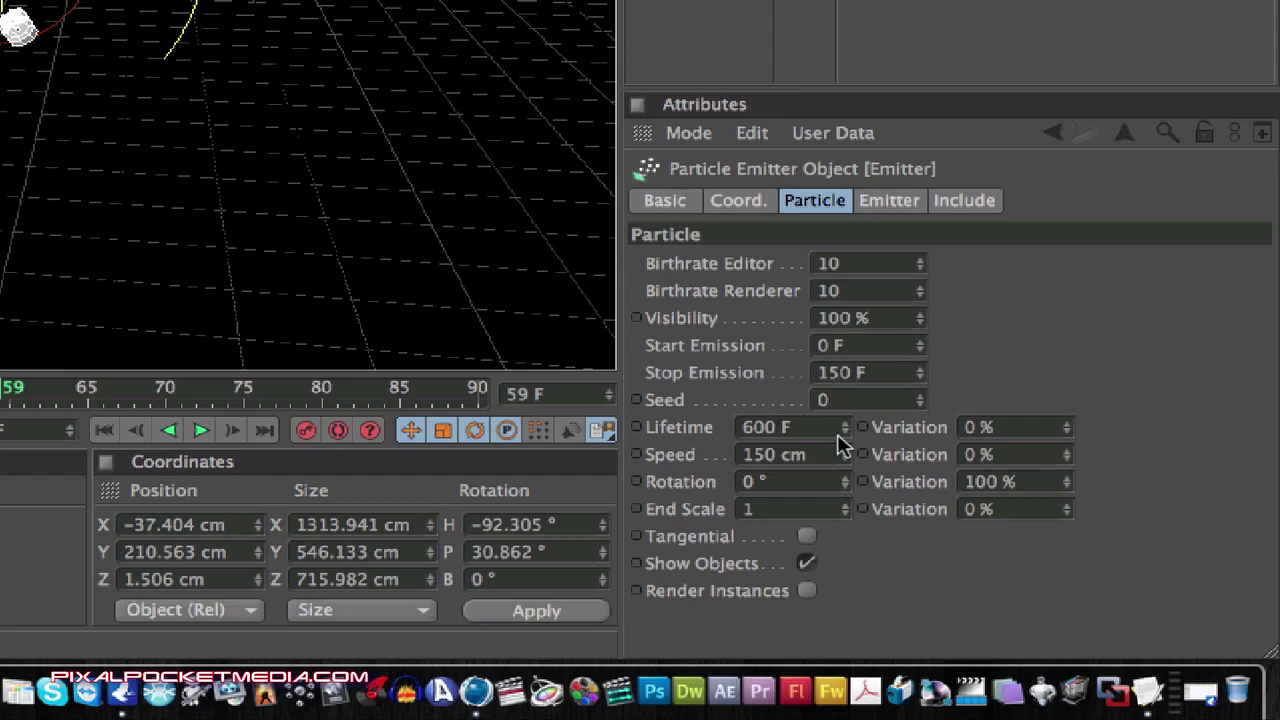
Undo a Lifetime tweak to keep 600 F, and set the particle Speed to 500 cm.
{"action": "left_click", "coordinate": [844, 424]}
{"action": "left_click_drag", "start_coordinate": [844, 432], "coordinate": [848, 428]}
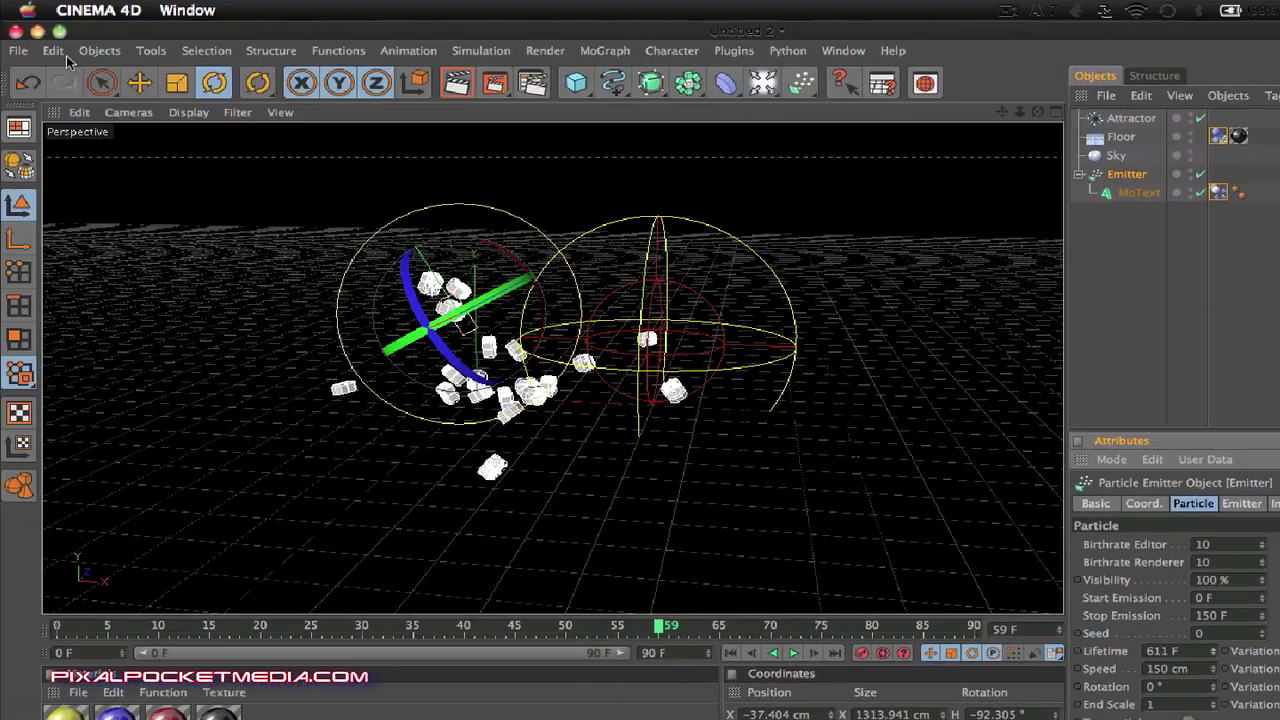
{"action": "left_click", "coordinate": [58, 51]}
{"action": "left_click", "coordinate": [72, 77]}
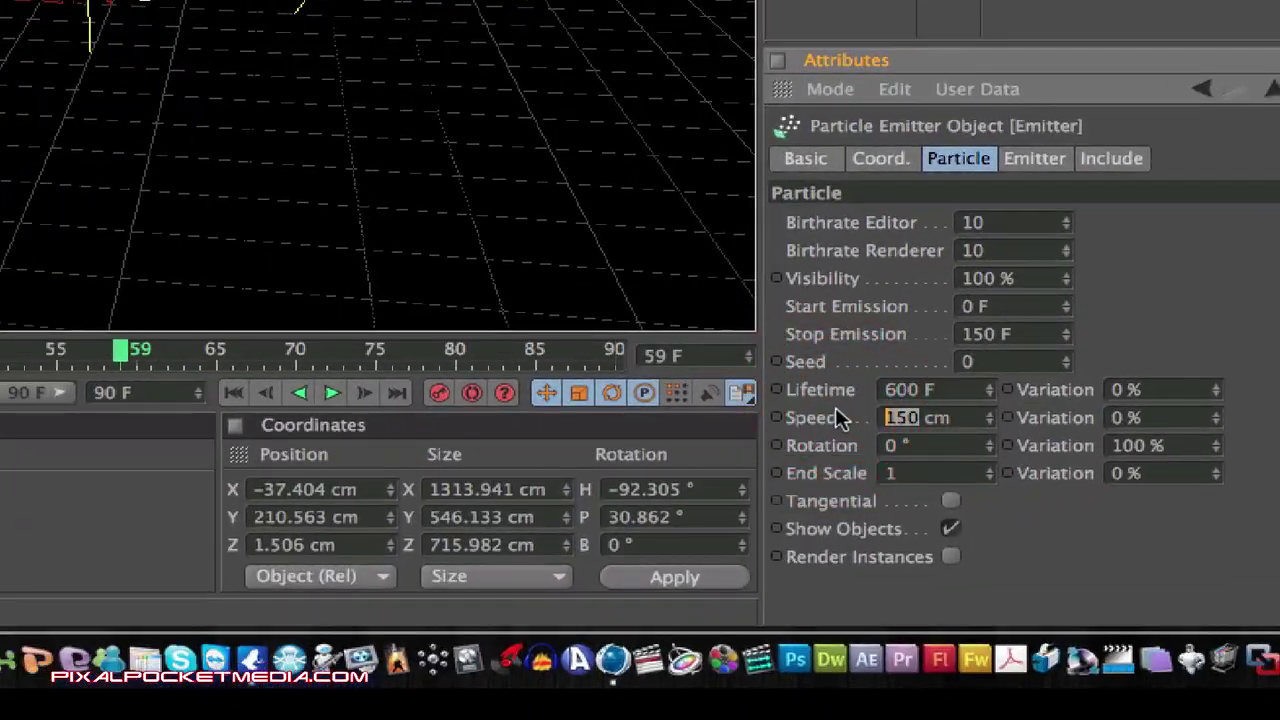
{"action": "key", "text": "BackSpace"}
{"action": "type", "text": "500"}
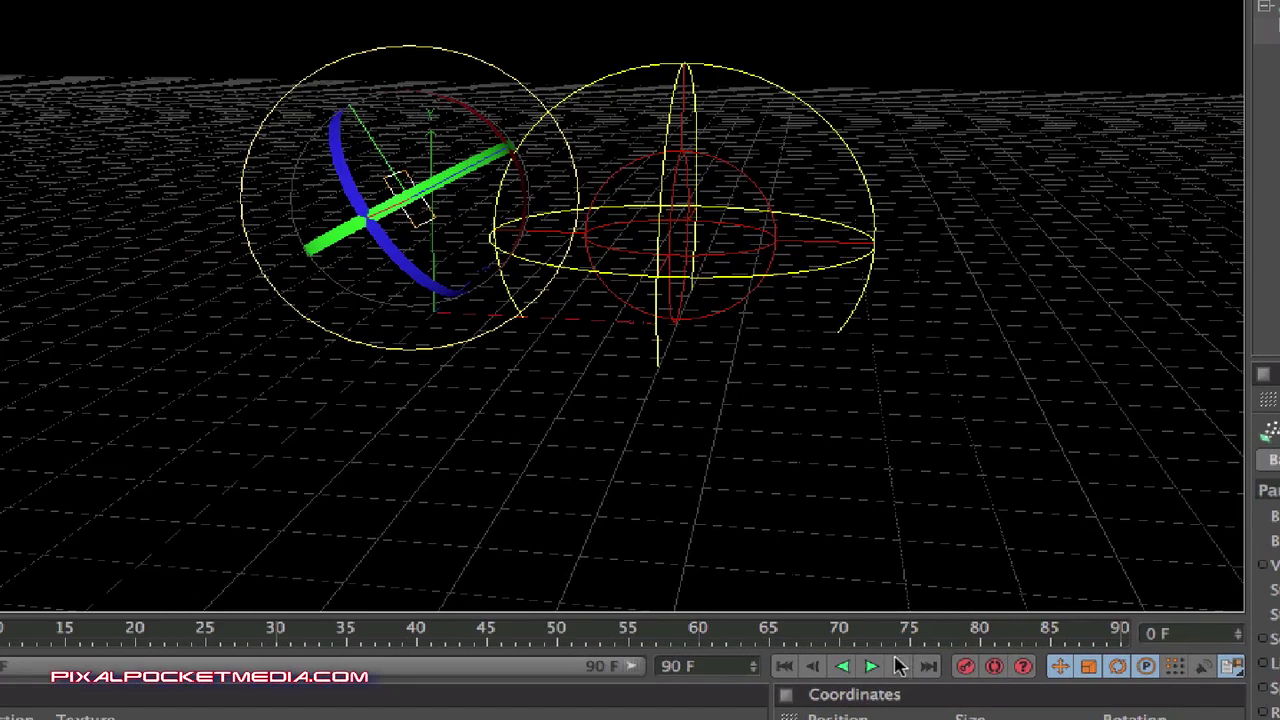
Replay the faster stream with a zoom-in, then select the Attractor to show Strength and Speed Limit.
{"action": "left_click", "coordinate": [871, 666]}
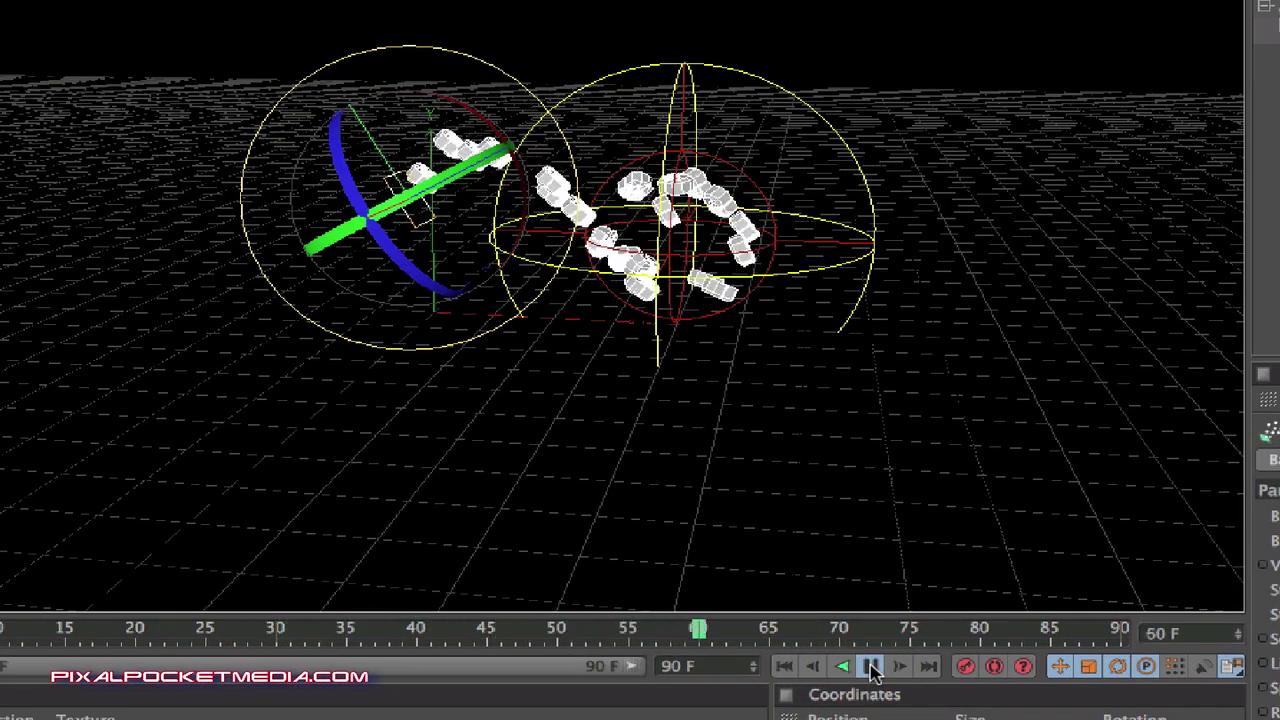
{"action": "left_click", "coordinate": [871, 666]}
{"action": "scroll", "coordinate": [848, 511], "scroll_direction": "up", "scroll_amount": 2}
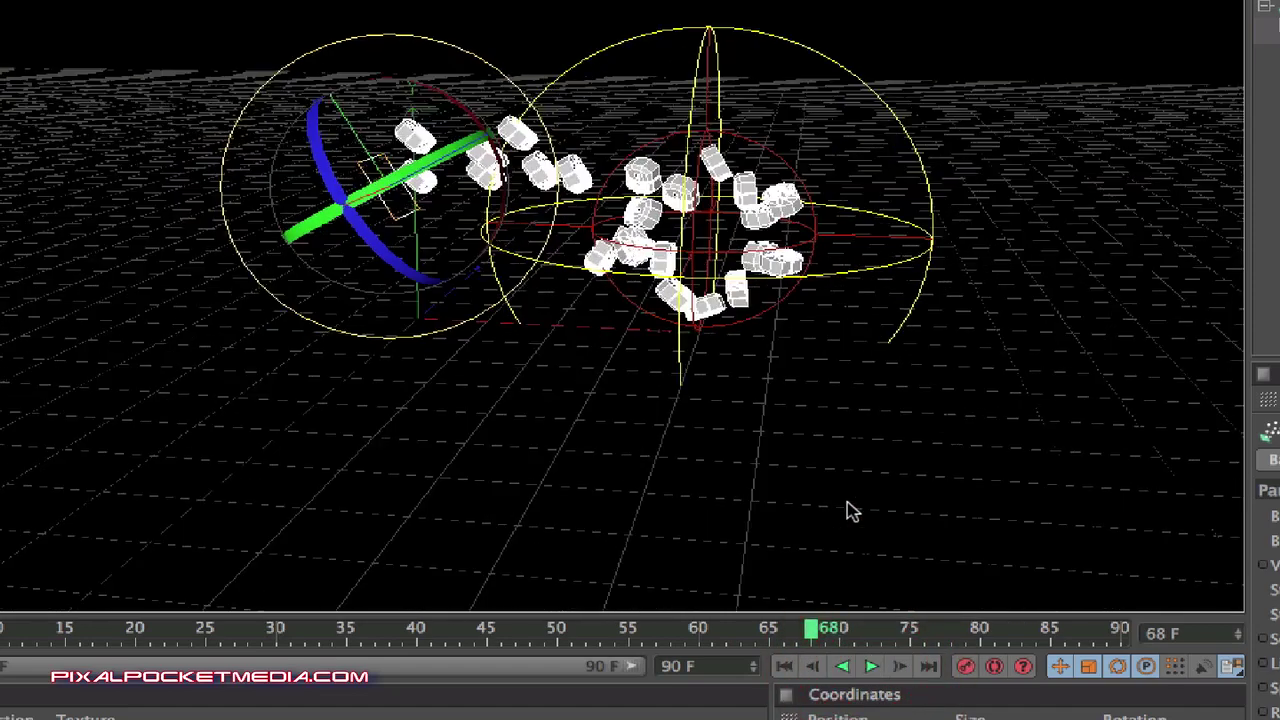
{"action": "scroll", "coordinate": [848, 511], "scroll_direction": "up", "scroll_amount": 2}
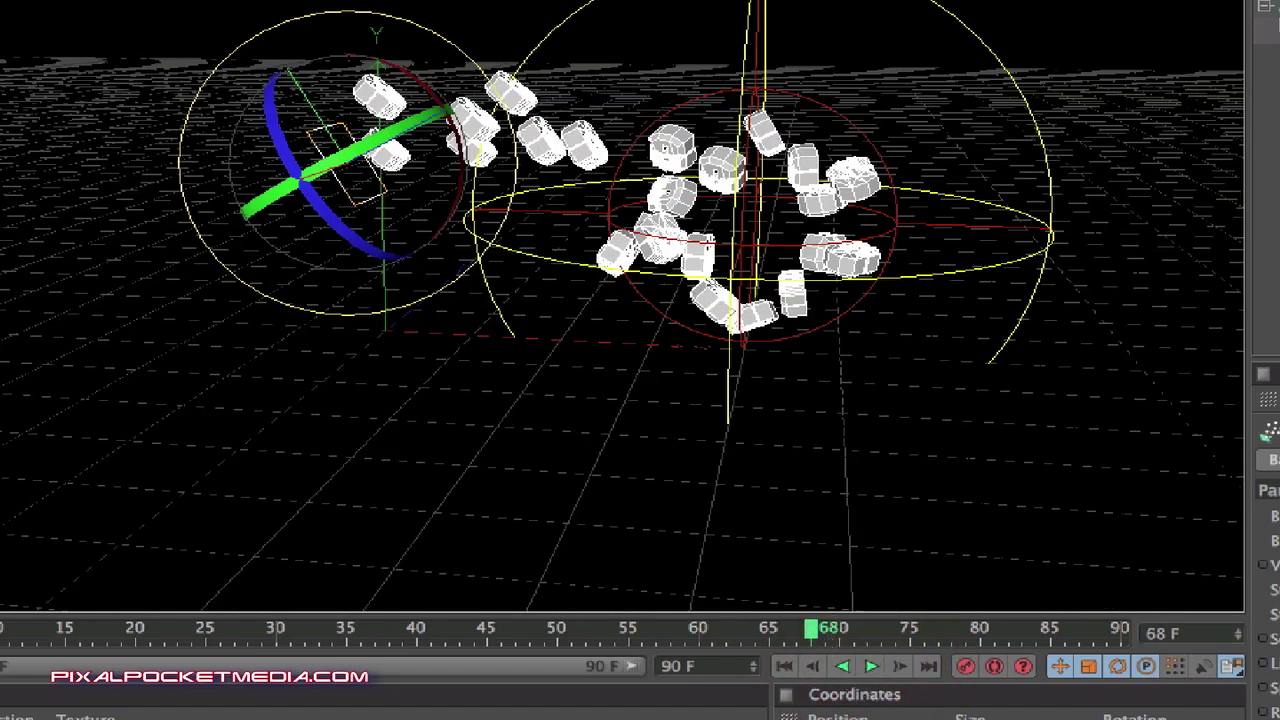
{"action": "left_click", "coordinate": [871, 666]}
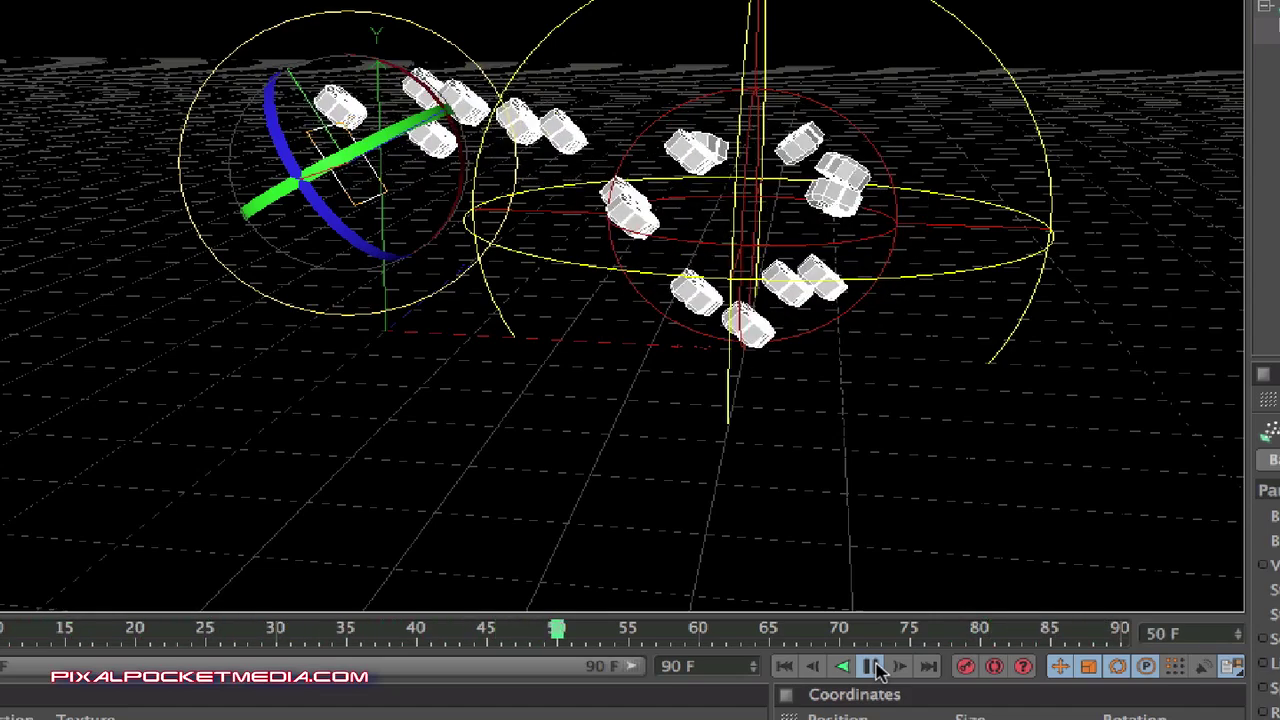
{"action": "left_click", "coordinate": [871, 666]}
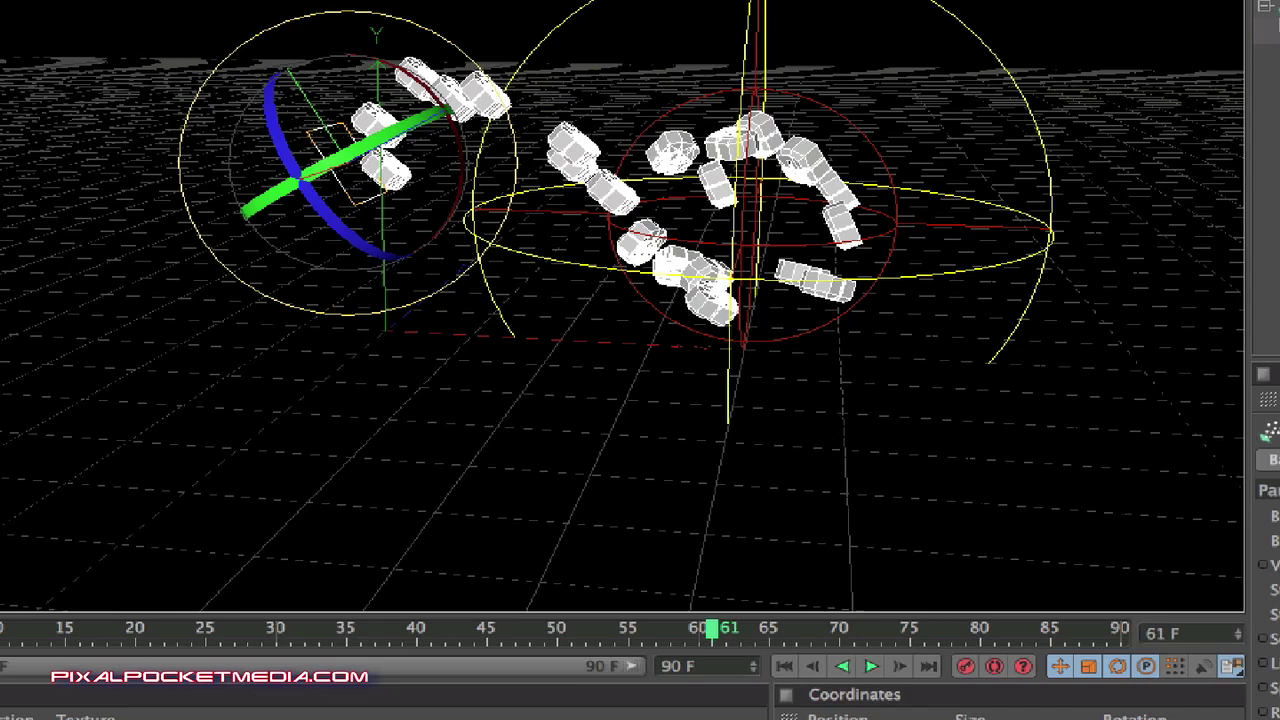
{"action": "left_click", "coordinate": [740, 230]}
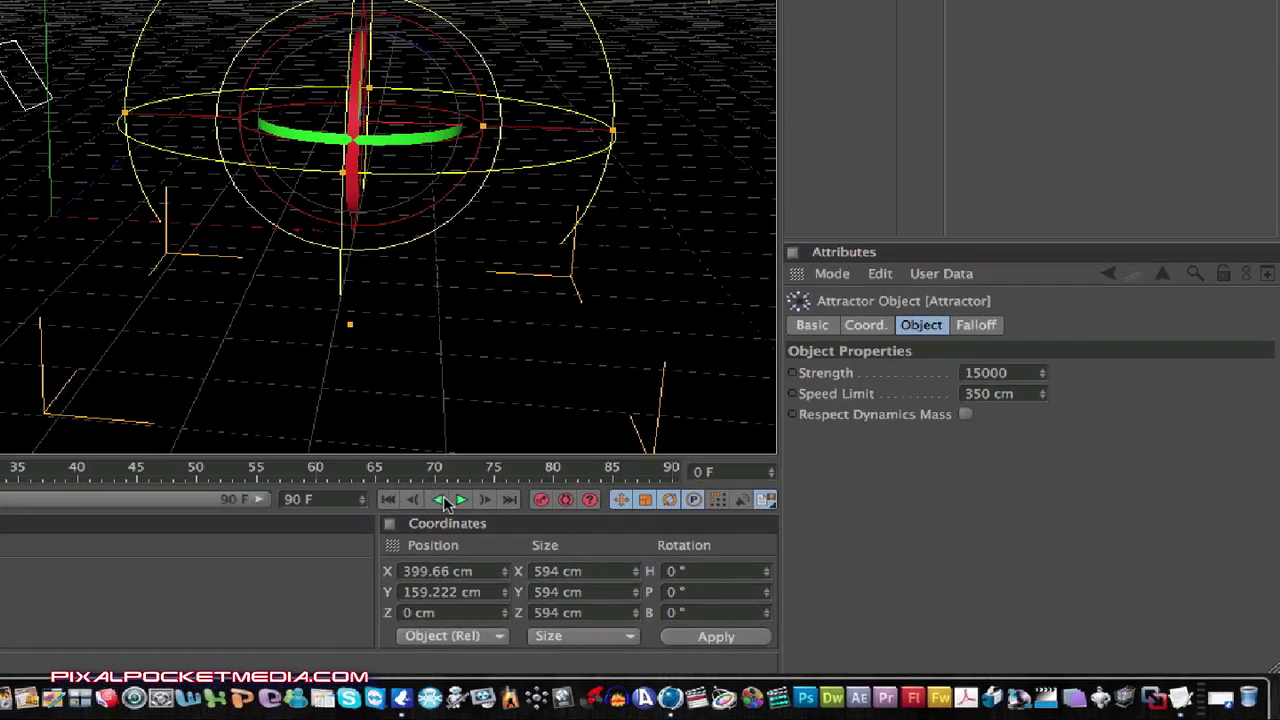
Play the simulation to frame 85 and orbit slightly around the clustered 8s.
{"action": "left_click", "coordinate": [460, 500]}
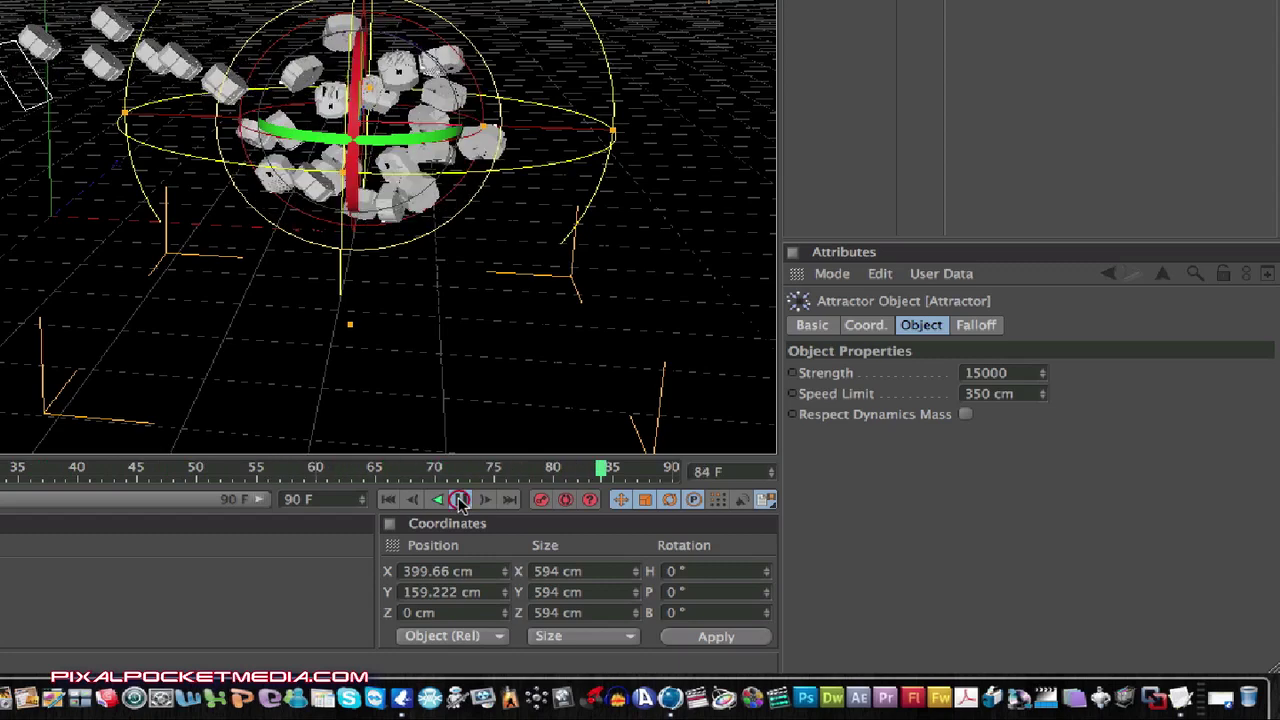
{"action": "left_click", "coordinate": [460, 500]}
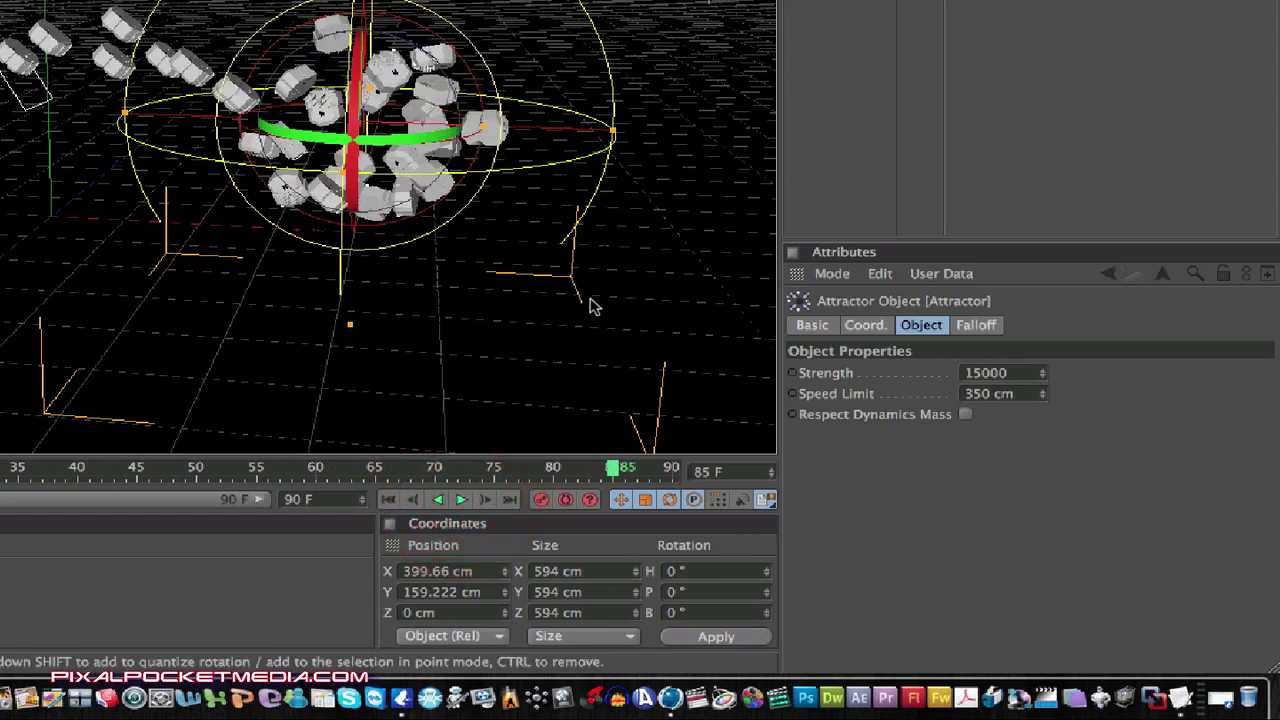
{"action": "left_click_drag", "start_coordinate": [540, 228], "coordinate": [543, 229], "text": "alt"}
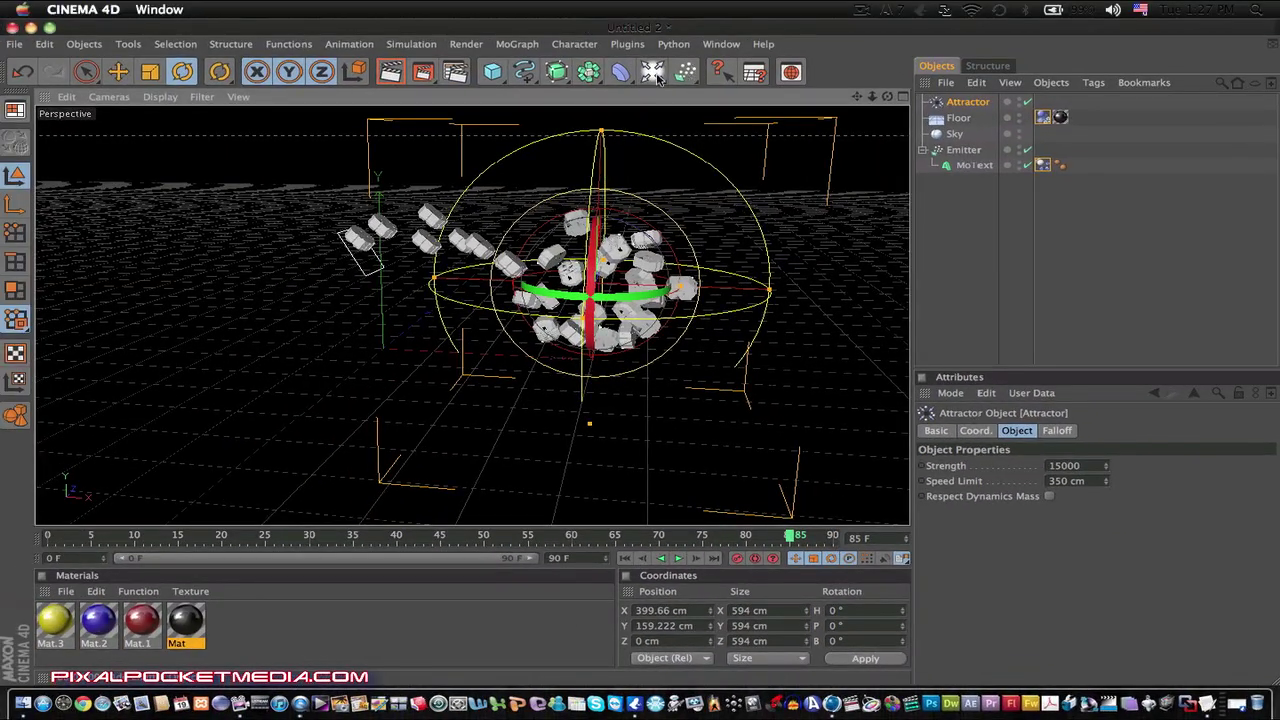
Copy and paste the Emitter with its MoText child as Emitter.1, then reselect the original Emitter.
{"action": "left_click", "coordinate": [953, 149]}
{"action": "right_click", "coordinate": [952, 149]}
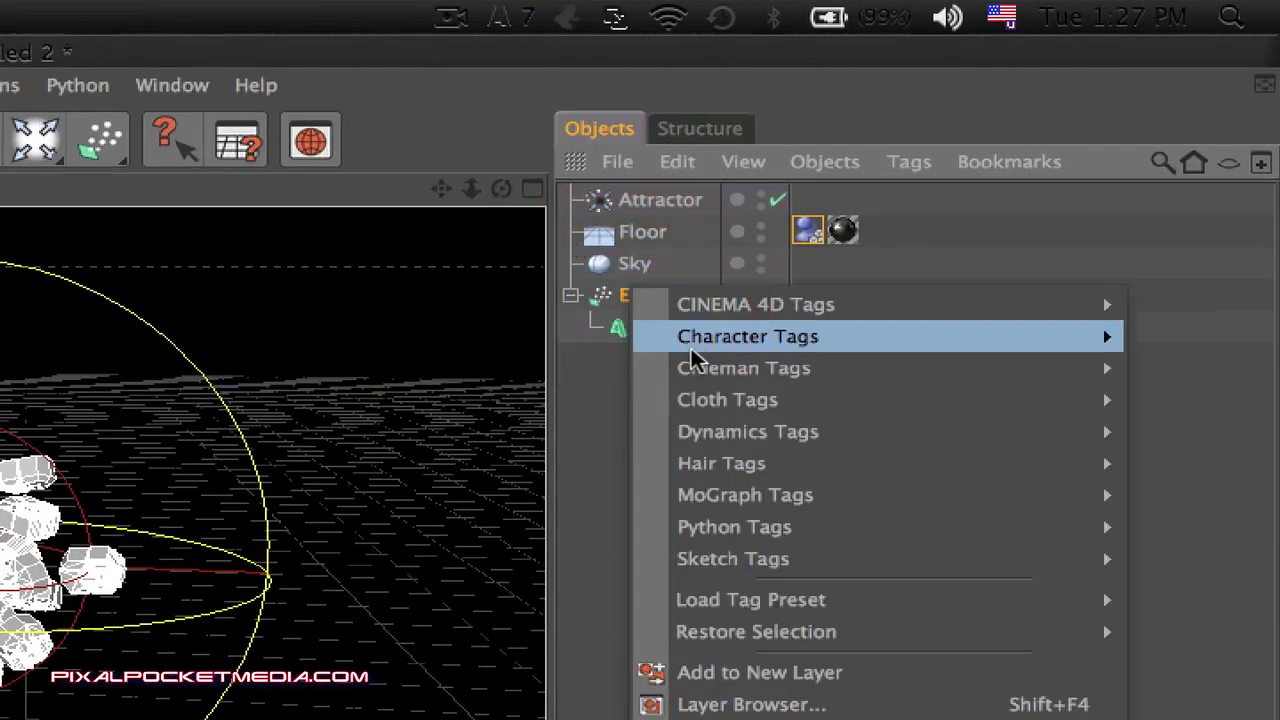
{"action": "left_click", "coordinate": [597, 497]}
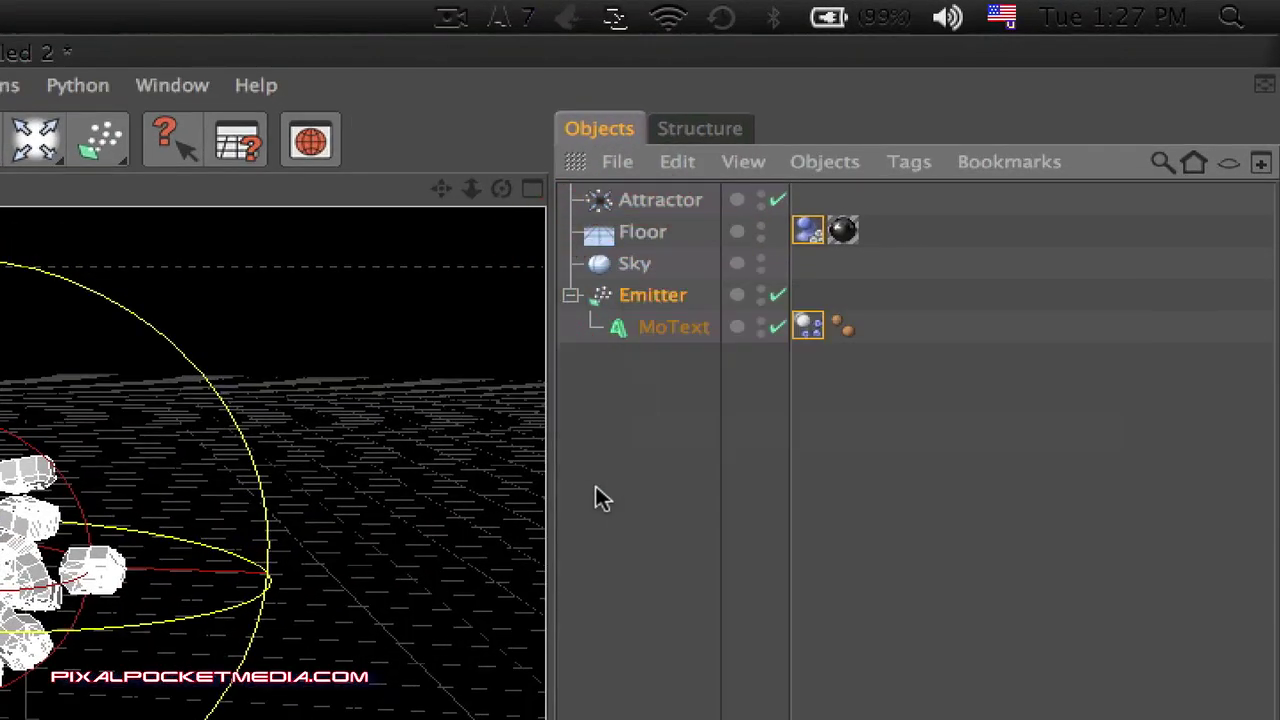
{"action": "right_click", "coordinate": [629, 295]}
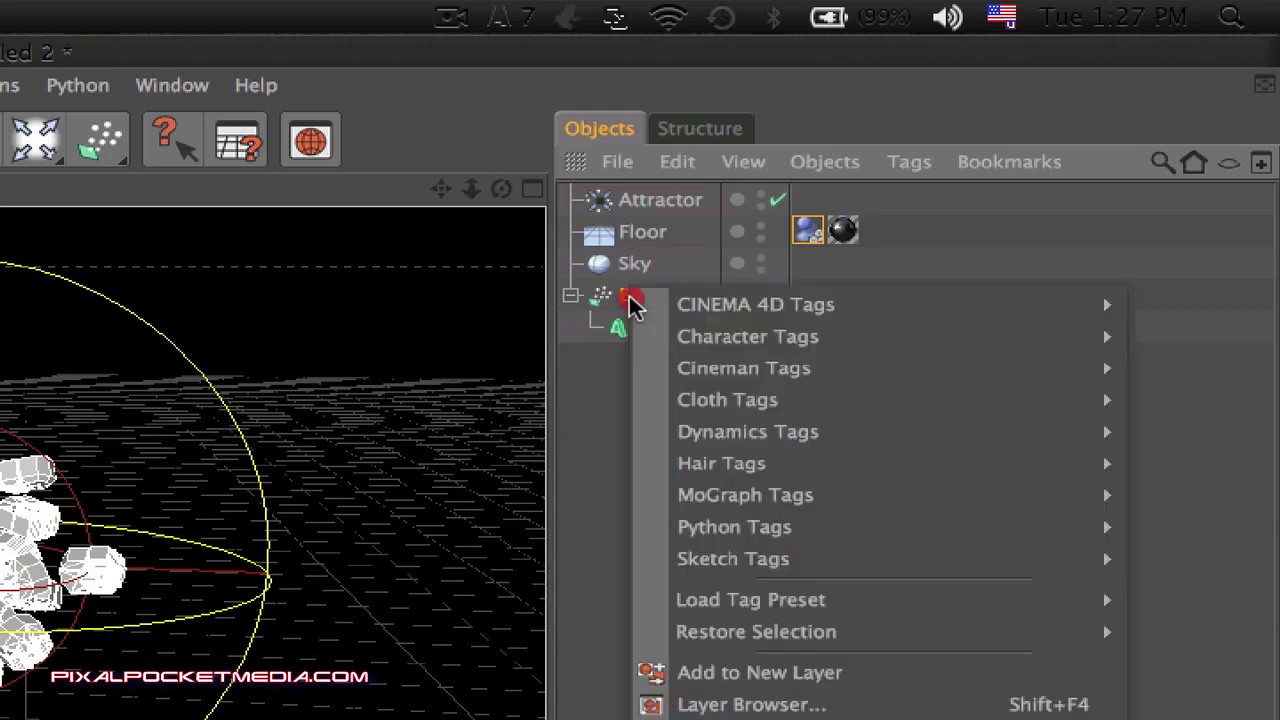
{"action": "left_click", "coordinate": [600, 435]}
{"action": "right_click", "coordinate": [655, 307]}
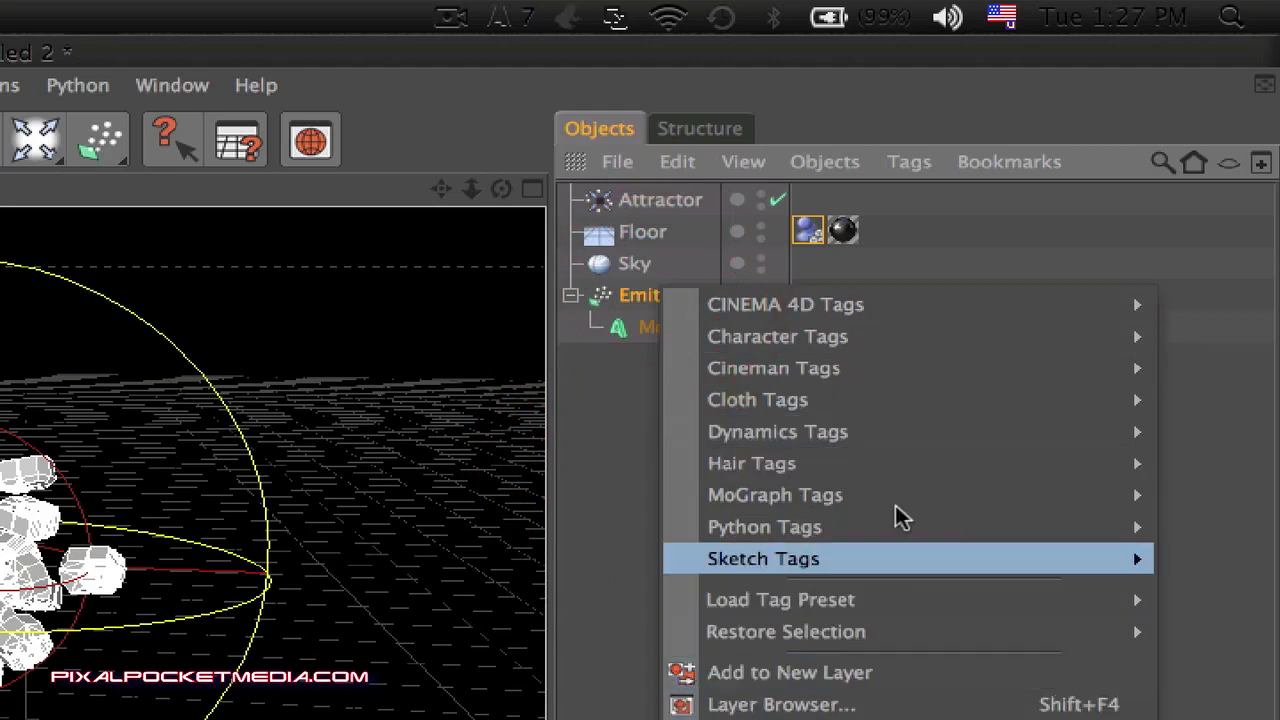
{"action": "left_click", "coordinate": [571, 496]}
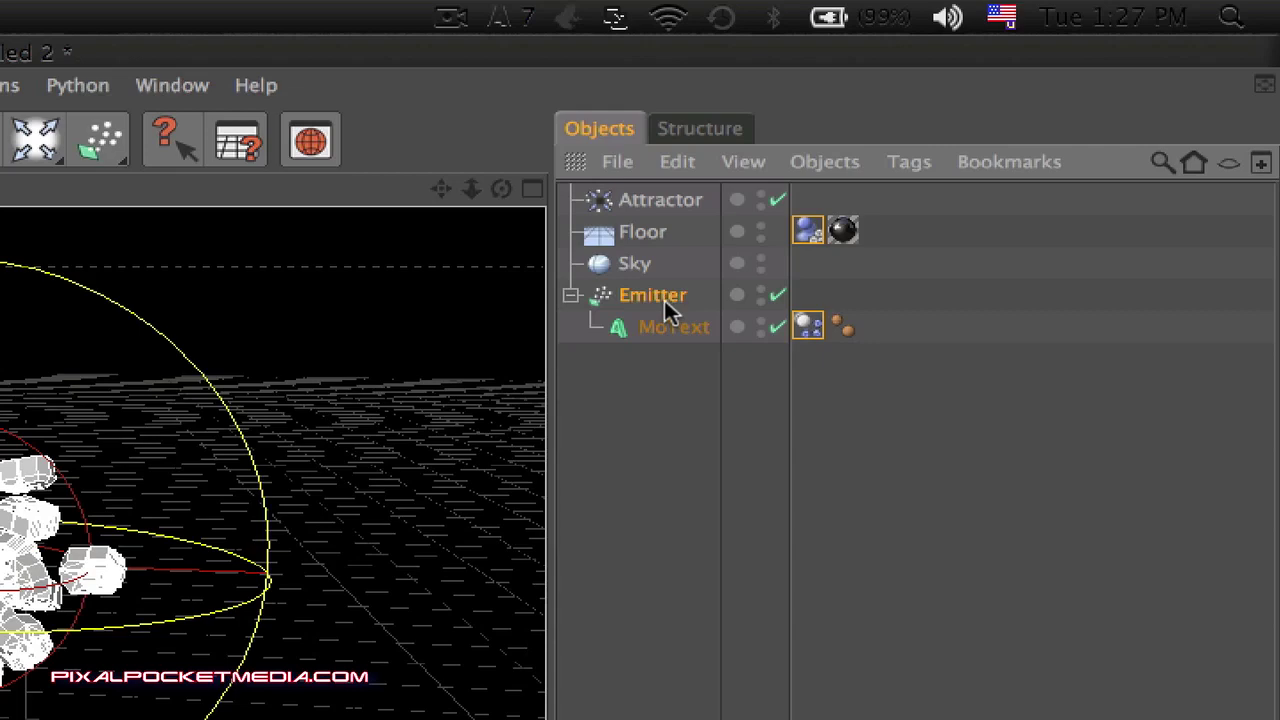
{"action": "key", "text": "super+c"}
{"action": "key", "text": "super+v"}
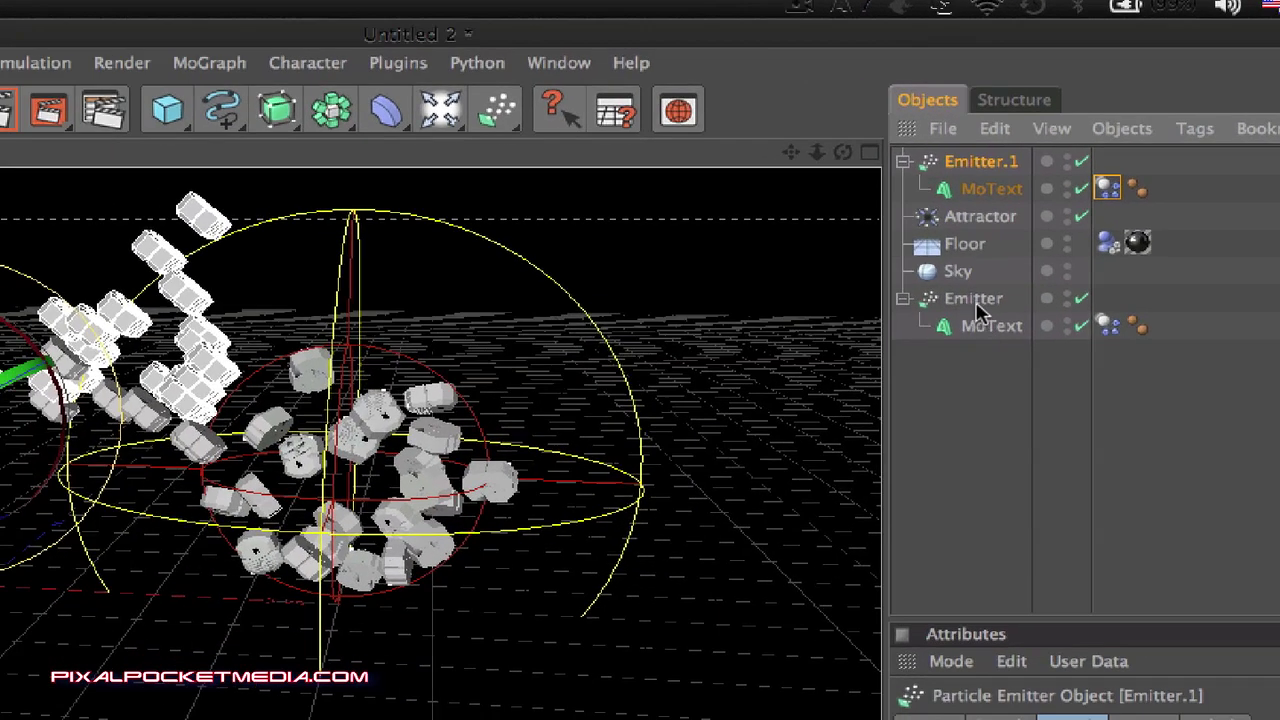
{"action": "left_click", "coordinate": [973, 298]}
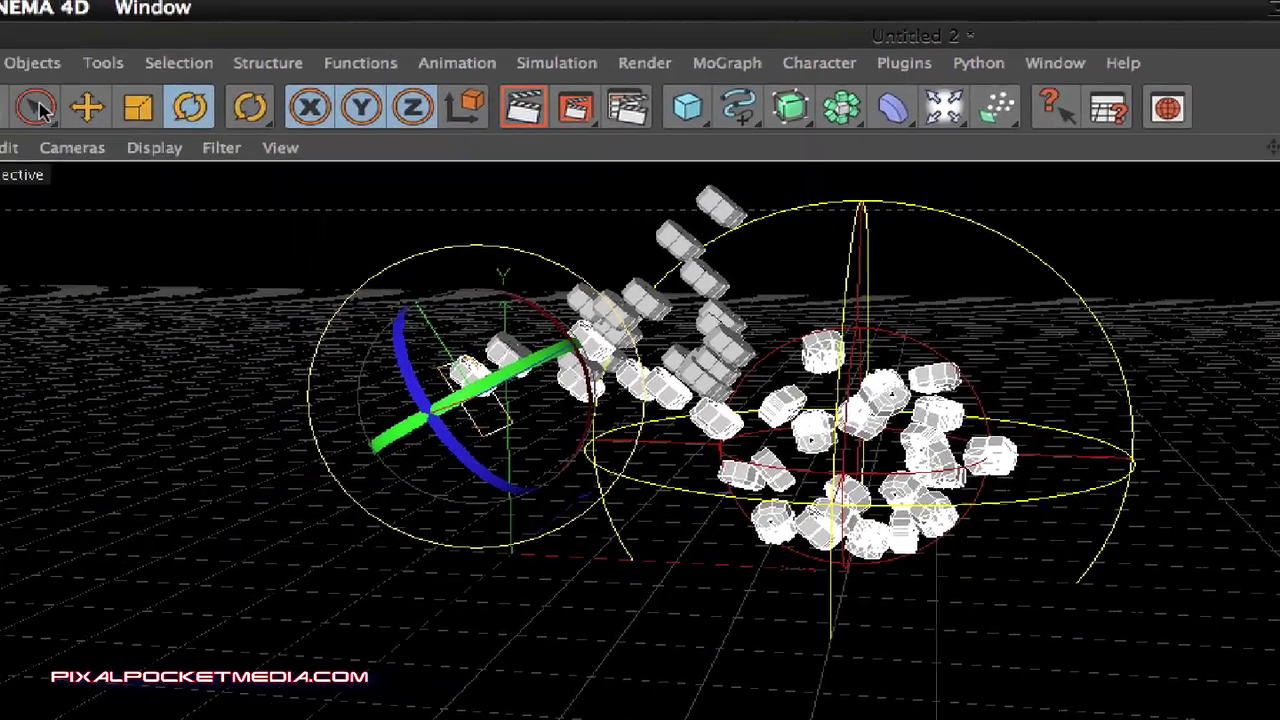
Move the emitter along its Y, X and Z axes, pushing it about 524 cm out along Z.
{"action": "left_click", "coordinate": [136, 114]}
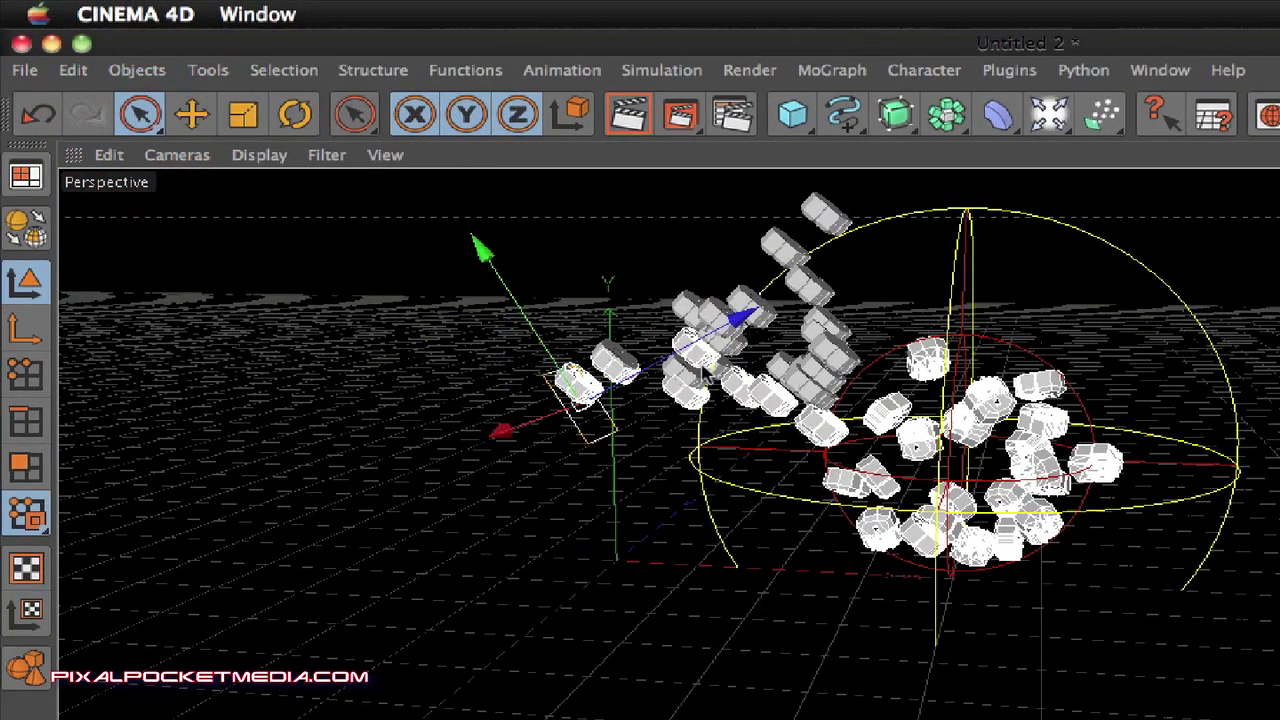
{"action": "left_click", "coordinate": [152, 118]}
{"action": "left_click_drag", "start_coordinate": [483, 252], "coordinate": [435, 178]}
{"action": "mouse_move", "coordinate": [688, 245]}
{"action": "left_mouse_down"}
{"action": "mouse_move", "coordinate": [800, 180]}
{"action": "mouse_move", "coordinate": [740, 172]}
{"action": "mouse_move", "coordinate": [676, 257]}
{"action": "left_mouse_up"}
{"action": "left_click_drag", "start_coordinate": [472, 346], "coordinate": [168, 396]}
{"action": "mouse_move", "coordinate": [414, 296]}
{"action": "left_mouse_down"}
{"action": "mouse_move", "coordinate": [571, 194]}
{"action": "mouse_move", "coordinate": [408, 300]}
{"action": "left_mouse_up"}
{"action": "left_click_drag", "start_coordinate": [163, 233], "coordinate": [243, 357]}
{"action": "left_click_drag", "start_coordinate": [494, 430], "coordinate": [1140, 75]}
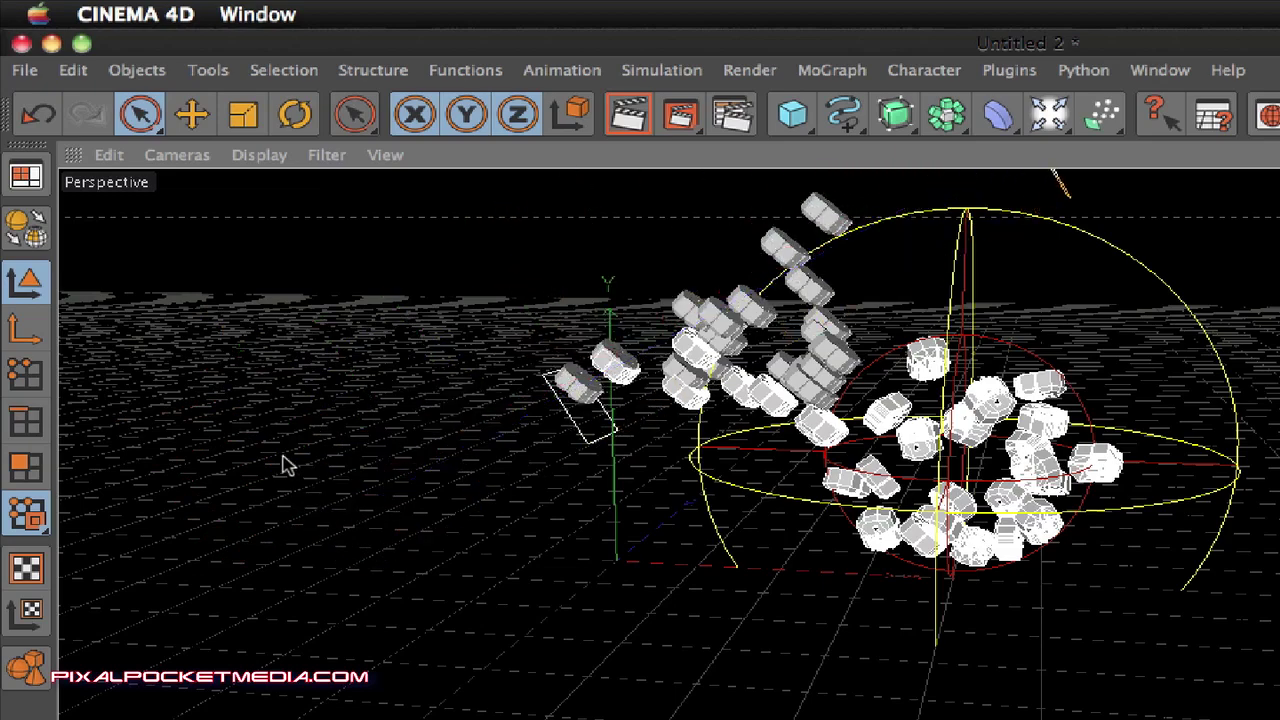
{"action": "scroll", "coordinate": [636, 453], "scroll_direction": "down", "scroll_amount": 5}
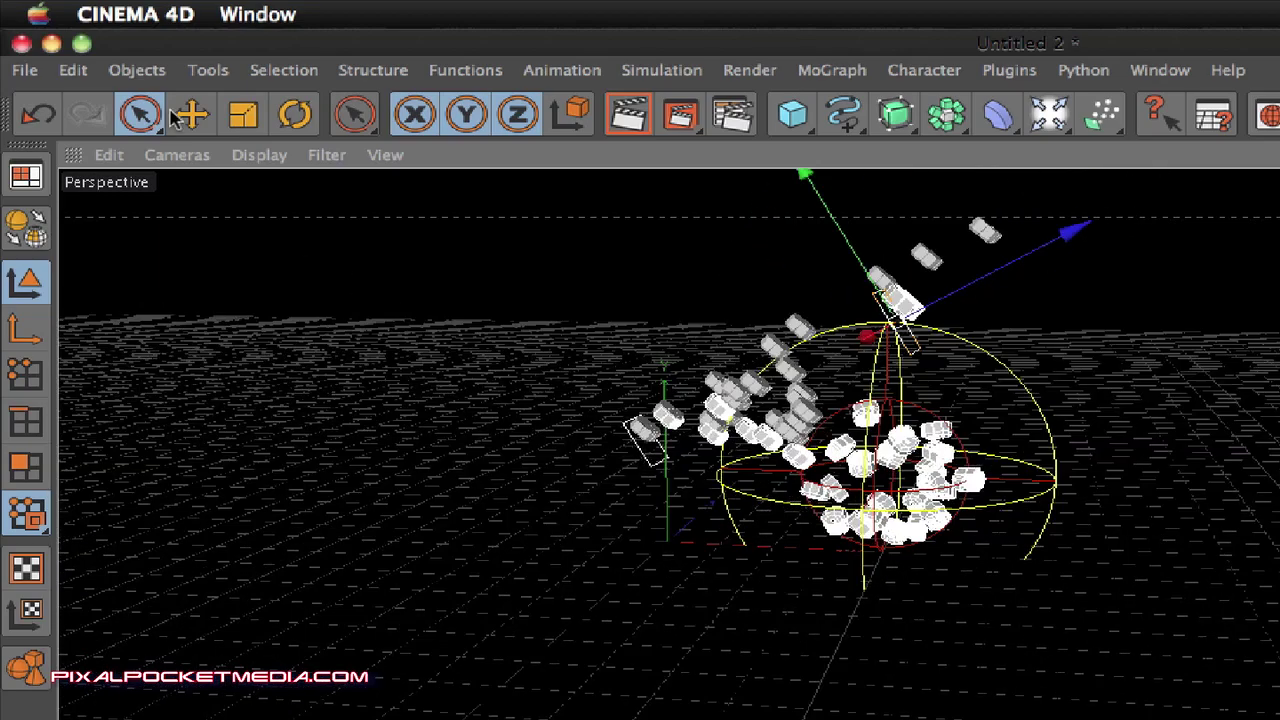
Rotate the emitter about -21° and move it down to the right of the attractor.
{"action": "left_click", "coordinate": [290, 114]}
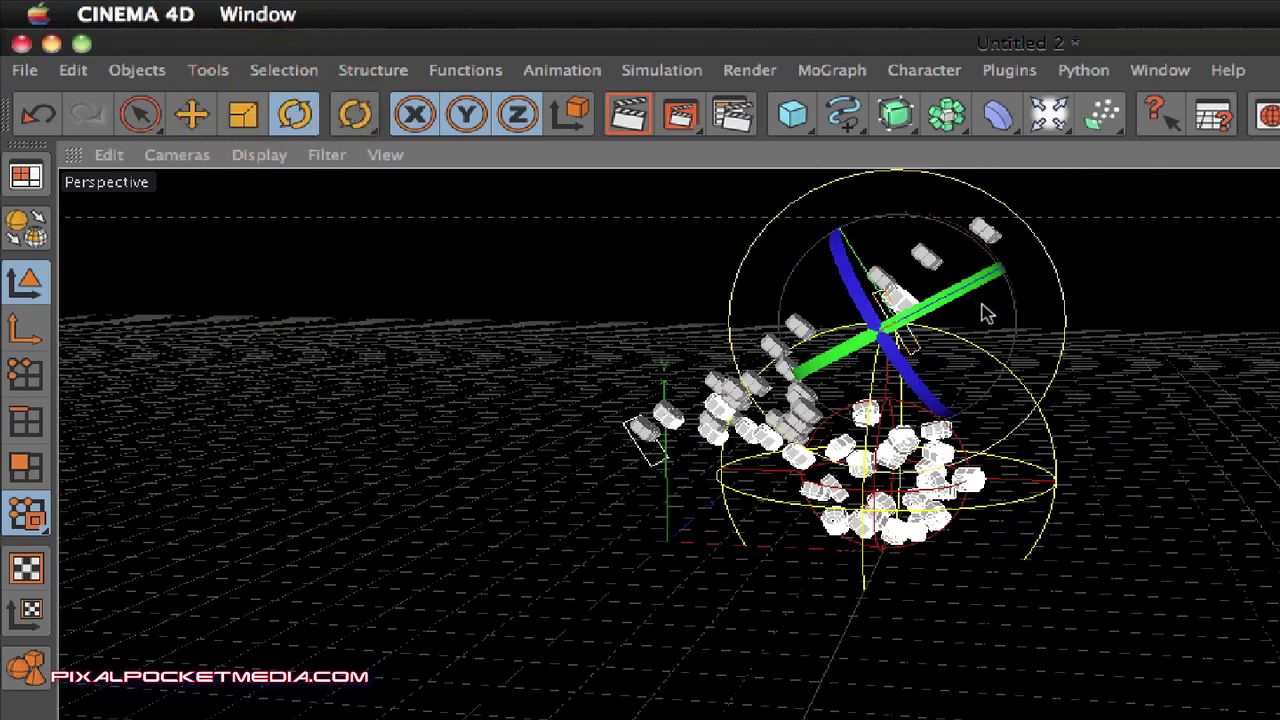
{"action": "left_click_drag", "start_coordinate": [975, 276], "coordinate": [837, 299]}
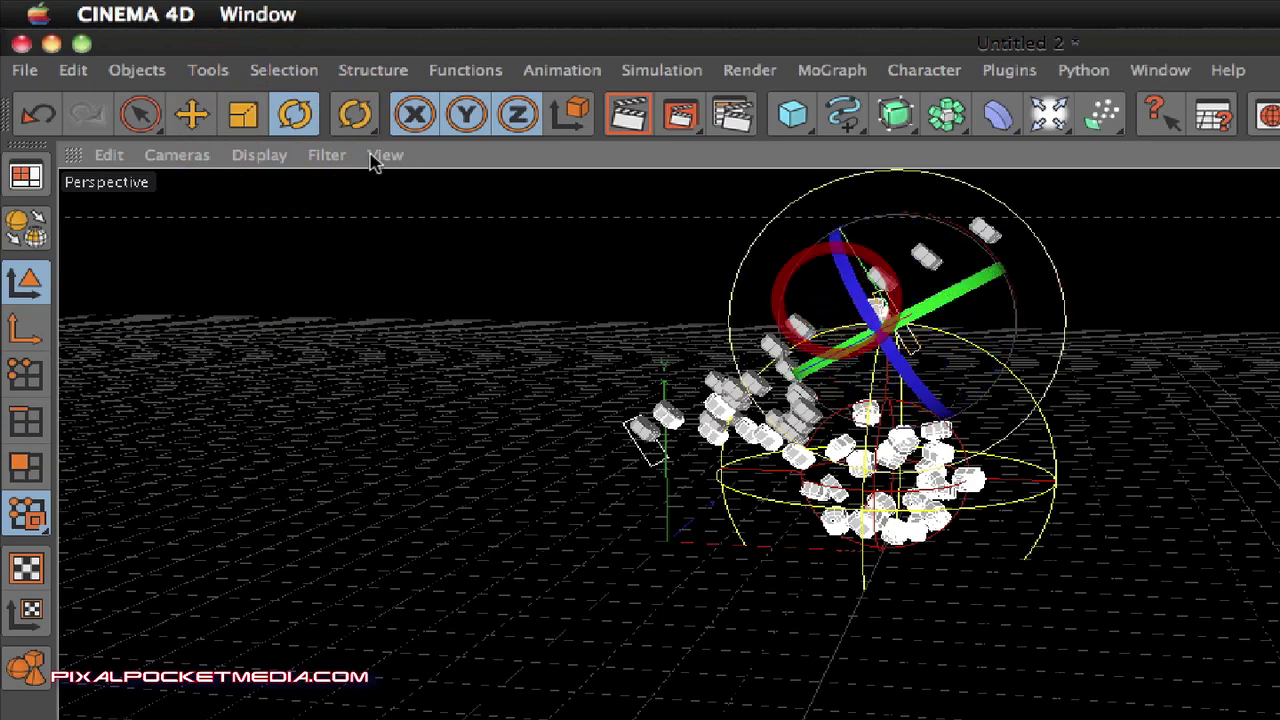
{"action": "left_click", "coordinate": [140, 114]}
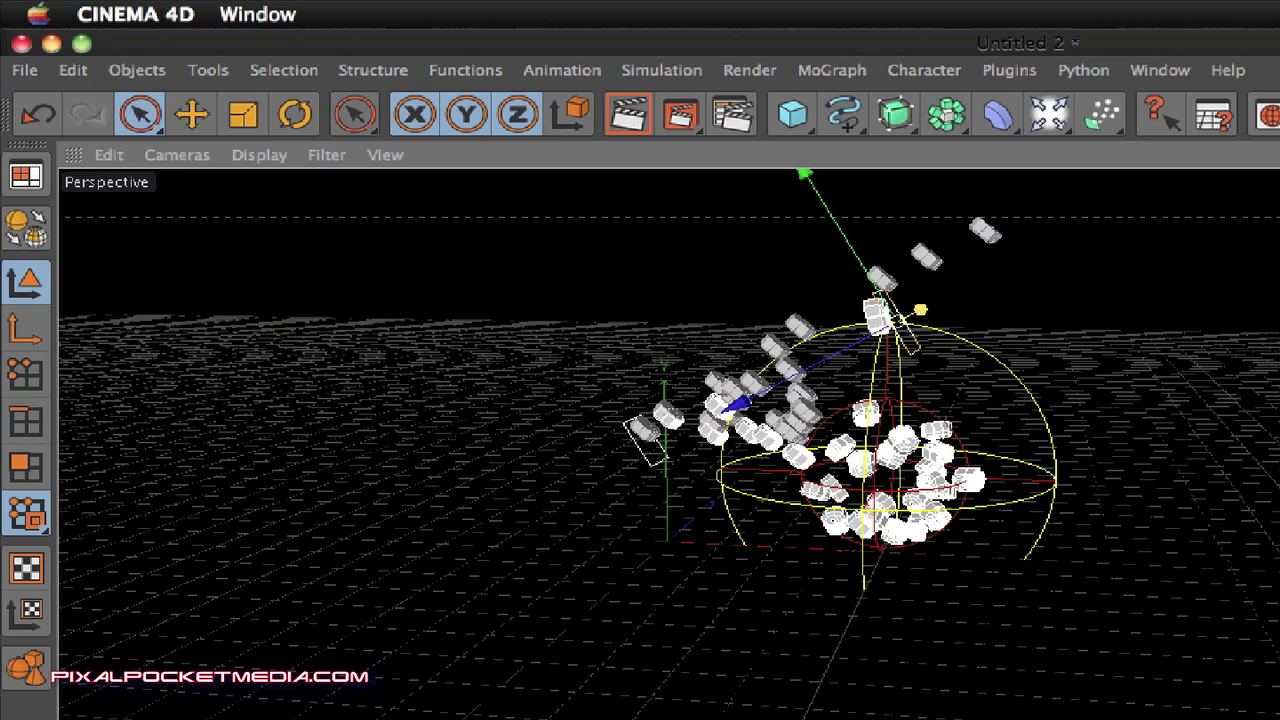
{"action": "mouse_move", "coordinate": [920, 310]}
{"action": "left_mouse_down"}
{"action": "mouse_move", "coordinate": [1114, 194]}
{"action": "mouse_move", "coordinate": [1104, 199]}
{"action": "left_mouse_up"}
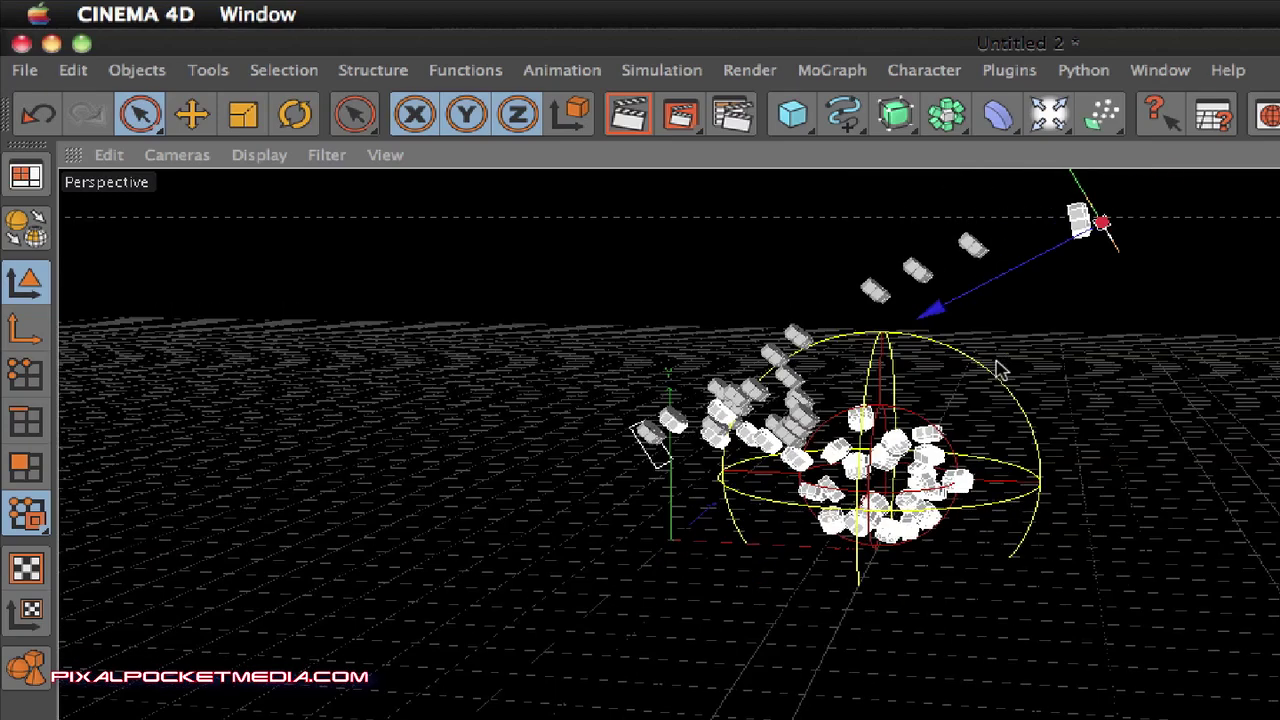
{"action": "mouse_move", "coordinate": [920, 210]}
{"action": "left_mouse_down"}
{"action": "mouse_move", "coordinate": [1000, 338]}
{"action": "mouse_move", "coordinate": [972, 296]}
{"action": "left_mouse_up"}
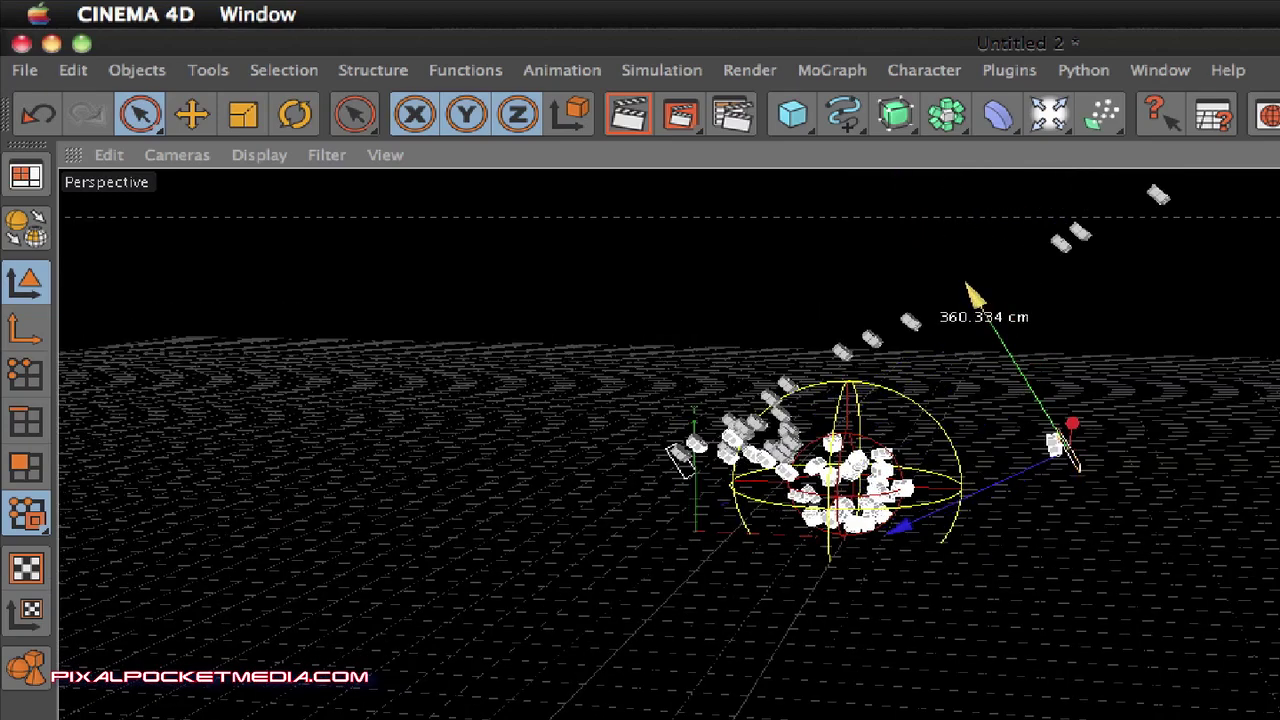
Turn the emitter about 61° so it faces the attractor.
{"action": "left_click", "coordinate": [290, 108]}
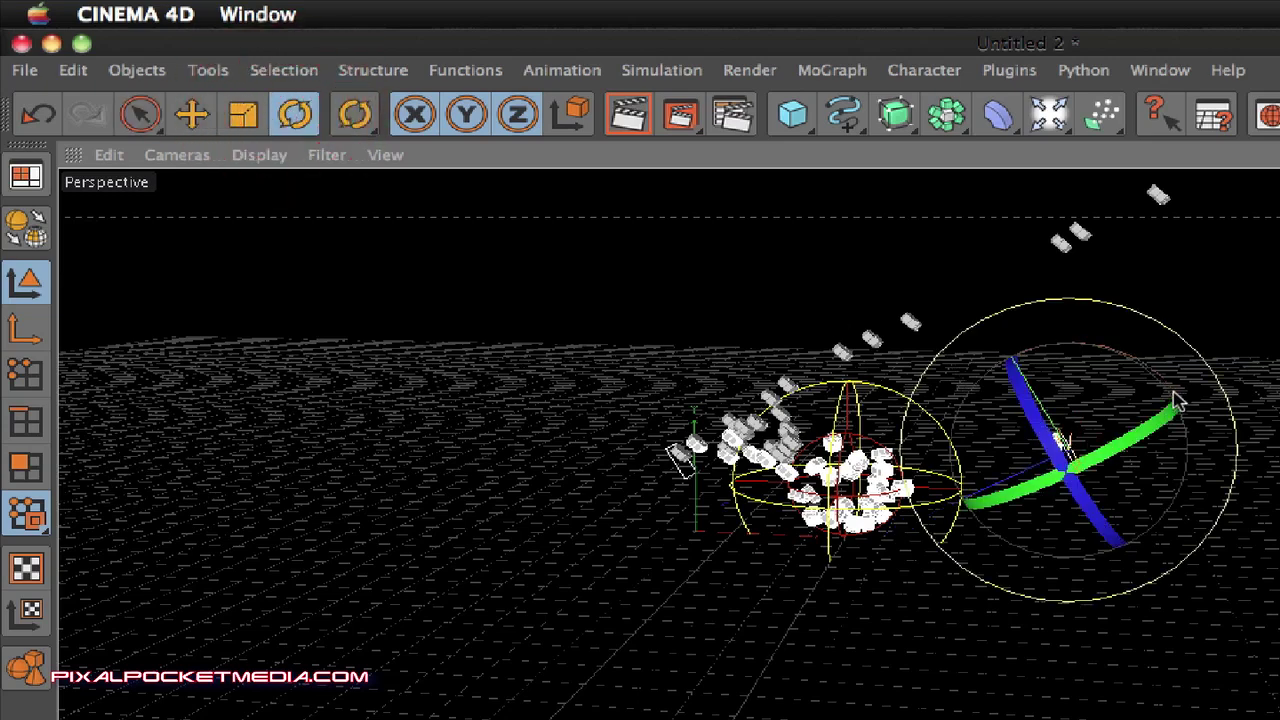
{"action": "mouse_move", "coordinate": [1160, 392]}
{"action": "left_mouse_down"}
{"action": "mouse_move", "coordinate": [1197, 403]}
{"action": "mouse_move", "coordinate": [1234, 457]}
{"action": "mouse_move", "coordinate": [1240, 510]}
{"action": "mouse_move", "coordinate": [1220, 452]}
{"action": "left_mouse_up"}
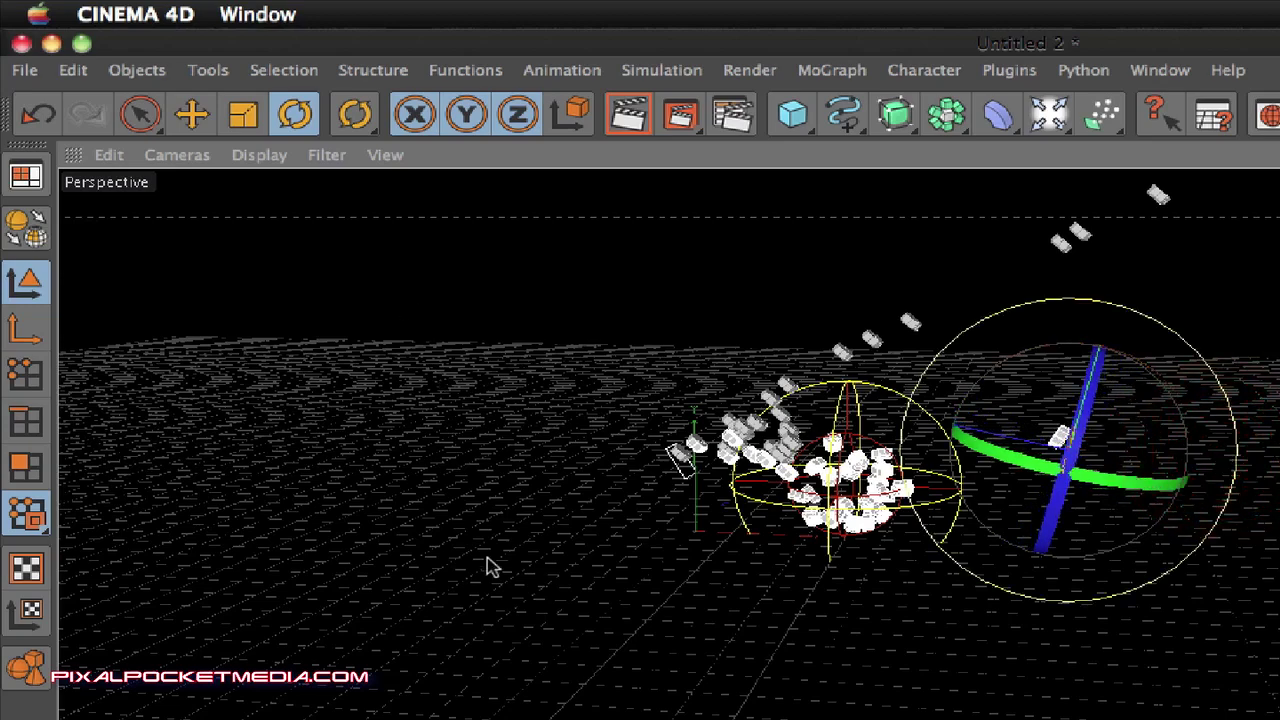
{"action": "scroll", "coordinate": [760, 640], "scroll_direction": "up", "scroll_amount": 5}
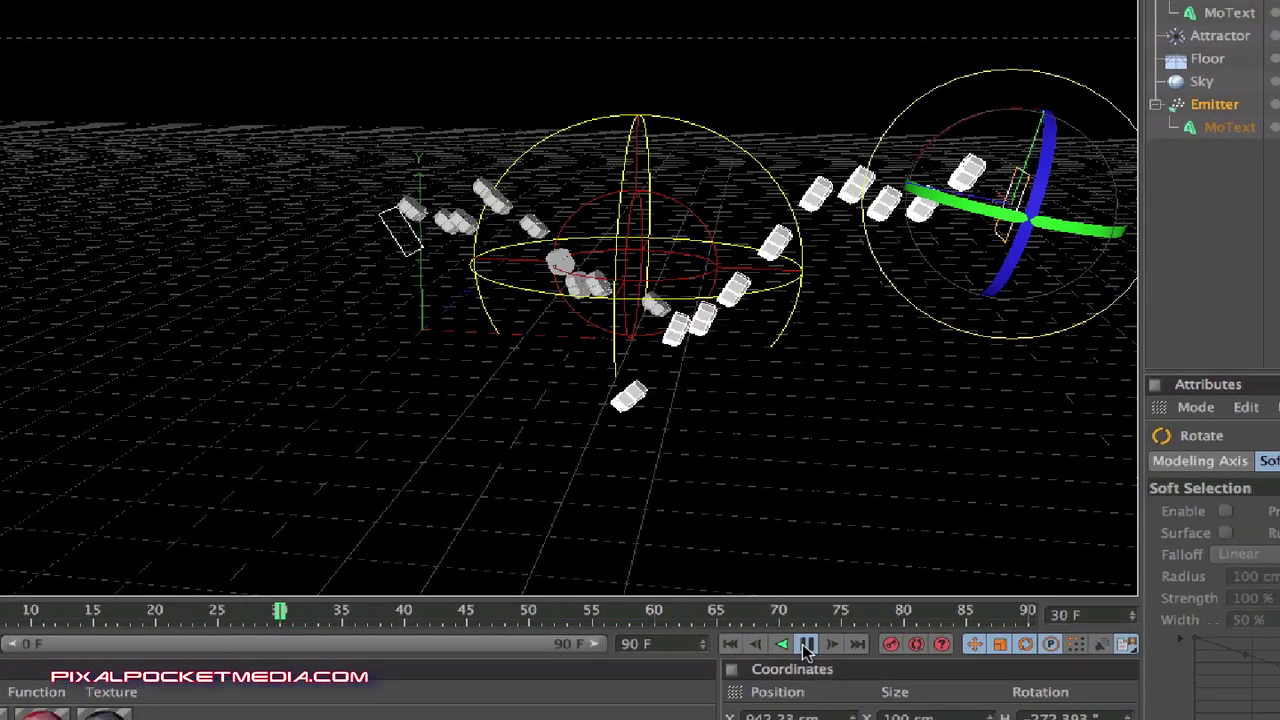
Pause at frame 43 and nudge the Emitter left to about X 903.5, Y 393.5, Z -433.5 cm.
{"action": "left_click", "coordinate": [806, 644]}
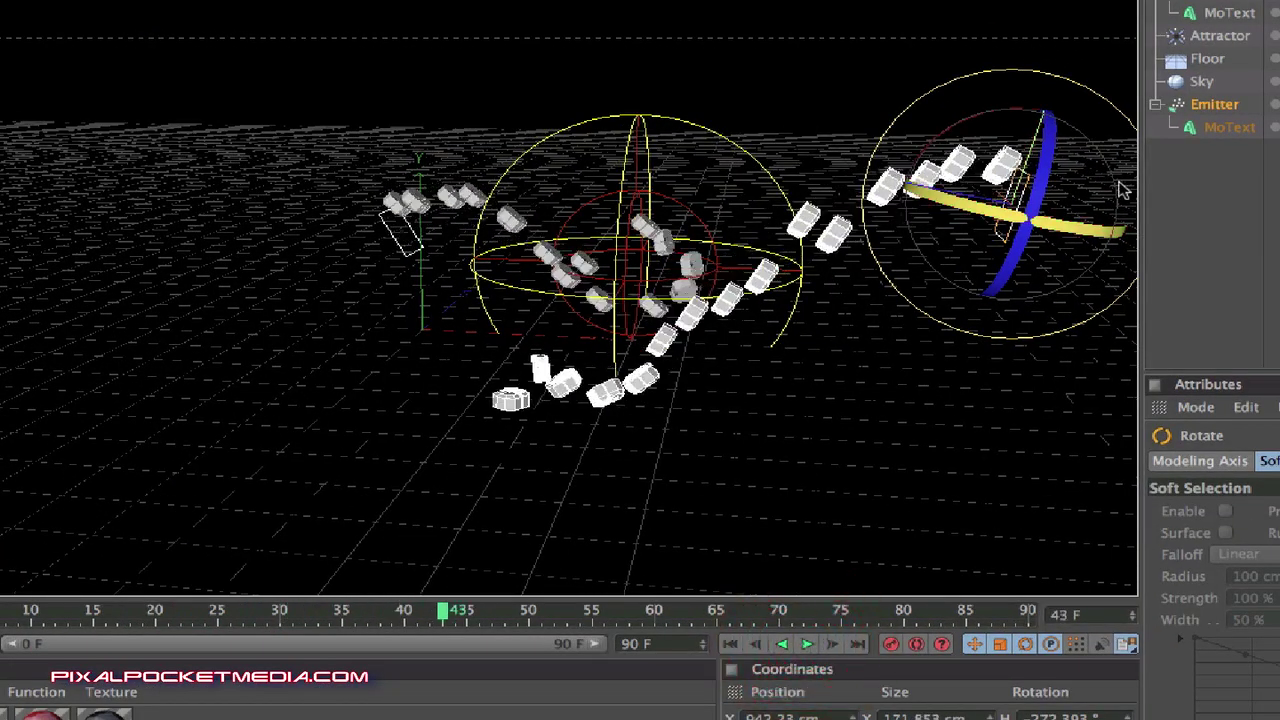
{"action": "scroll", "coordinate": [975, 325], "scroll_direction": "up", "scroll_amount": 3}
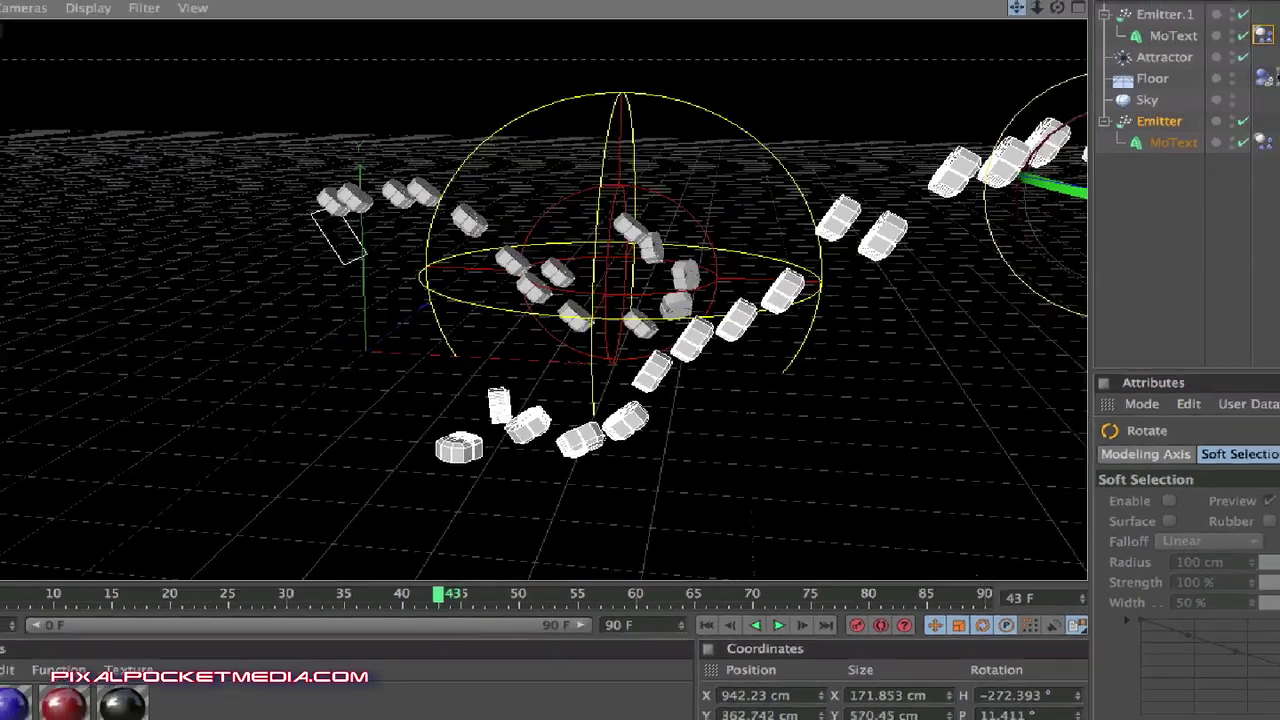
{"action": "left_click_drag", "start_coordinate": [1120, 70], "coordinate": [1064, 62], "text": "alt"}
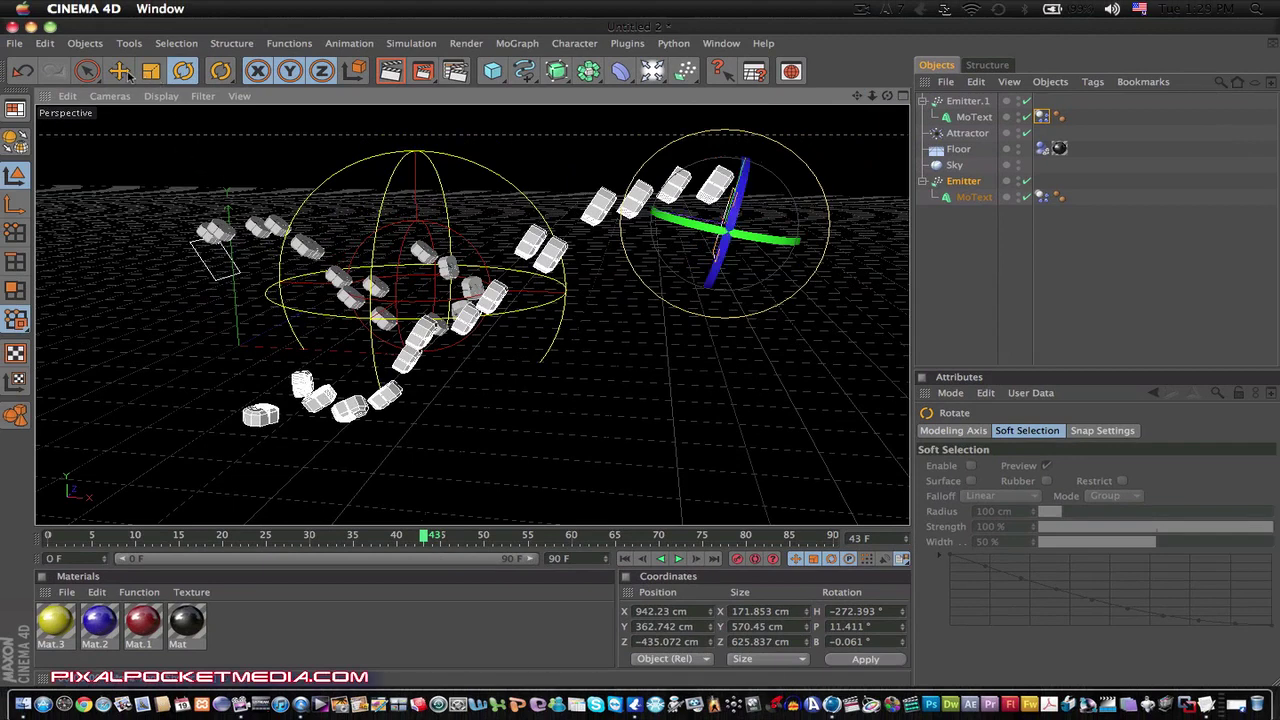
{"action": "left_click", "coordinate": [86, 71]}
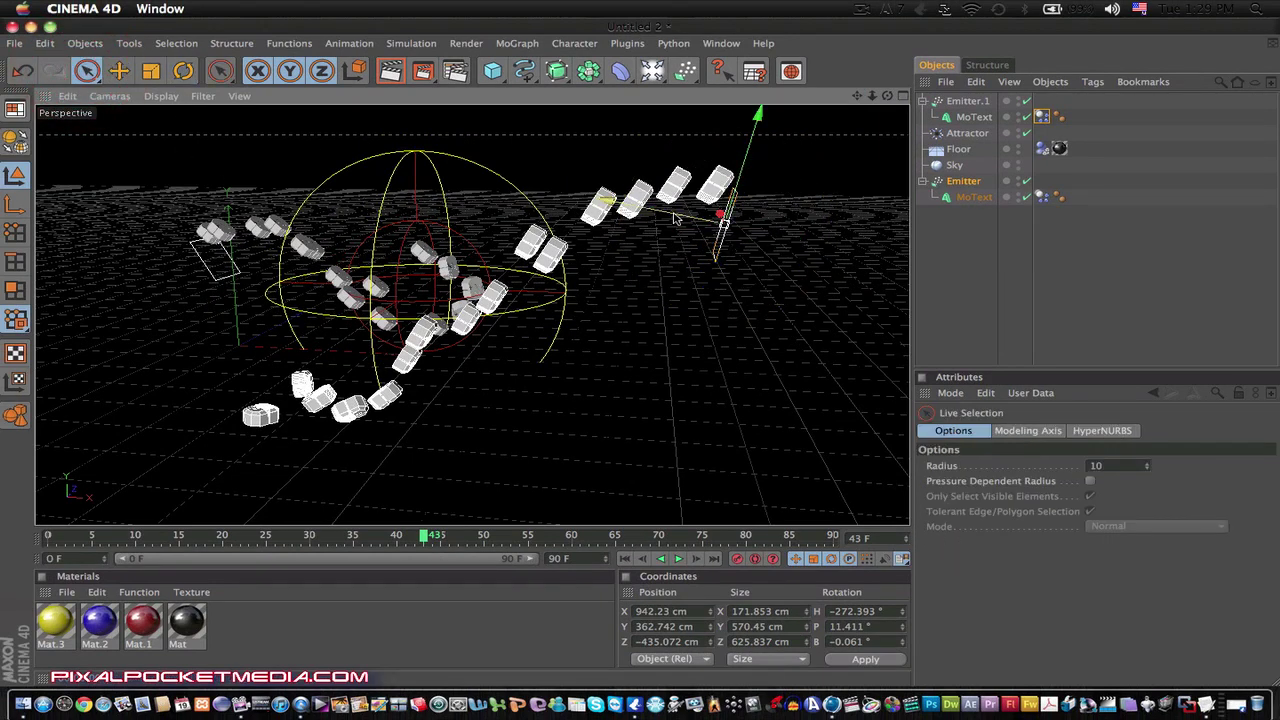
{"action": "left_click_drag", "start_coordinate": [720, 214], "coordinate": [754, 144]}
{"action": "key", "text": "ctrl+z"}
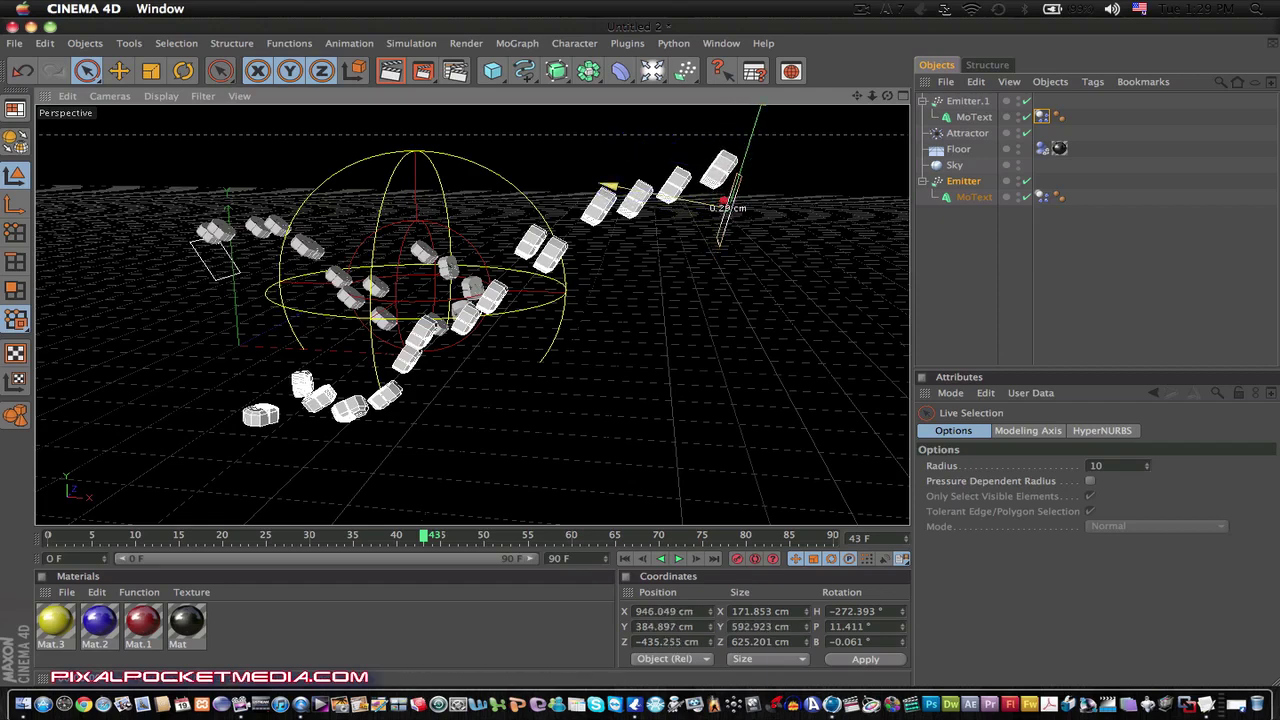
{"action": "left_click_drag", "start_coordinate": [722, 200], "coordinate": [694, 194]}
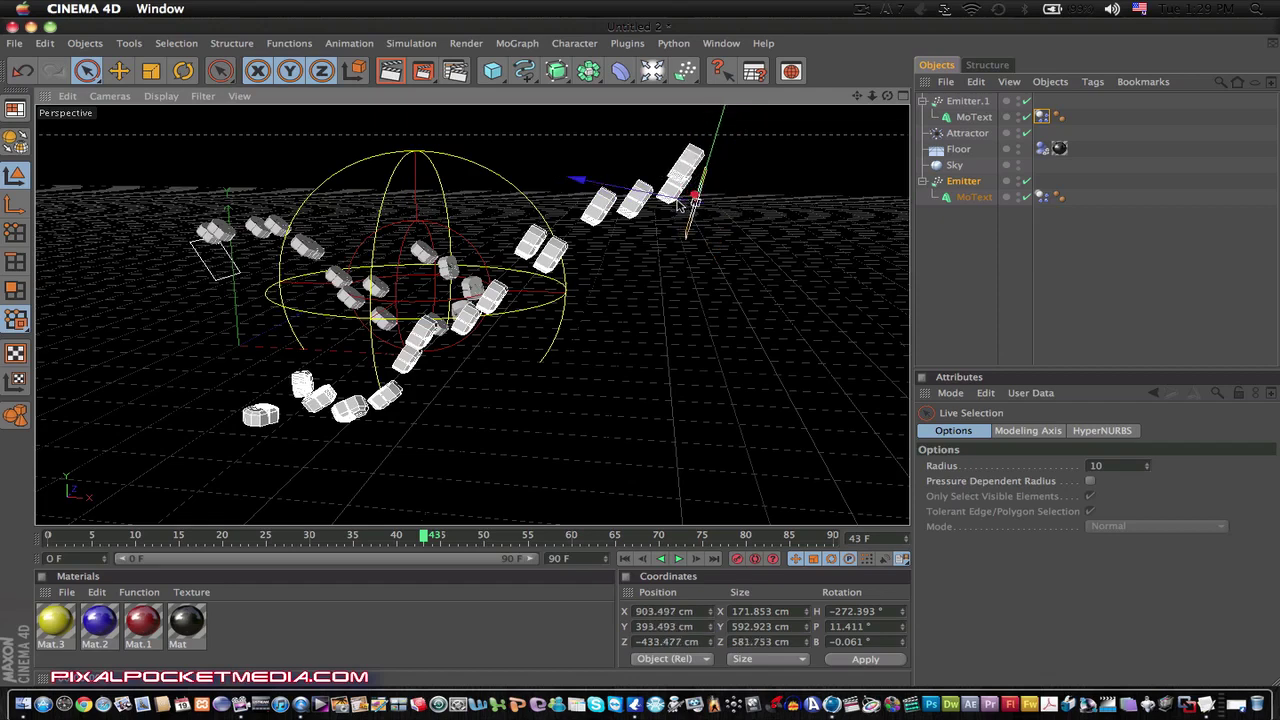
Replay the simulation from frame 0, stop at frame 45, and frame the attractor sphere.
{"action": "left_click", "coordinate": [56, 537]}
{"action": "left_click", "coordinate": [50, 537]}
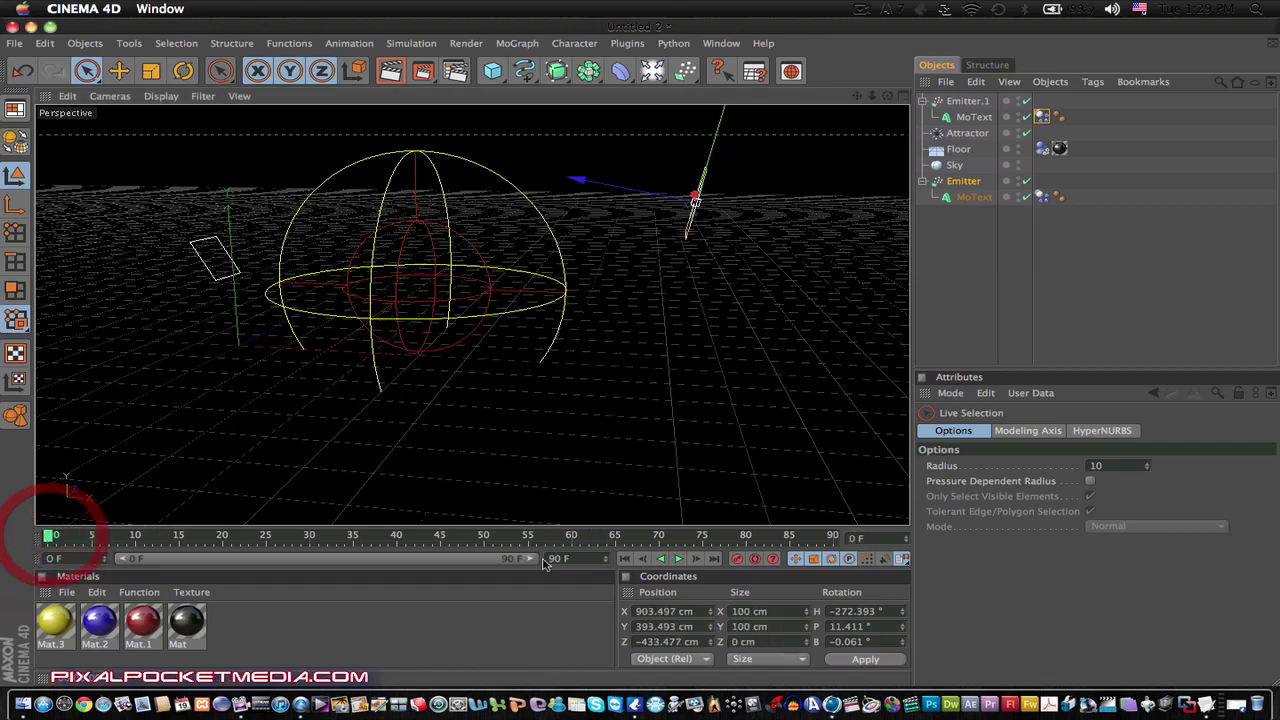
{"action": "left_click", "coordinate": [678, 559]}
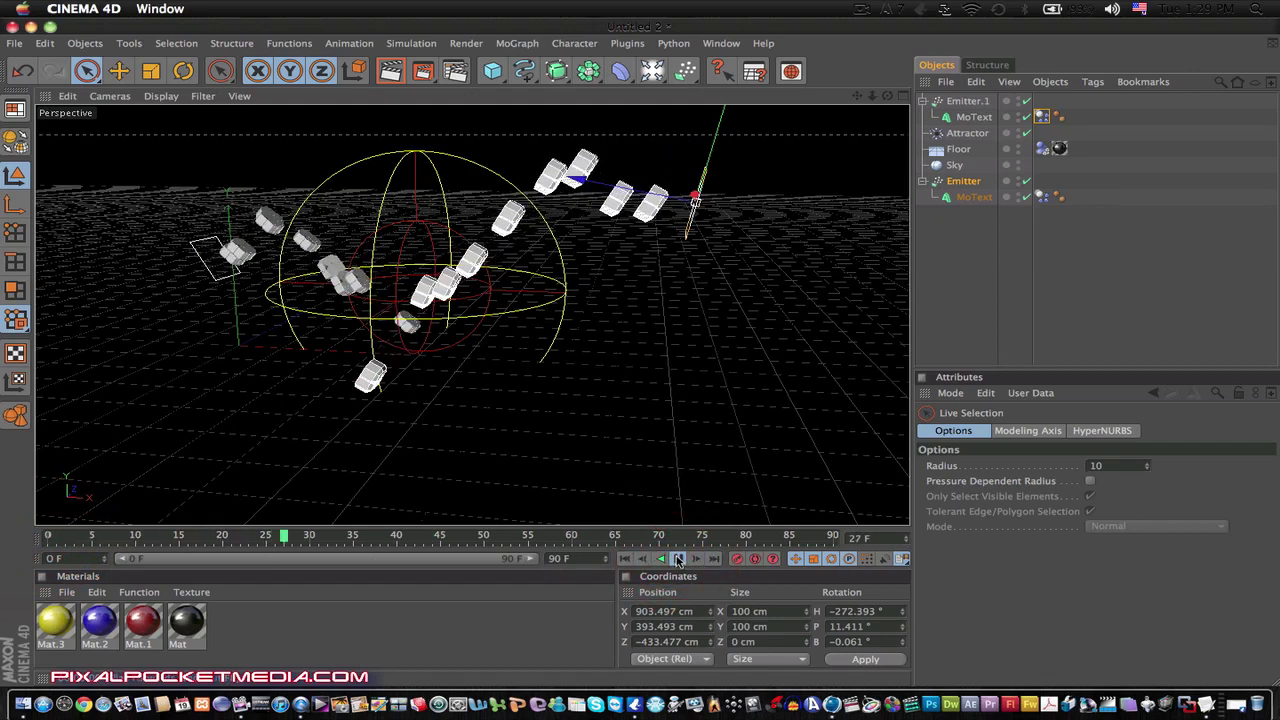
{"action": "left_click", "coordinate": [678, 559]}
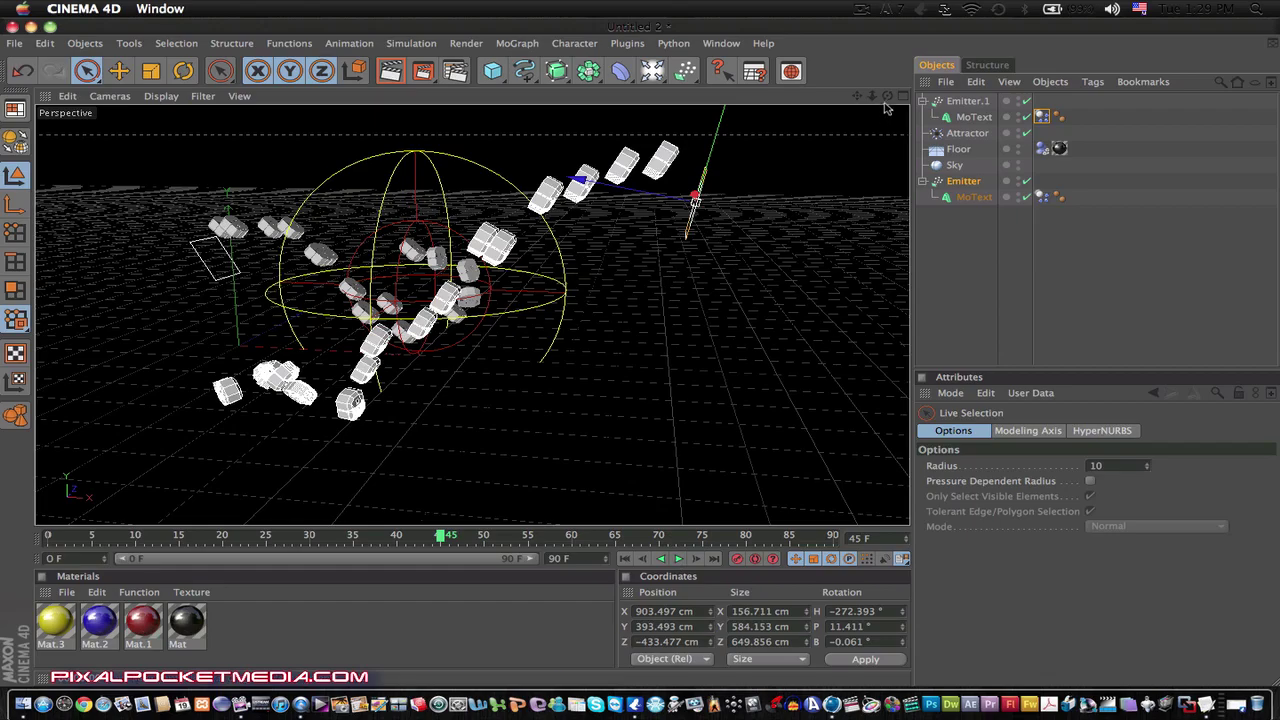
{"action": "left_click_drag", "start_coordinate": [887, 96], "coordinate": [534, 110]}
{"action": "left_click_drag", "start_coordinate": [855, 97], "coordinate": [850, 97]}
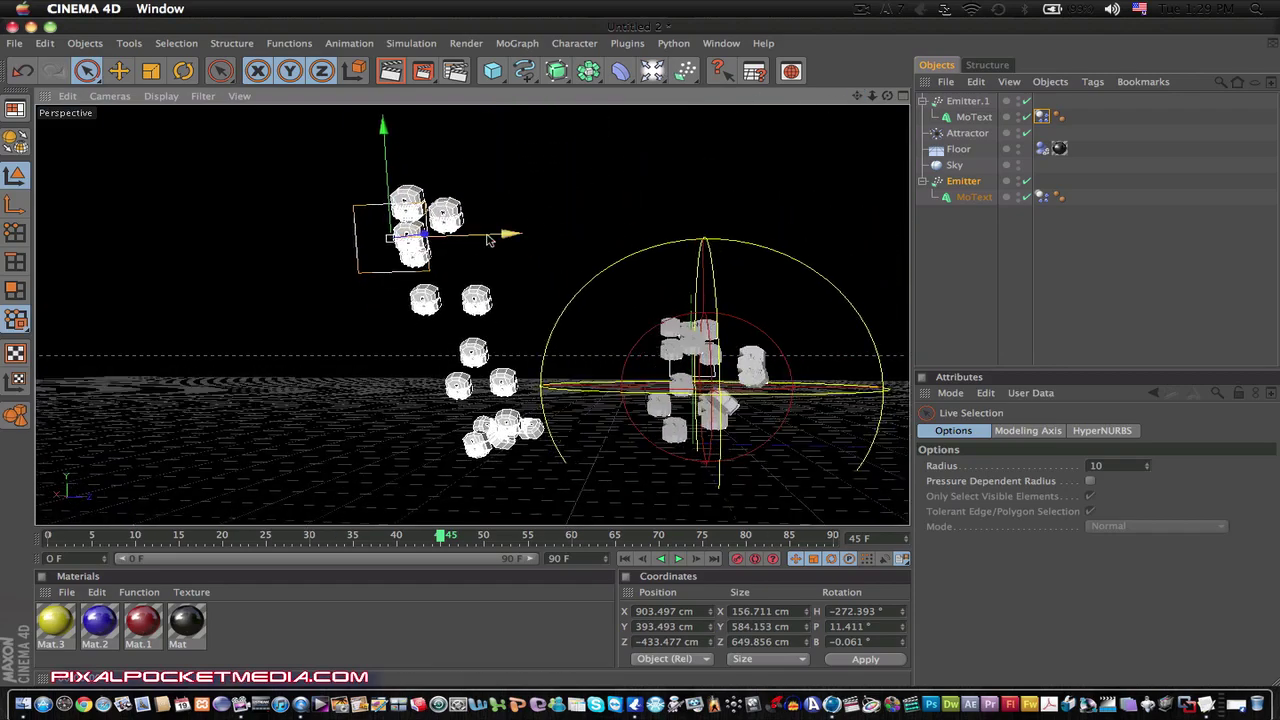
Slide the Emitter along X toward the sphere and lower it to about X 951.7, Y 377 cm.
{"action": "left_click_drag", "start_coordinate": [491, 240], "coordinate": [775, 223]}
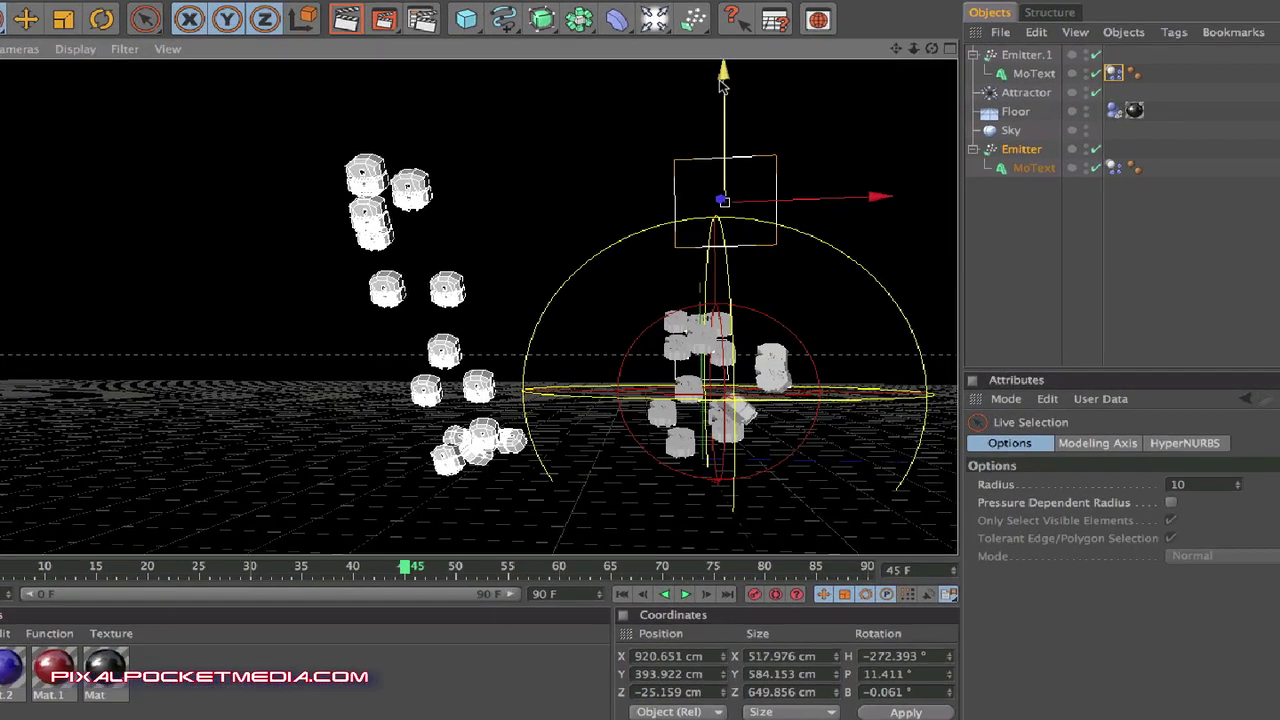
{"action": "left_click_drag", "start_coordinate": [710, 205], "coordinate": [730, 65]}
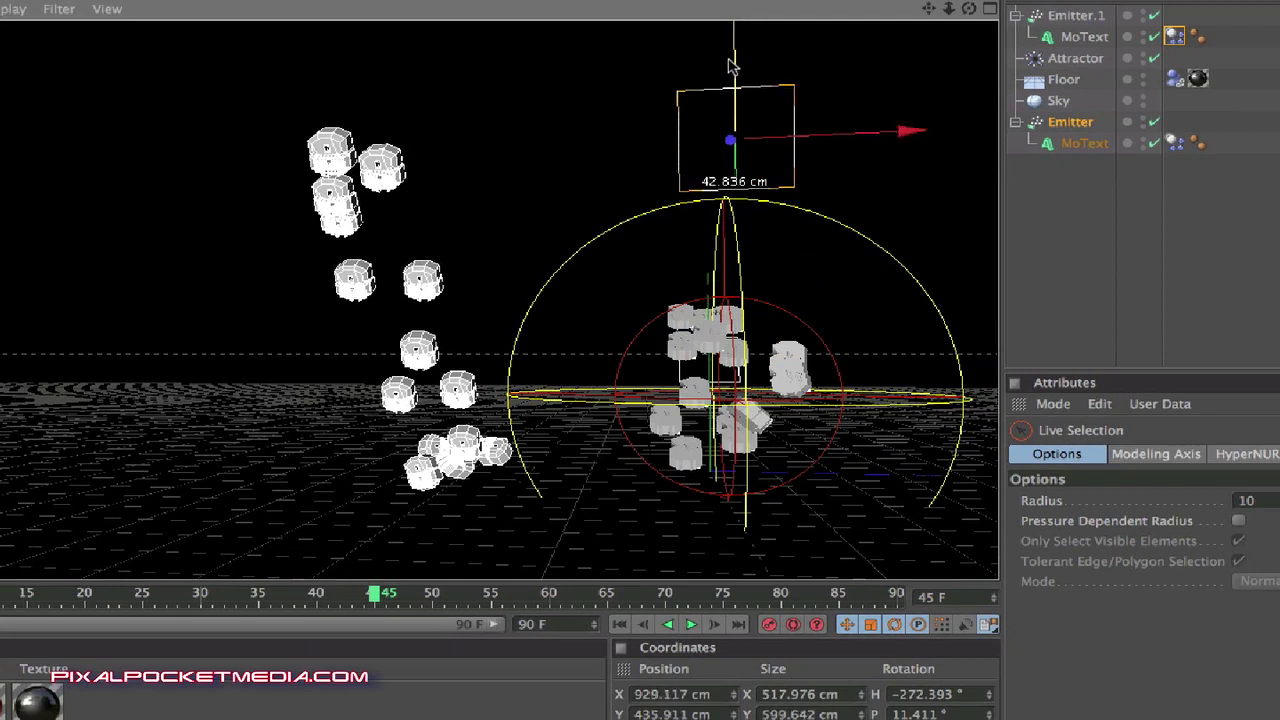
{"action": "left_click_drag", "start_coordinate": [732, 139], "coordinate": [745, 247]}
{"action": "left_click_drag", "start_coordinate": [968, 12], "coordinate": [868, 72]}
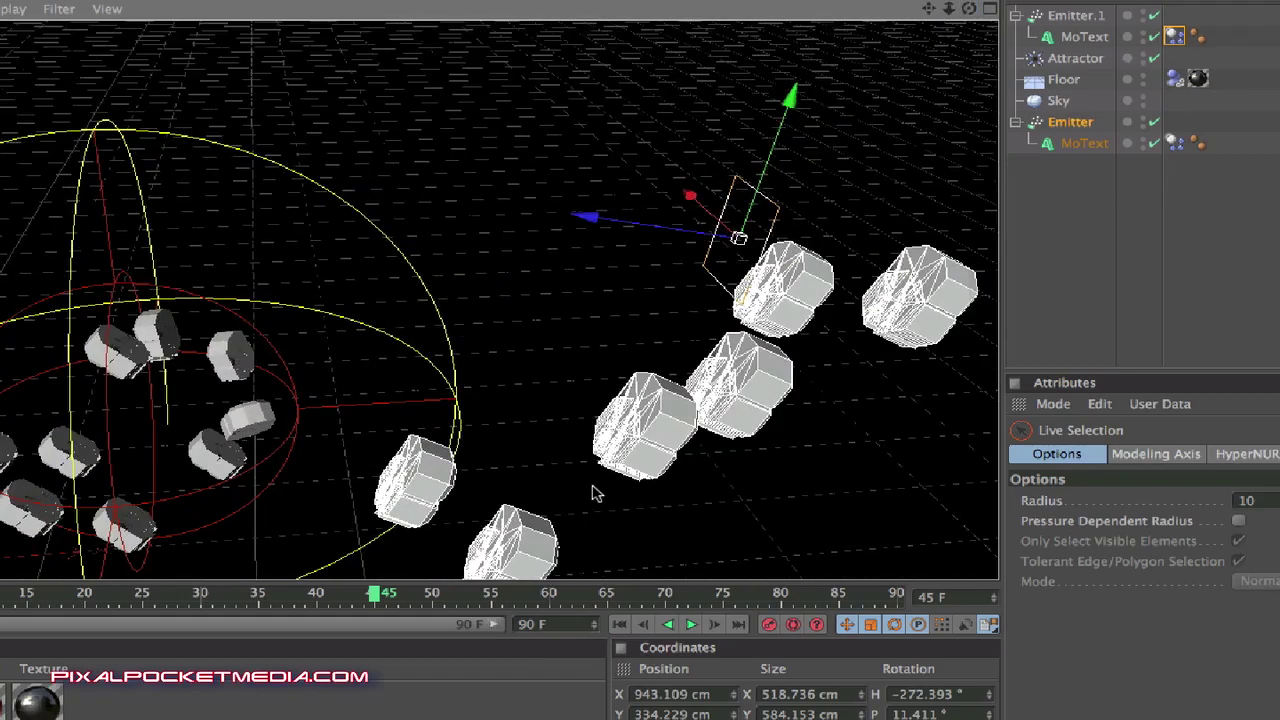
Replay from frame 0 with a small up-right Emitter tweak, stopping at frame 68.
{"action": "key", "text": "shift+f"}
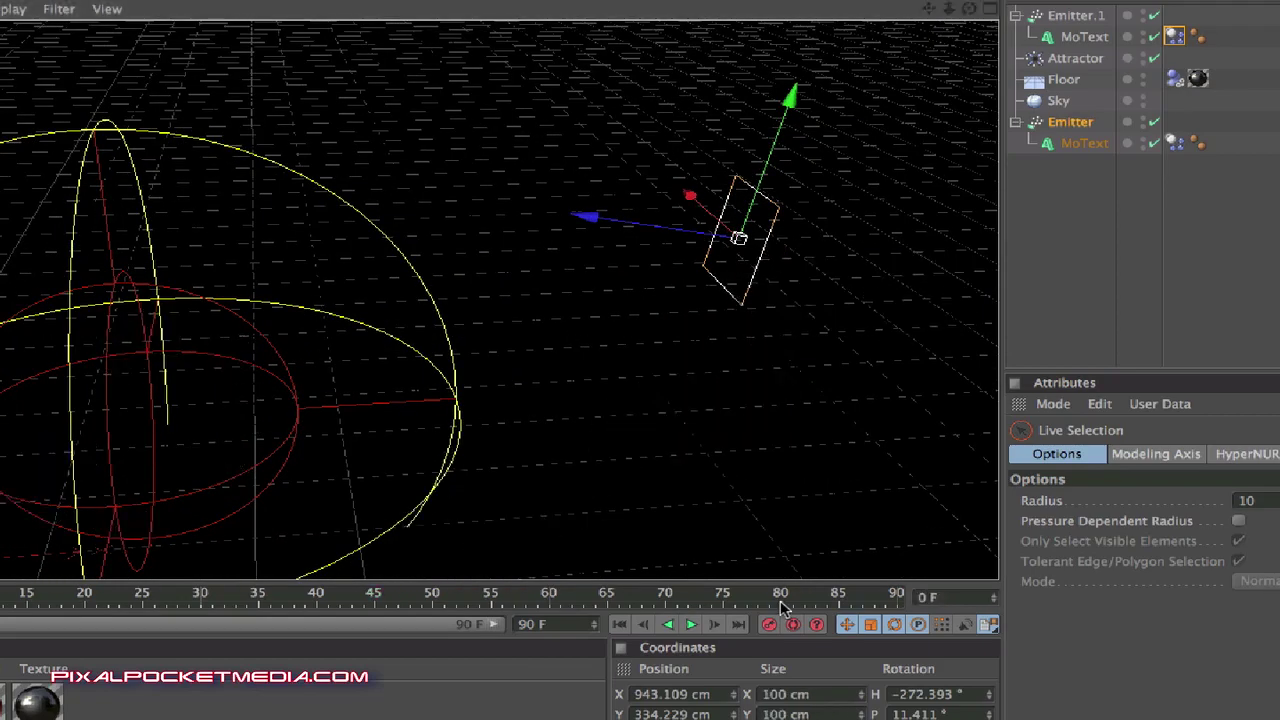
{"action": "left_click", "coordinate": [691, 624]}
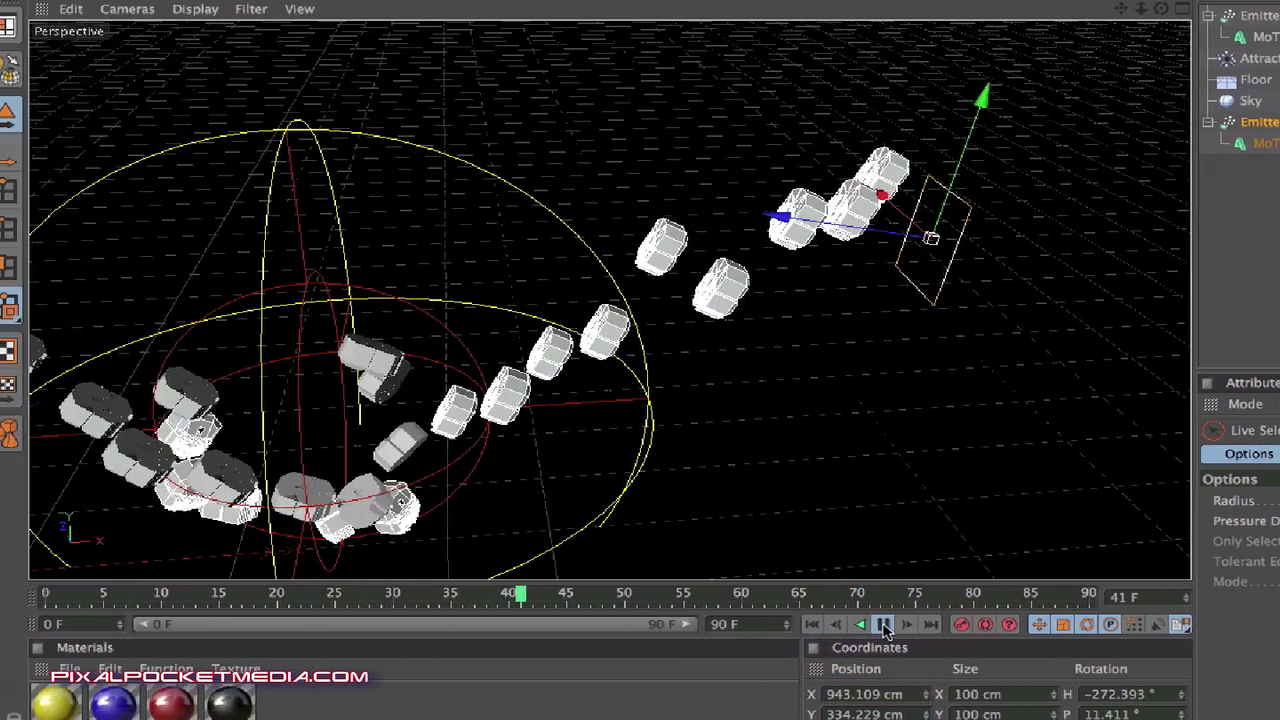
{"action": "left_click", "coordinate": [903, 625]}
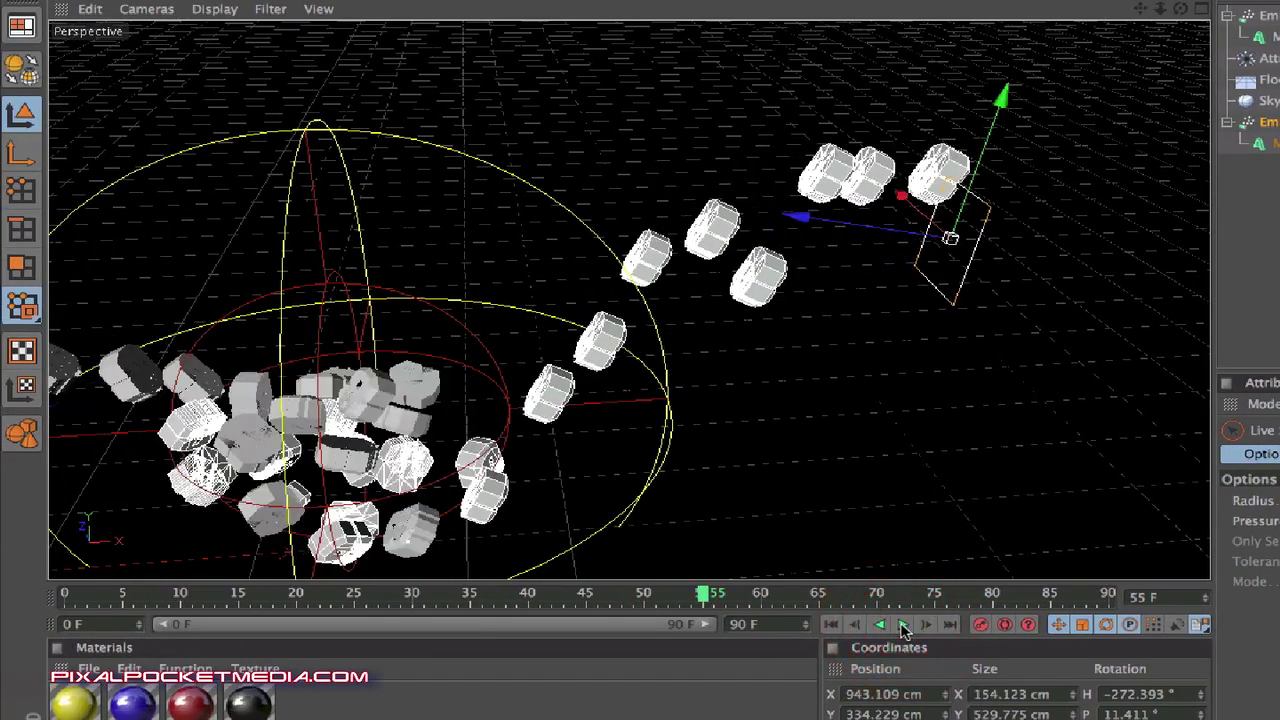
{"action": "left_click_drag", "start_coordinate": [978, 130], "coordinate": [990, 88]}
{"action": "left_click", "coordinate": [67, 594]}
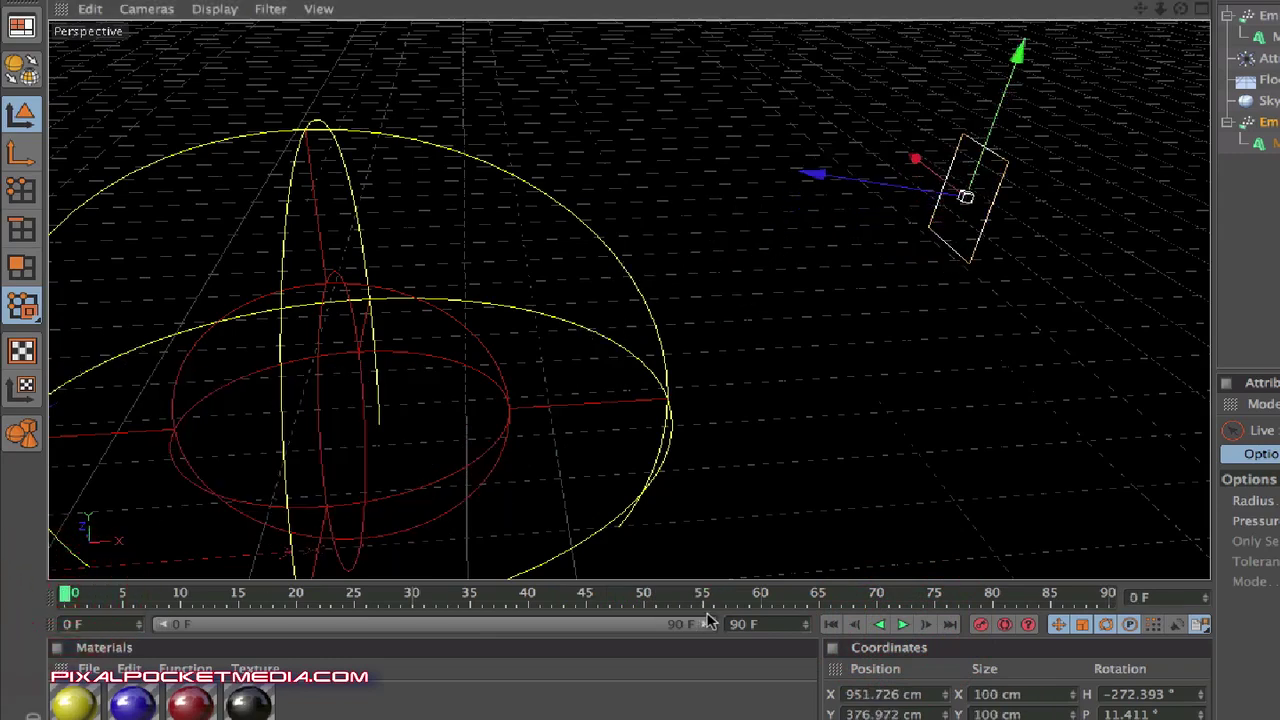
{"action": "left_click", "coordinate": [905, 625]}
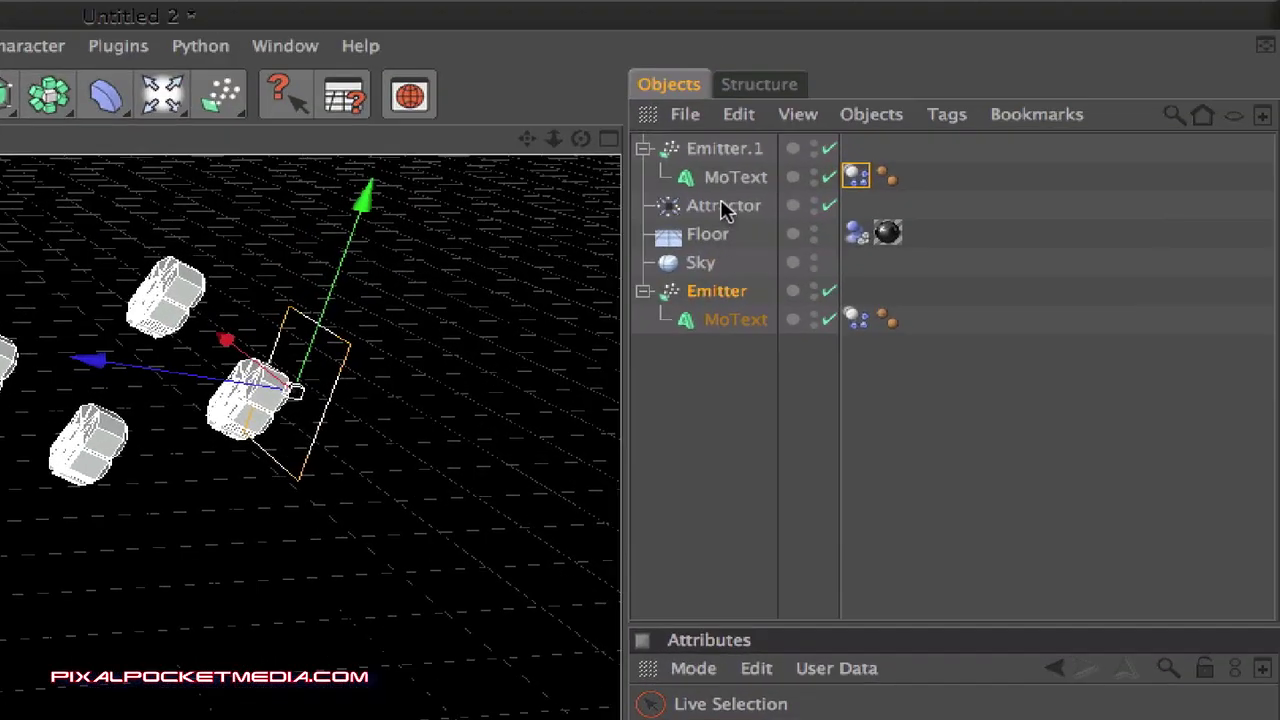
Raise the Attractor's falloff Scale to about 429%.
{"action": "left_click", "coordinate": [724, 210]}
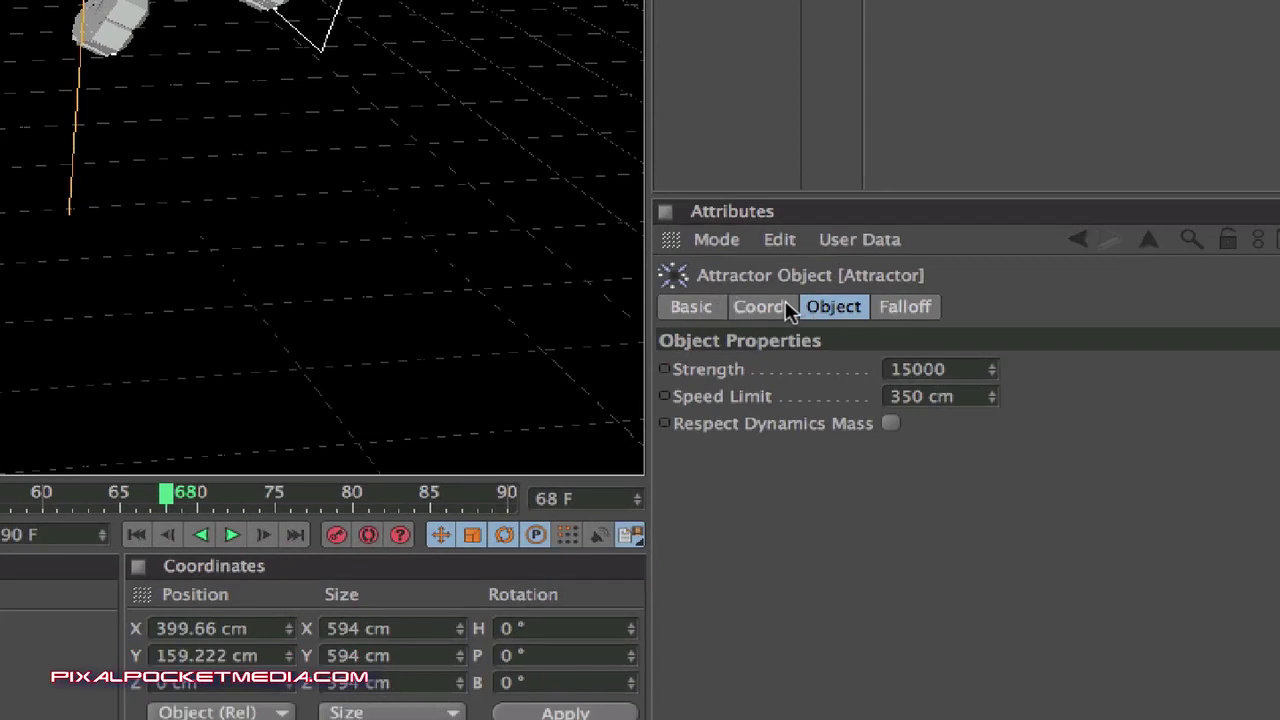
{"action": "left_click", "coordinate": [906, 310]}
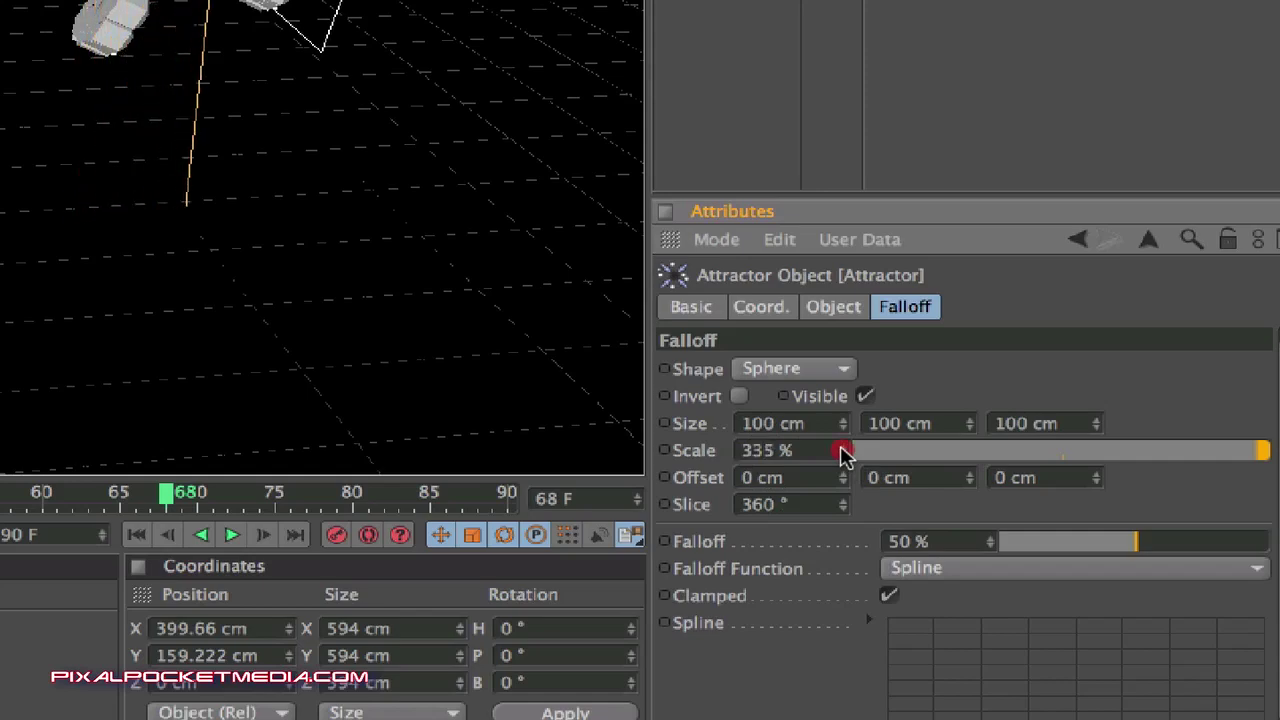
{"action": "left_click_drag", "start_coordinate": [840, 452], "coordinate": [844, 454]}
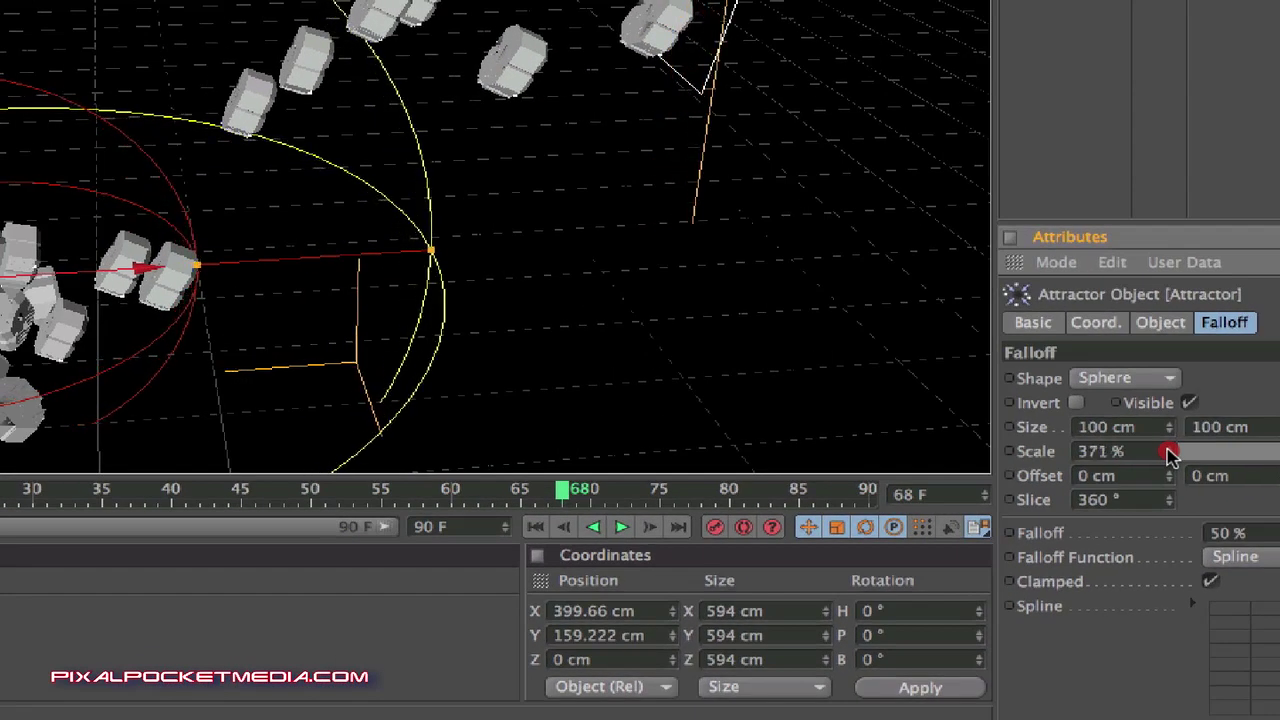
{"action": "left_click_drag", "start_coordinate": [1170, 454], "coordinate": [1170, 454]}
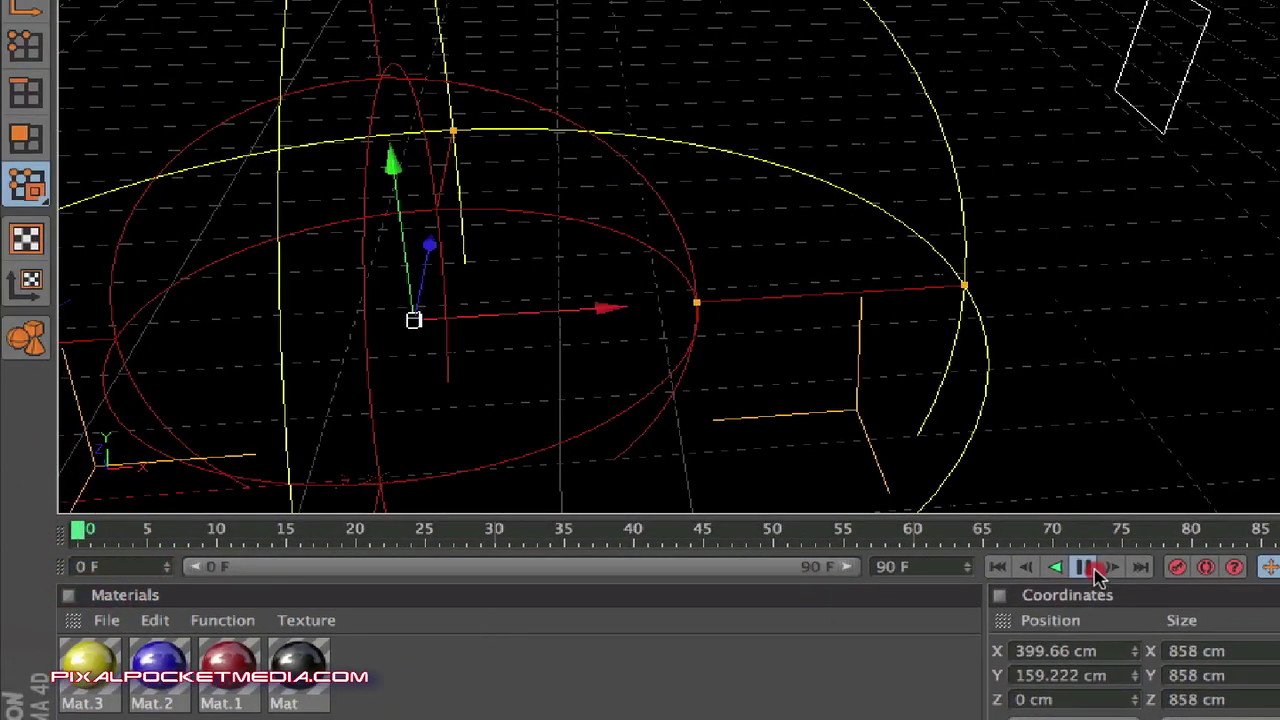
Preview the simulation to frame 77, then show the Attractor's Strength settings and rewind to frame 0.
{"action": "left_click", "coordinate": [1095, 569]}
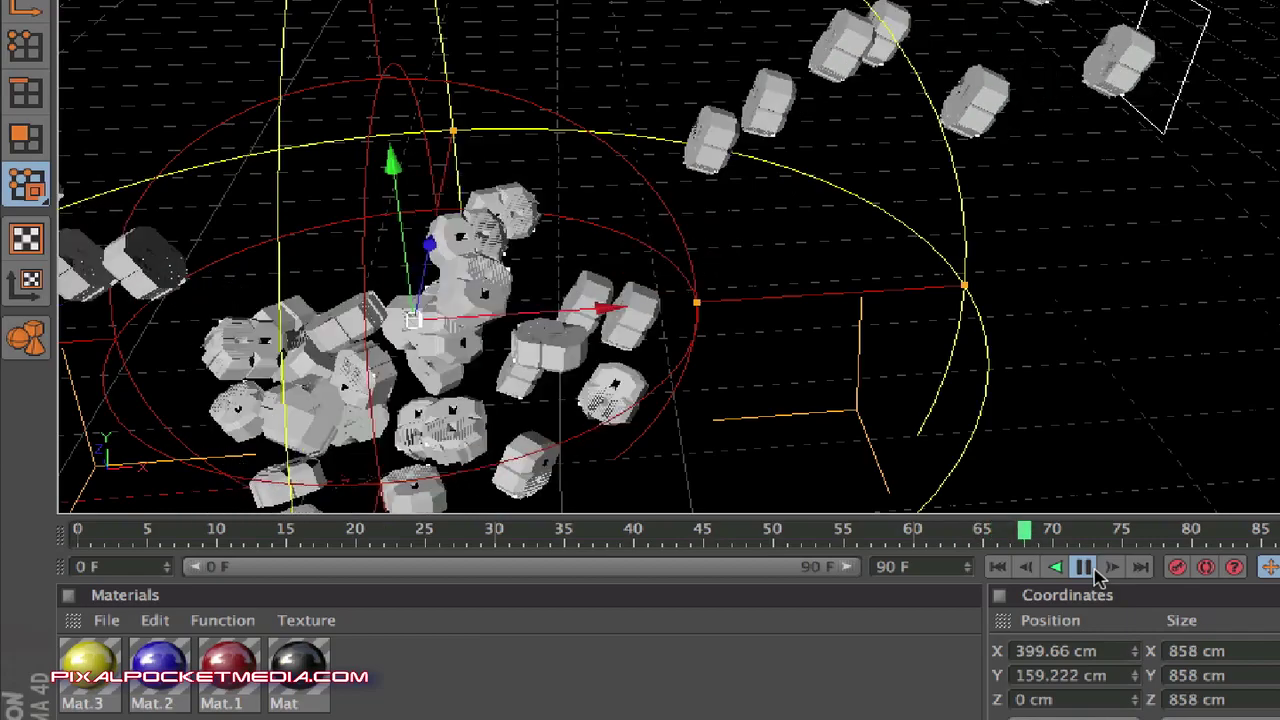
{"action": "left_click", "coordinate": [1085, 567]}
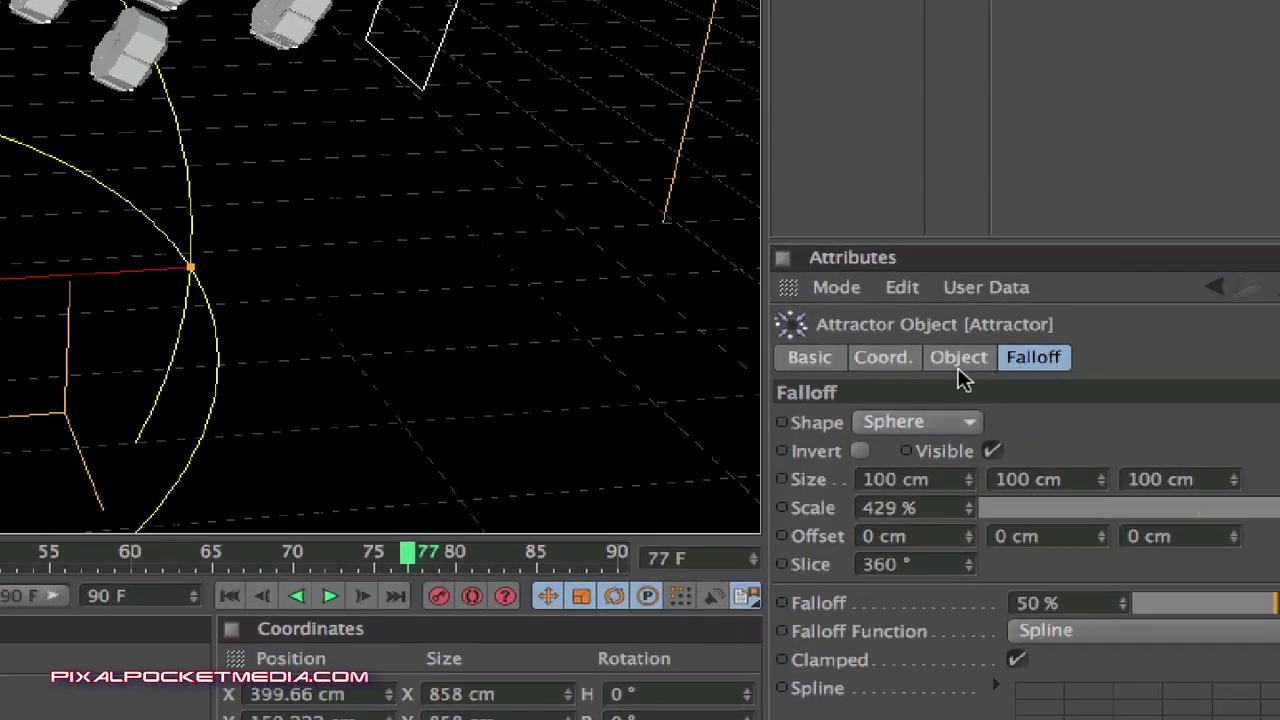
{"action": "left_click", "coordinate": [958, 368]}
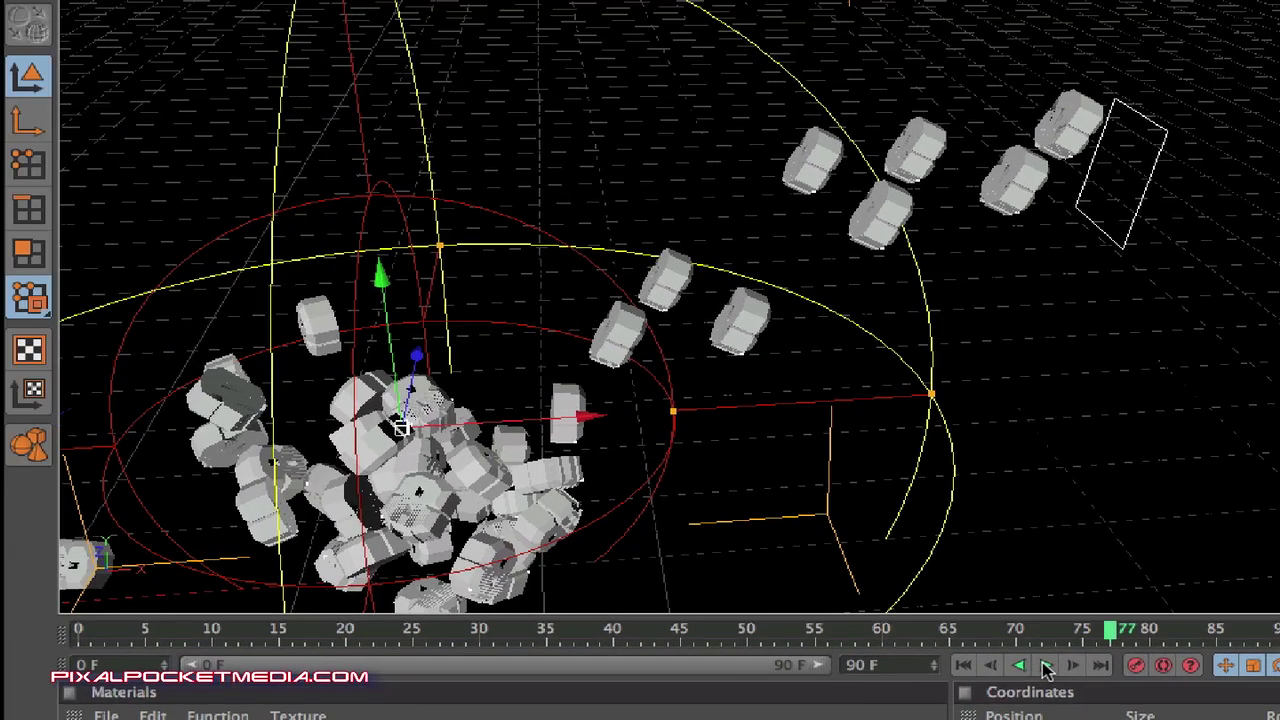
{"action": "left_click", "coordinate": [80, 632]}
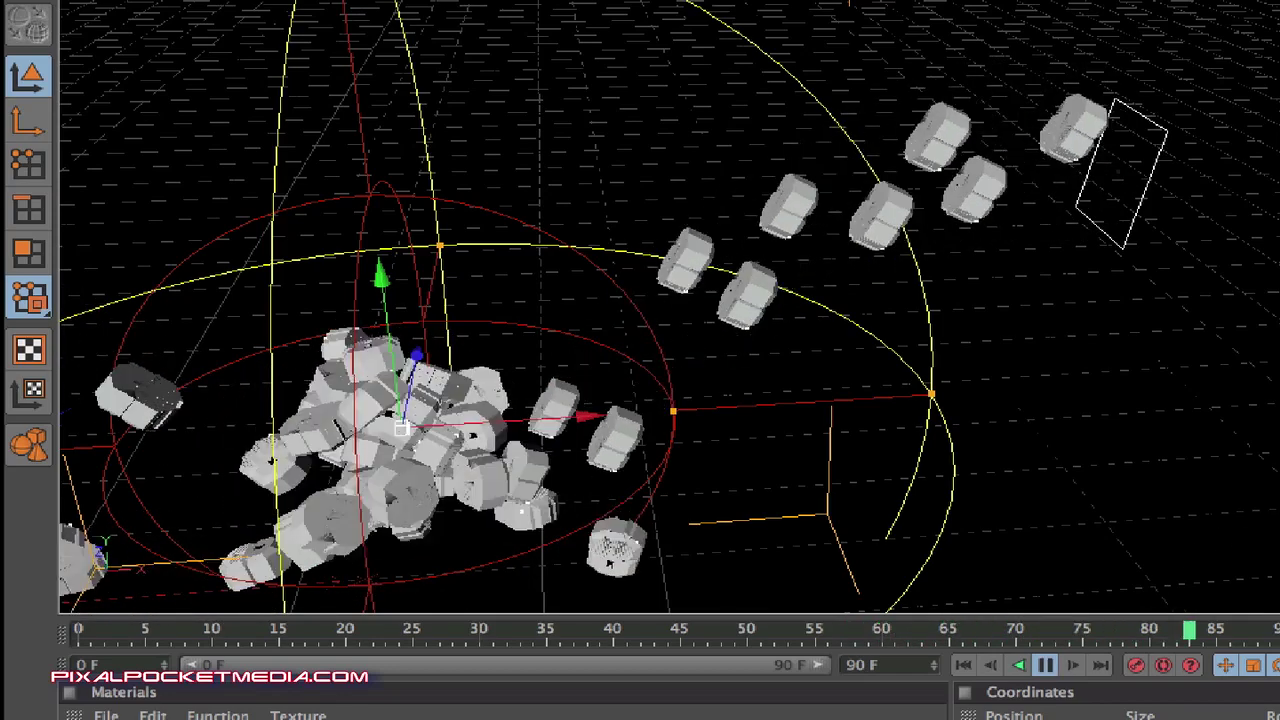
Change the Attractor's Speed Limit from 350 to 500 cm and replay the simulation.
{"action": "left_click", "coordinate": [1043, 666]}
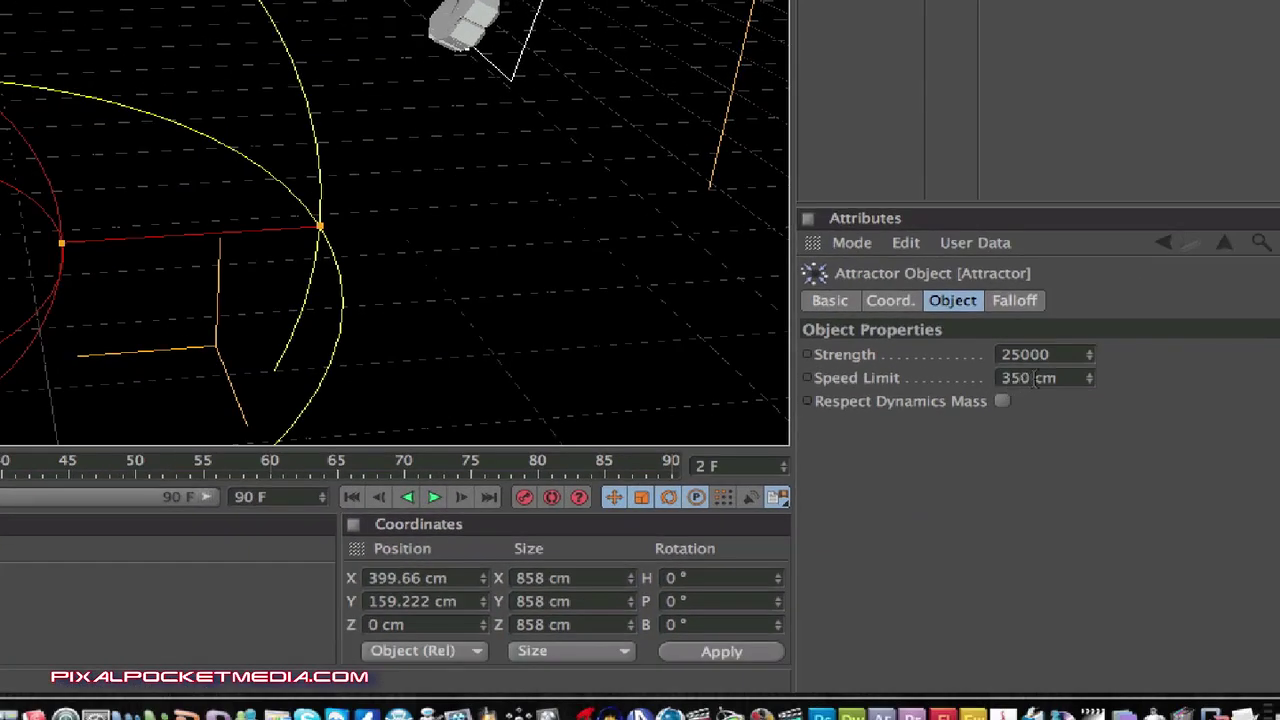
{"action": "double_click", "coordinate": [1036, 380]}
{"action": "key", "text": "BackSpace"}
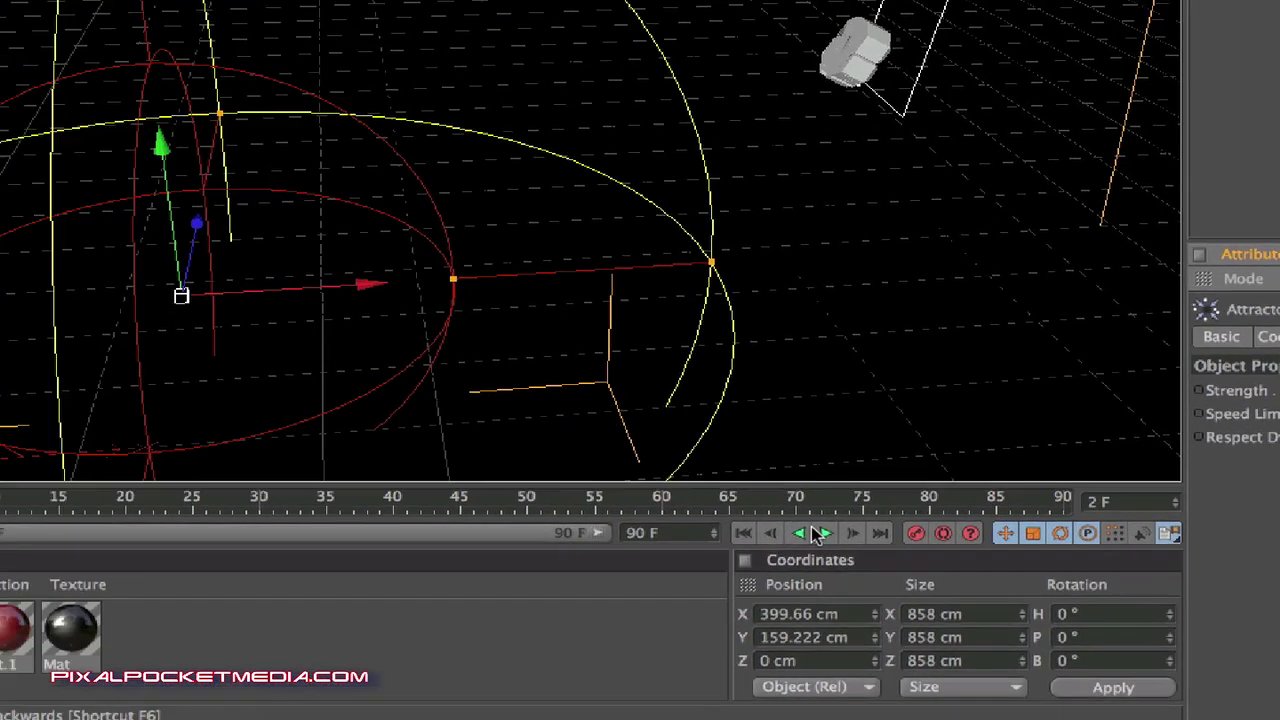
{"action": "left_click", "coordinate": [434, 497]}
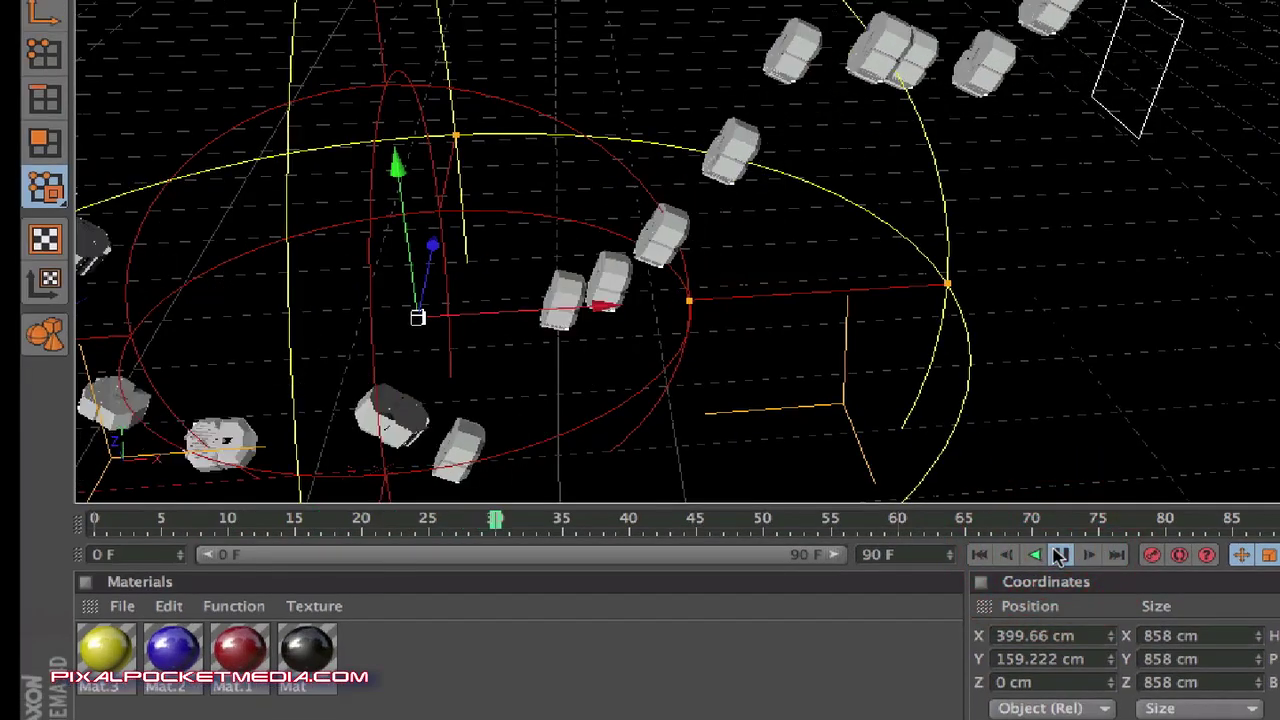
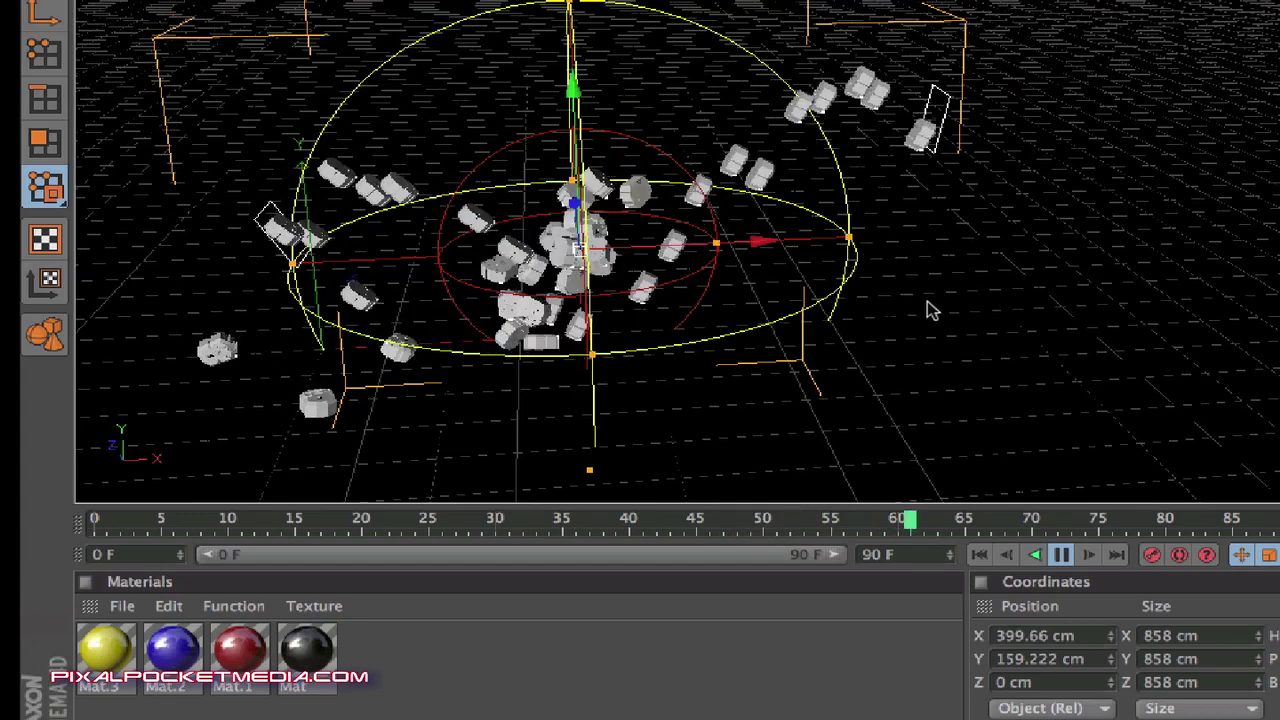
Extend the scene's end frame to 350 and select Emitter.1 to show its particle settings.
{"action": "left_click", "coordinate": [1062, 555]}
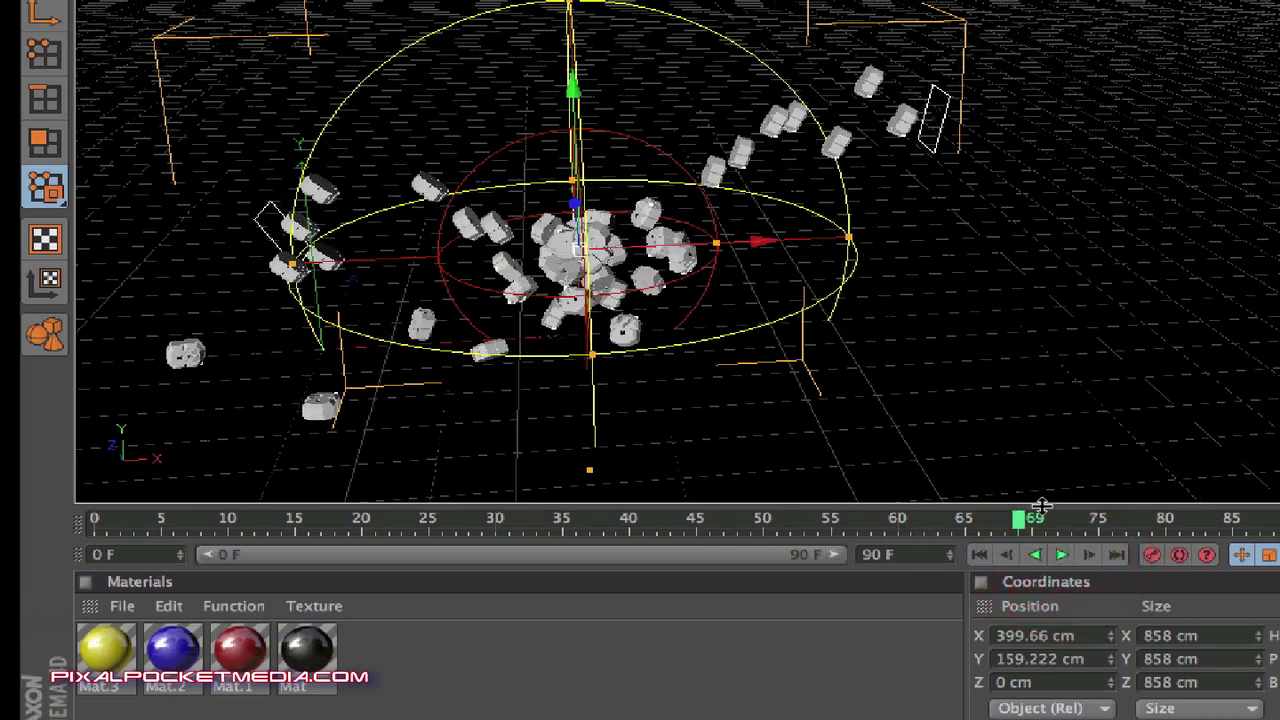
{"action": "double_click", "coordinate": [880, 555]}
{"action": "type", "text": "30"}
{"action": "key", "text": "Return"}
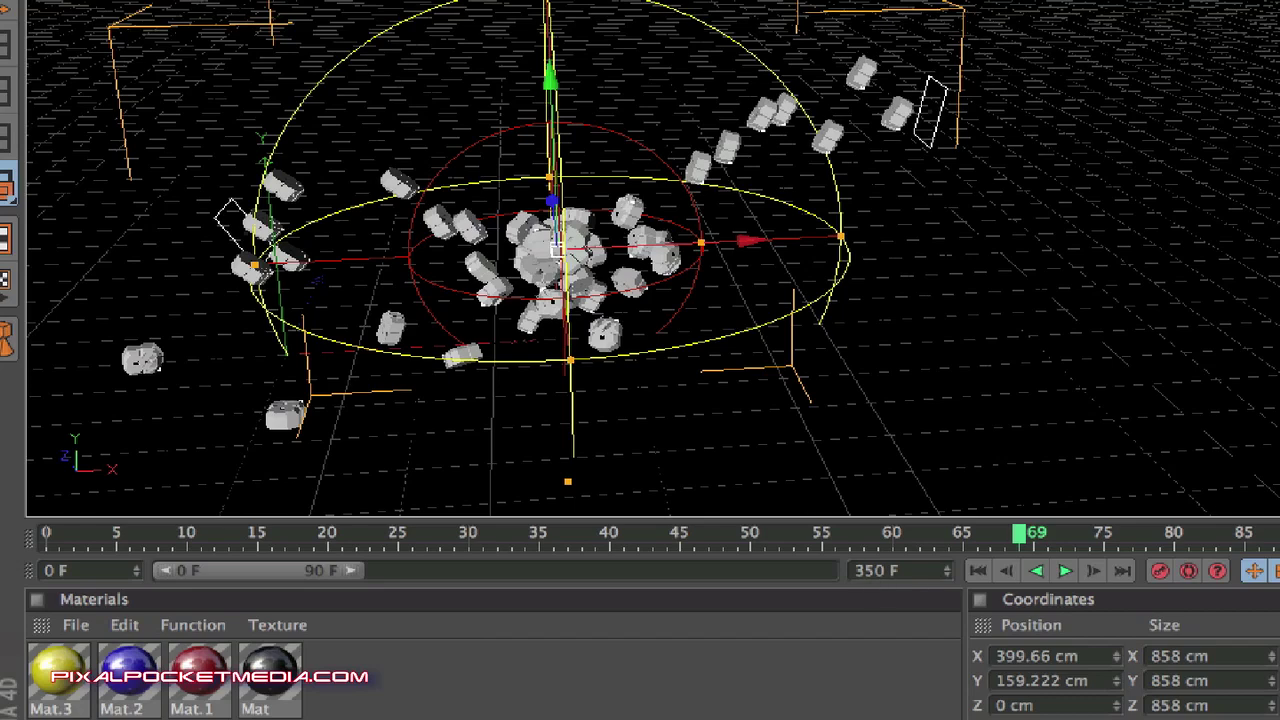
{"action": "left_click", "coordinate": [255, 225]}
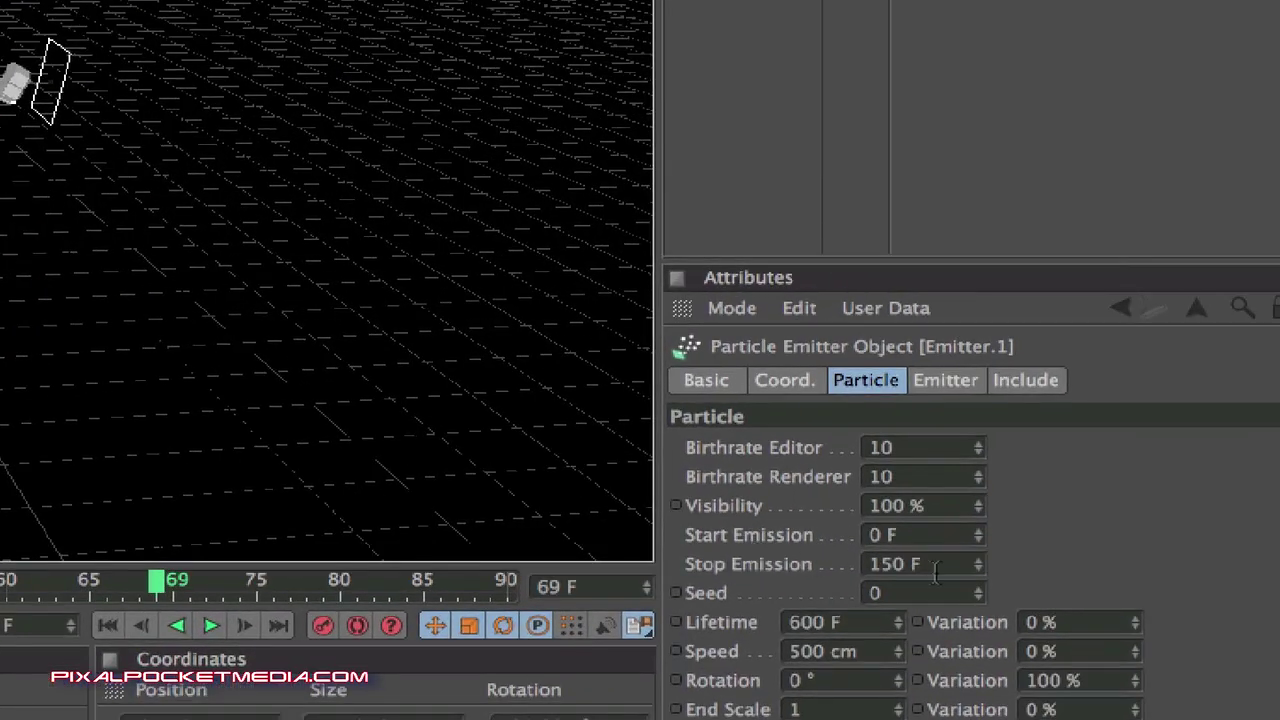
Change Emitter.1's Stop Emission from 150 F to 190 F.
{"action": "left_click", "coordinate": [892, 564]}
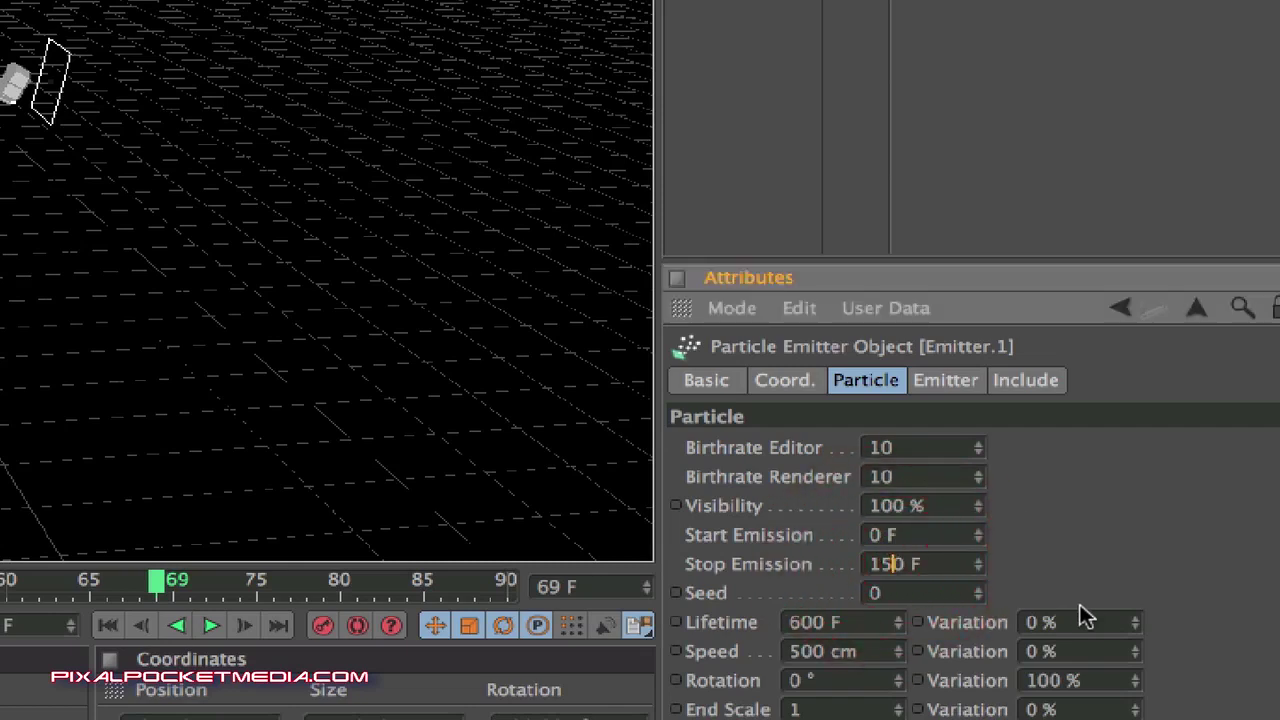
{"action": "key", "text": "BackSpace"}
{"action": "type", "text": "9"}
{"action": "left_click", "coordinate": [1050, 558]}
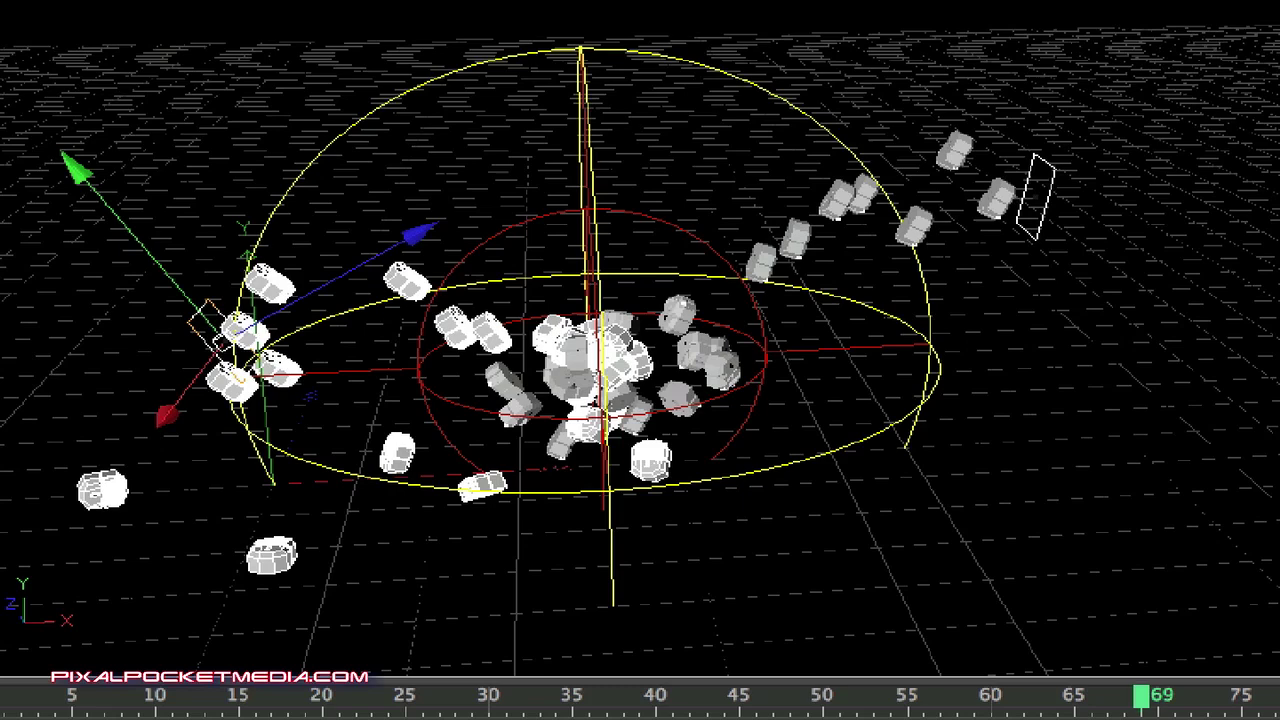
Raise Emitter.1 higher along its Y axis and replay the simulation from frame 0.
{"action": "left_click", "coordinate": [6, 692]}
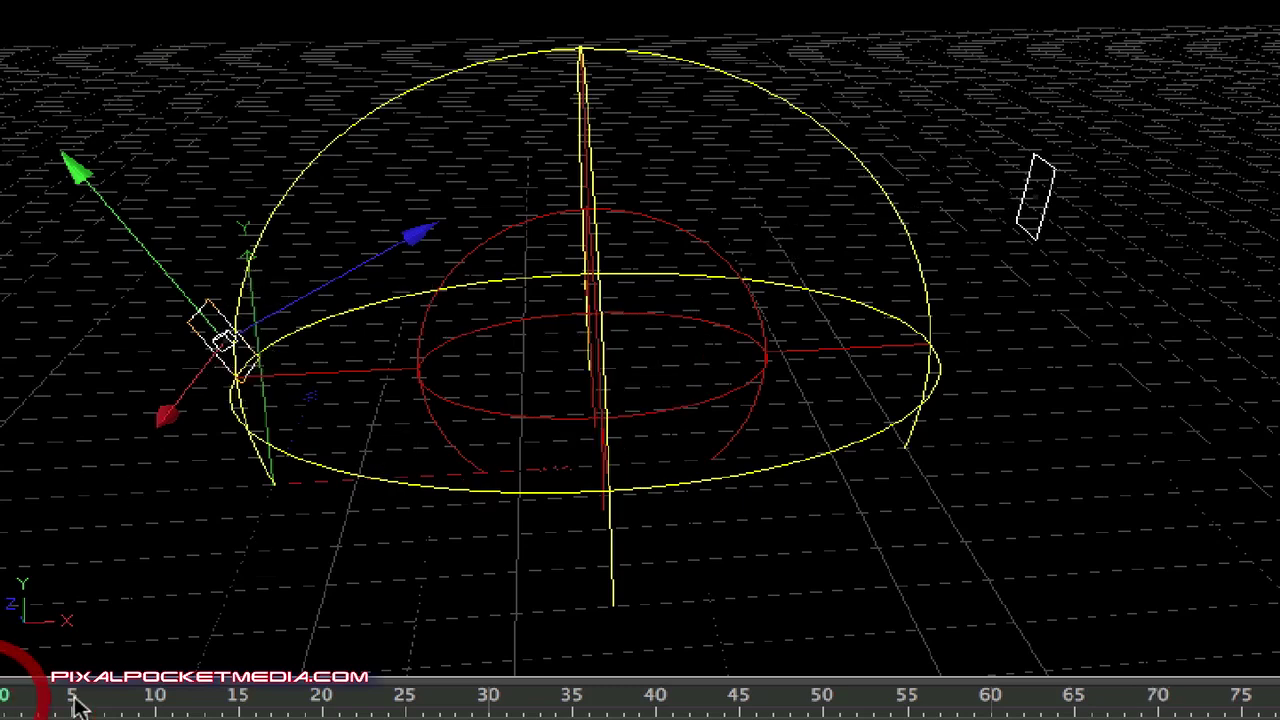
{"action": "left_click", "coordinate": [1185, 712]}
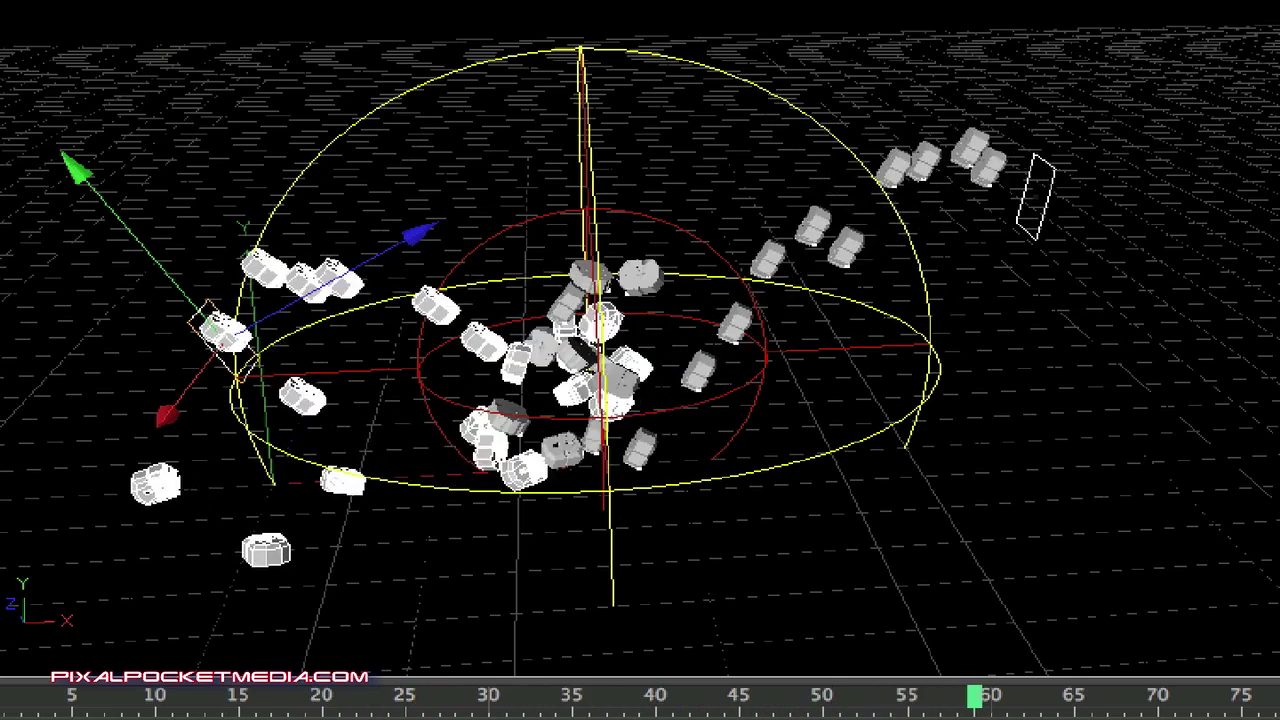
{"action": "left_click", "coordinate": [1185, 712]}
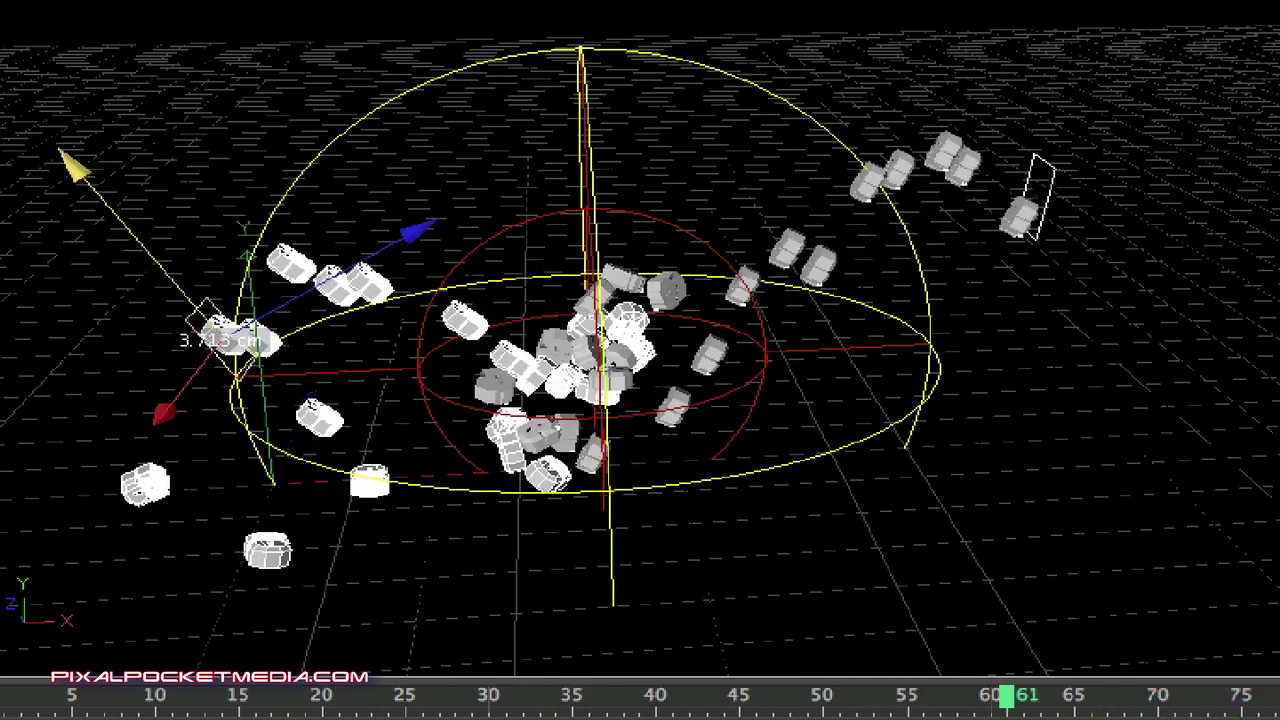
{"action": "left_click_drag", "start_coordinate": [97, 192], "coordinate": [36, 114]}
{"action": "key", "text": "shift+f"}
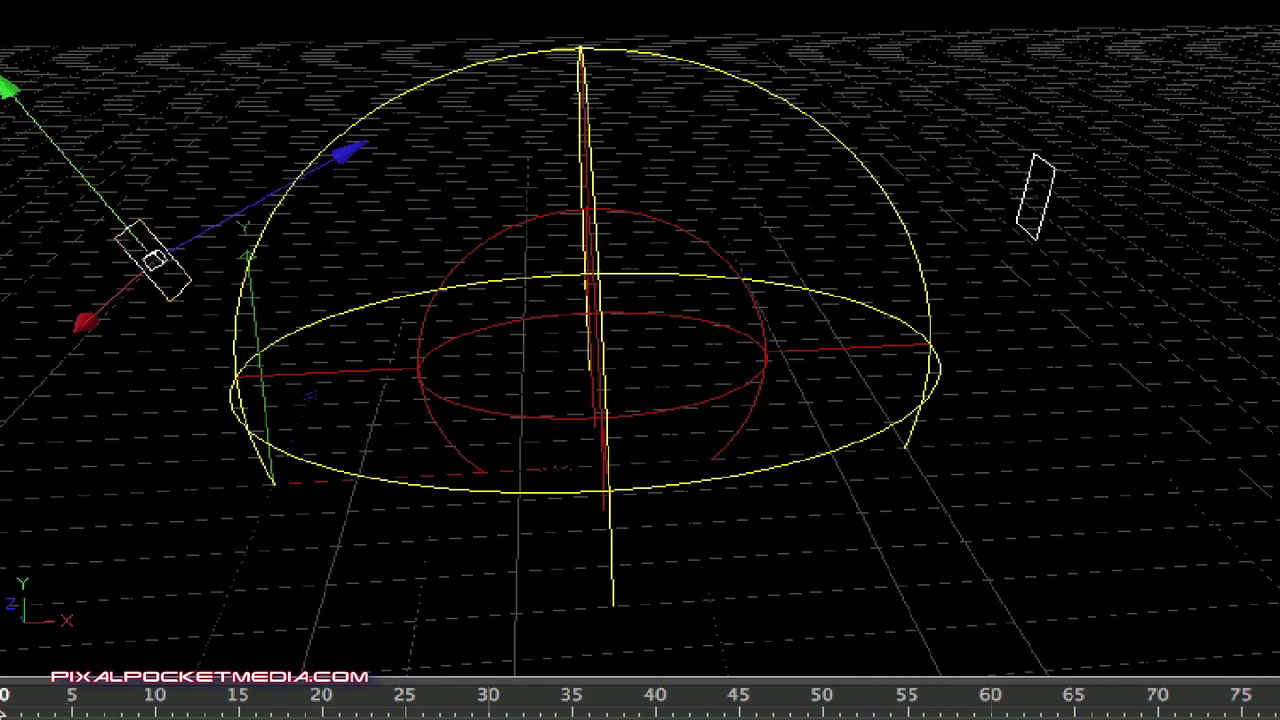
{"action": "left_click", "coordinate": [1185, 710]}
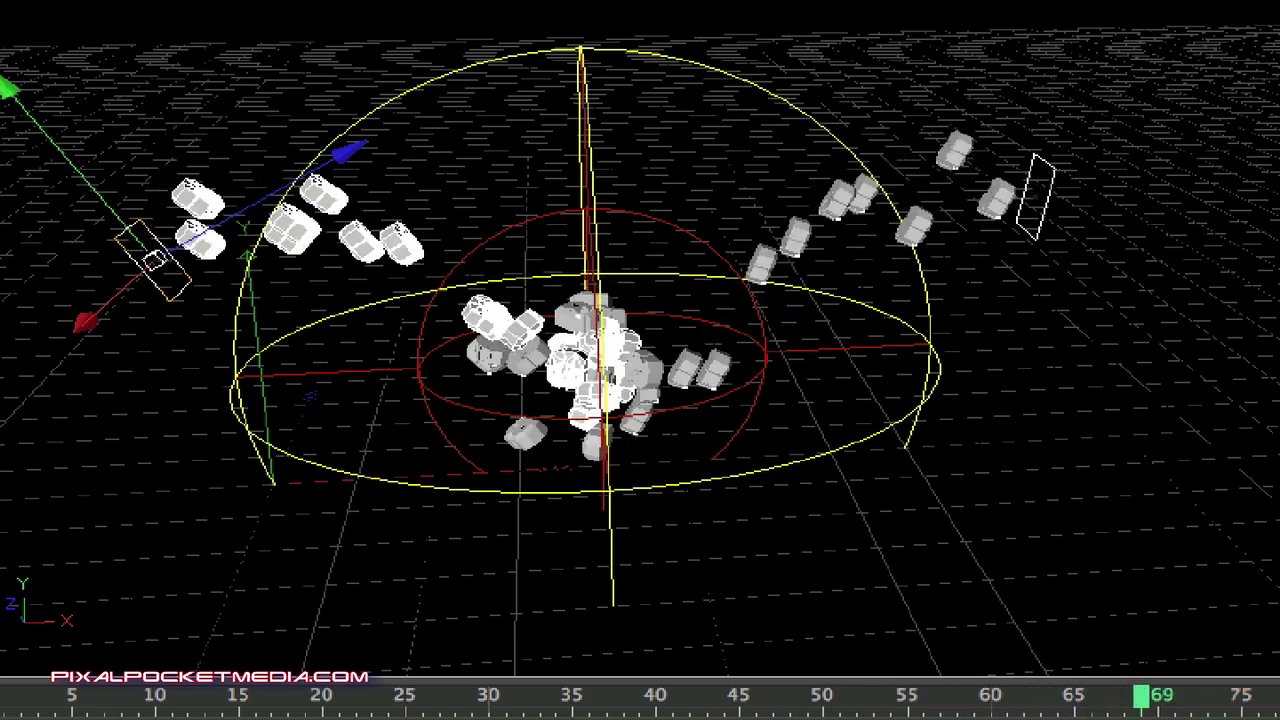
Replay the particle simulation from the start, then select the MoText under Emitter.1.
{"action": "left_click", "coordinate": [5, 700]}
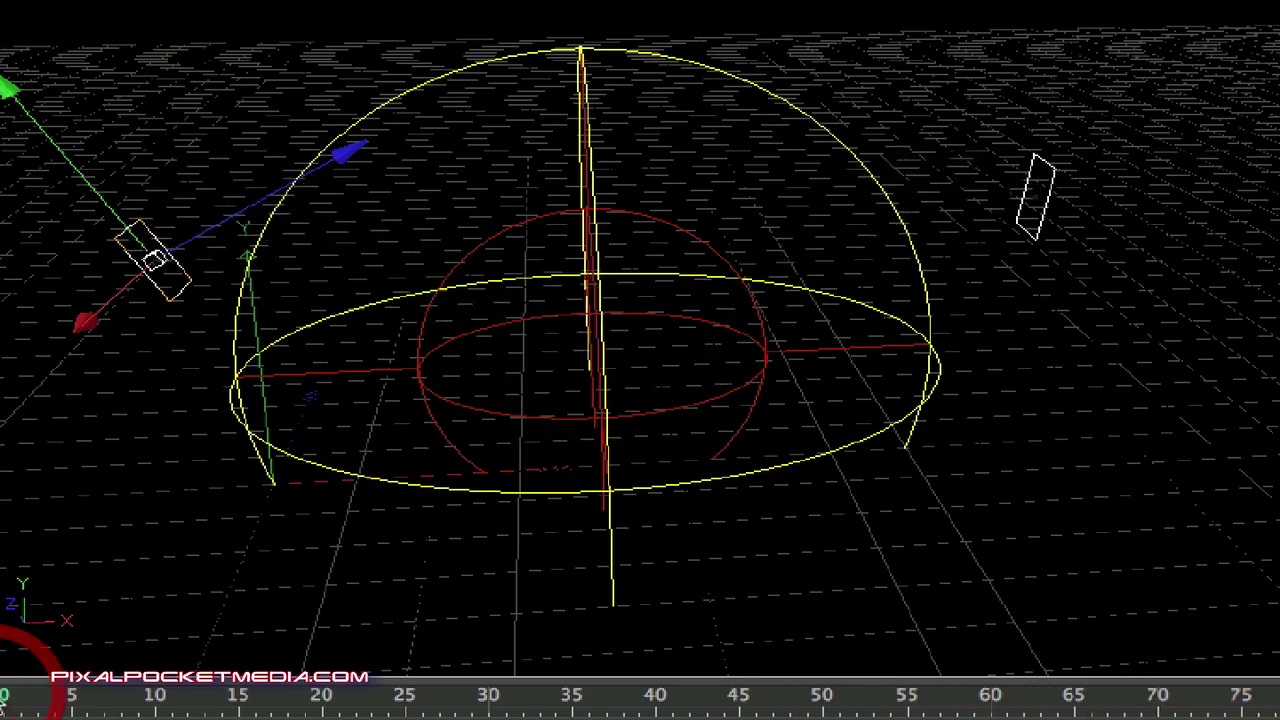
{"action": "left_click", "coordinate": [1178, 706]}
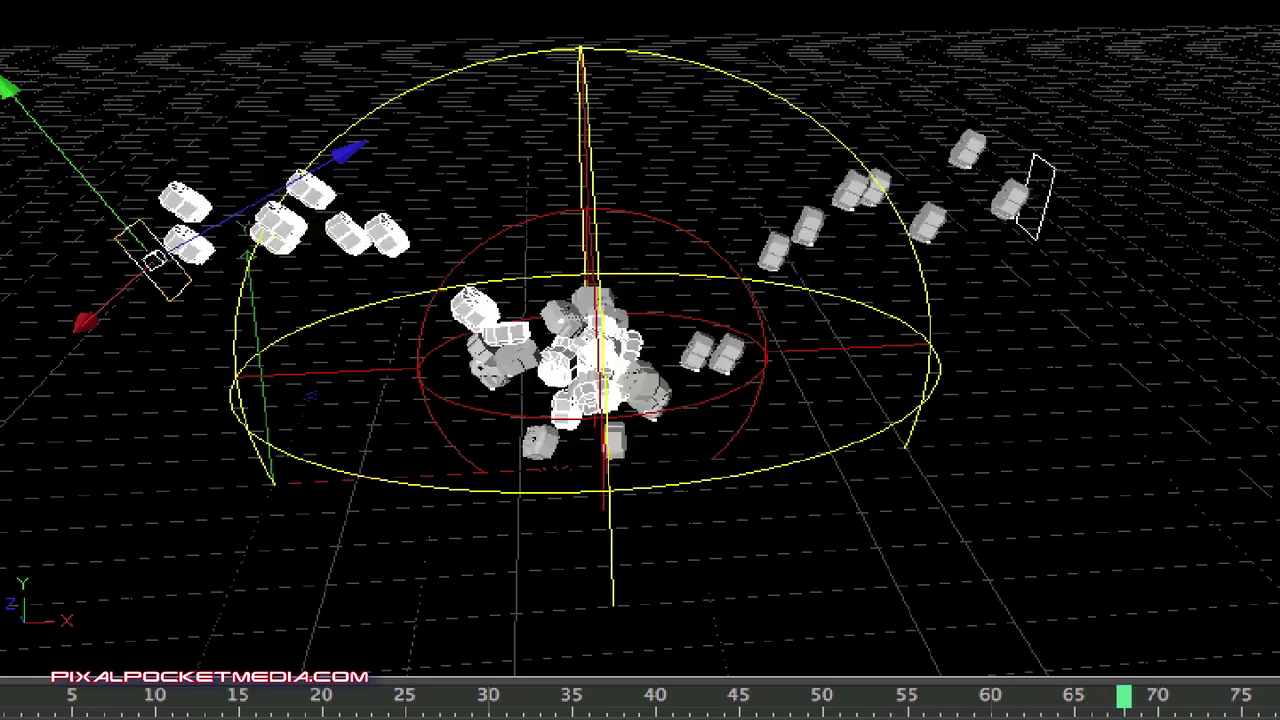
{"action": "left_click", "coordinate": [1192, 708]}
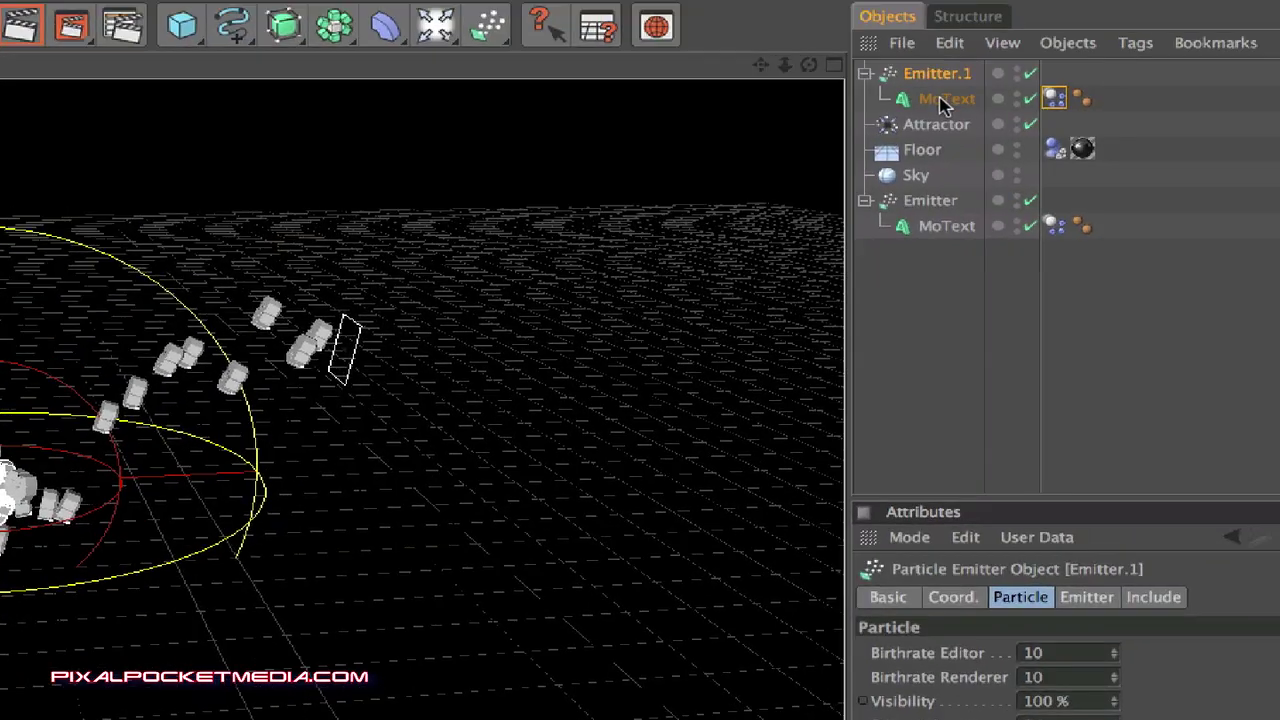
{"action": "left_click", "coordinate": [940, 98]}
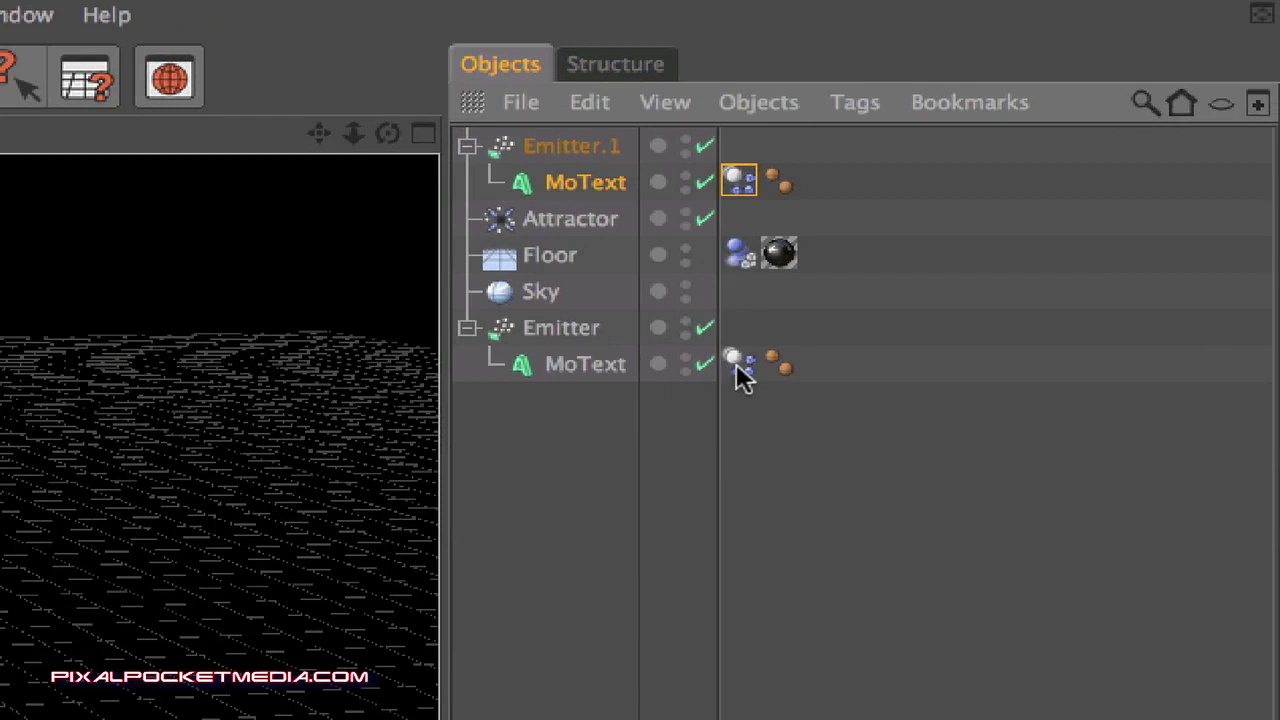
Select the MoText and Floor dynamics tags together and preview the simulation.
{"action": "left_click", "coordinate": [740, 368], "text": "shift"}
{"action": "left_click", "coordinate": [748, 251], "text": "shift"}
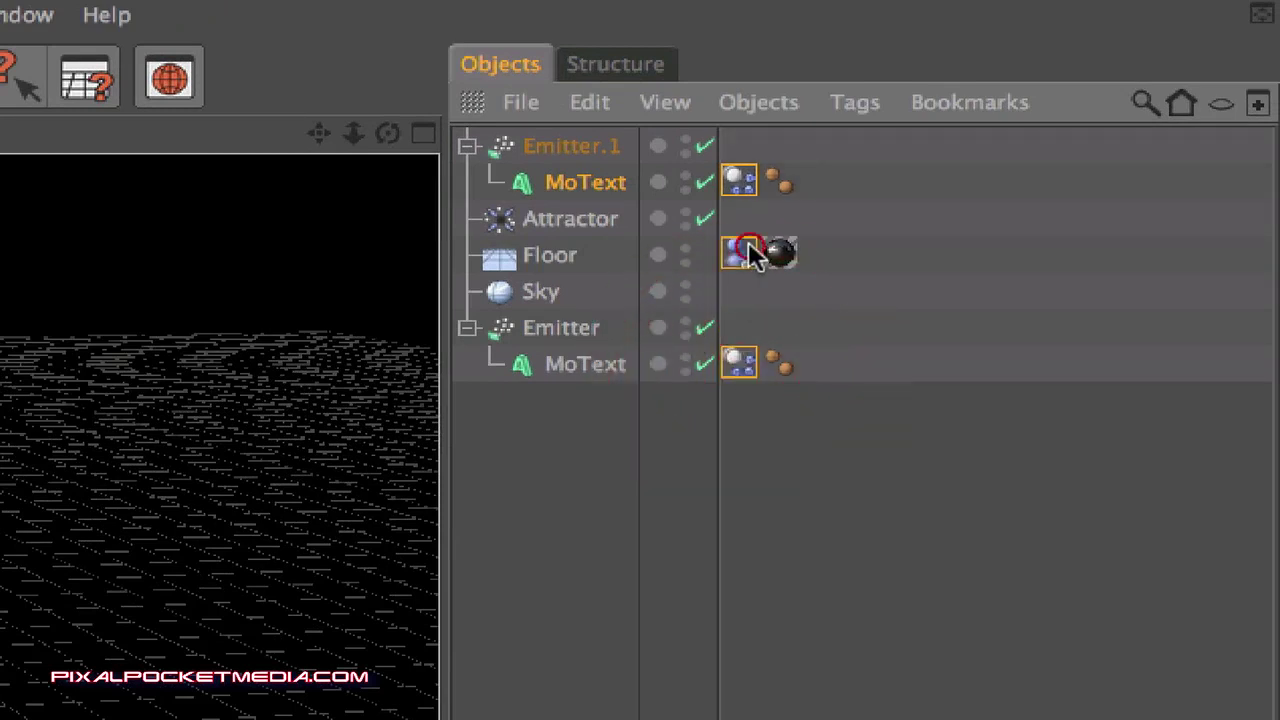
{"action": "left_click", "coordinate": [717, 413]}
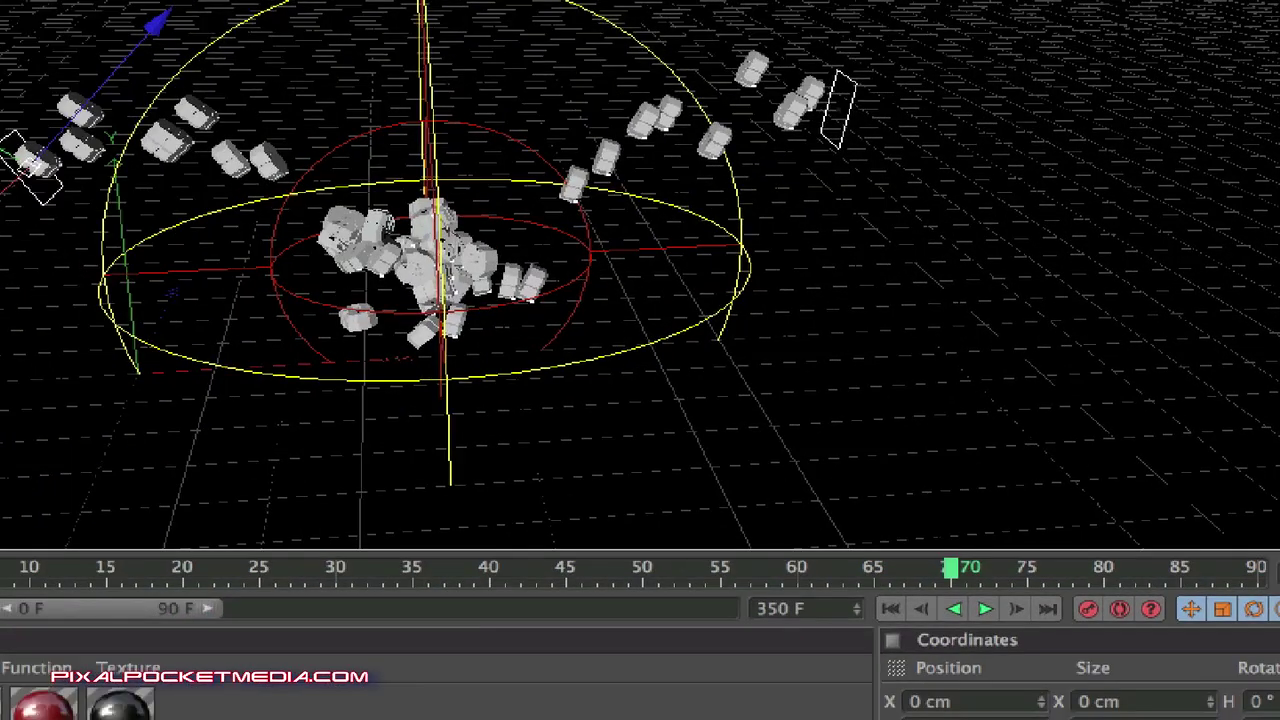
{"action": "left_click", "coordinate": [985, 609]}
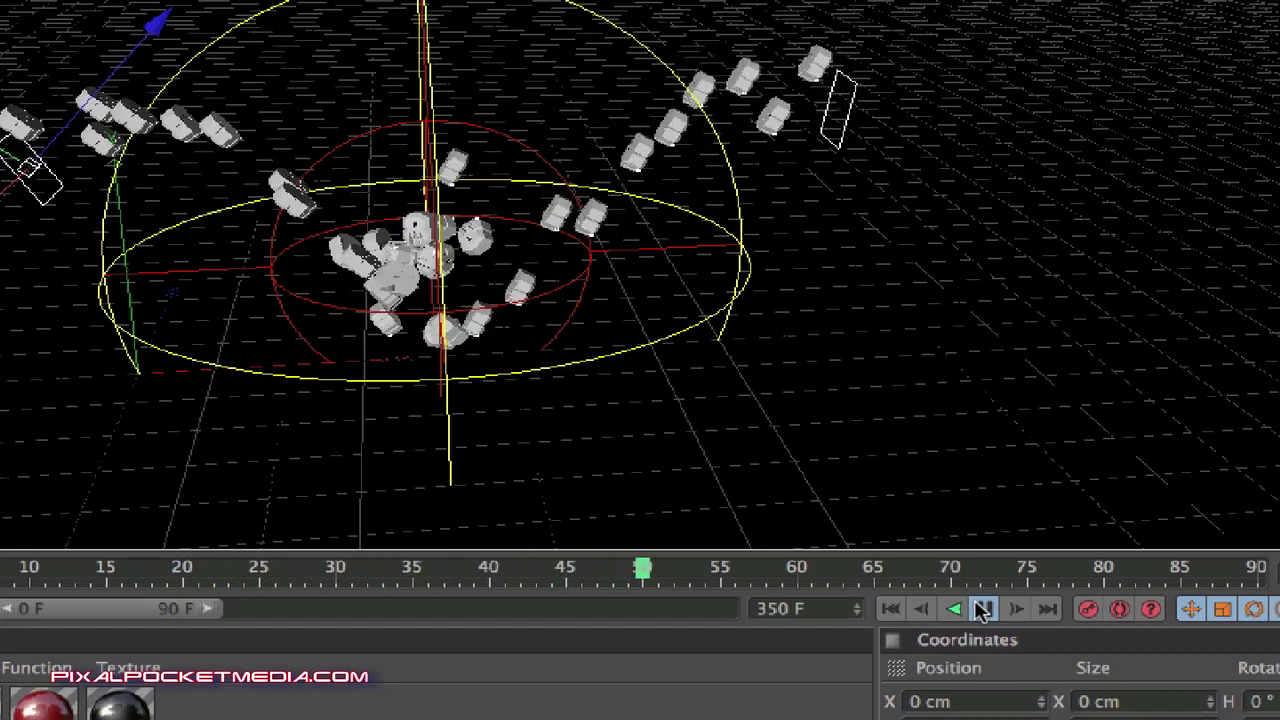
{"action": "left_click", "coordinate": [983, 609]}
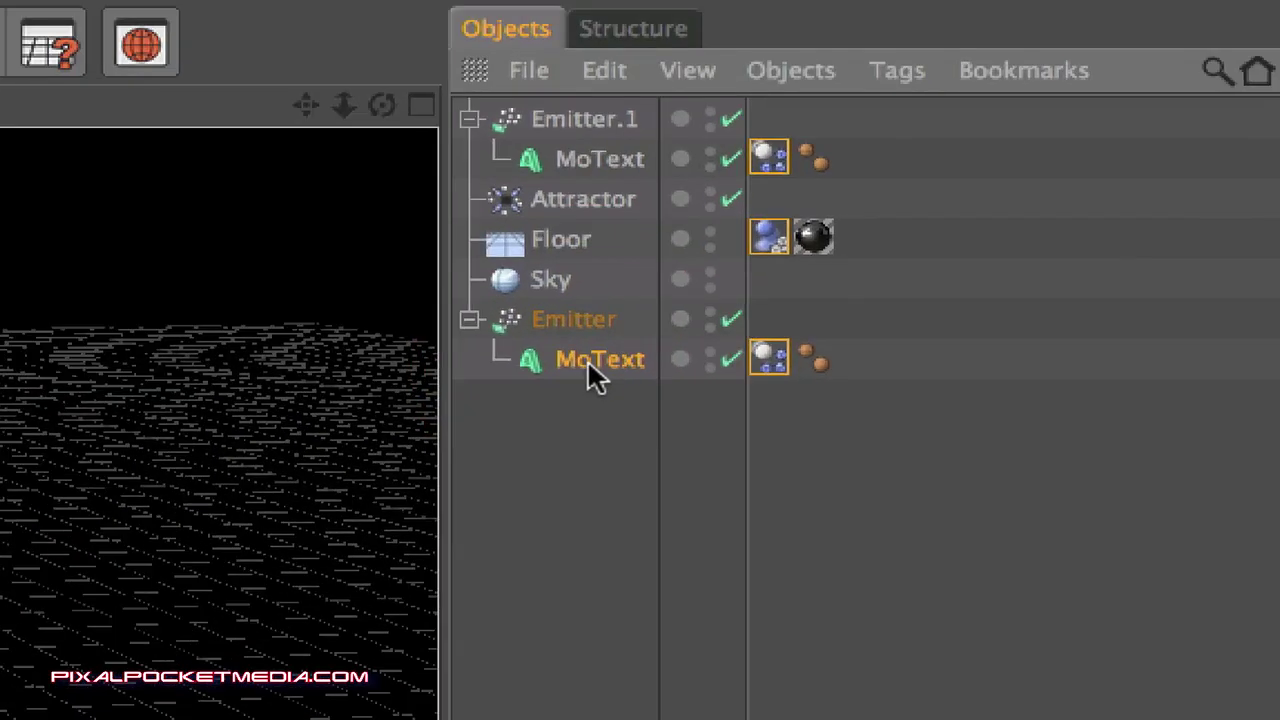
Delete the MoText under Emitter.
{"action": "left_click", "coordinate": [589, 358]}
{"action": "key", "text": "Delete"}
{"action": "left_click", "coordinate": [590, 361]}
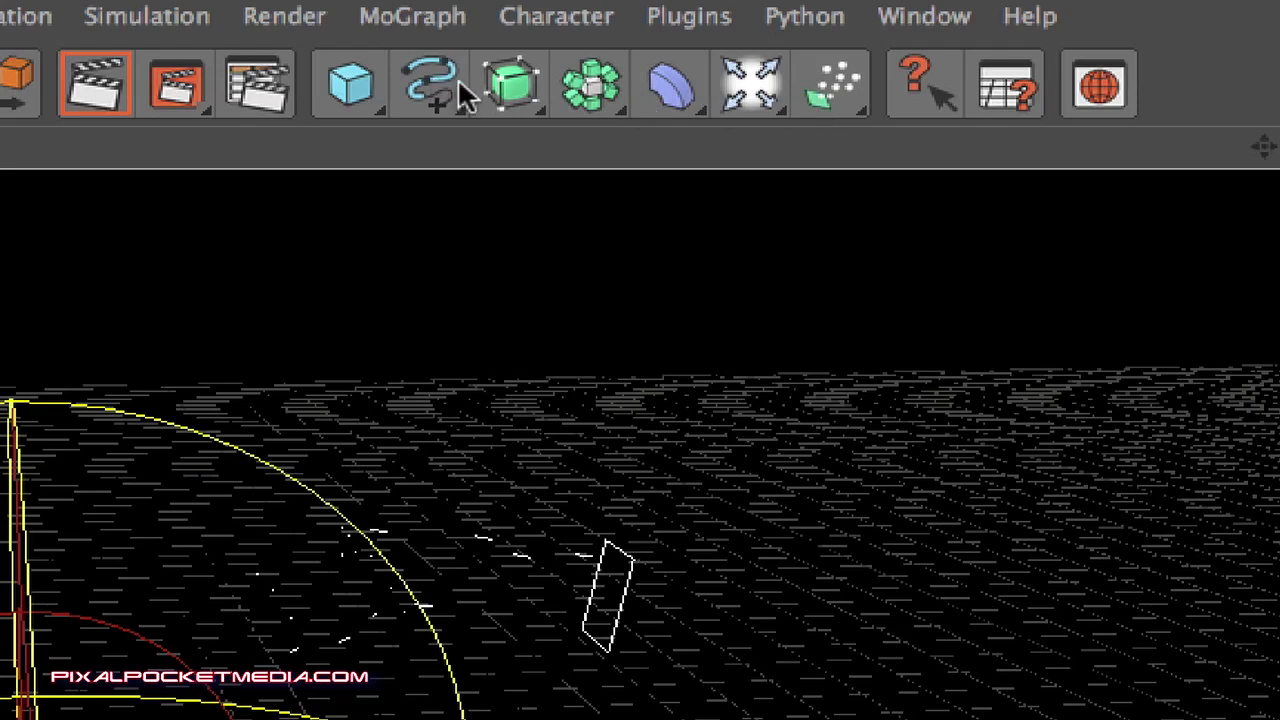
Add a Sphere, move Emitter above Sky, and lift the sphere to about 248 cm.
{"action": "left_click", "coordinate": [512, 84]}
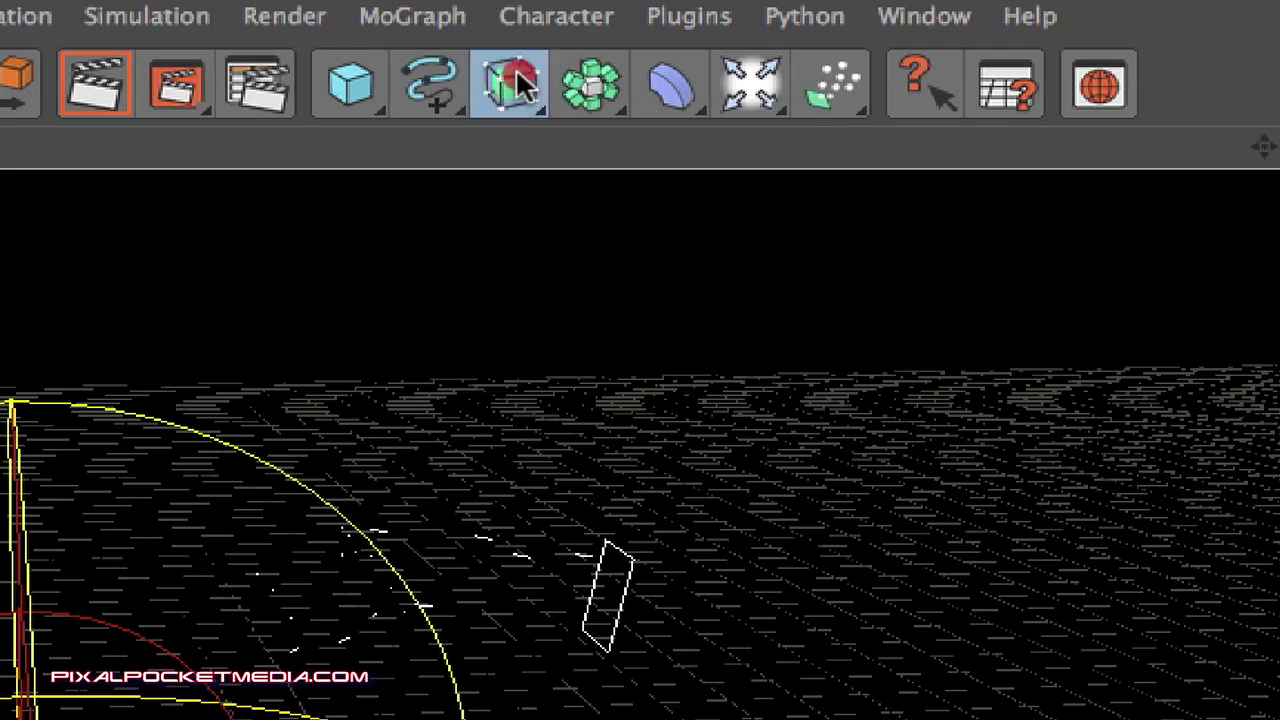
{"action": "left_click", "coordinate": [378, 132]}
{"action": "left_click_drag", "start_coordinate": [374, 110], "coordinate": [724, 136]}
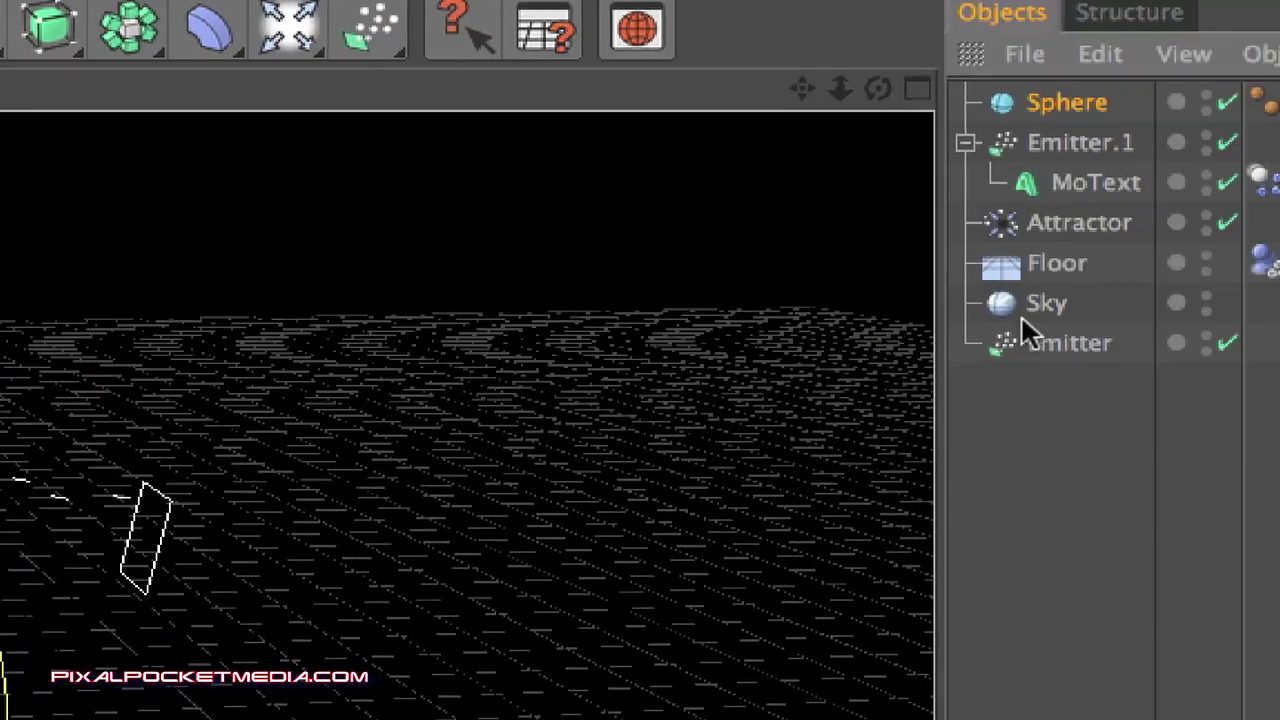
{"action": "left_click_drag", "start_coordinate": [1030, 330], "coordinate": [1005, 292]}
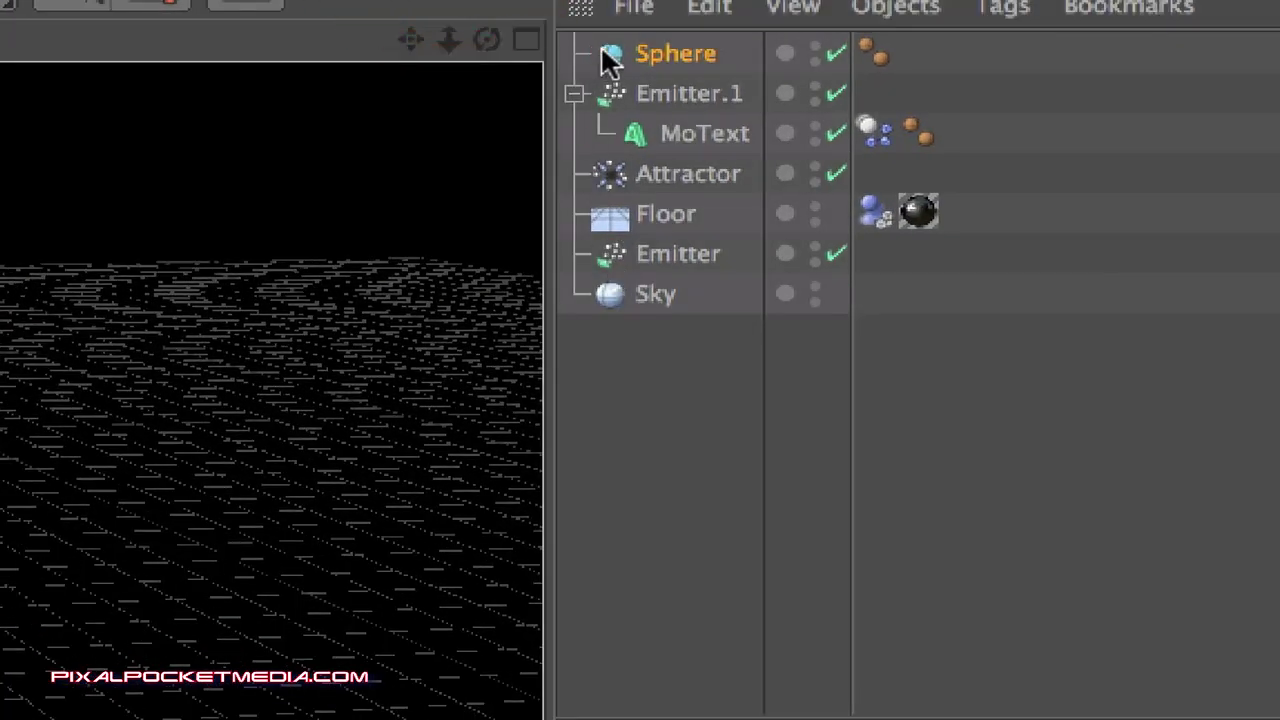
{"action": "left_click", "coordinate": [1008, 110]}
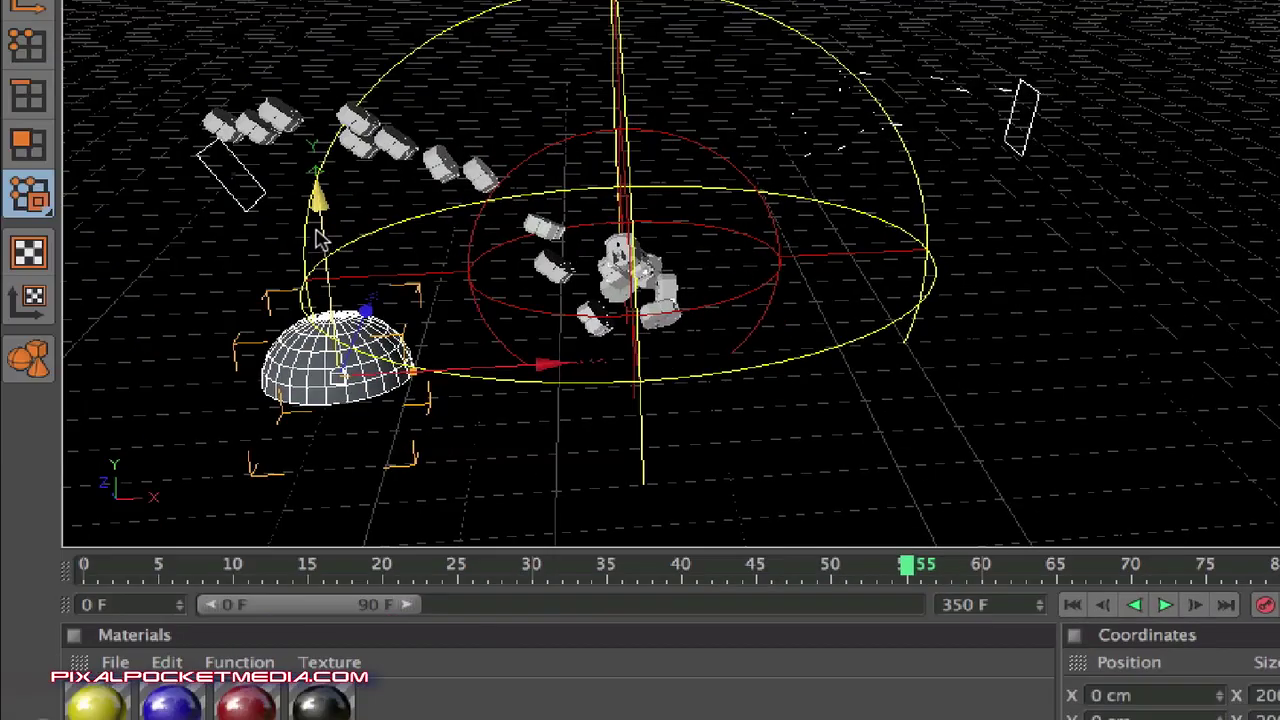
{"action": "left_click_drag", "start_coordinate": [316, 180], "coordinate": [298, 45]}
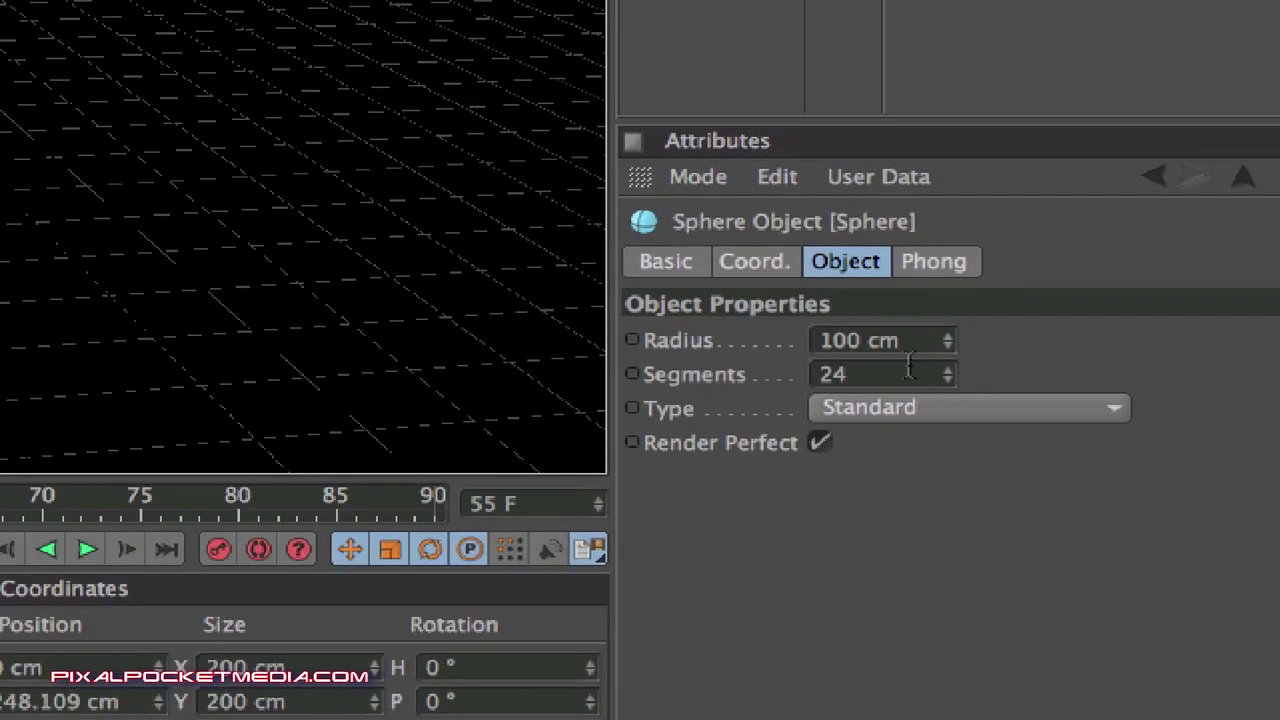
Shrink the sphere's radius to 36 cm.
{"action": "left_click", "coordinate": [871, 372]}
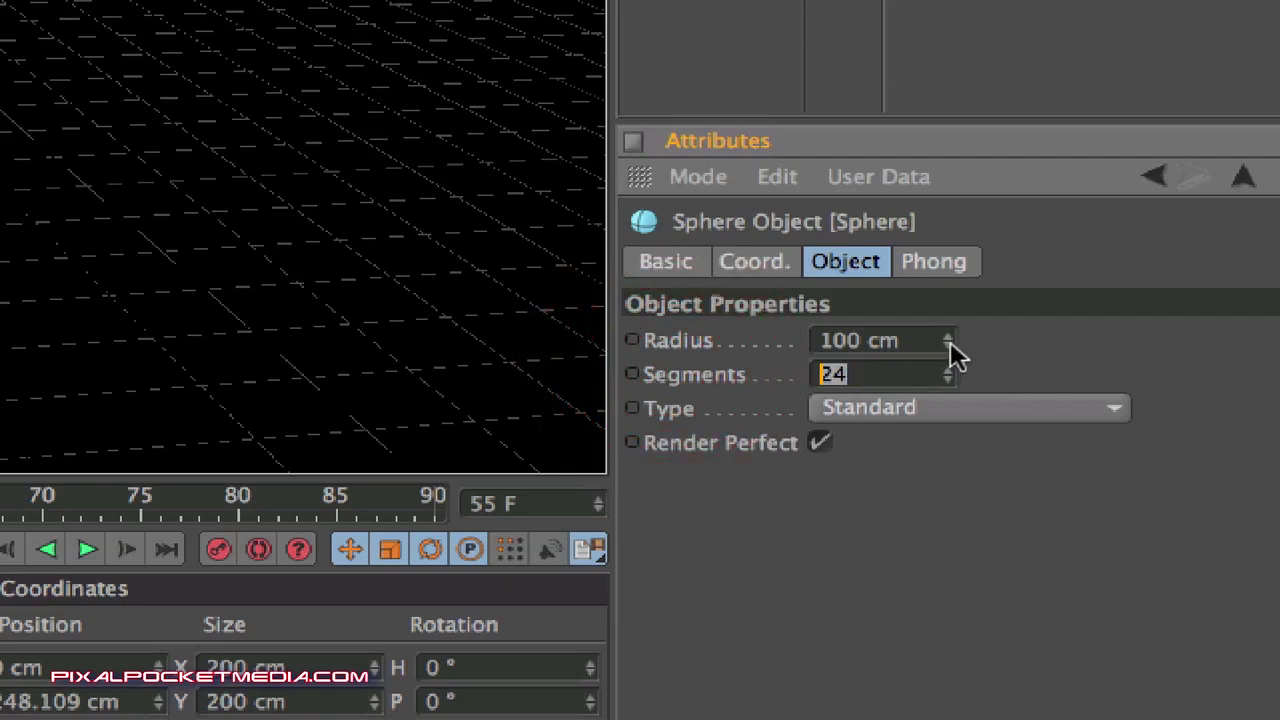
{"action": "left_click_drag", "start_coordinate": [950, 341], "coordinate": [951, 344]}
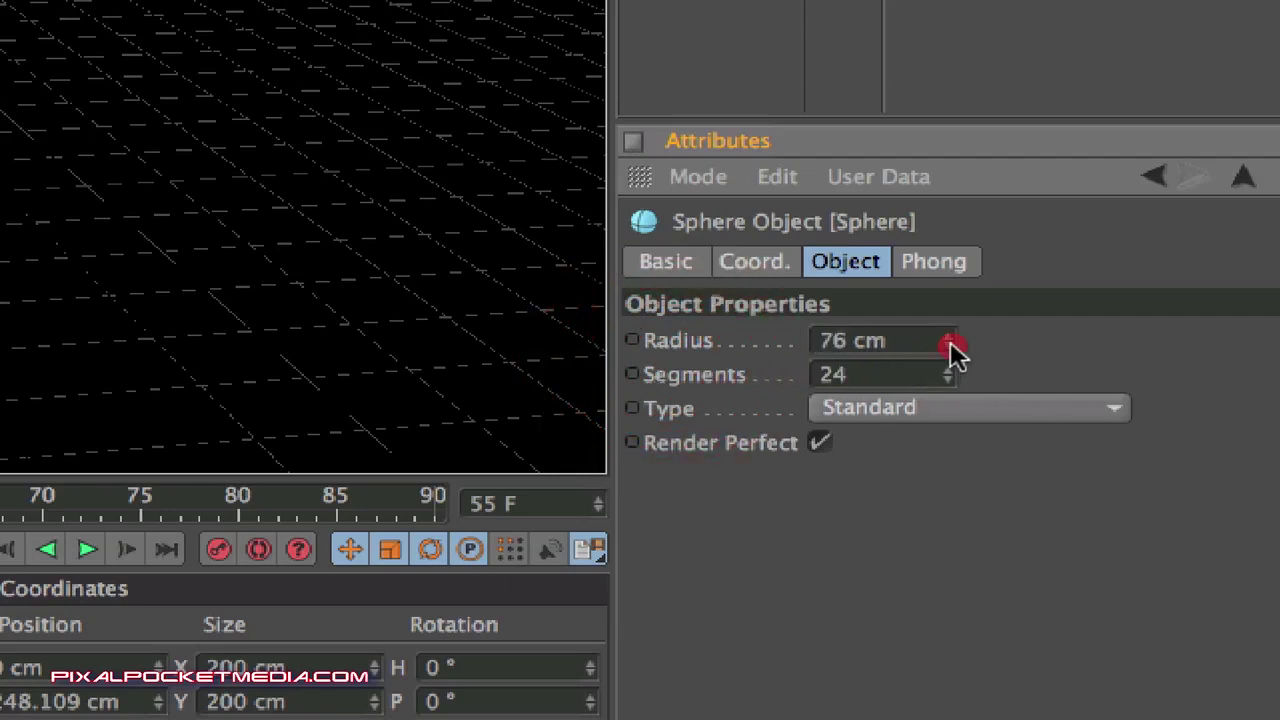
{"action": "left_click_drag", "start_coordinate": [951, 344], "coordinate": [950, 342]}
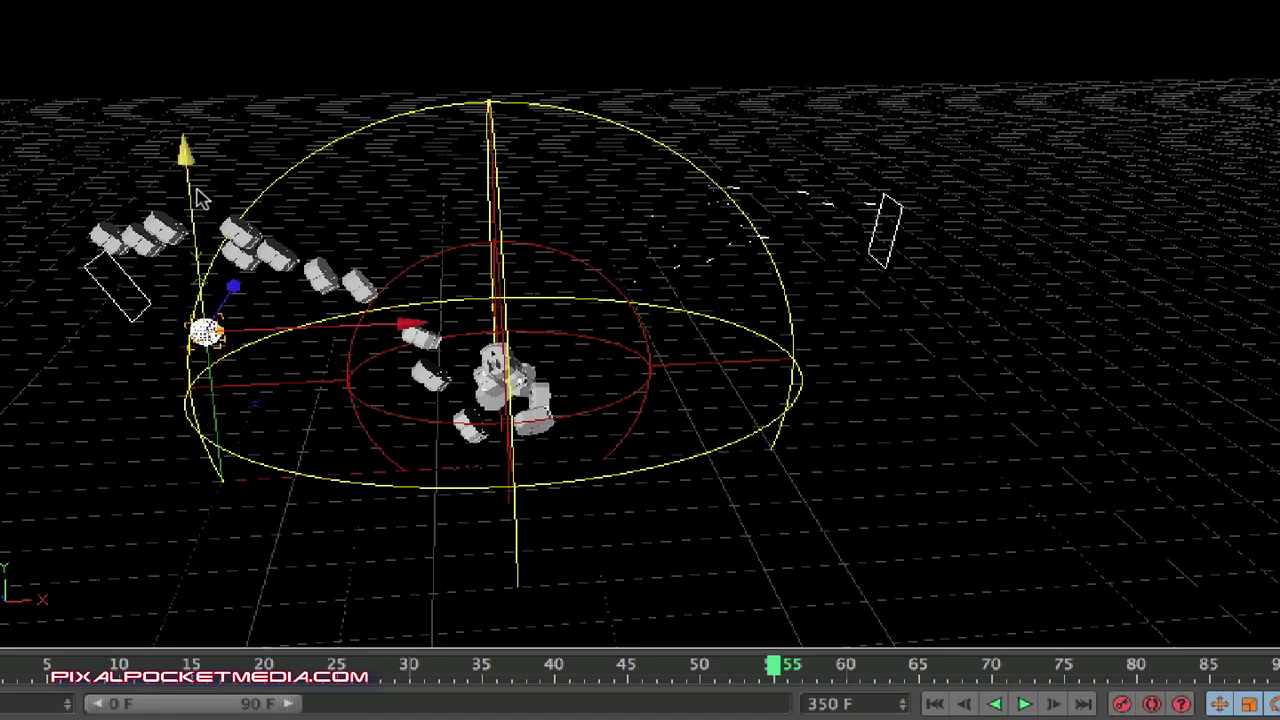
Raise the small sphere and make it a child of the second Emitter.
{"action": "left_click_drag", "start_coordinate": [192, 176], "coordinate": [186, 88]}
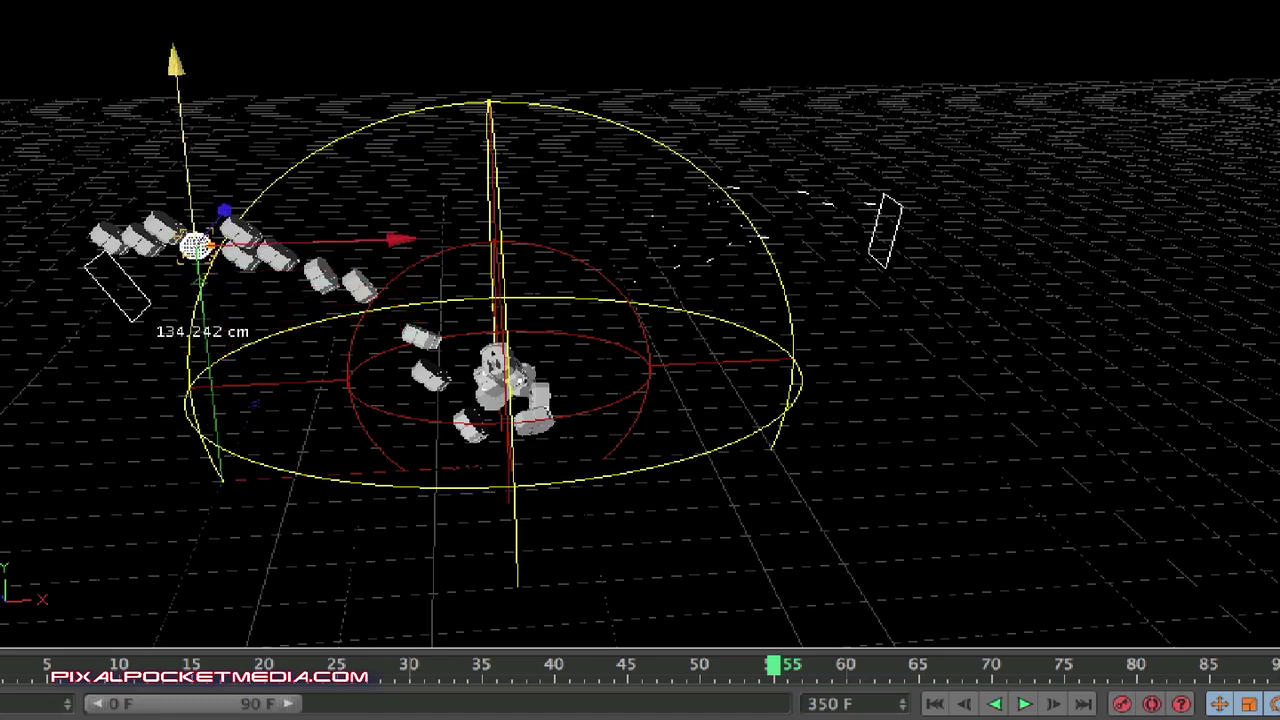
{"action": "mouse_move", "coordinate": [190, 160]}
{"action": "left_mouse_down"}
{"action": "mouse_move", "coordinate": [187, 115]}
{"action": "mouse_move", "coordinate": [194, 178]}
{"action": "left_mouse_up"}
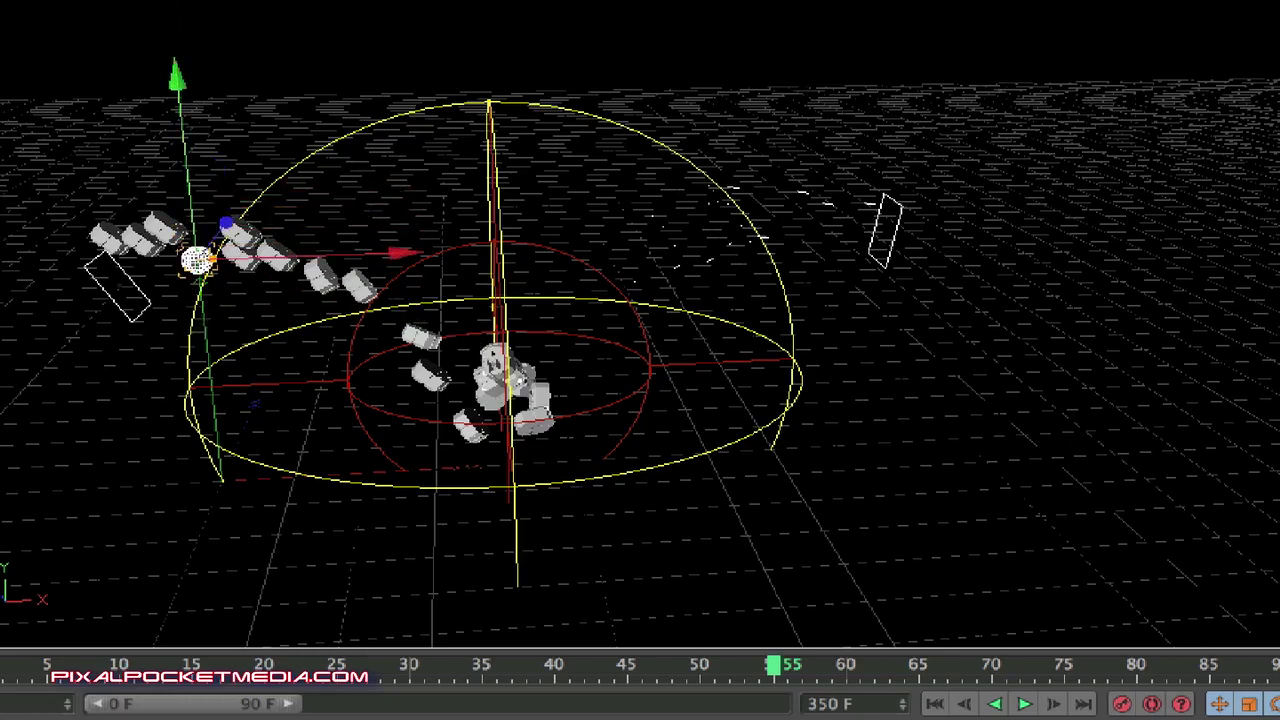
{"action": "left_click_drag", "start_coordinate": [750, 168], "coordinate": [741, 304]}
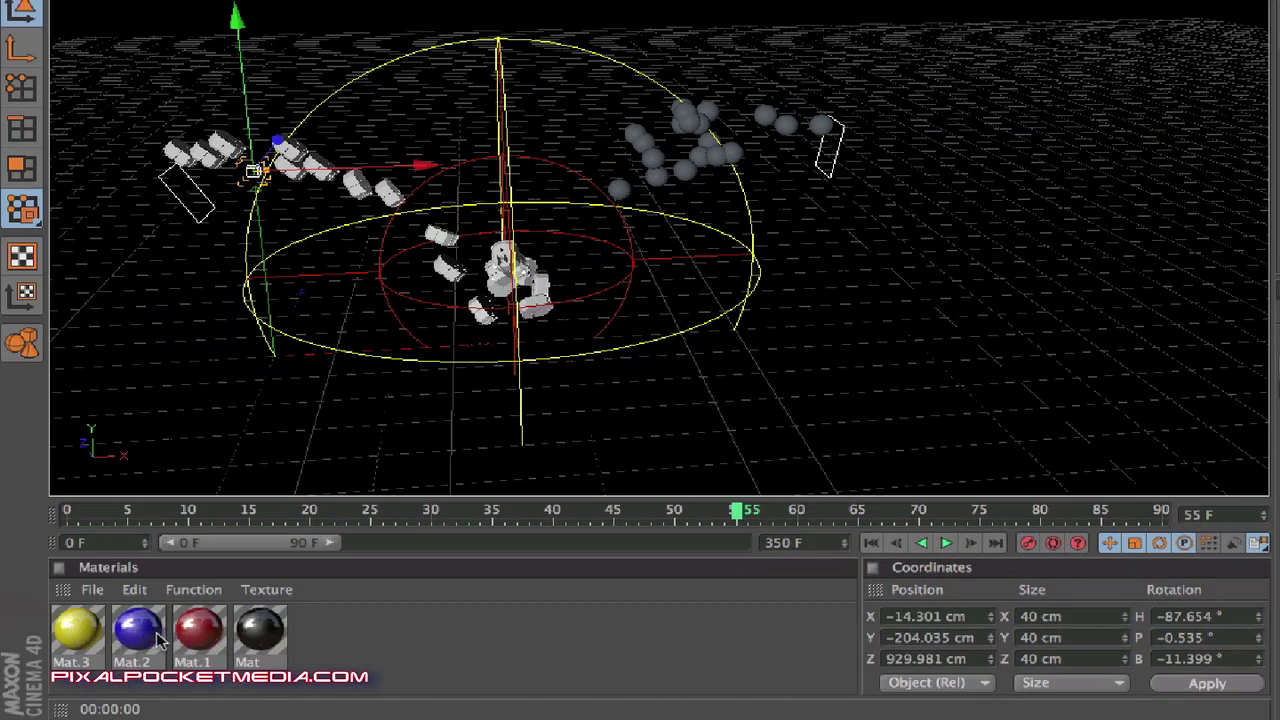
Apply yellow Mat.3 to the sphere particles and blue Mat.2 to the MoText particles.
{"action": "left_click_drag", "start_coordinate": [84, 635], "coordinate": [780, 132]}
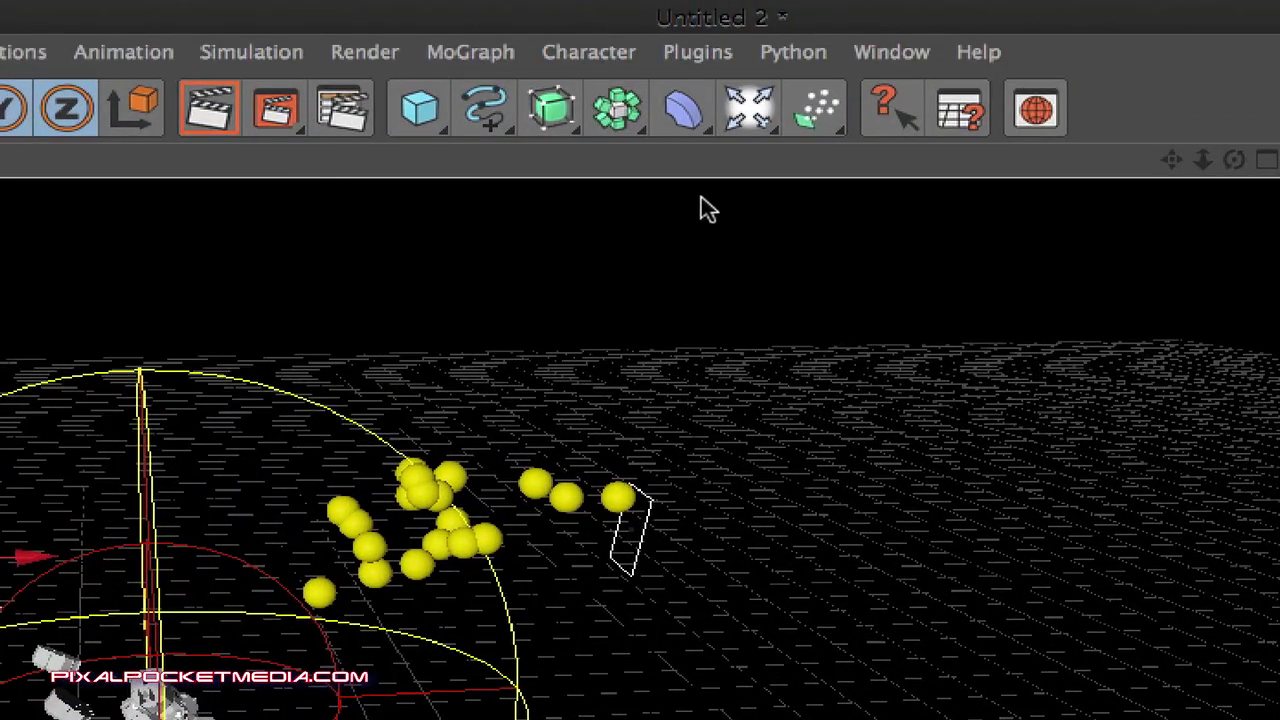
{"action": "left_click", "coordinate": [420, 110]}
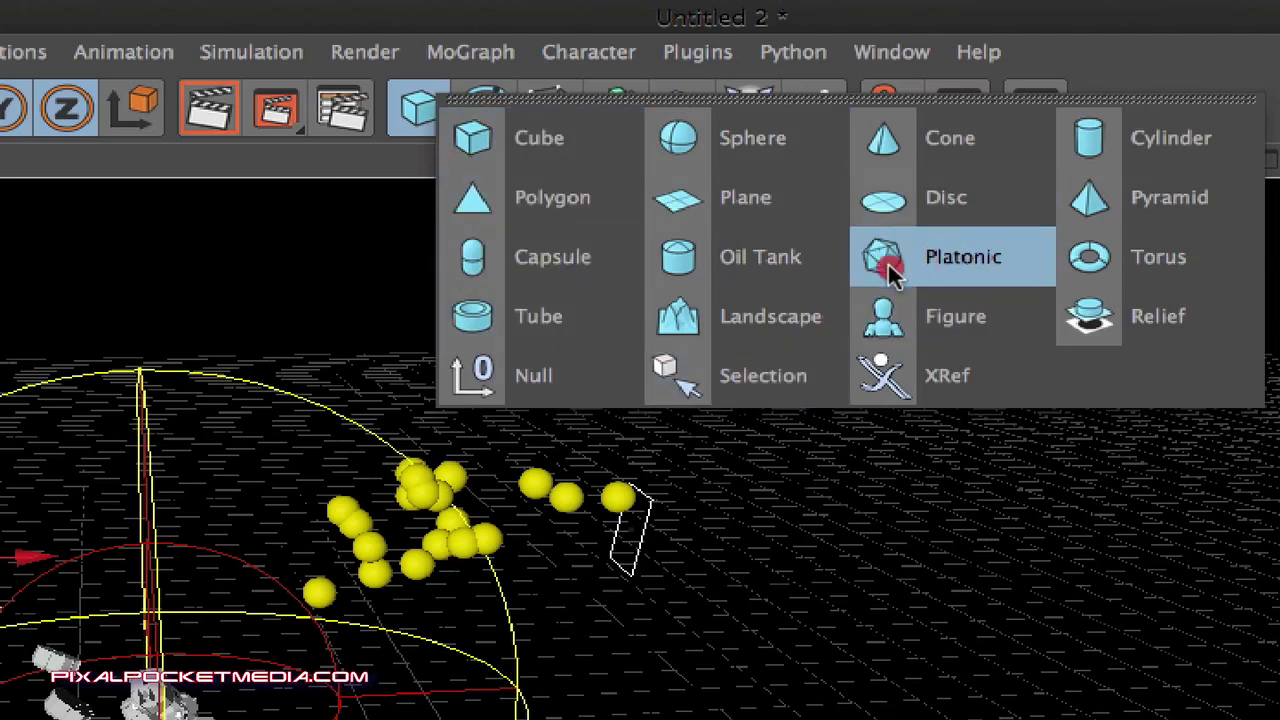
{"action": "left_click", "coordinate": [1068, 70]}
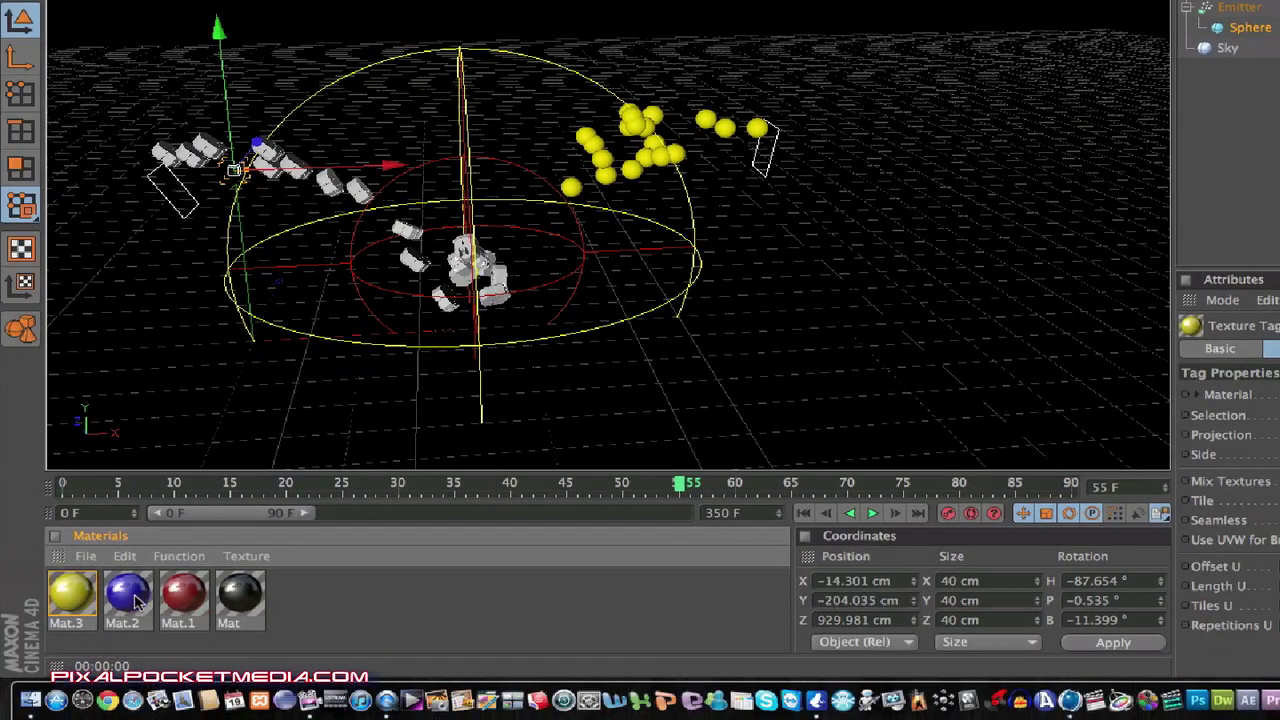
{"action": "left_click_drag", "start_coordinate": [137, 598], "coordinate": [214, 157]}
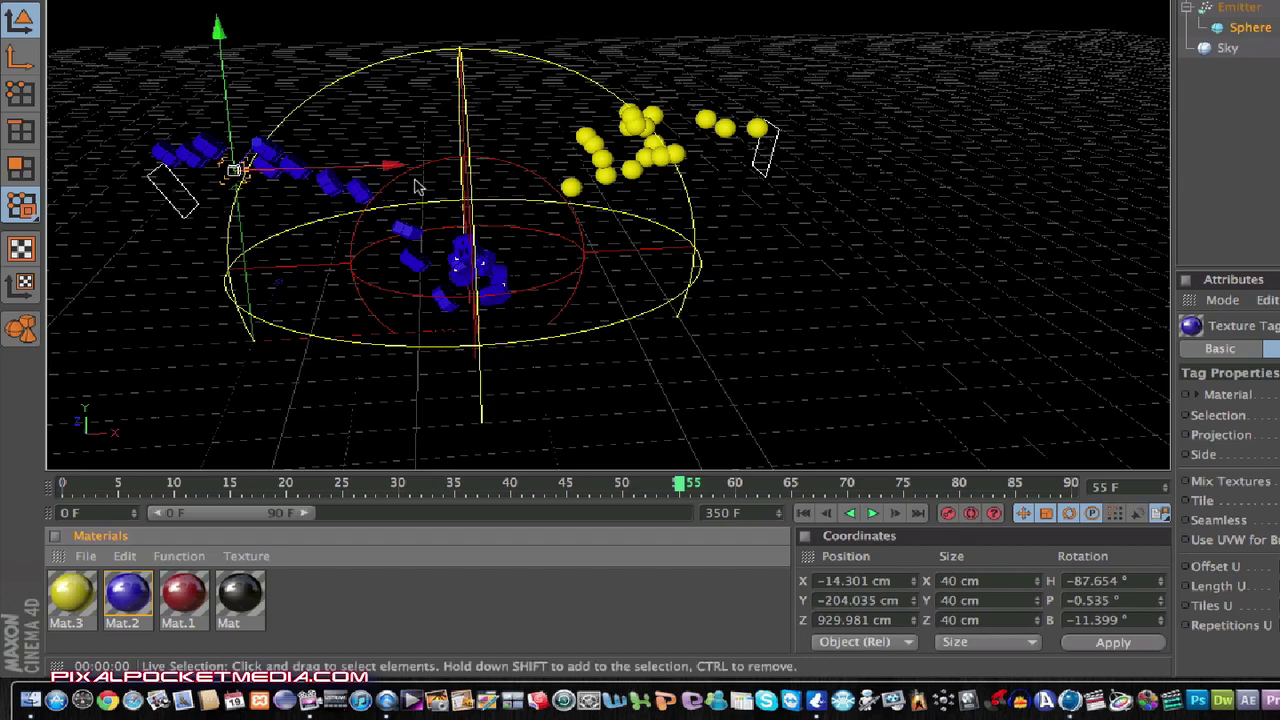
{"action": "left_click", "coordinate": [62, 487]}
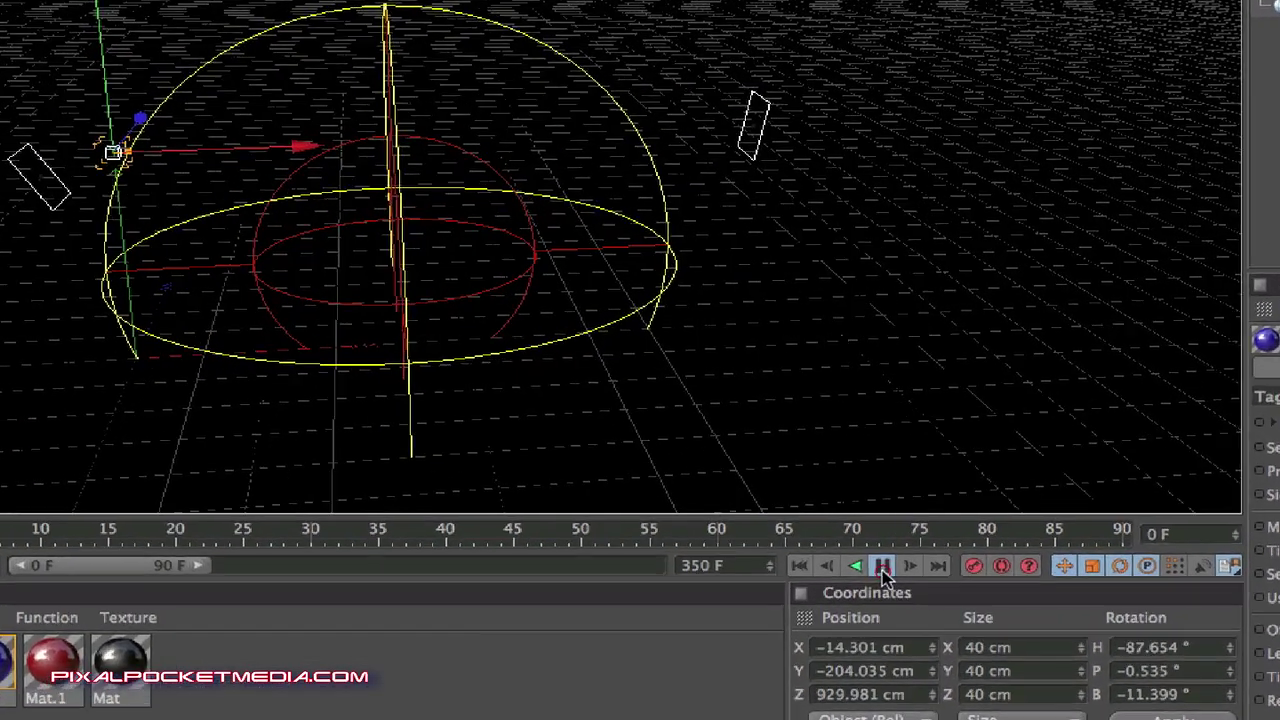
{"action": "left_click", "coordinate": [869, 514]}
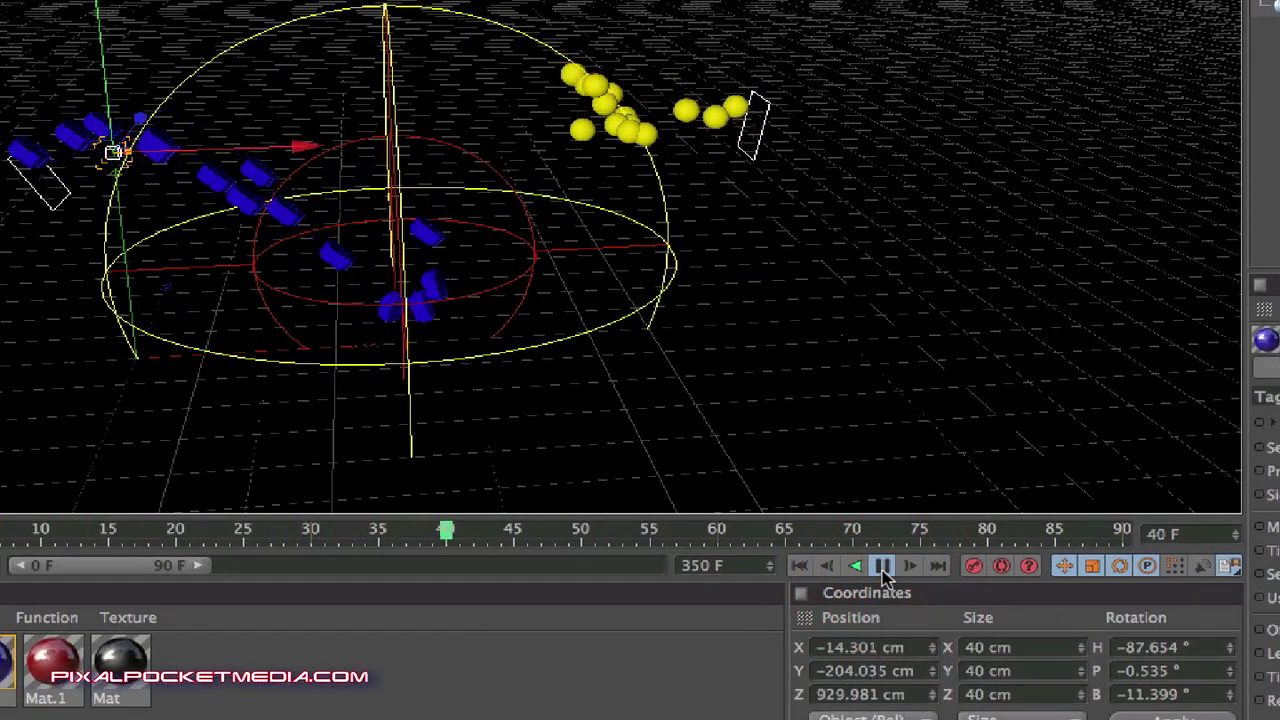
{"action": "left_click", "coordinate": [884, 566]}
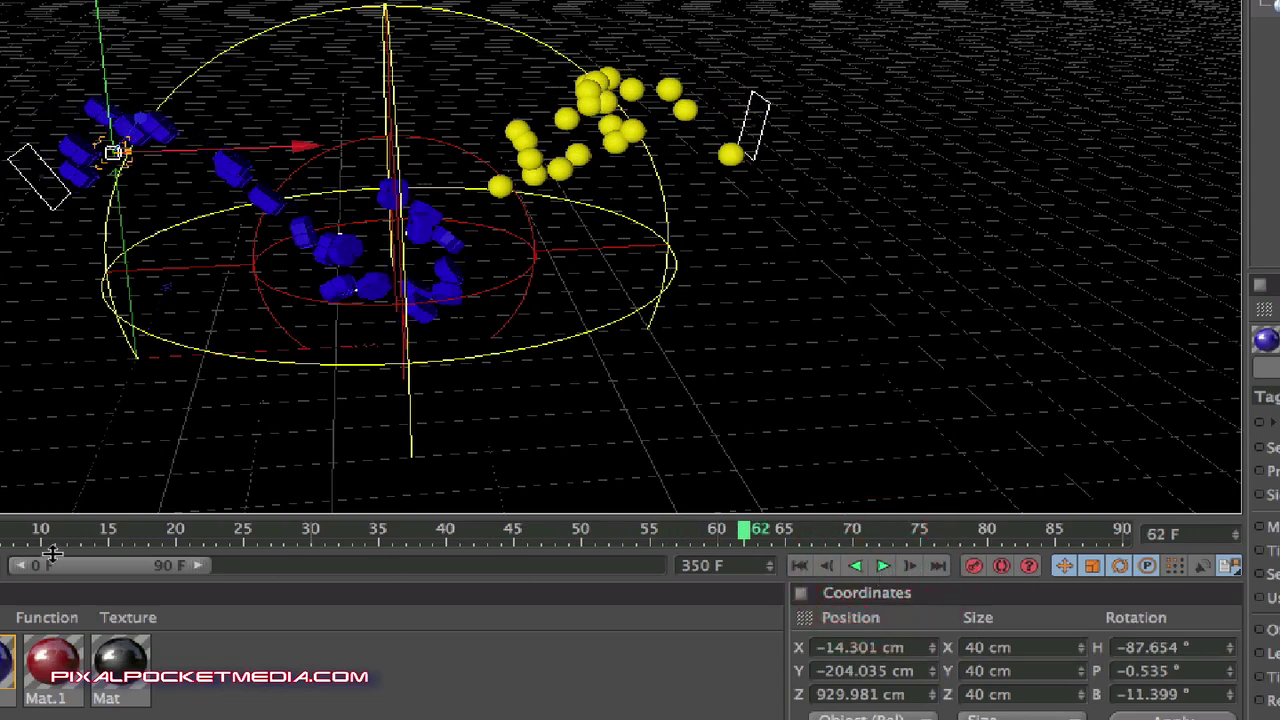
{"action": "key", "text": "shift+f"}
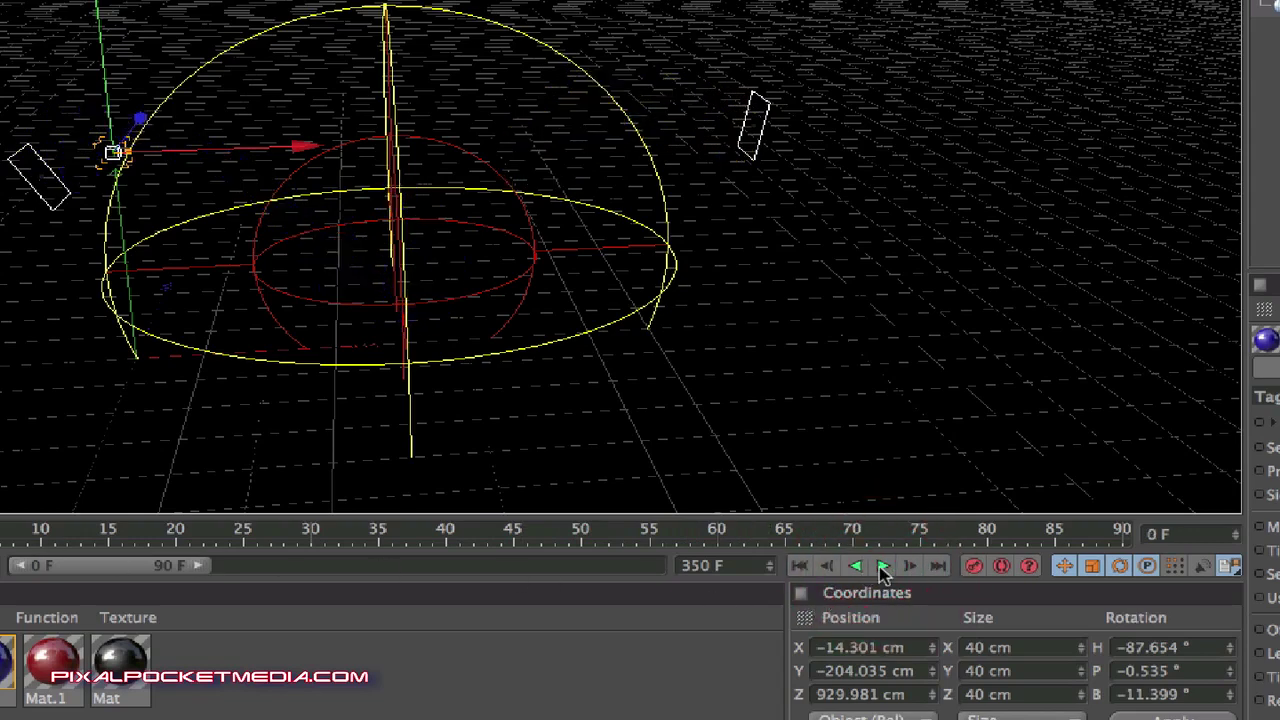
{"action": "left_click", "coordinate": [883, 566]}
{"action": "left_click", "coordinate": [884, 566]}
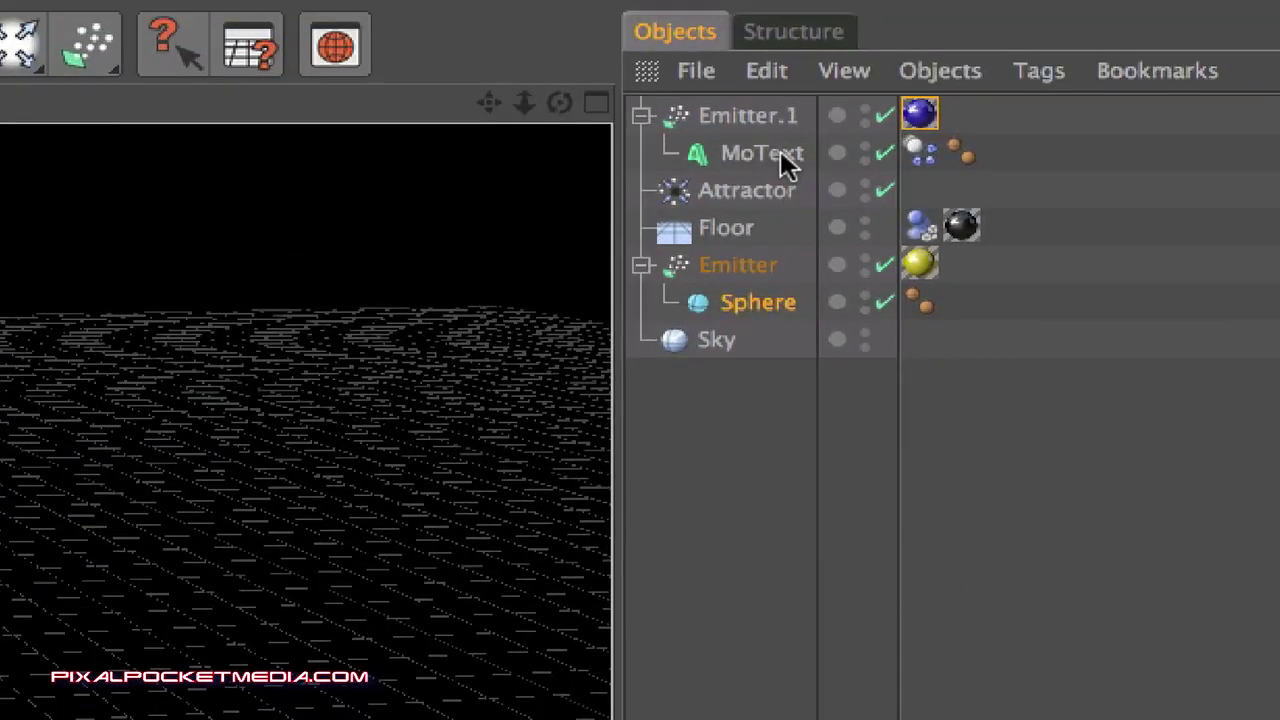
Add a Dynamics Body tag to the Sphere under Emitter.
{"action": "left_click", "coordinate": [722, 340]}
{"action": "left_click", "coordinate": [765, 308]}
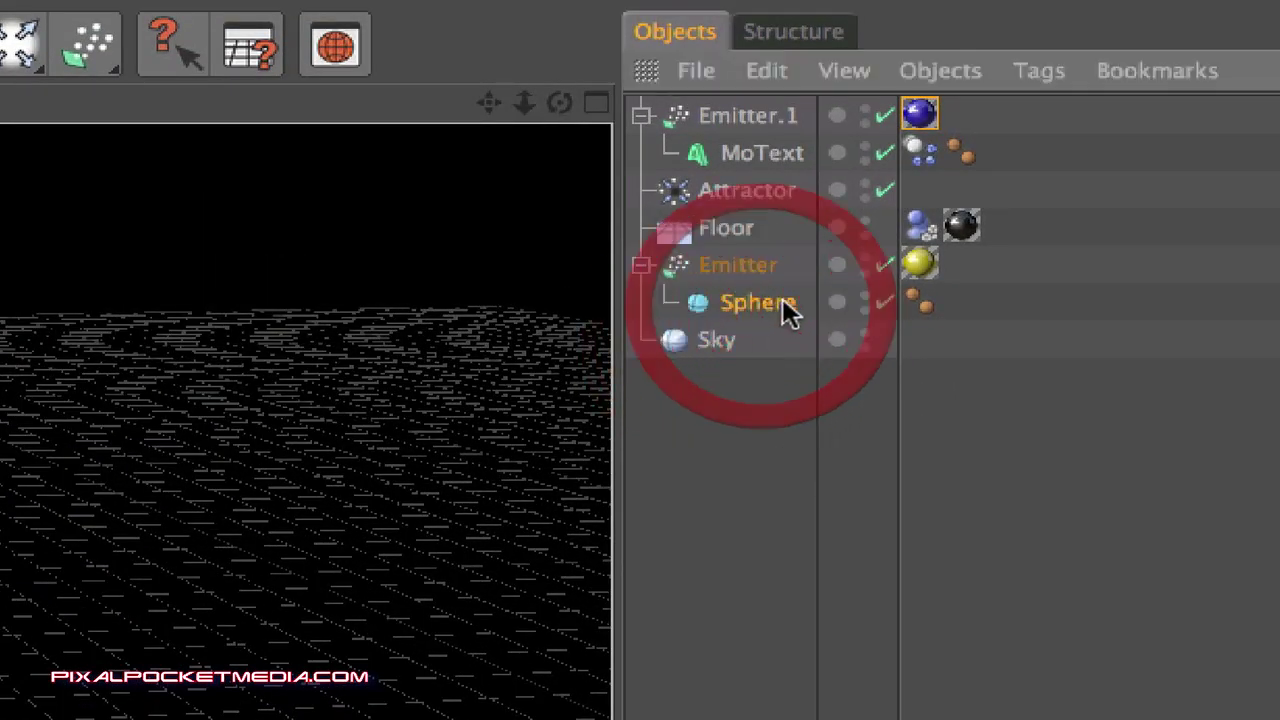
{"action": "right_click", "coordinate": [762, 310]}
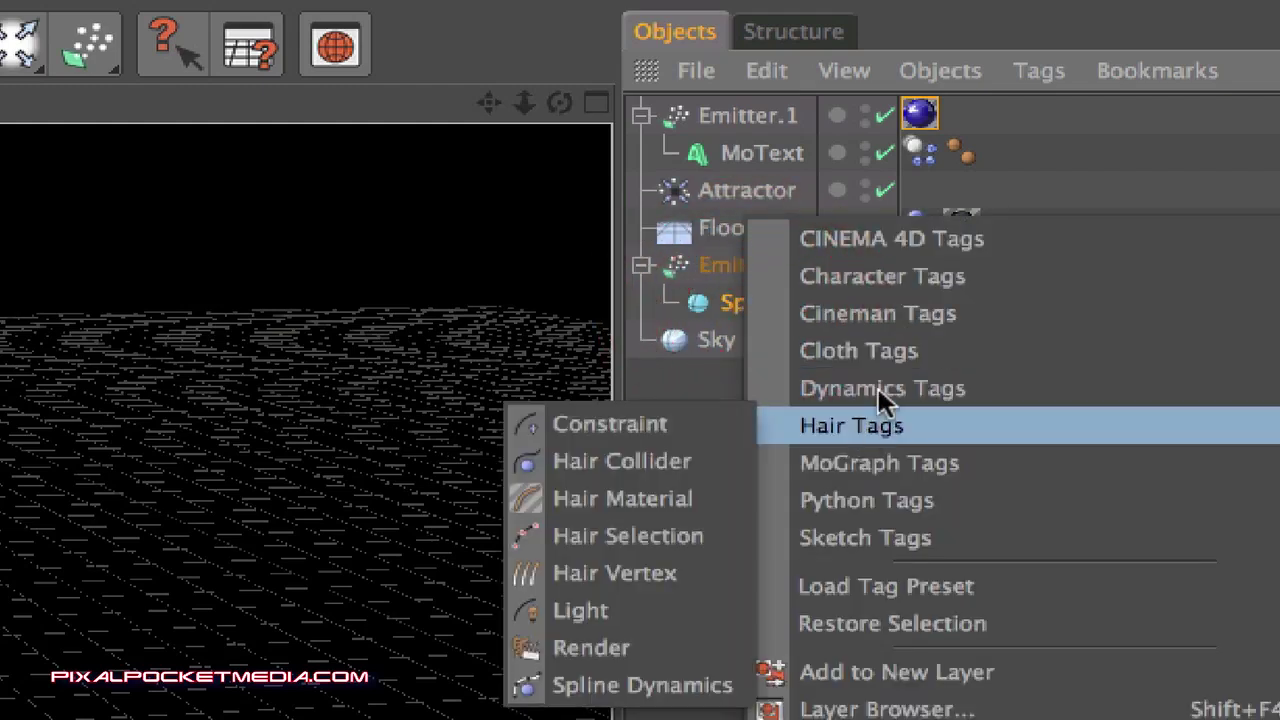
{"action": "mouse_move", "coordinate": [877, 388]}
{"action": "left_click", "coordinate": [680, 384]}
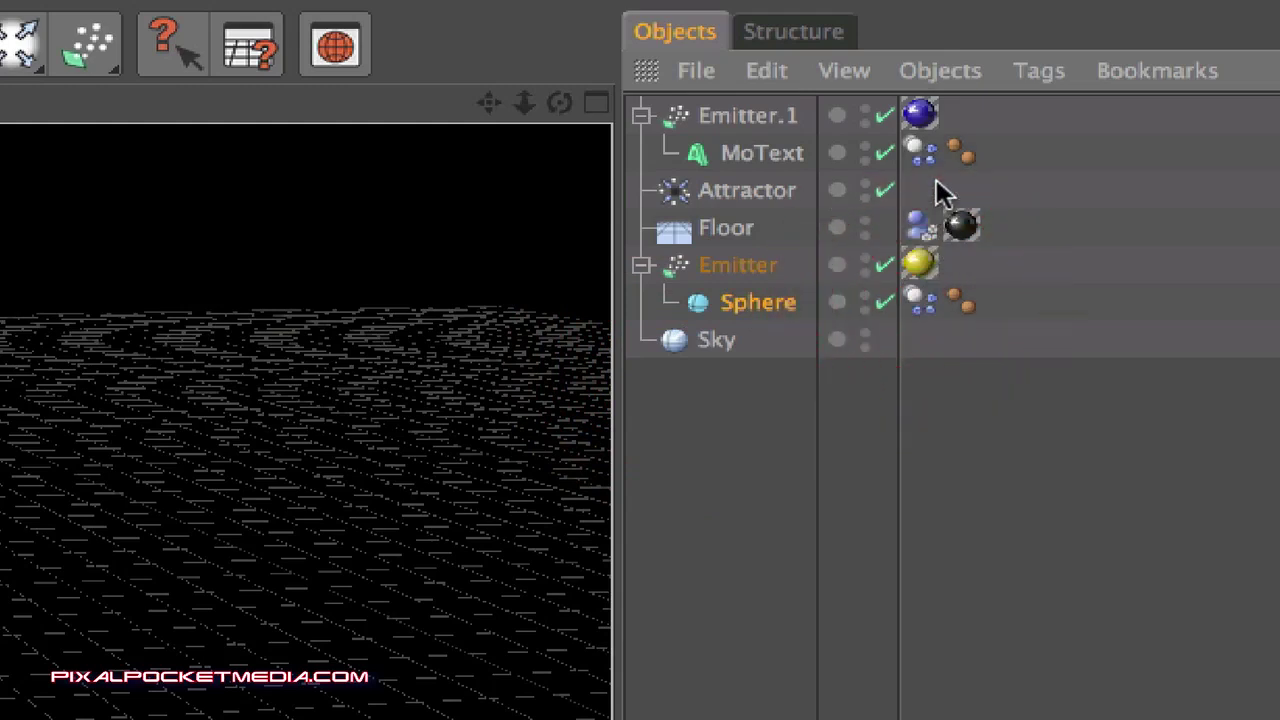
Select the Floor and Sphere dynamics tags together.
{"action": "left_click", "coordinate": [920, 227]}
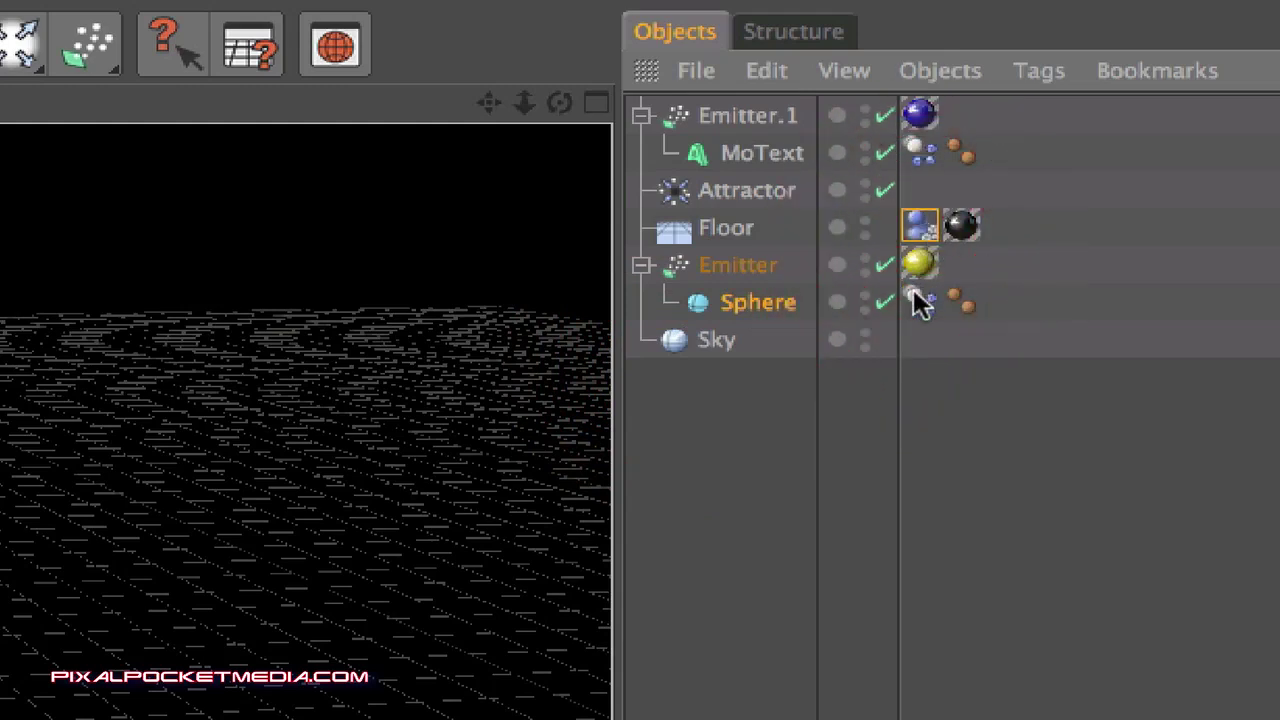
{"action": "left_click", "coordinate": [915, 298], "text": "shift"}
{"action": "left_click", "coordinate": [922, 304]}
{"action": "left_click", "coordinate": [923, 229]}
{"action": "left_click", "coordinate": [922, 304], "text": "shift"}
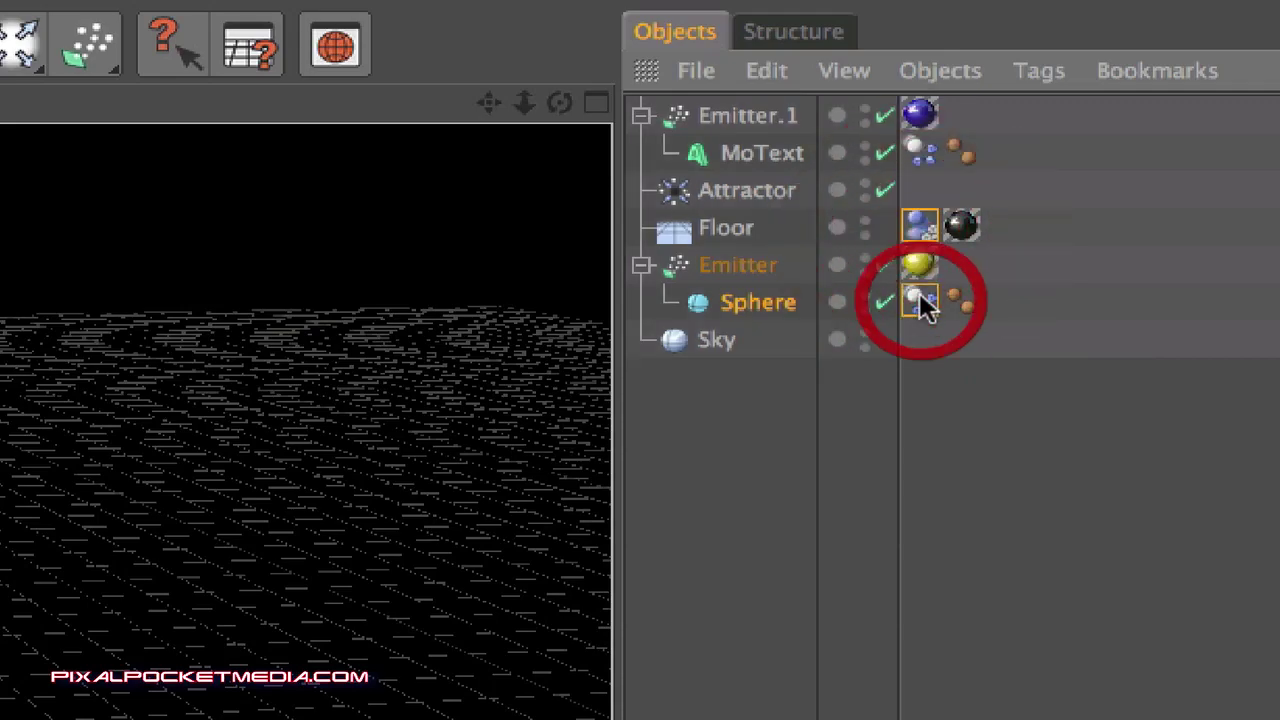
{"action": "left_click", "coordinate": [923, 230], "text": "ctrl"}
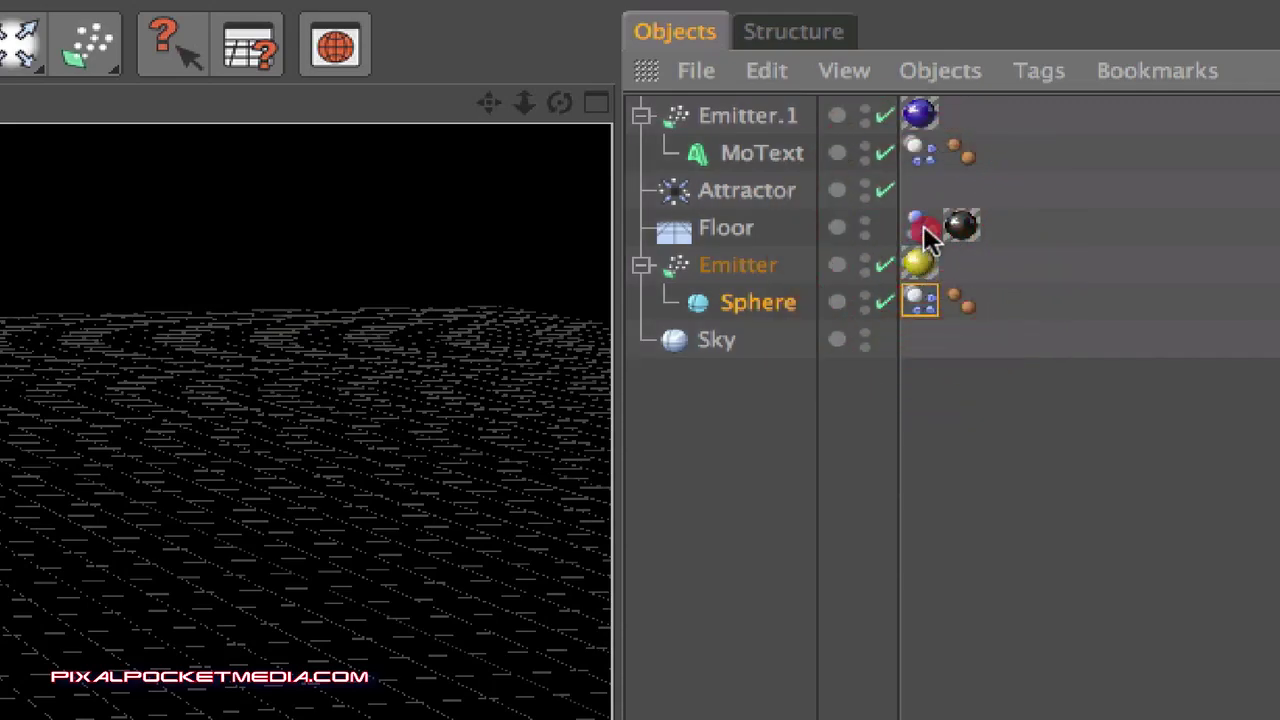
{"action": "left_click", "coordinate": [923, 232], "text": "shift"}
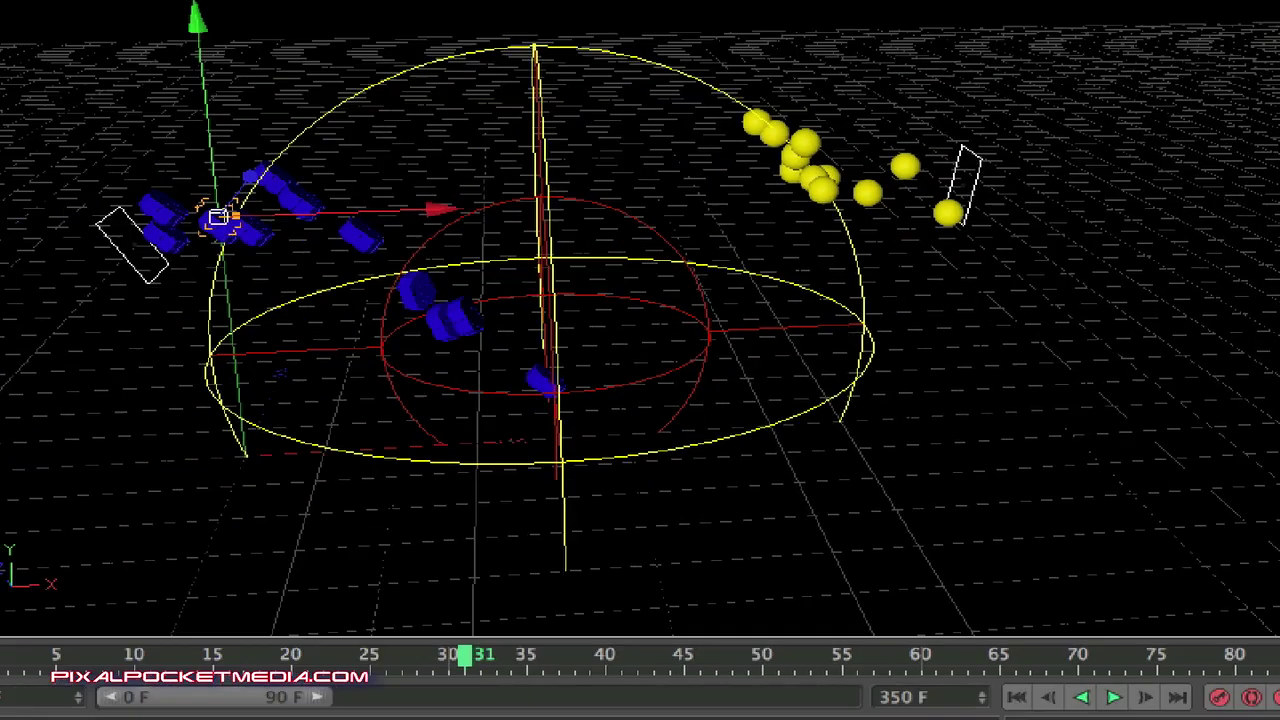
{"action": "left_click", "coordinate": [31, 638]}
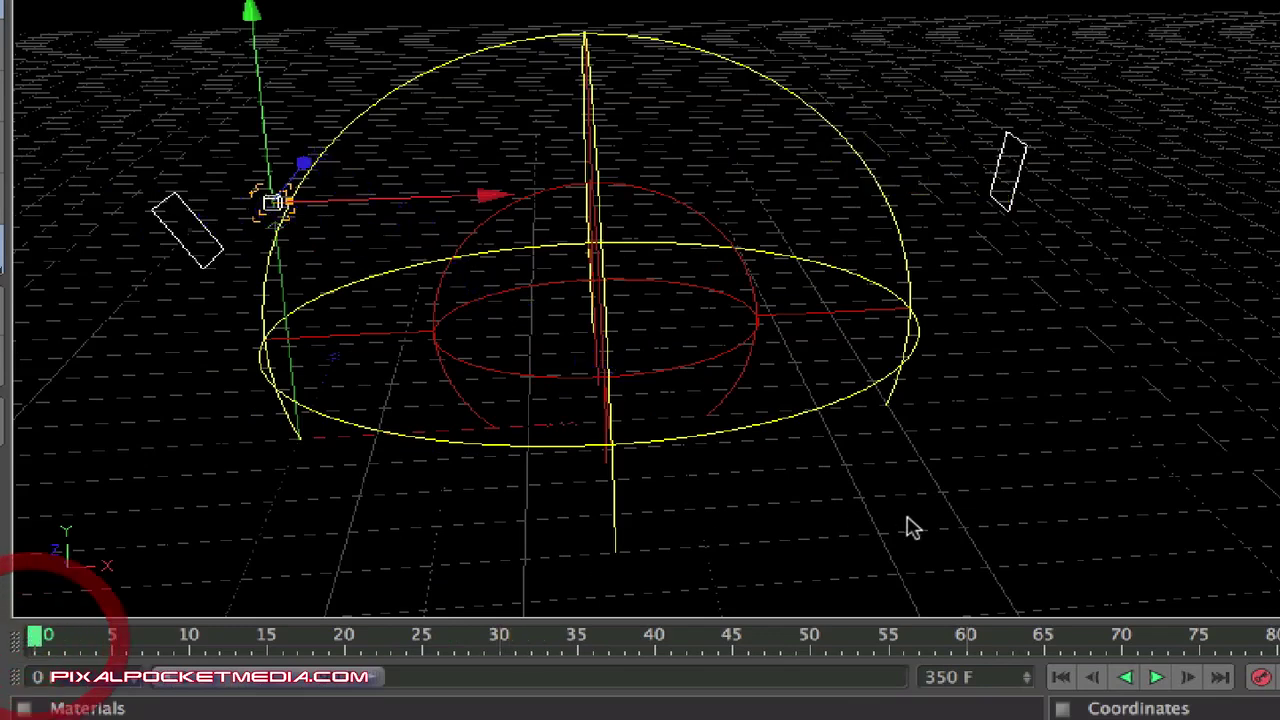
{"action": "left_click", "coordinate": [1155, 678]}
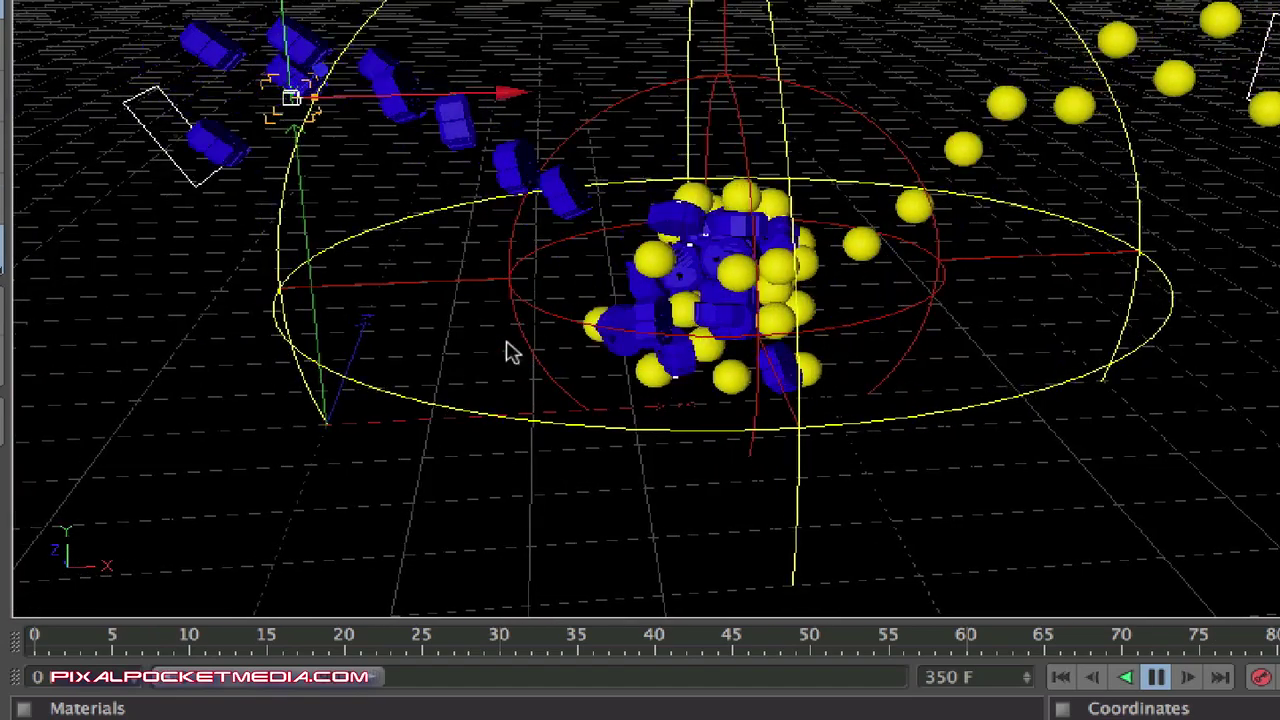
{"action": "left_click", "coordinate": [40, 638]}
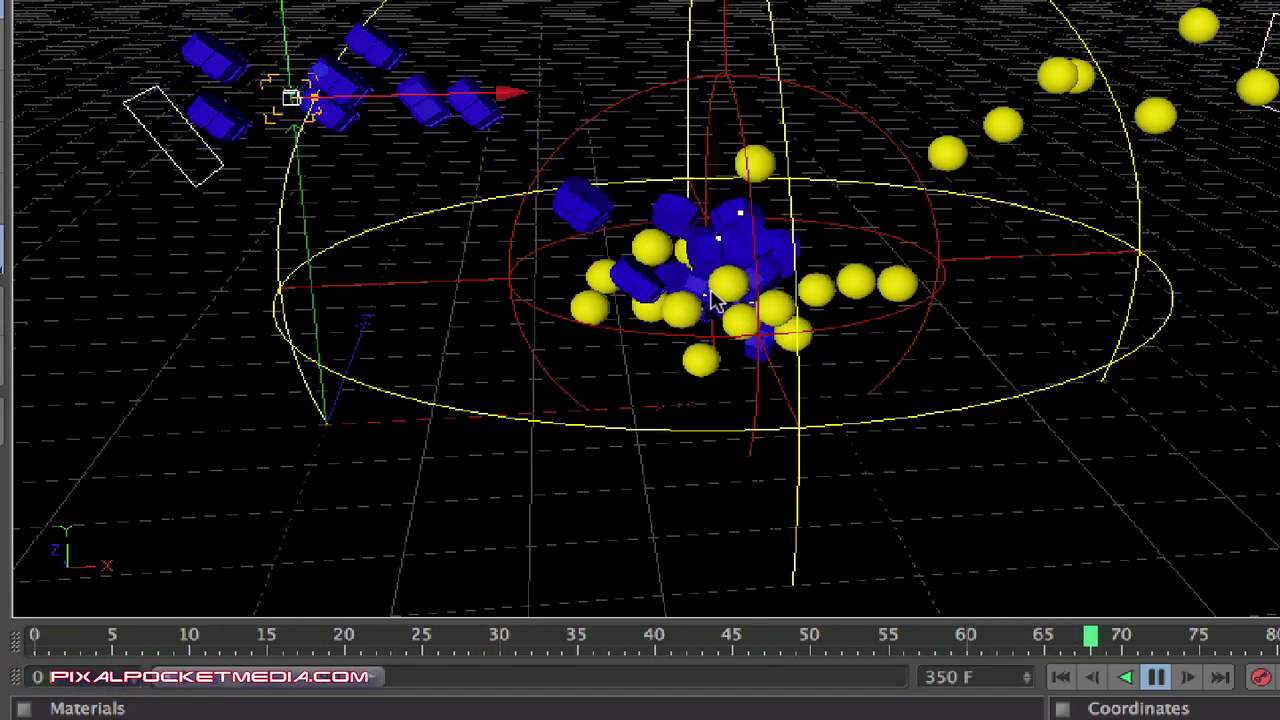
{"action": "left_click", "coordinate": [38, 648]}
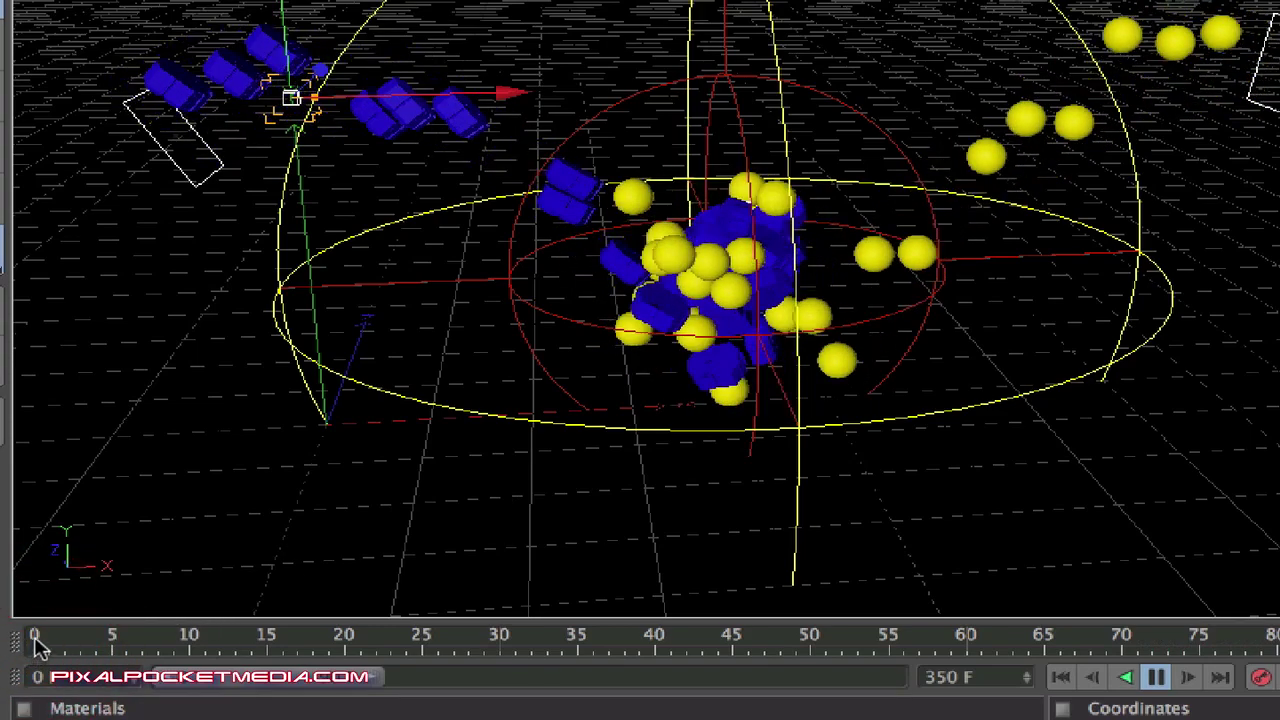
{"action": "left_click", "coordinate": [36, 645]}
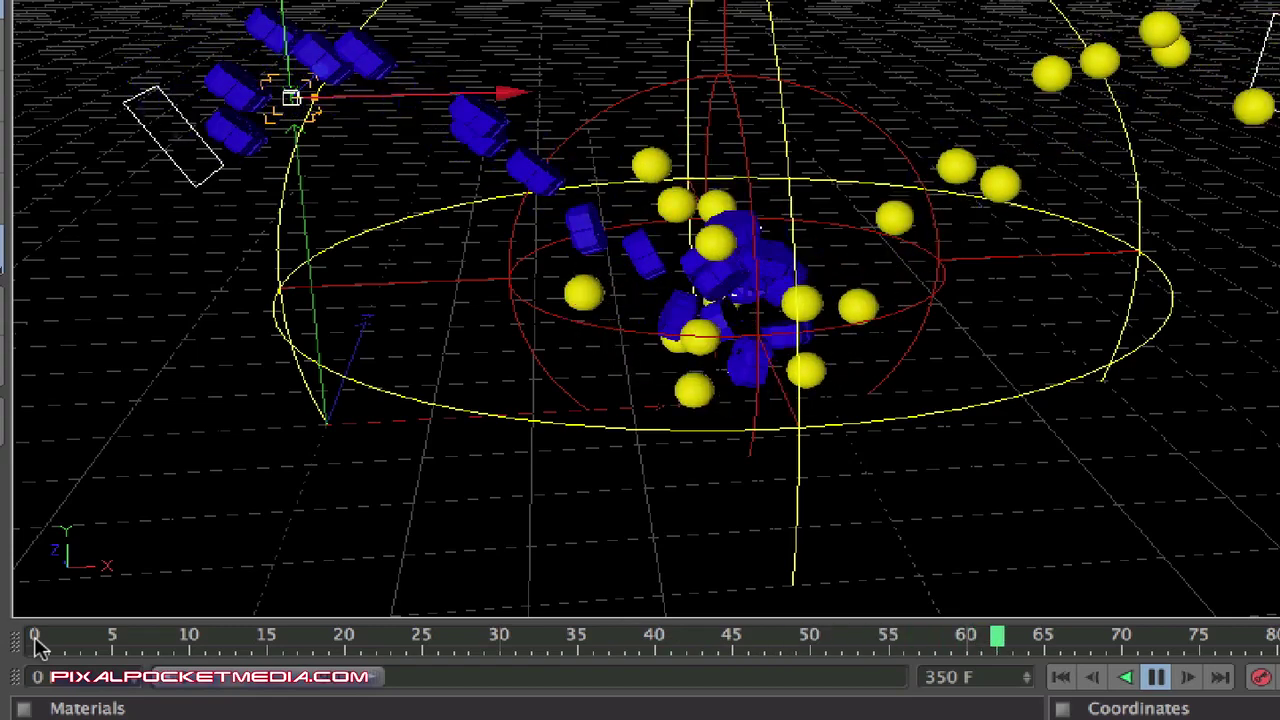
{"action": "left_click", "coordinate": [36, 645]}
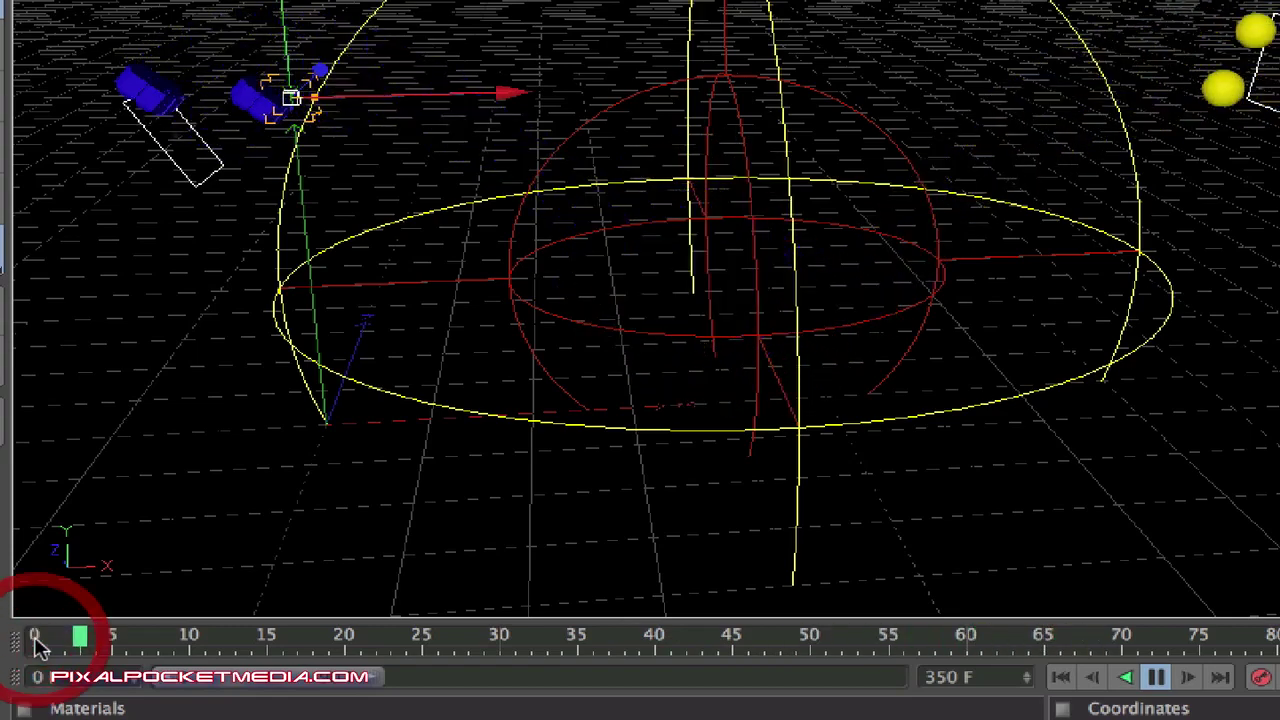
{"action": "left_click", "coordinate": [1157, 678]}
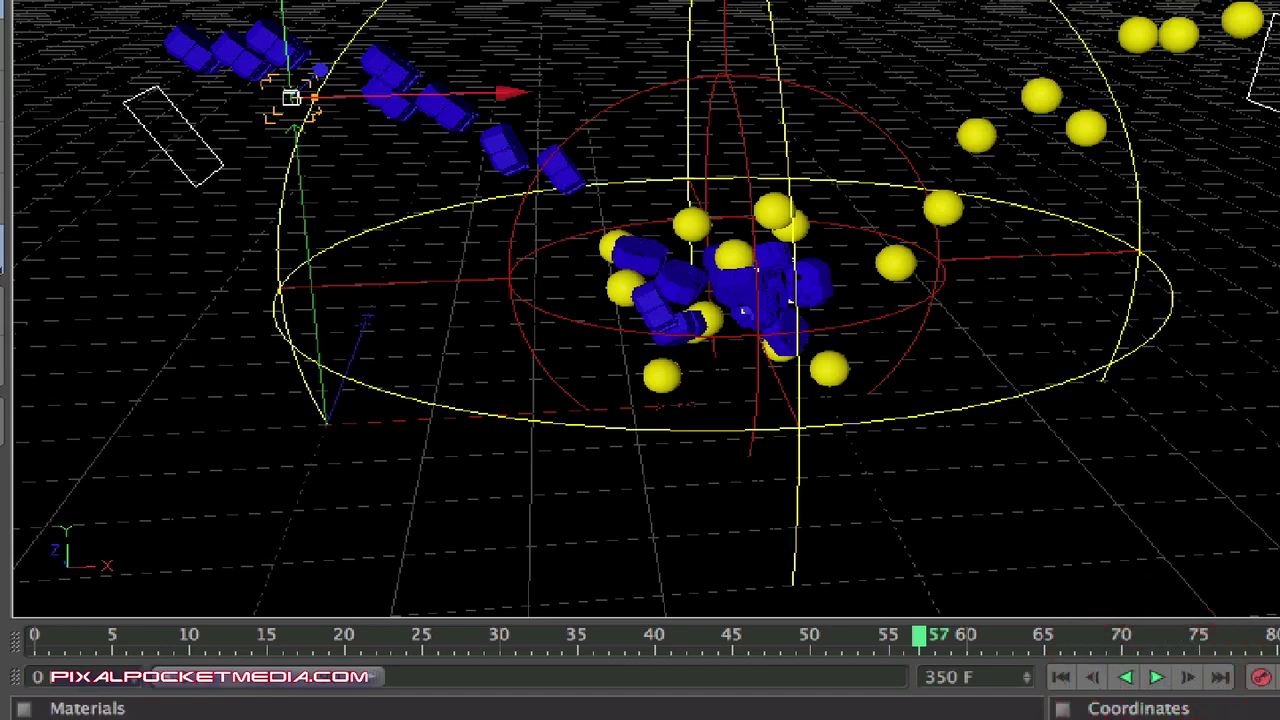
{"action": "key", "text": "ctrl+r"}
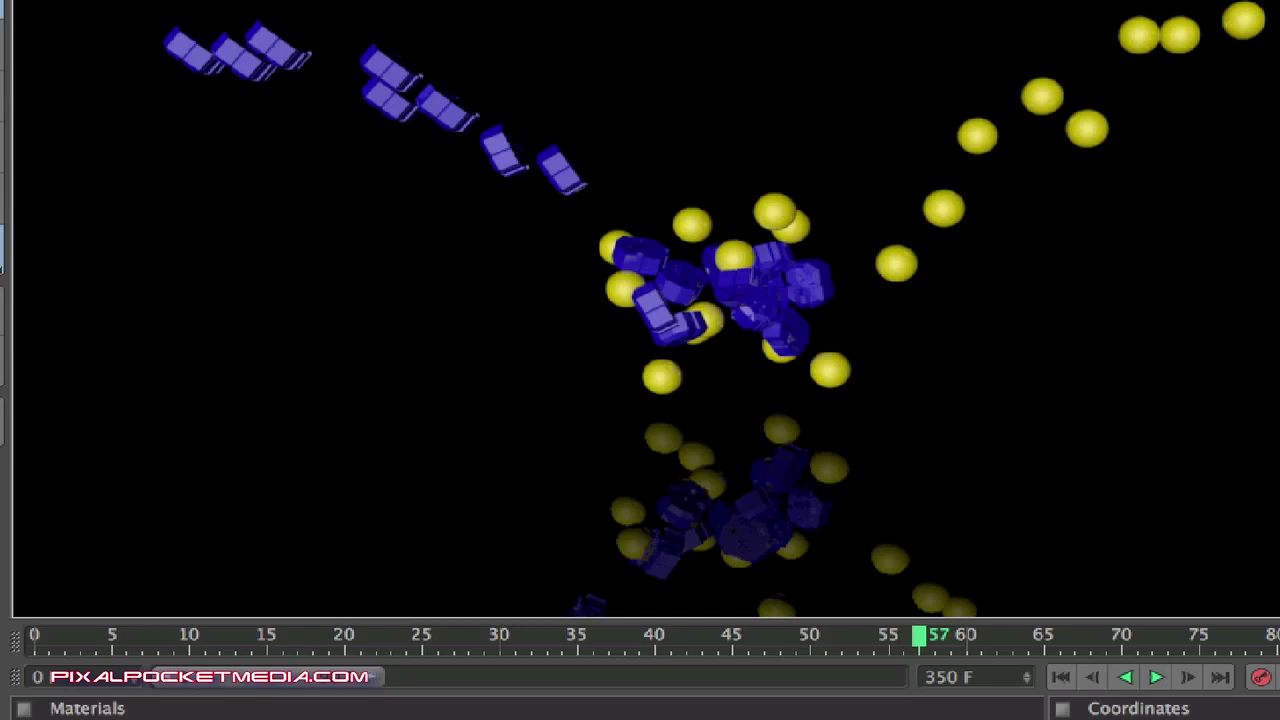
{"action": "left_click", "coordinate": [35, 636]}
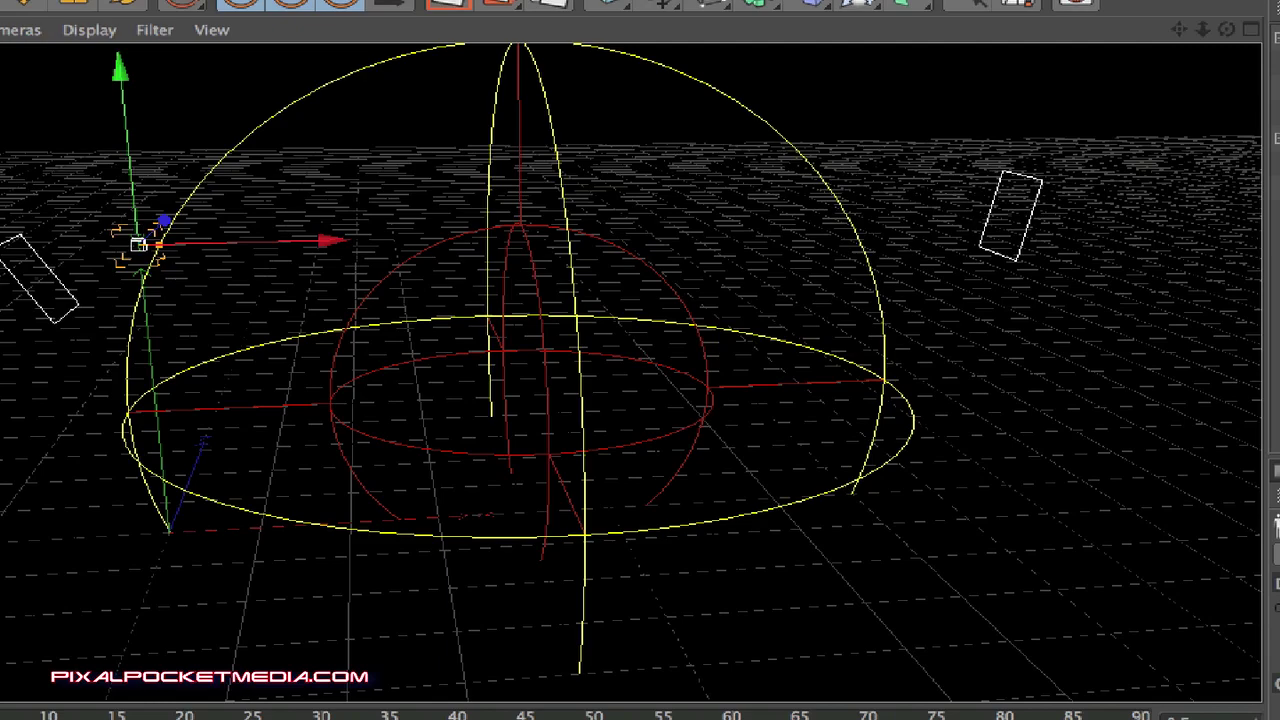
Play the simulation with F8, rewind to the start, and minimise the Cinema 4D window.
{"action": "key", "text": "F8"}
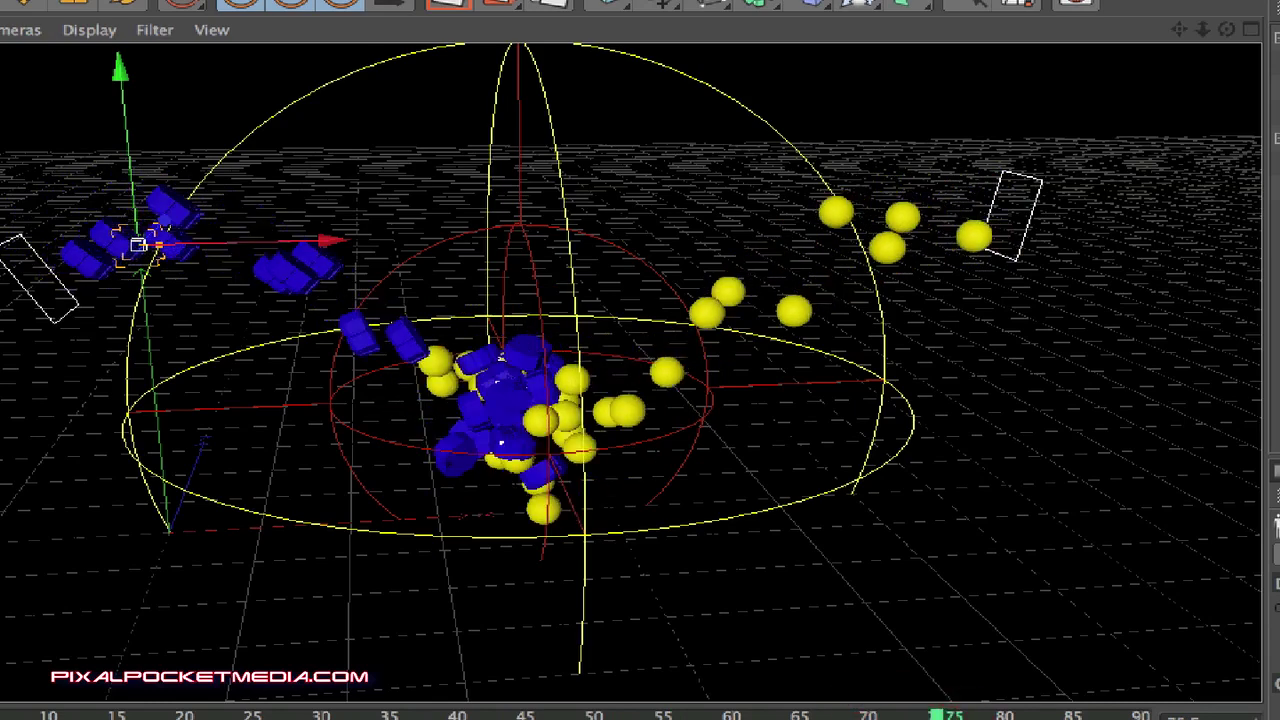
{"action": "key", "text": "shift+f"}
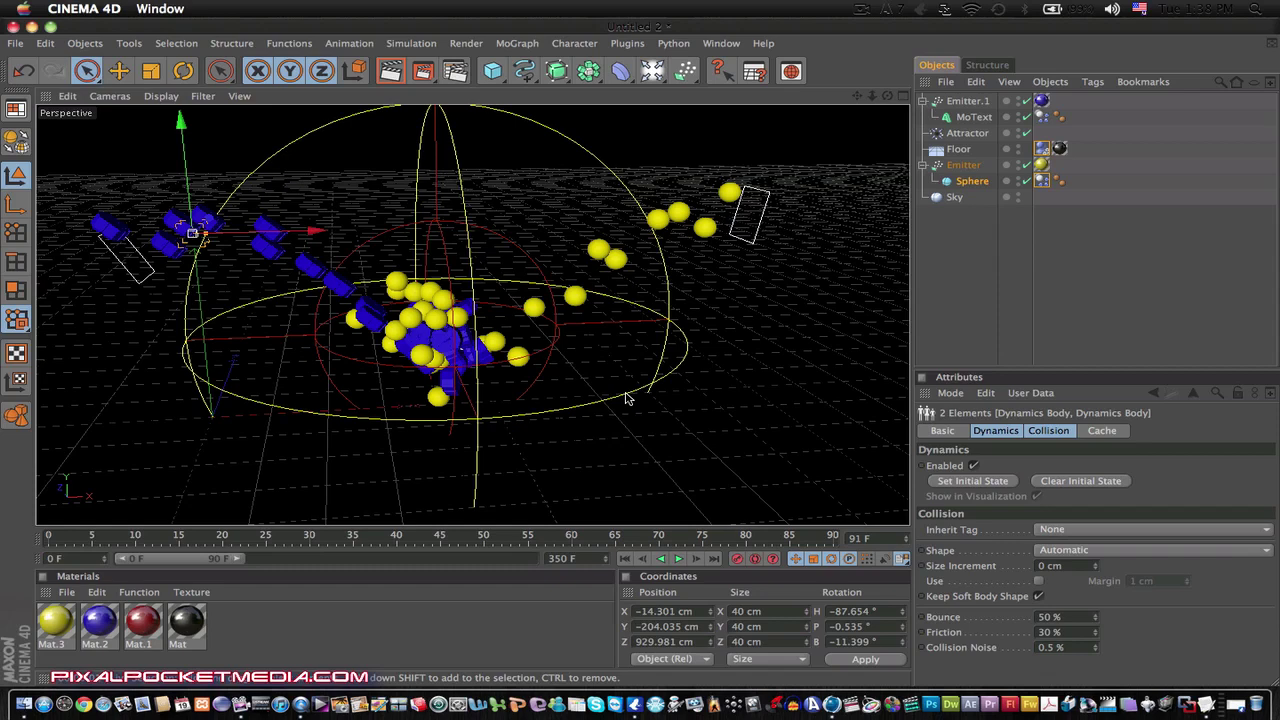
{"action": "left_click", "coordinate": [31, 27]}
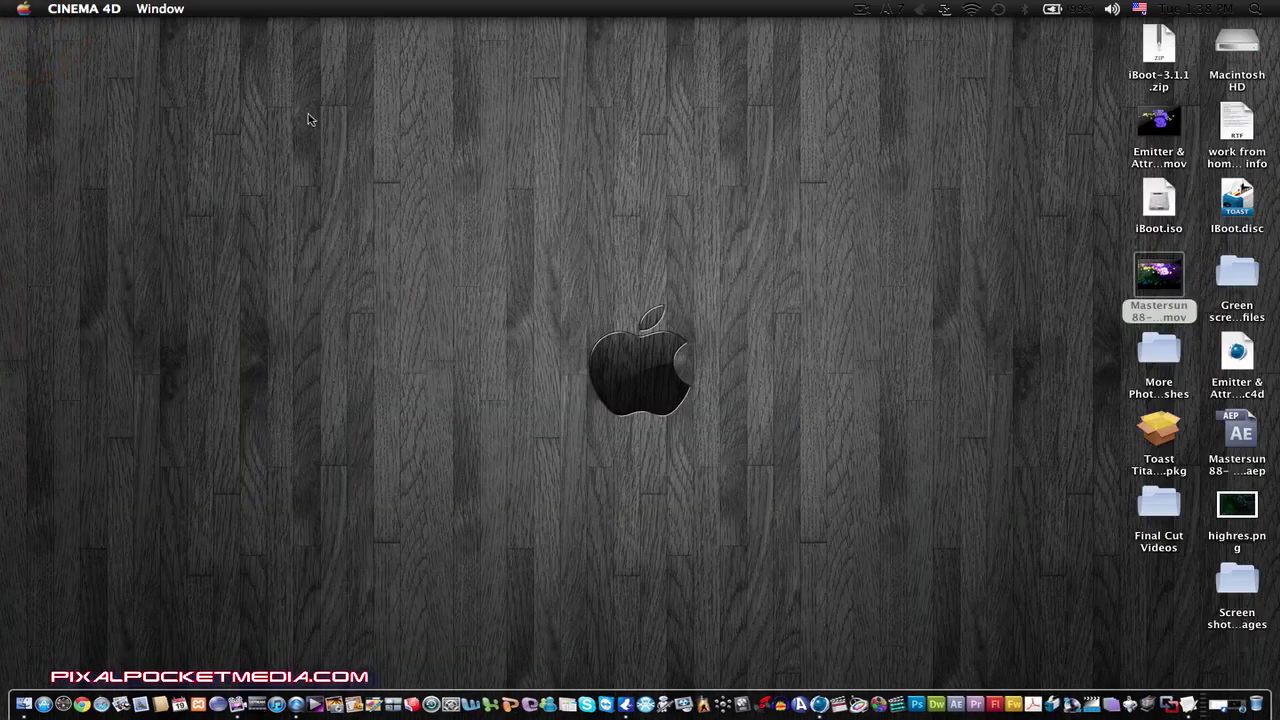